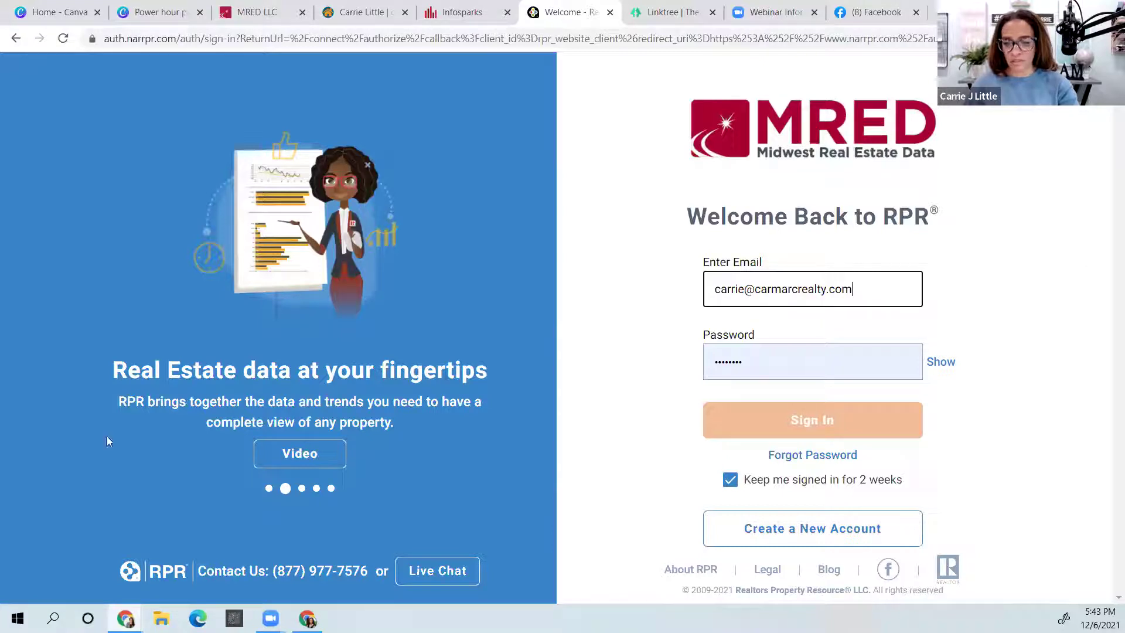
# View the RPR new-account form, check the connectMLS tab, reopen the form, and start a new browser tab.
pyautogui.click(829, 522)
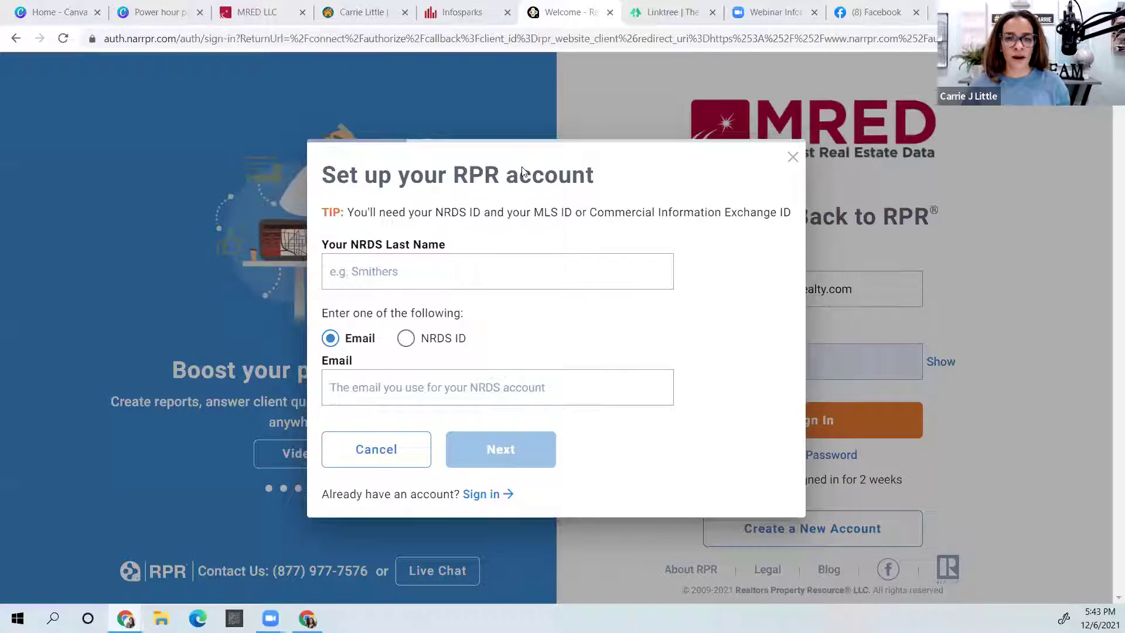
pyautogui.click(793, 157)
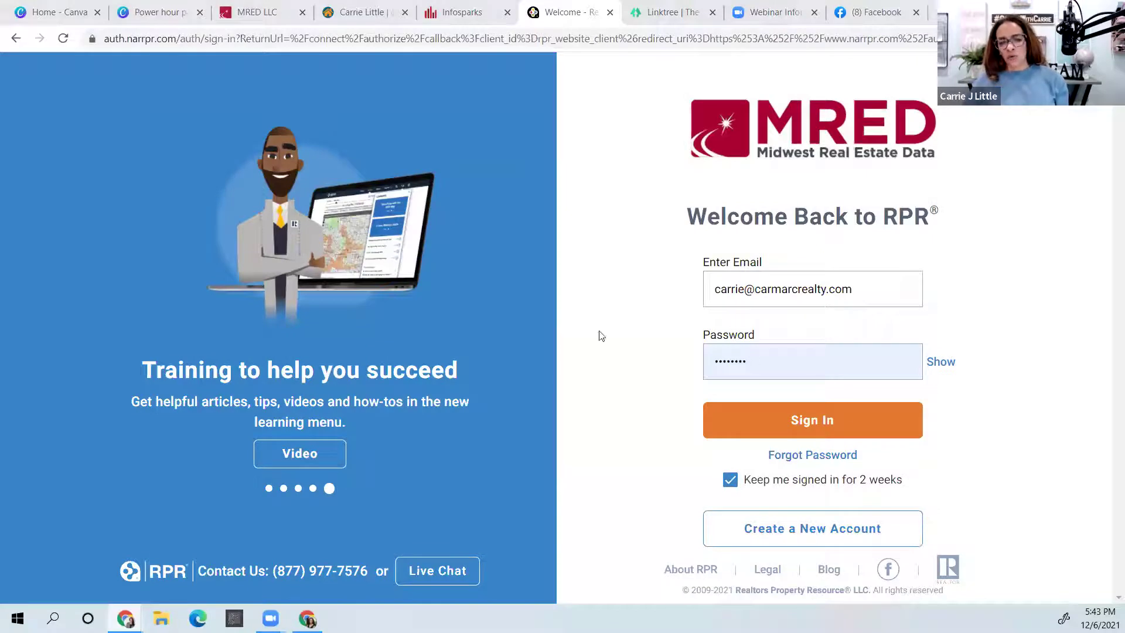
pyautogui.click(347, 14)
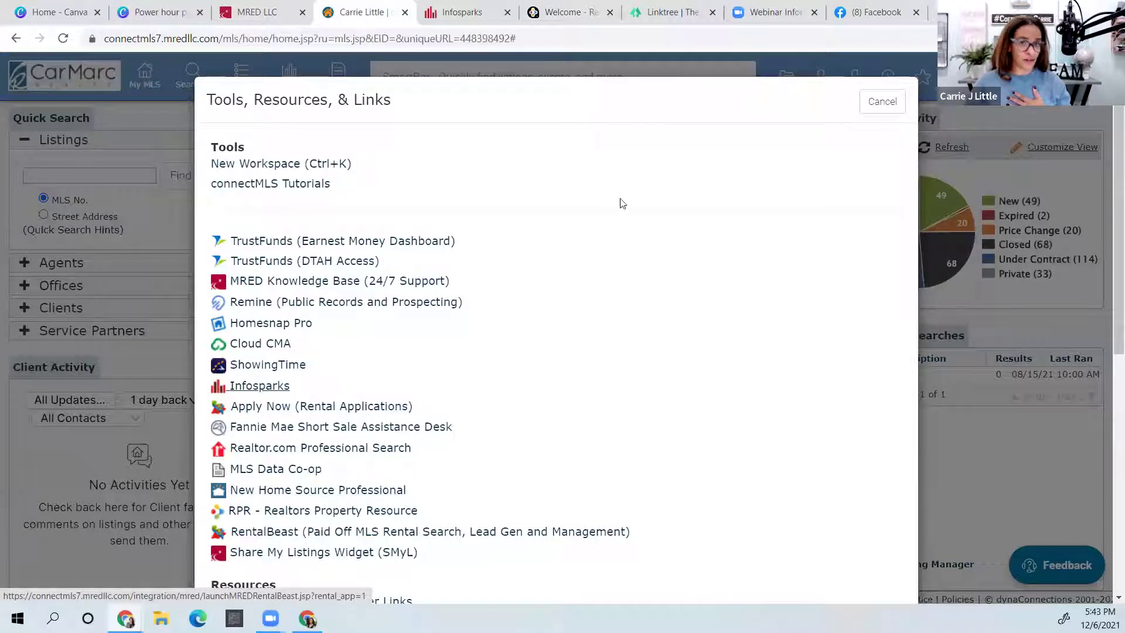
pyautogui.click(573, 7)
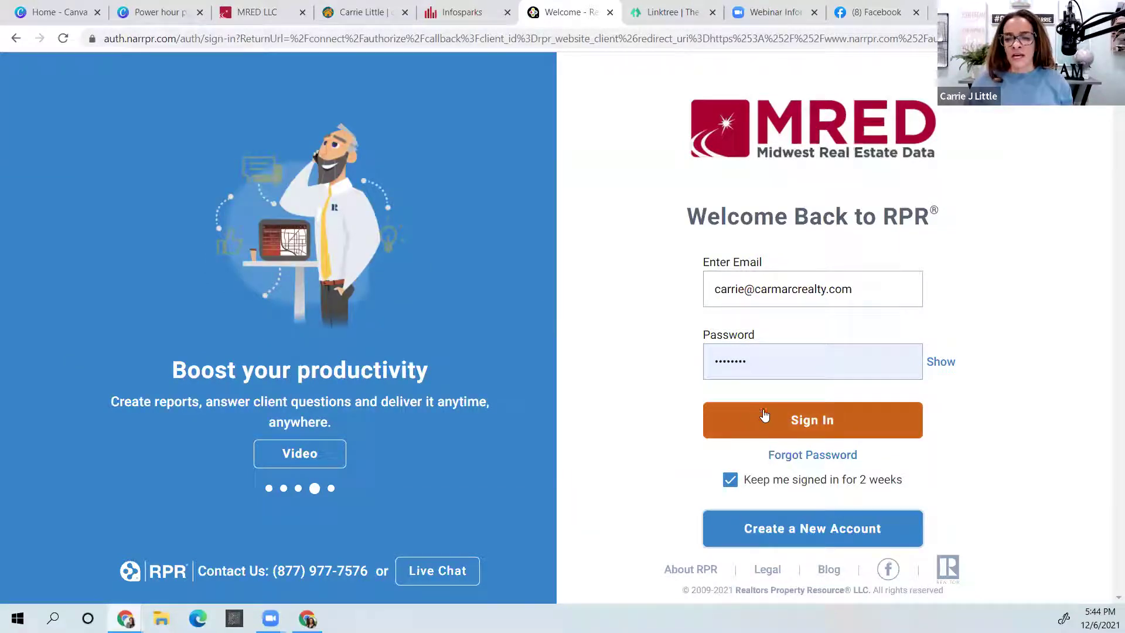
pyautogui.click(821, 538)
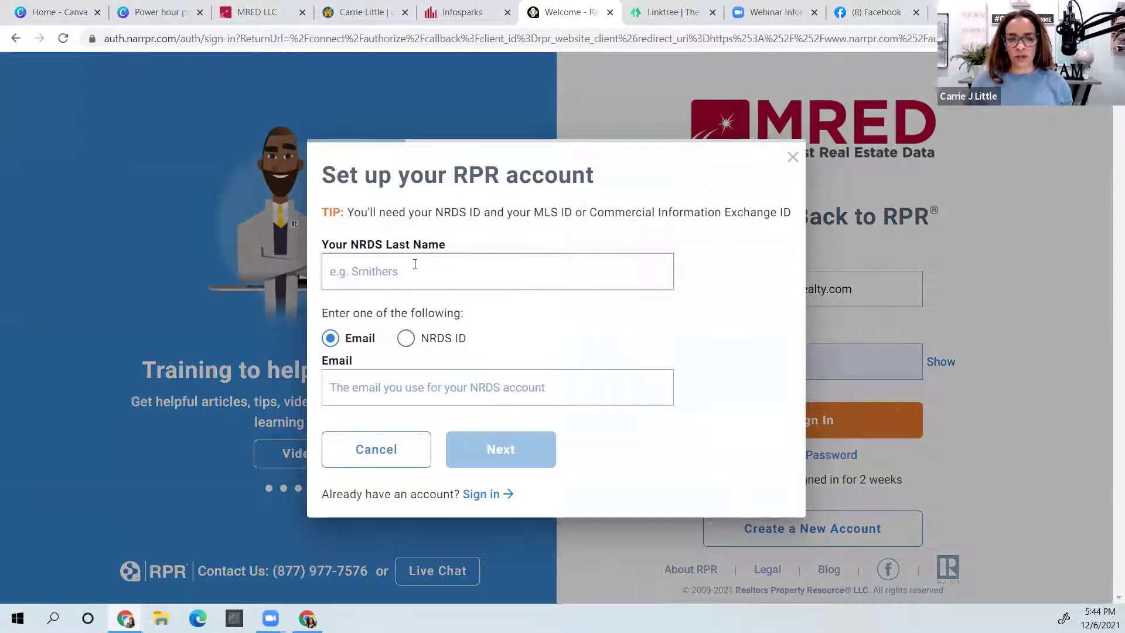
pyautogui.hotkey('ctrl', 't')
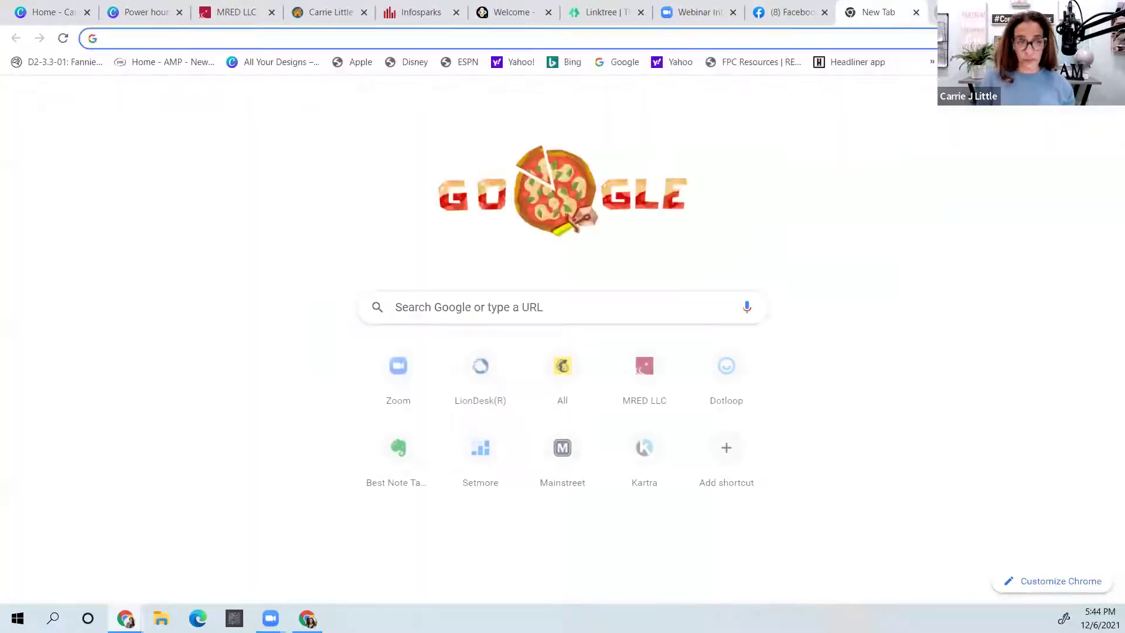
# Search Google for 'nrds lookup', open NAR's 'Find your NRDS ID' page, then return to RPR.
pyautogui.write('nrds')
pyautogui.press('Down')
pyautogui.press('Return')
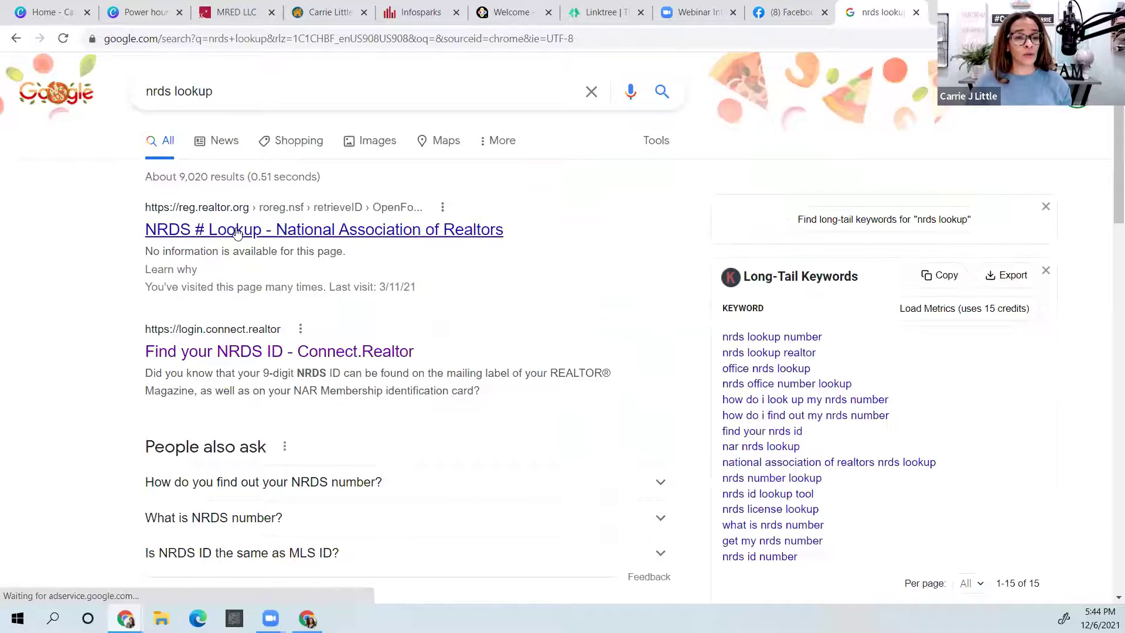
pyautogui.click(237, 232)
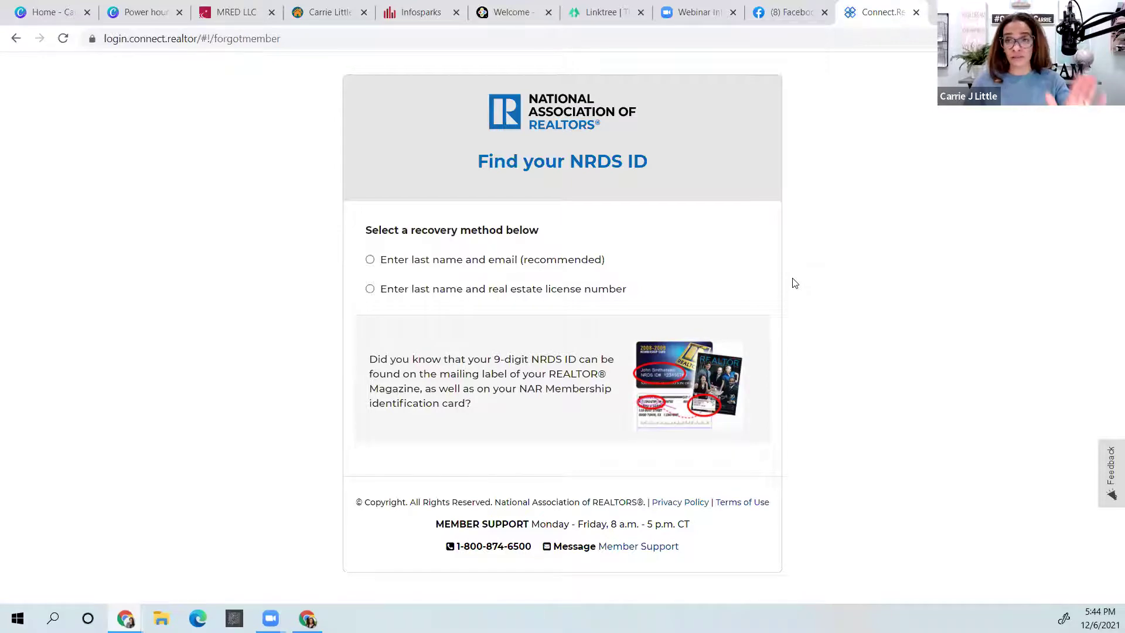
pyautogui.click(499, 18)
# Dismiss the setup form, sign in to RPR, and check the profile menu on the home page.
pyautogui.click(382, 460)
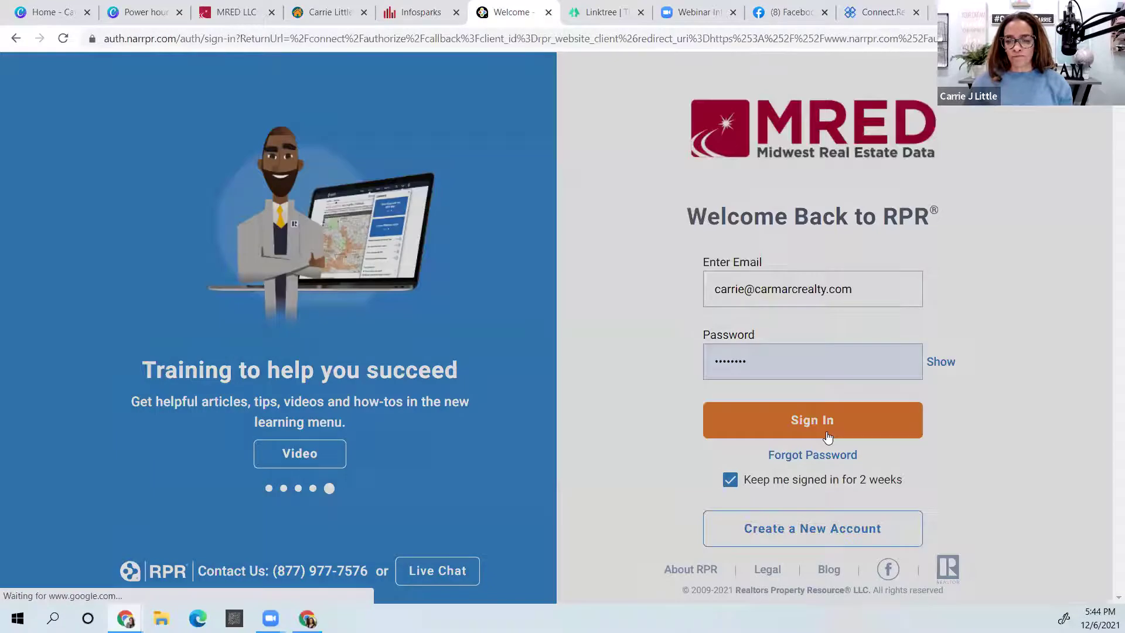
pyautogui.click(828, 437)
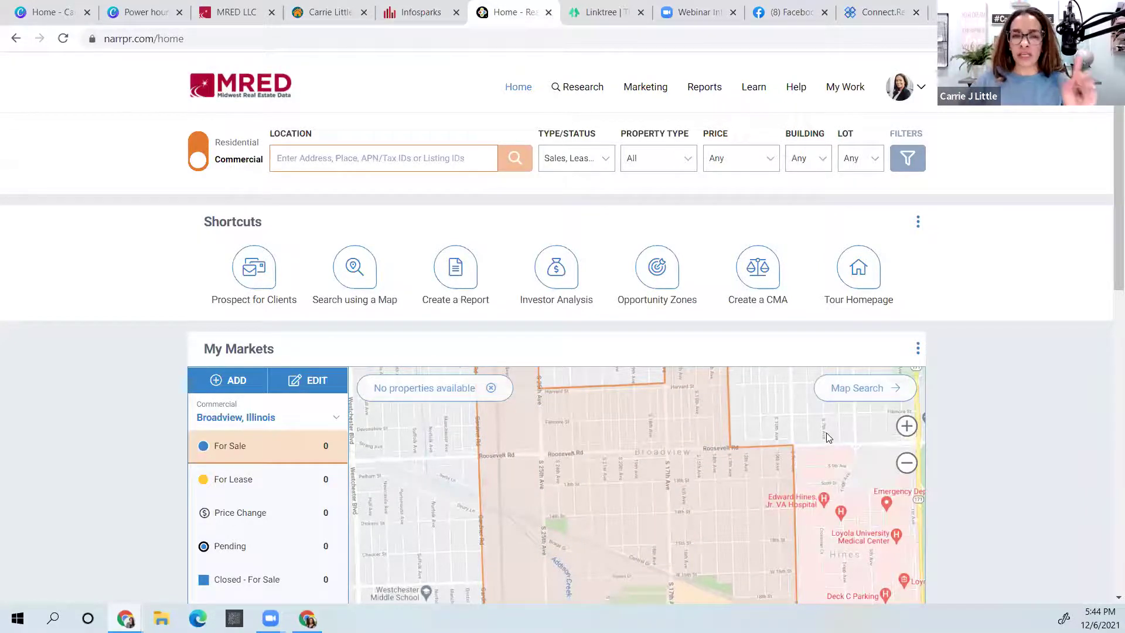
pyautogui.click(917, 92)
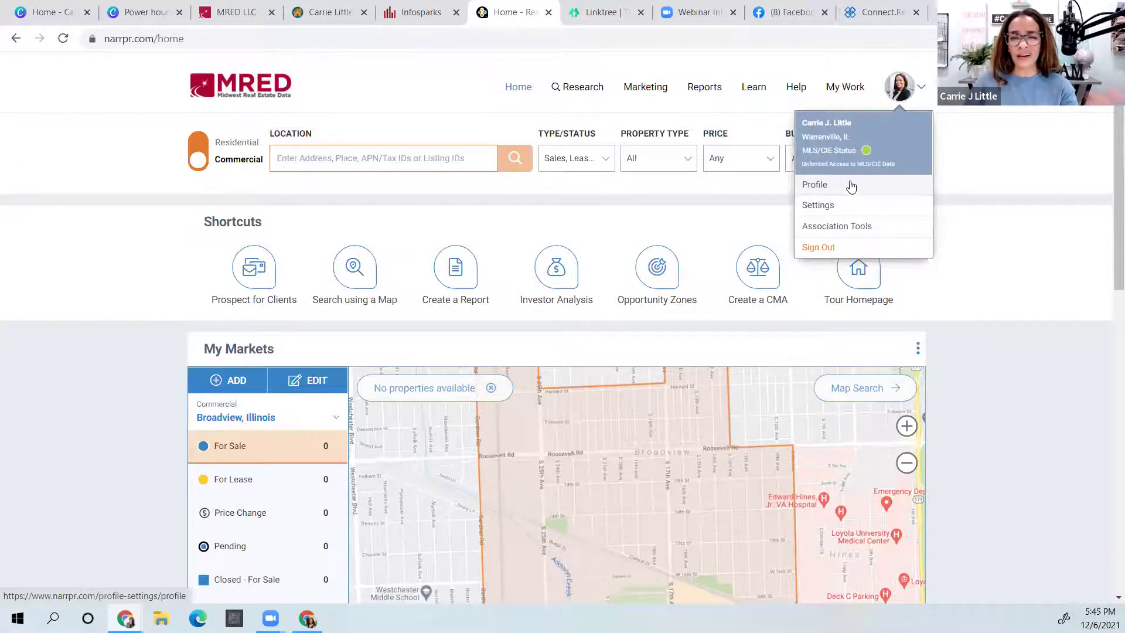
pyautogui.click(1074, 481)
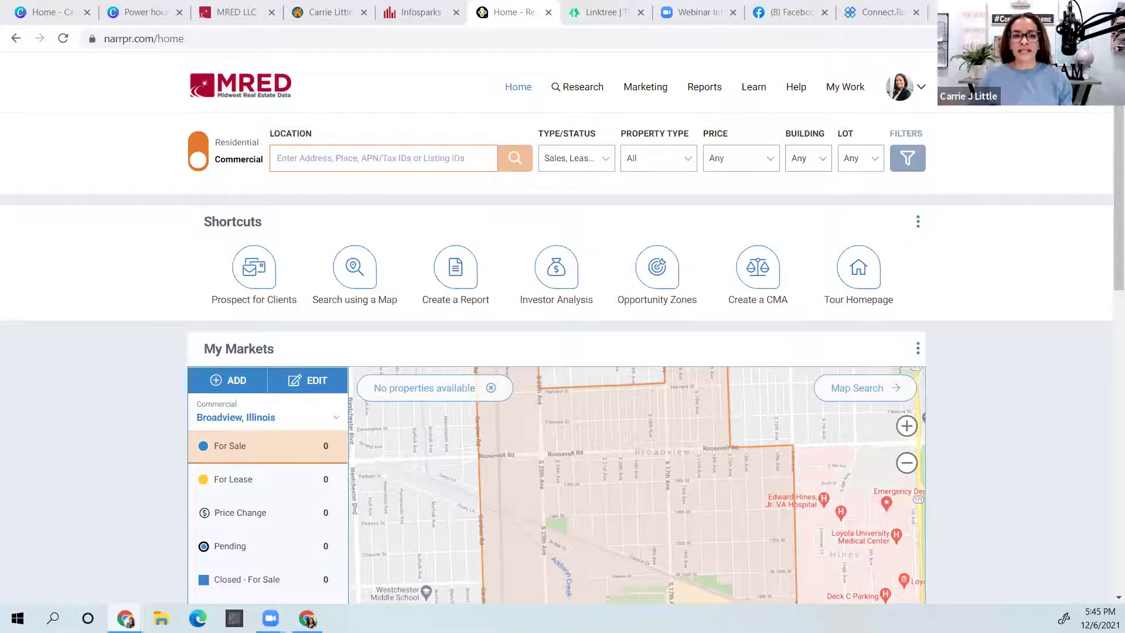
pyautogui.click(303, 159)
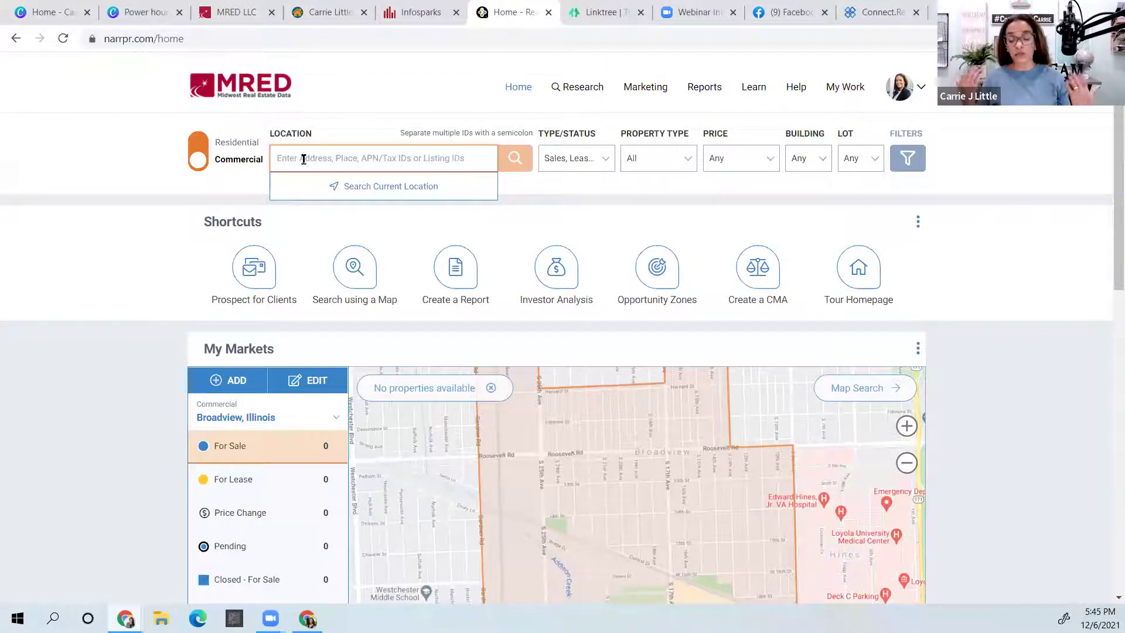
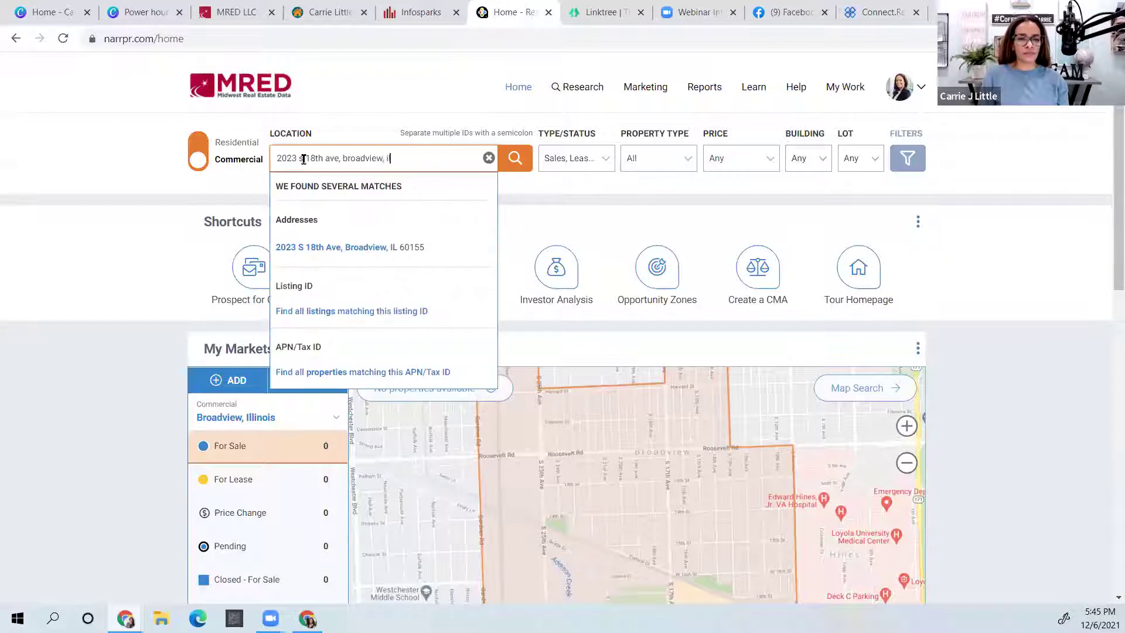
pyautogui.press('Return')
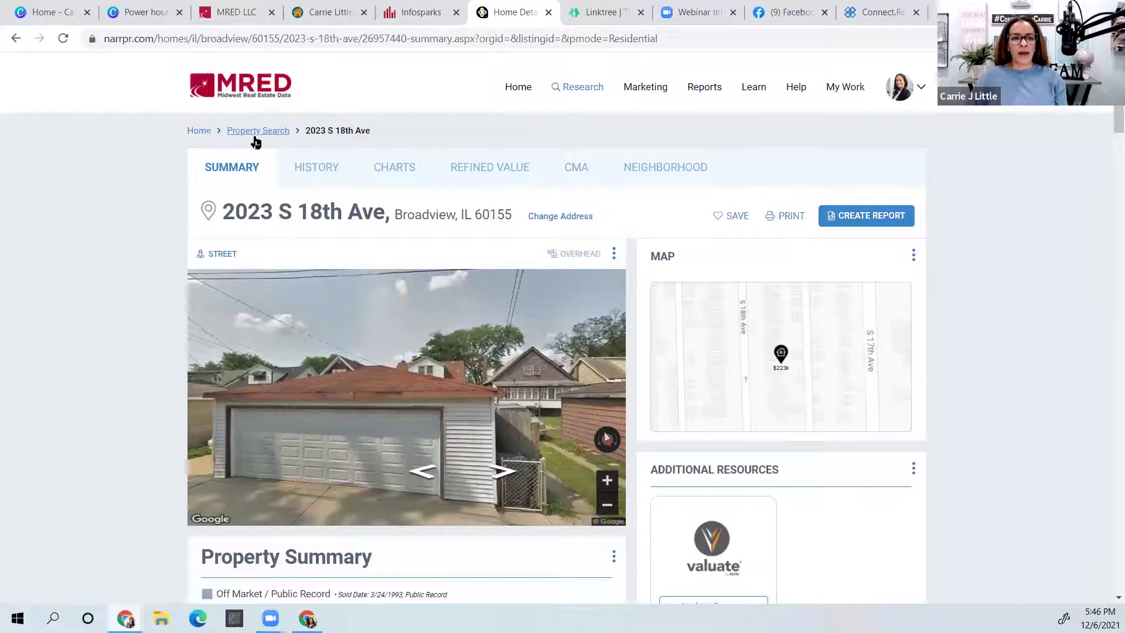
pyautogui.click(199, 131)
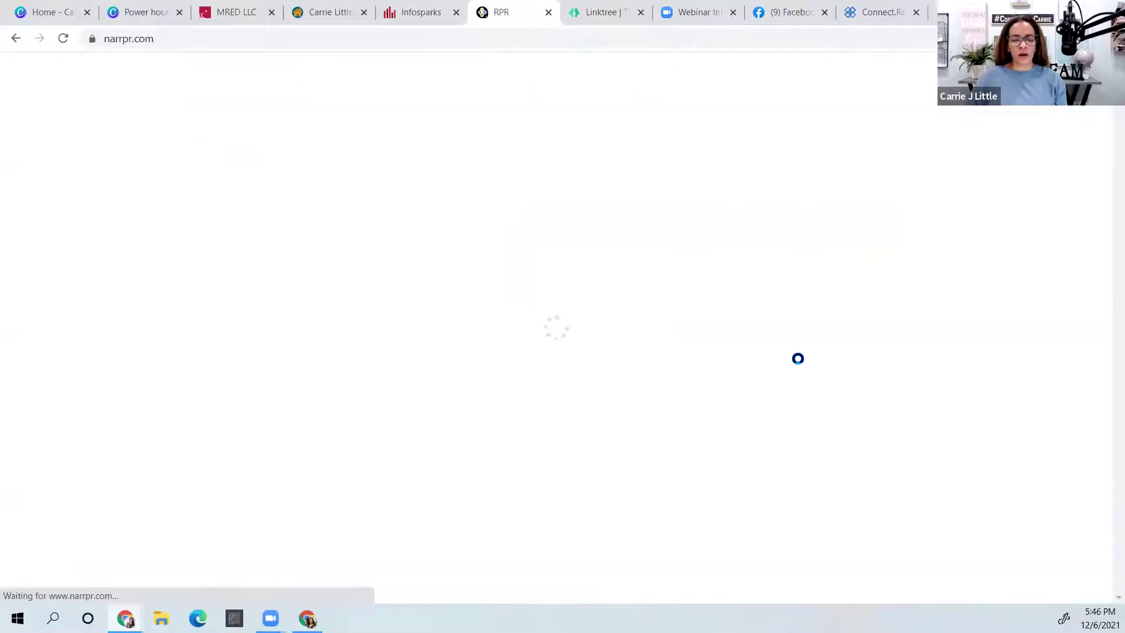
pyautogui.scroll(-4, 982, 391)
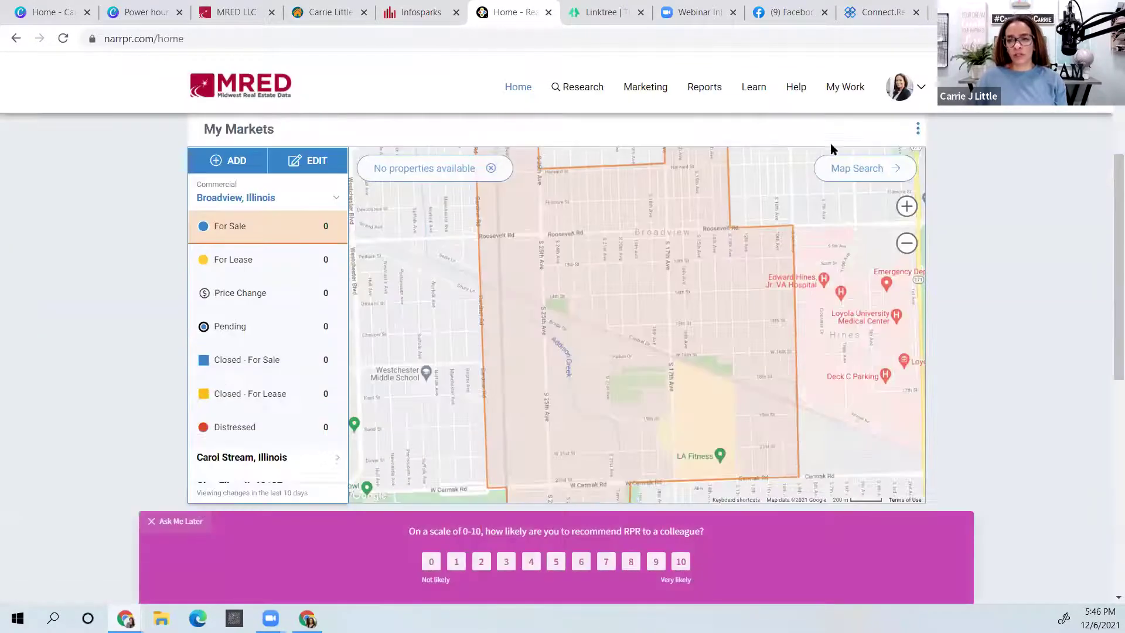
# Open the Broadview market in Map Search, remove its boundary, pan the map, and clear the location.
pyautogui.click(847, 169)
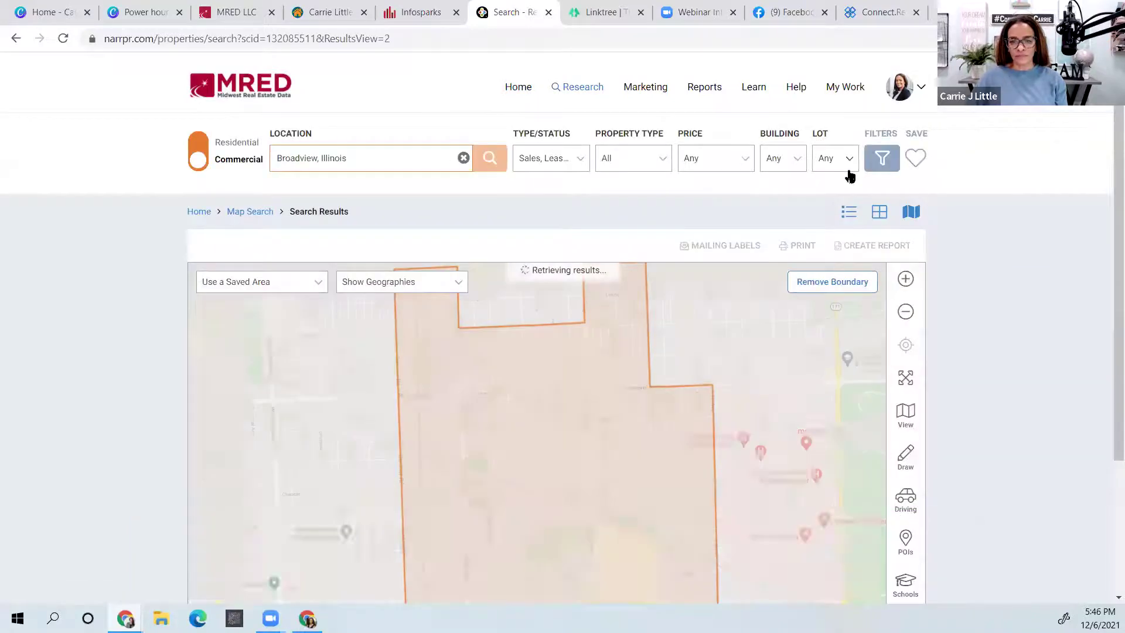
pyautogui.click(836, 282)
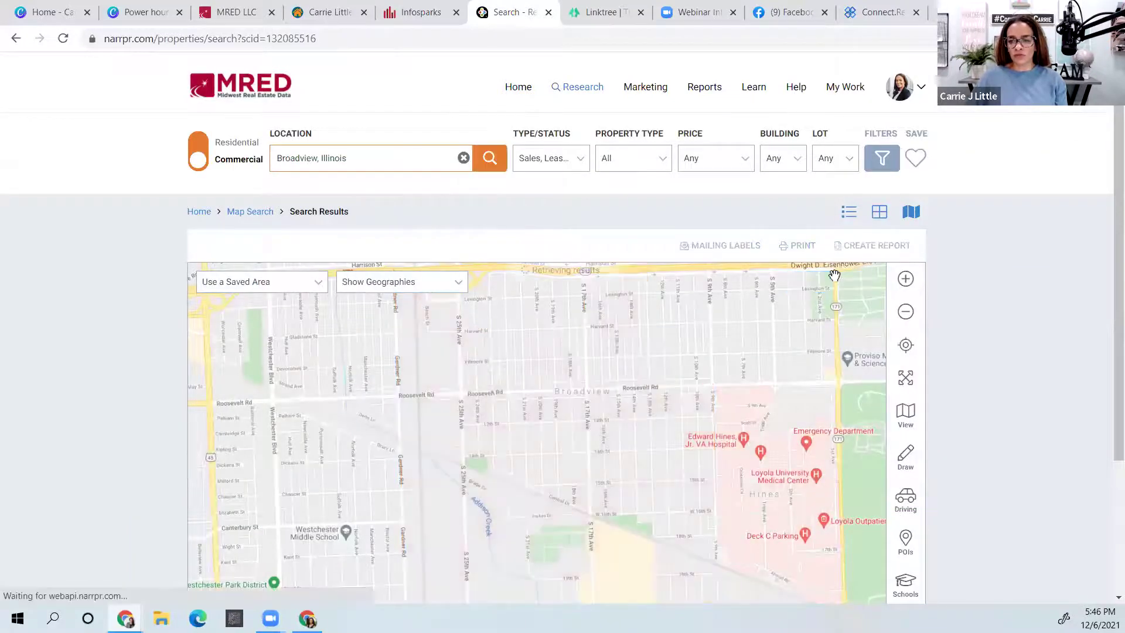
pyautogui.click(904, 342)
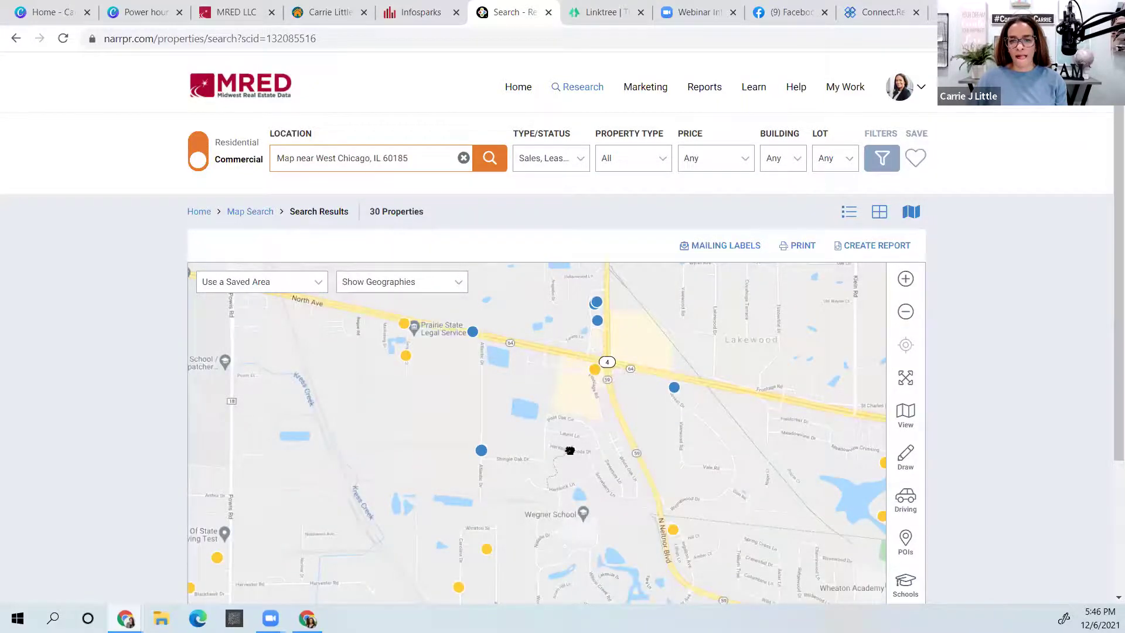
pyautogui.moveTo(568, 449); pyautogui.dragTo(561, 520)
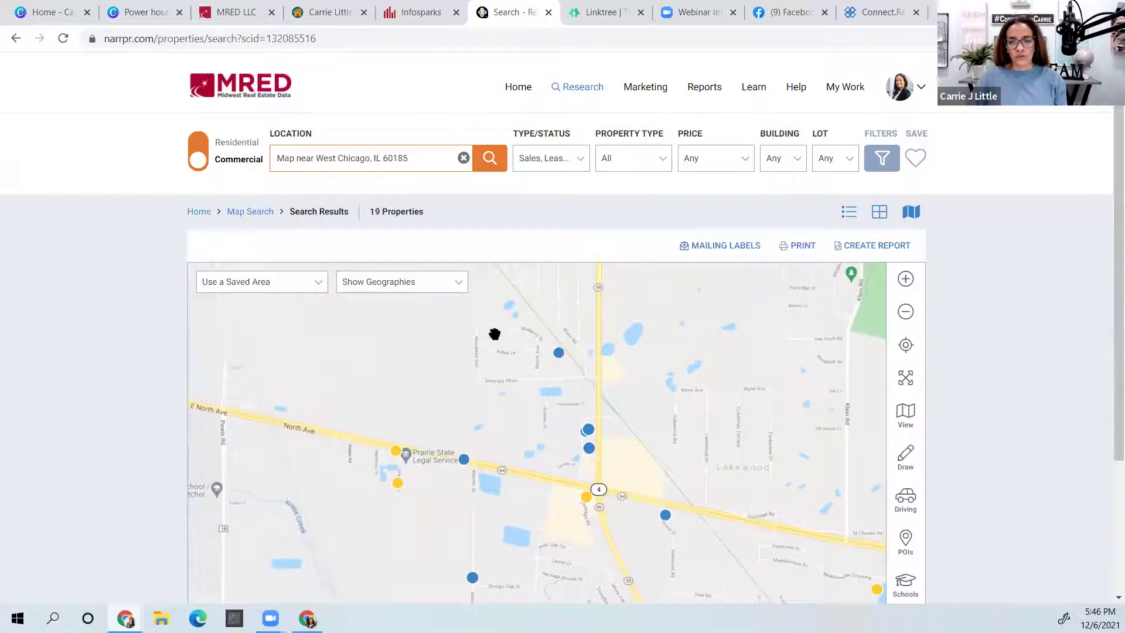
pyautogui.click(368, 159)
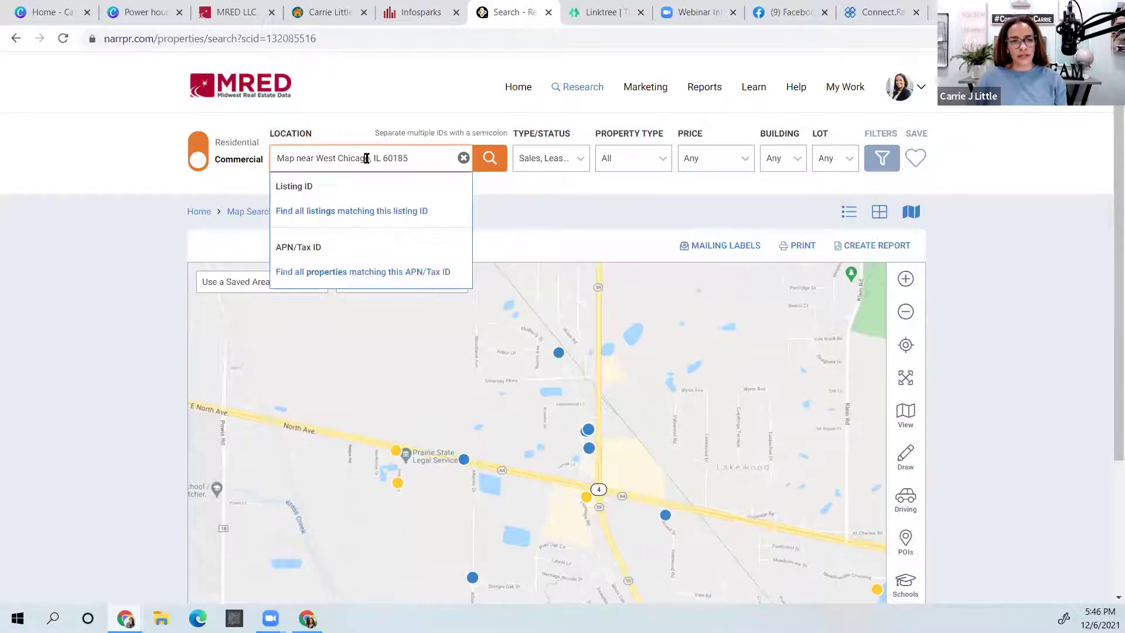
pyautogui.click(464, 159)
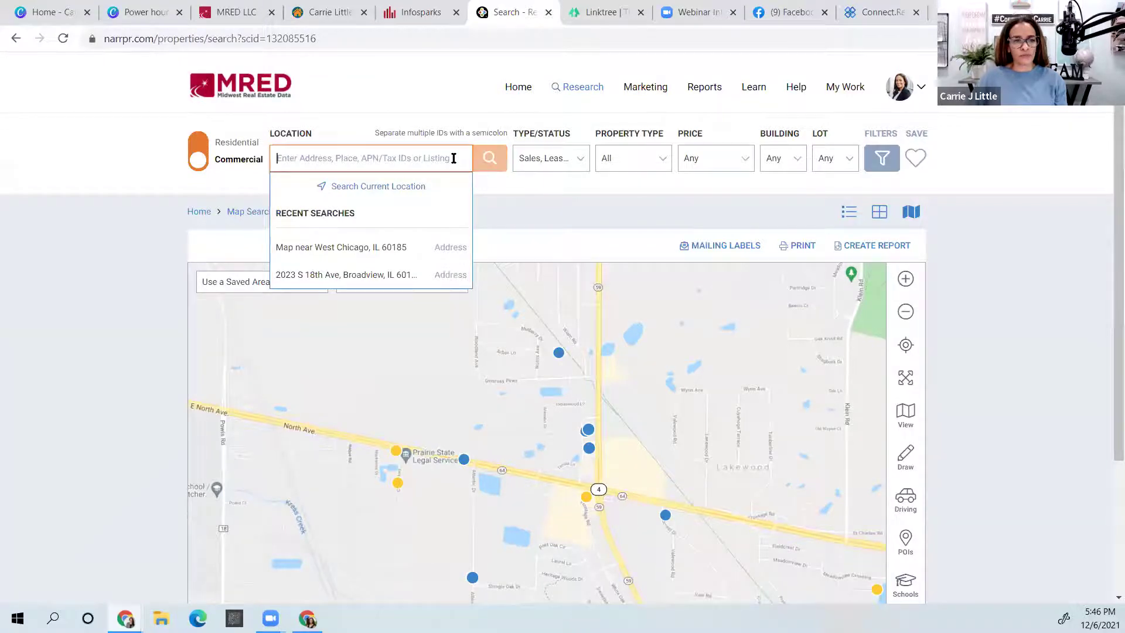
# Run a residential search for 'broadview, il', returning 2301 properties.
pyautogui.click(197, 147)
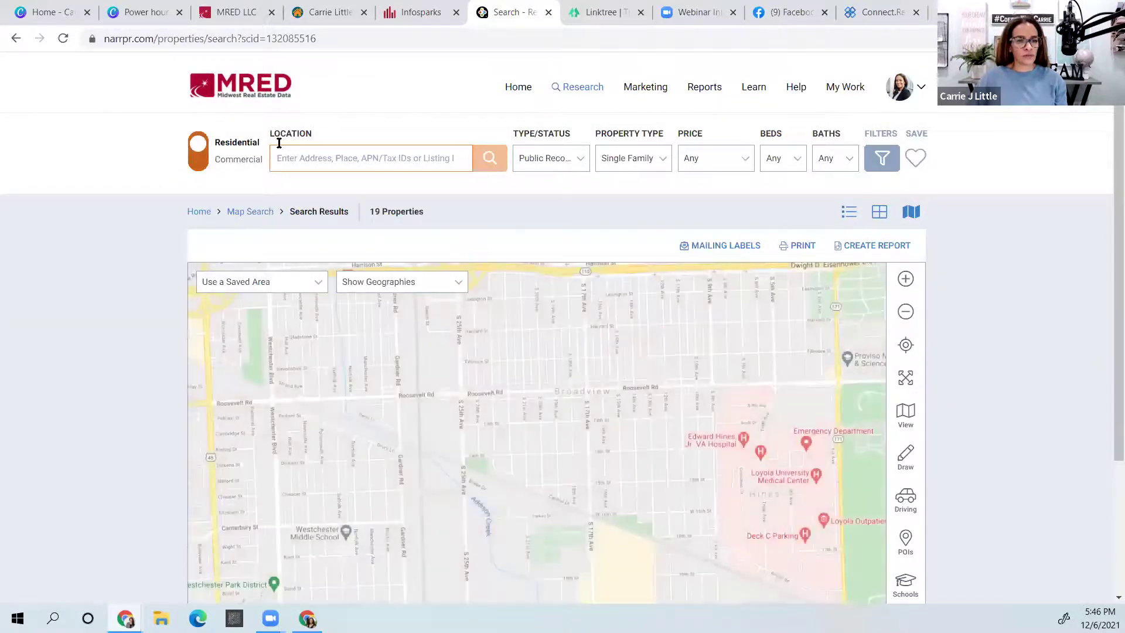
pyautogui.click(306, 154)
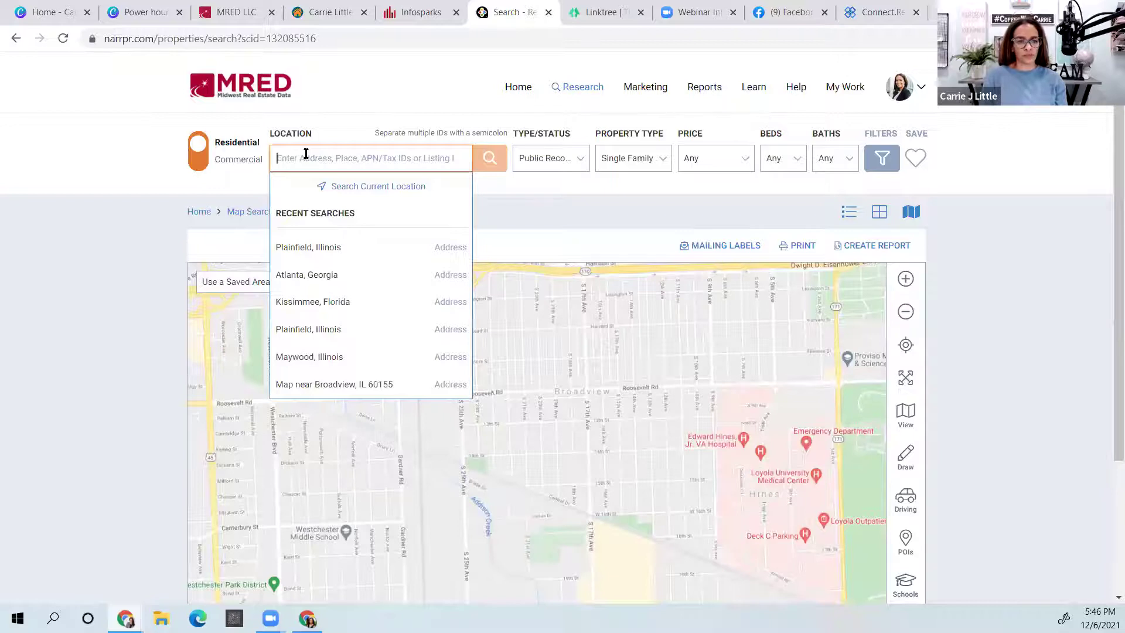
pyautogui.write('broadview, il')
pyautogui.press('Return')
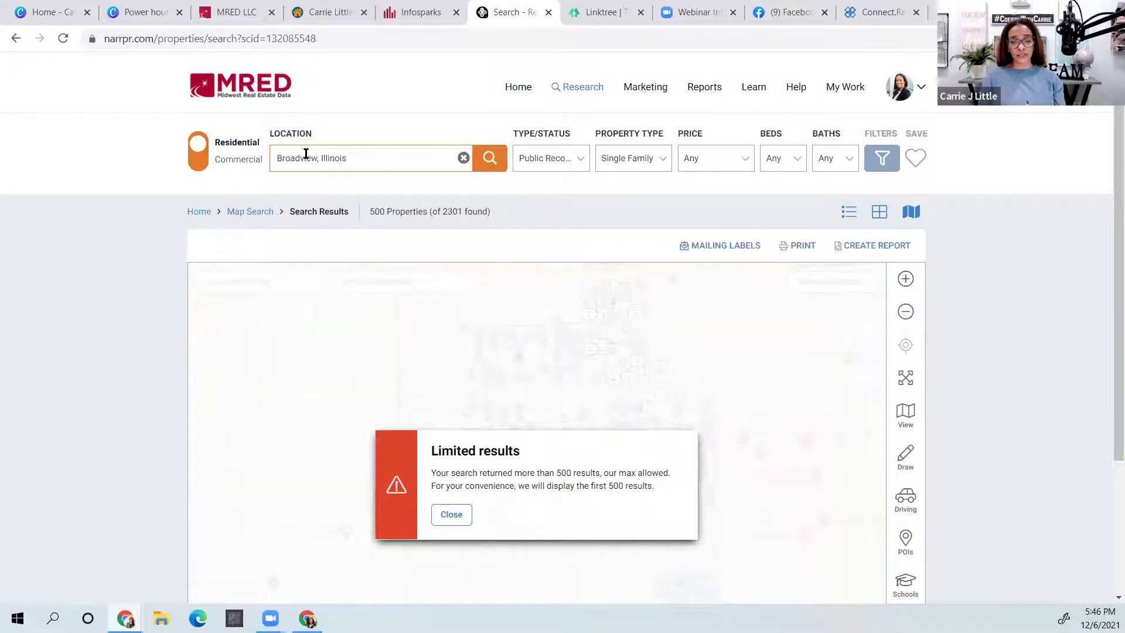
# Remove the Broadview boundary, dismiss the results warnings, and zoom the map in two levels.
pyautogui.click(448, 513)
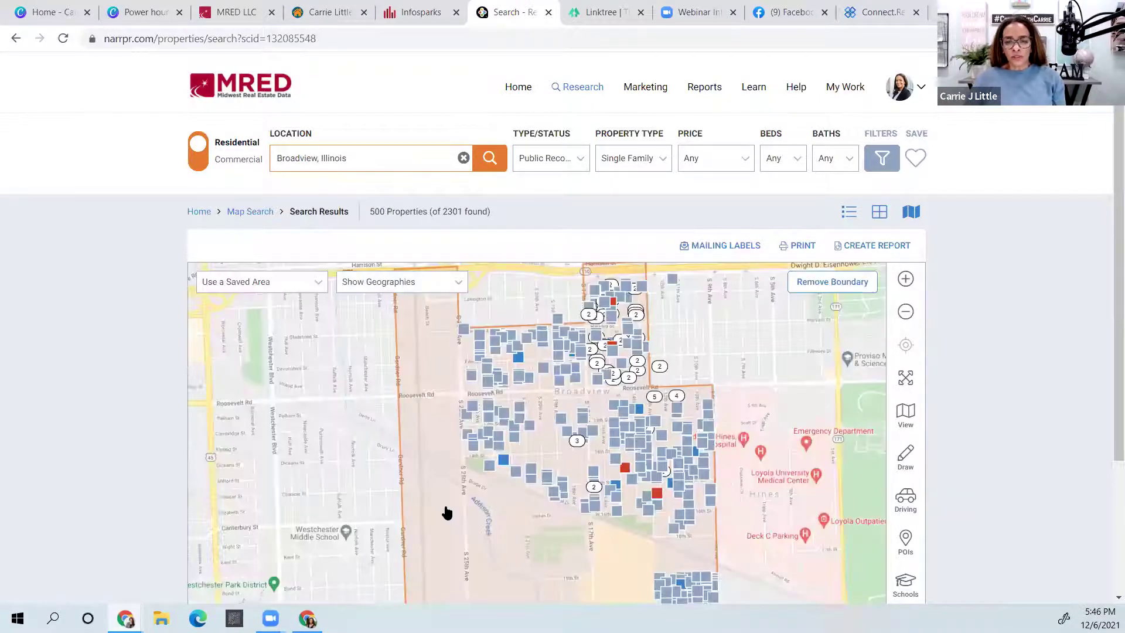
pyautogui.click(856, 282)
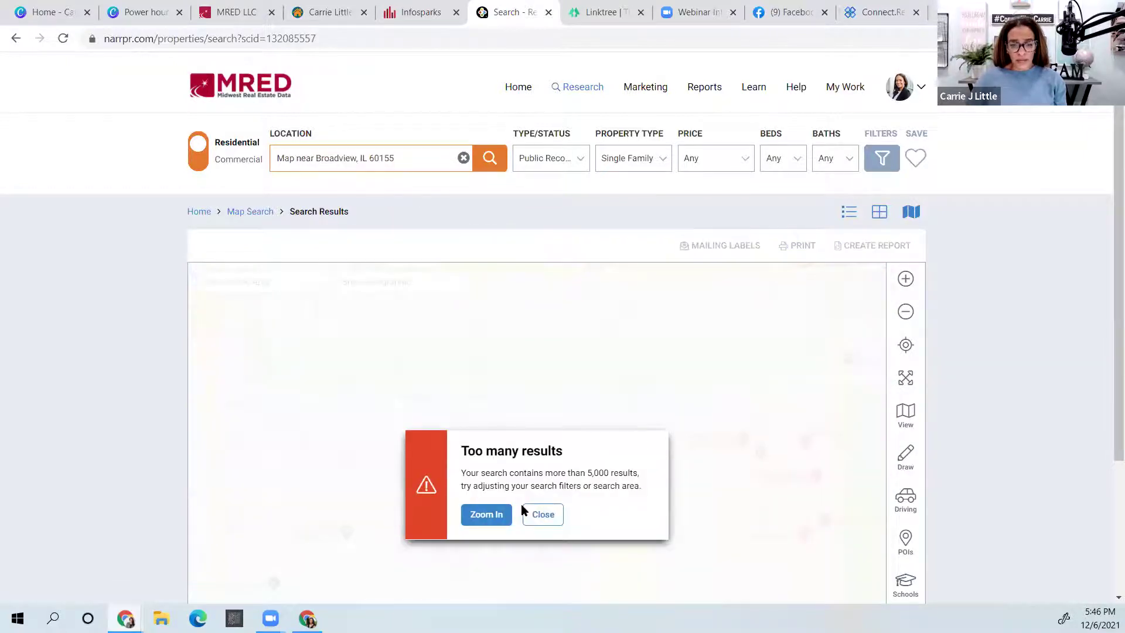
pyautogui.click(540, 514)
pyautogui.moveTo(598, 434); pyautogui.dragTo(611, 540)
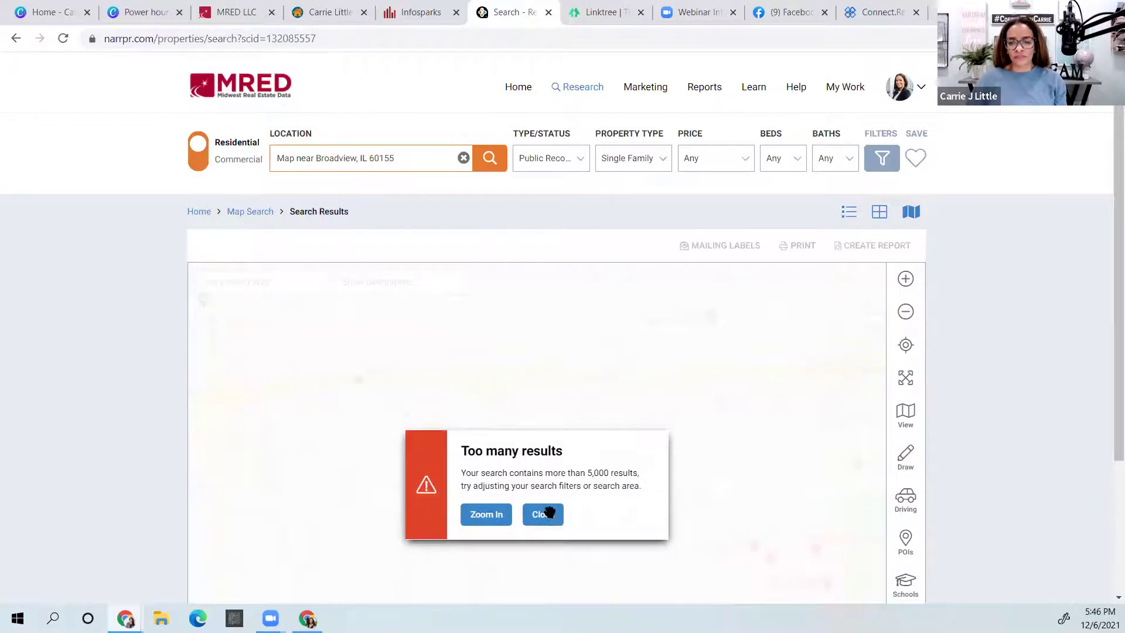
pyautogui.click(548, 514)
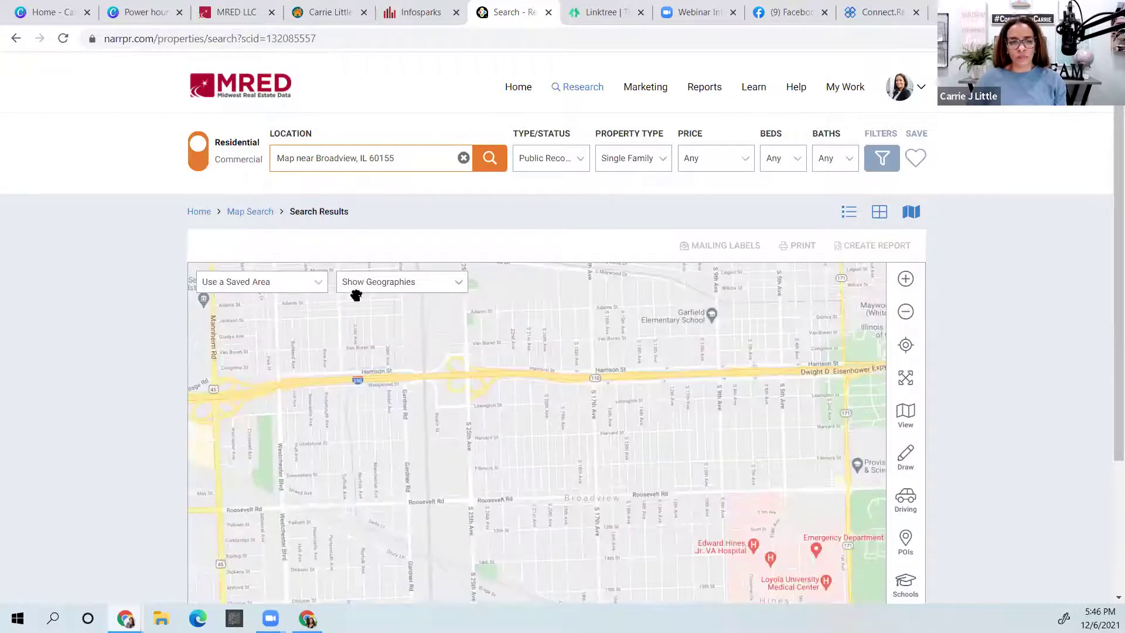
pyautogui.click(906, 280)
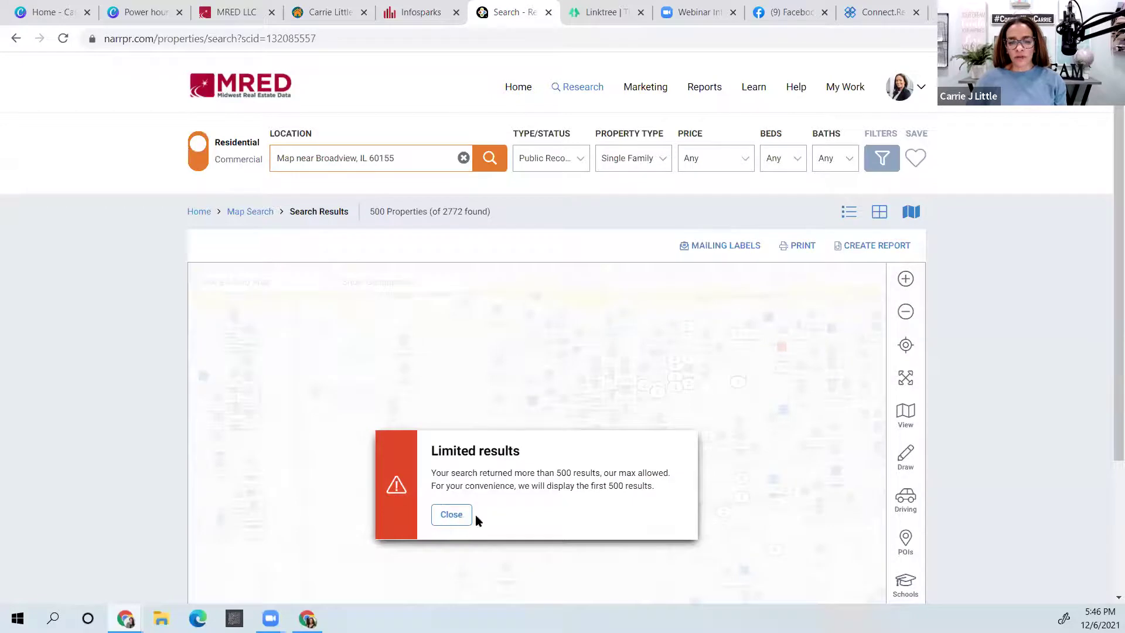
pyautogui.click(453, 515)
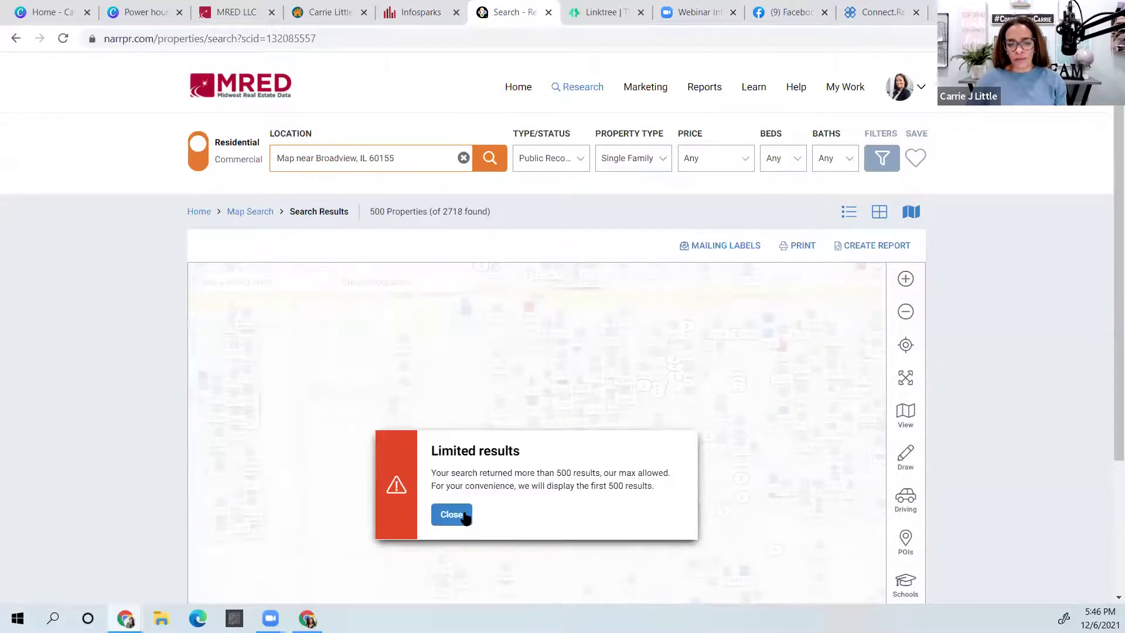
pyautogui.click(465, 515)
pyautogui.click(906, 289)
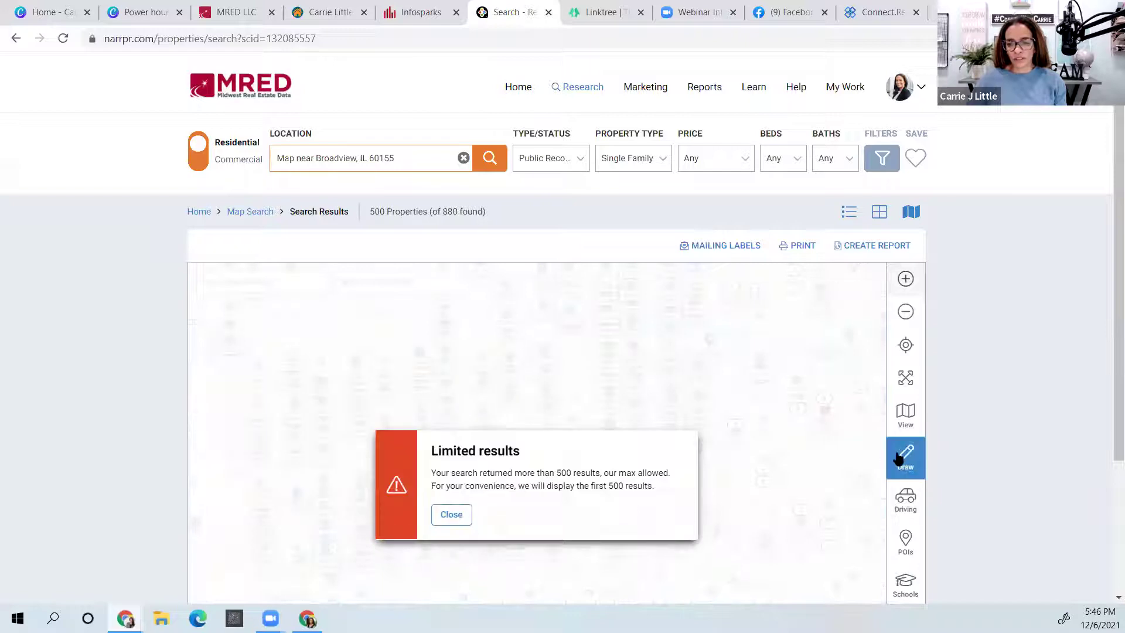
# Draw a 72-acre box over the central blocks of single-family homes.
pyautogui.click(901, 460)
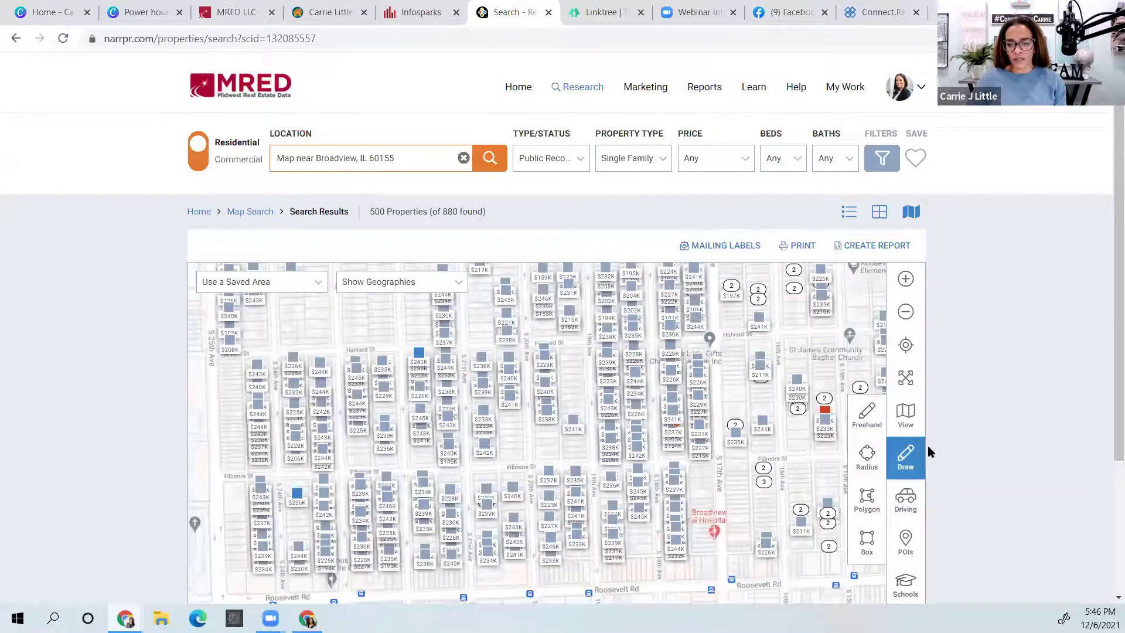
pyautogui.click(868, 421)
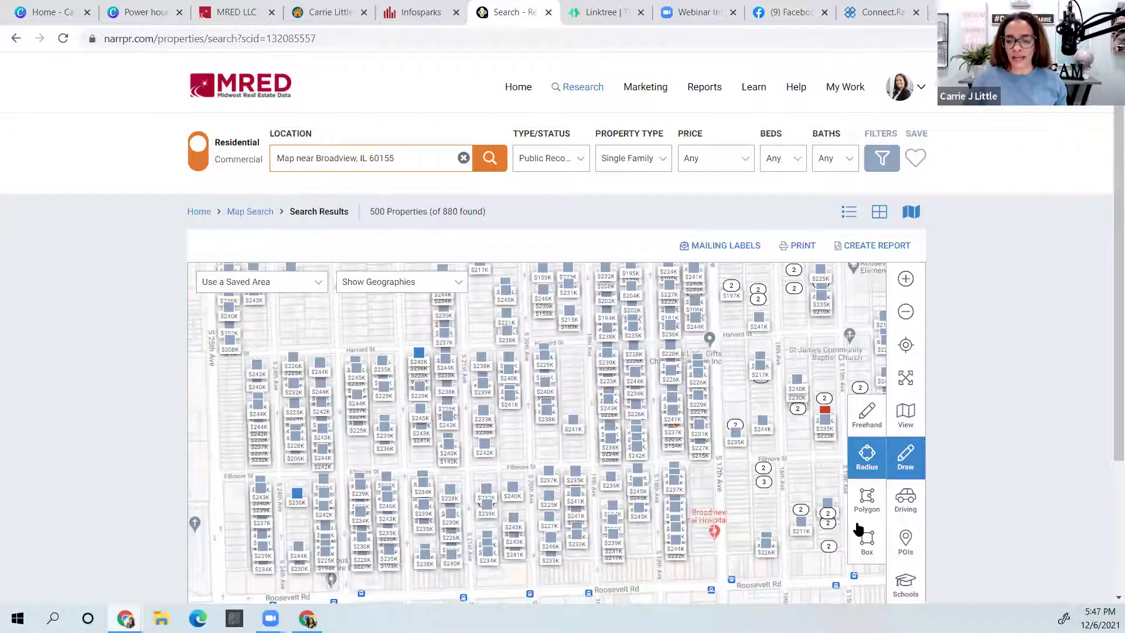
pyautogui.click(866, 540)
pyautogui.moveTo(309, 320)
pyautogui.mouseDown()
pyautogui.moveTo(420, 428)
pyautogui.moveTo(694, 538)
pyautogui.moveTo(728, 586)
pyautogui.mouseUp()
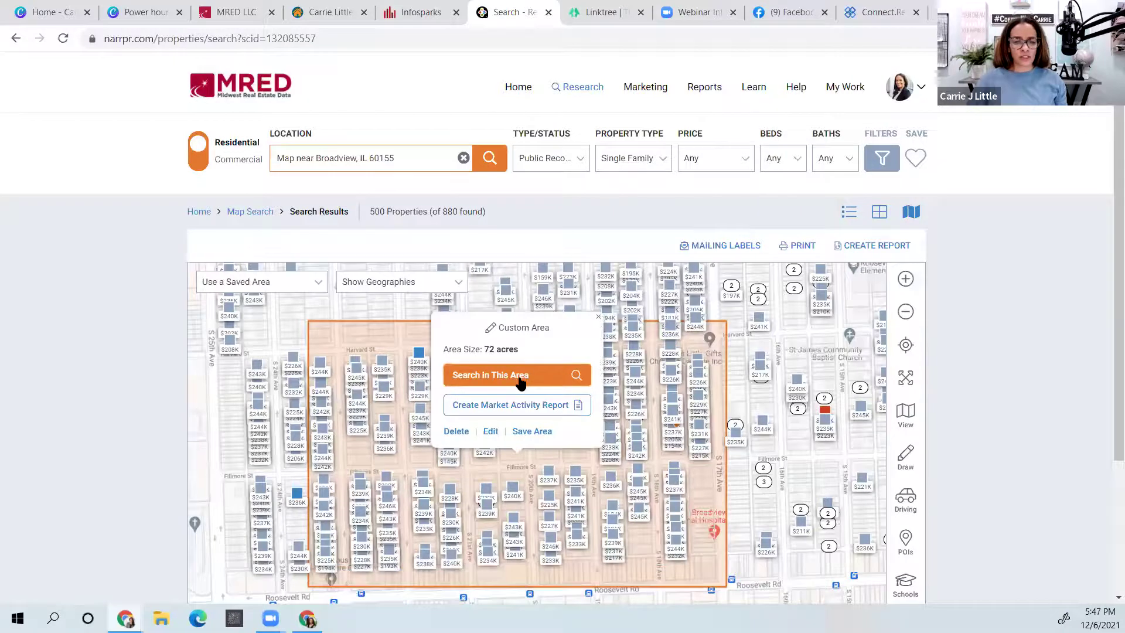
# Search only within the drawn custom area, showing 369 Broadview properties.
pyautogui.click(518, 380)
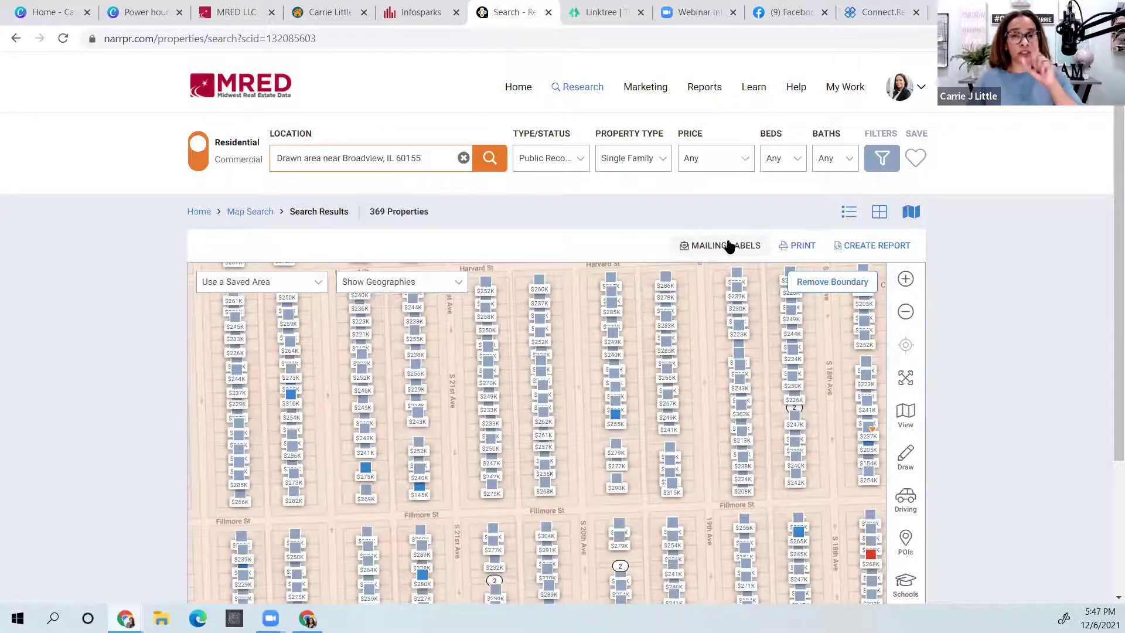
pyautogui.click(729, 245)
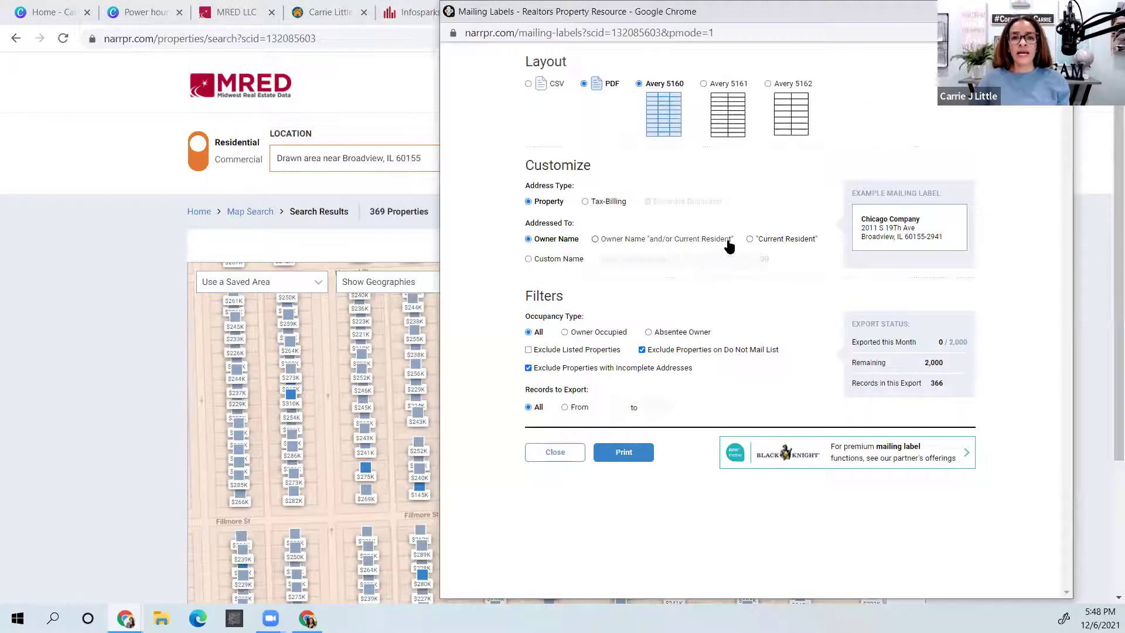
pyautogui.click(528, 84)
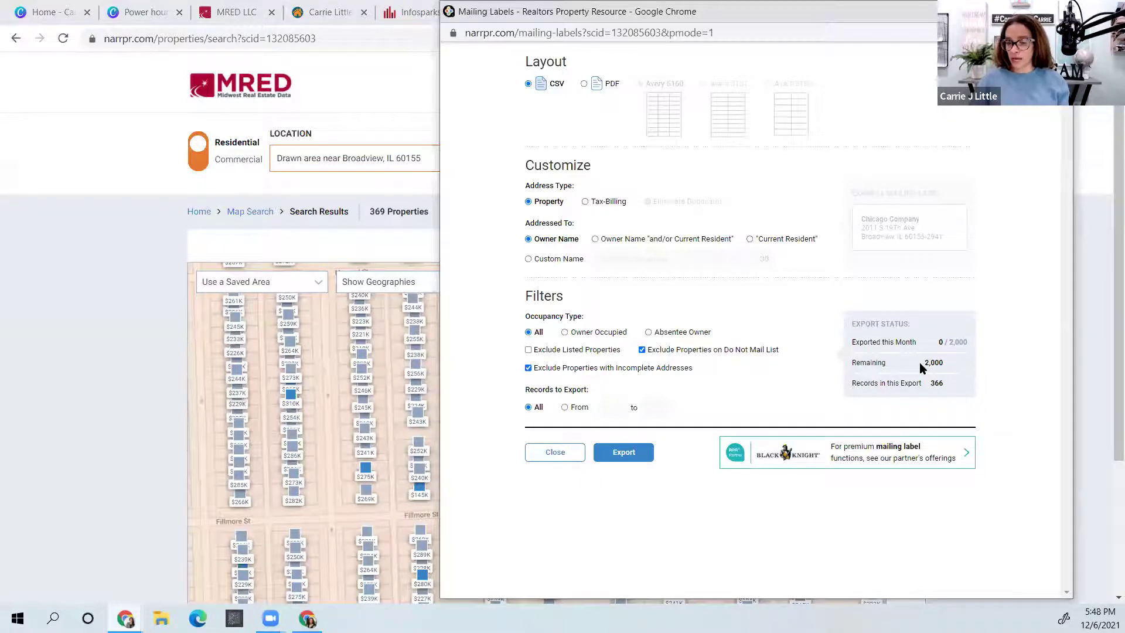
pyautogui.click(584, 84)
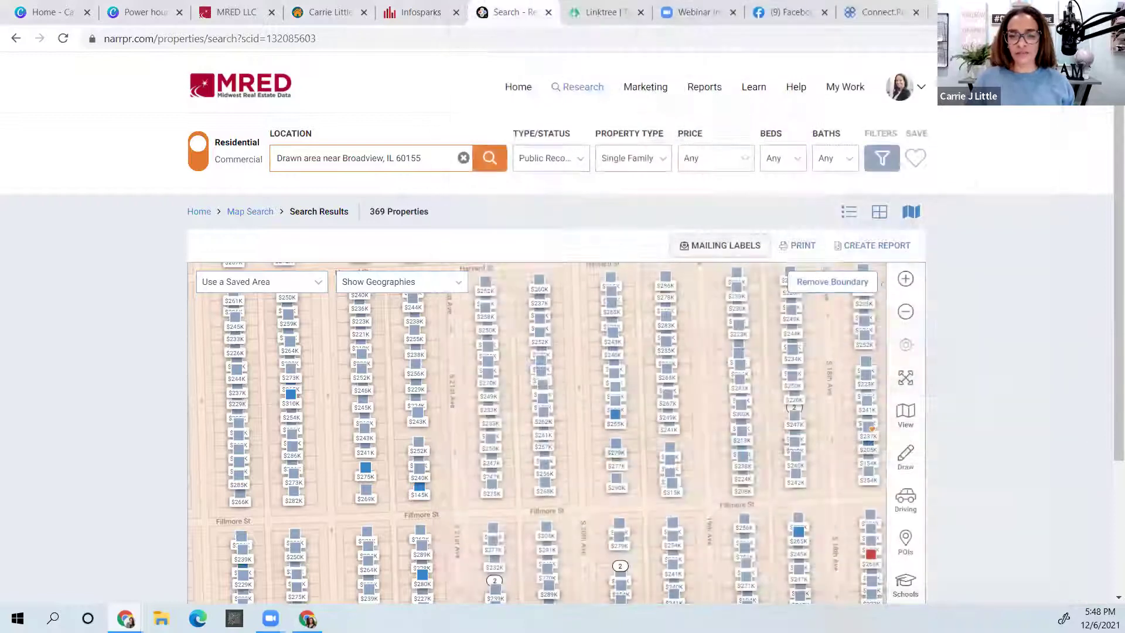
pyautogui.click(1058, 11)
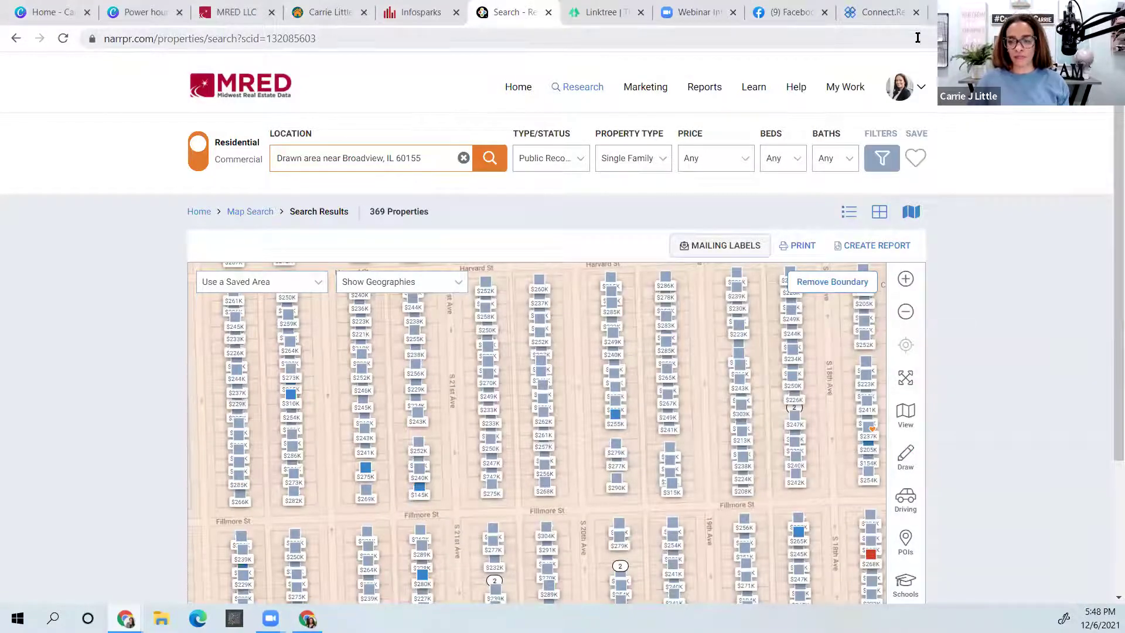
# Remove the drawn boundary and open the full search filters for the 313 properties.
pyautogui.click(853, 281)
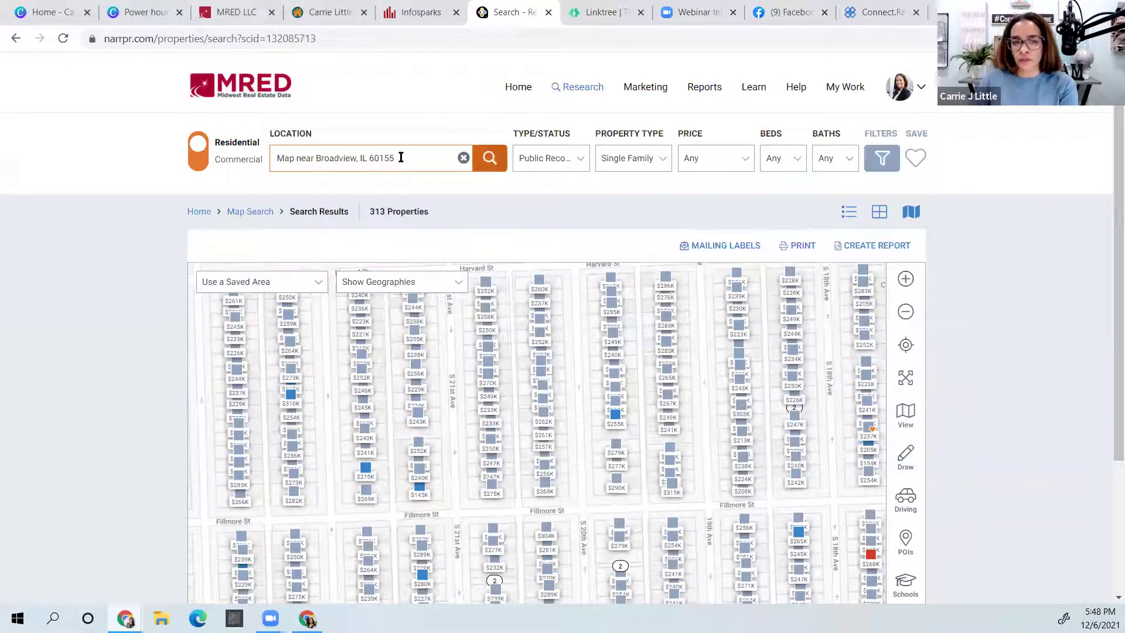
pyautogui.click(884, 160)
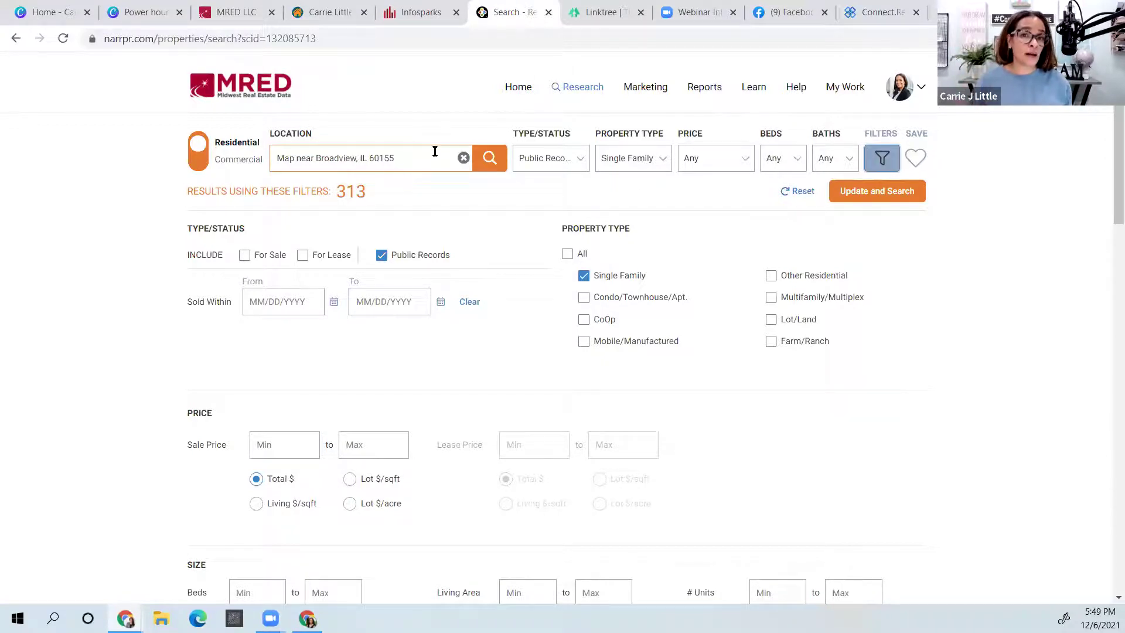
# In InfoSparks, chart Broadview's median sales price over the Max time range, then return to RPR.
pyautogui.click(418, 17)
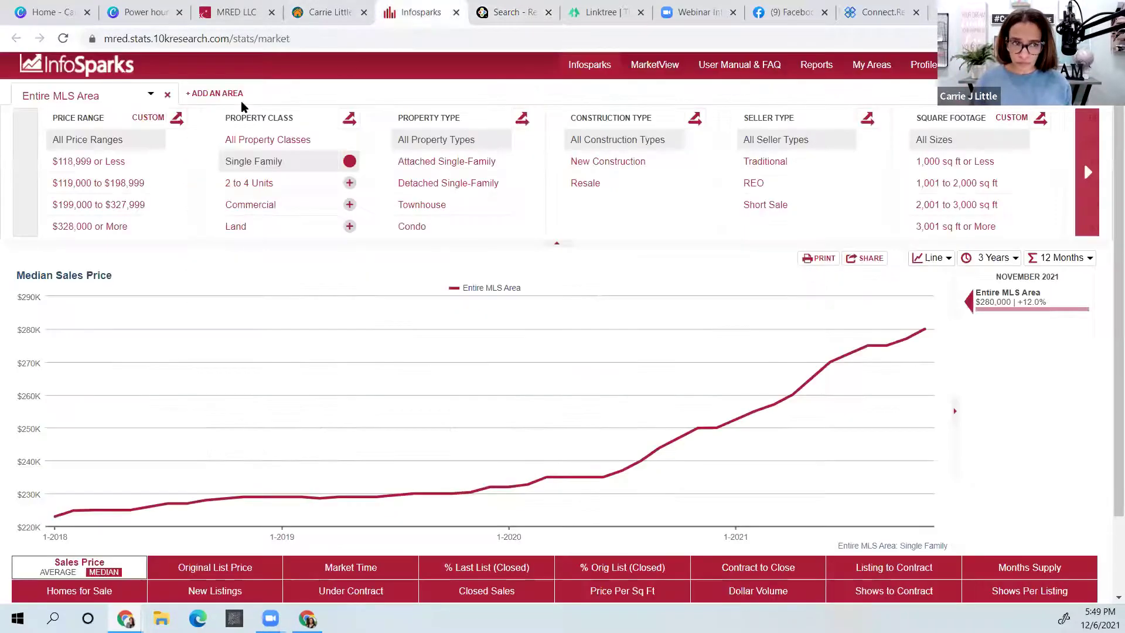
pyautogui.click(139, 96)
pyautogui.write('Broadview')
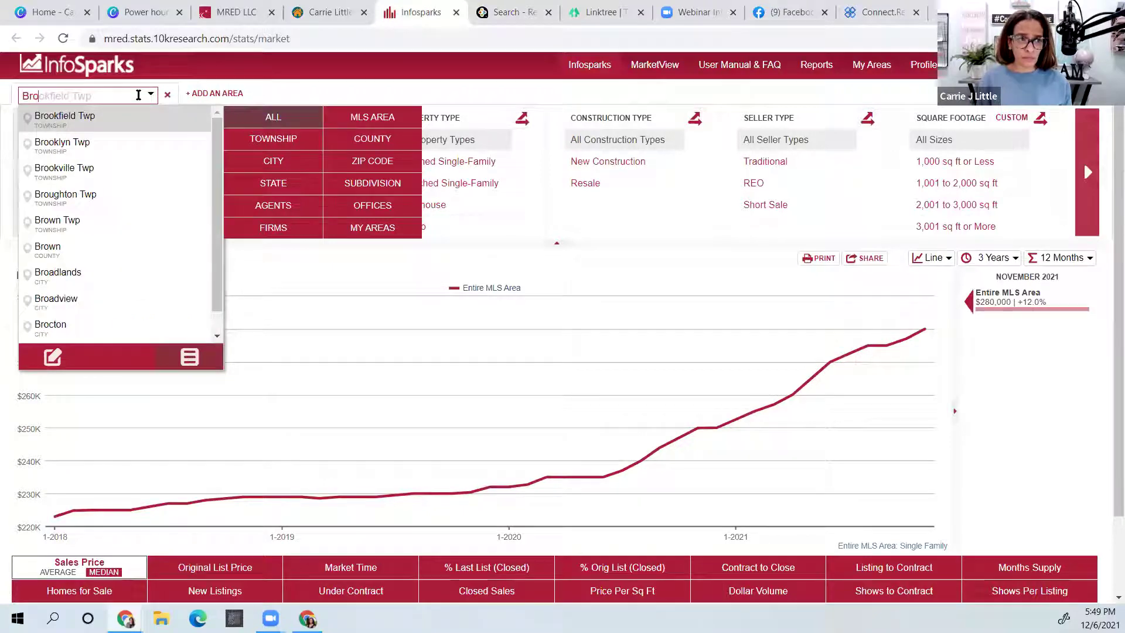
pyautogui.press('Return')
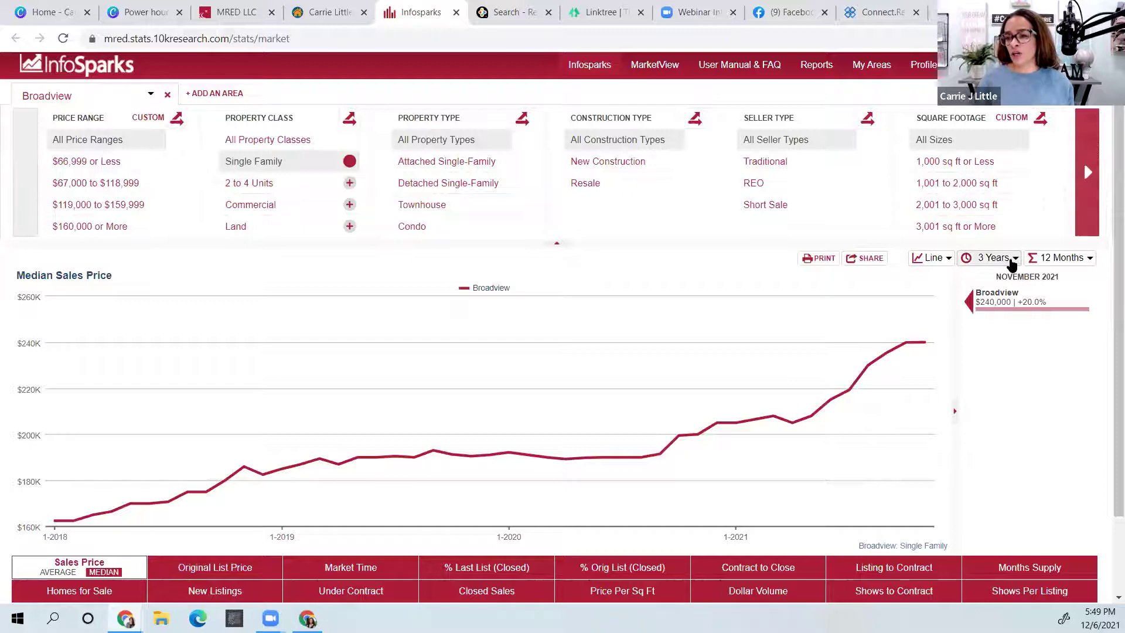
pyautogui.click(991, 258)
pyautogui.click(1004, 358)
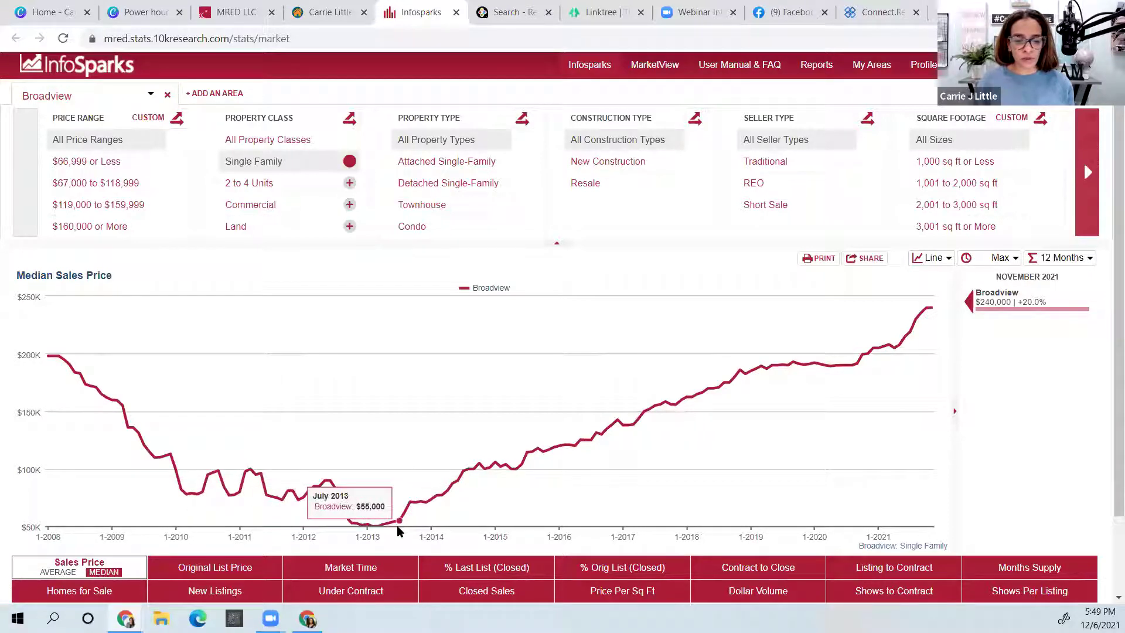
pyautogui.click(502, 16)
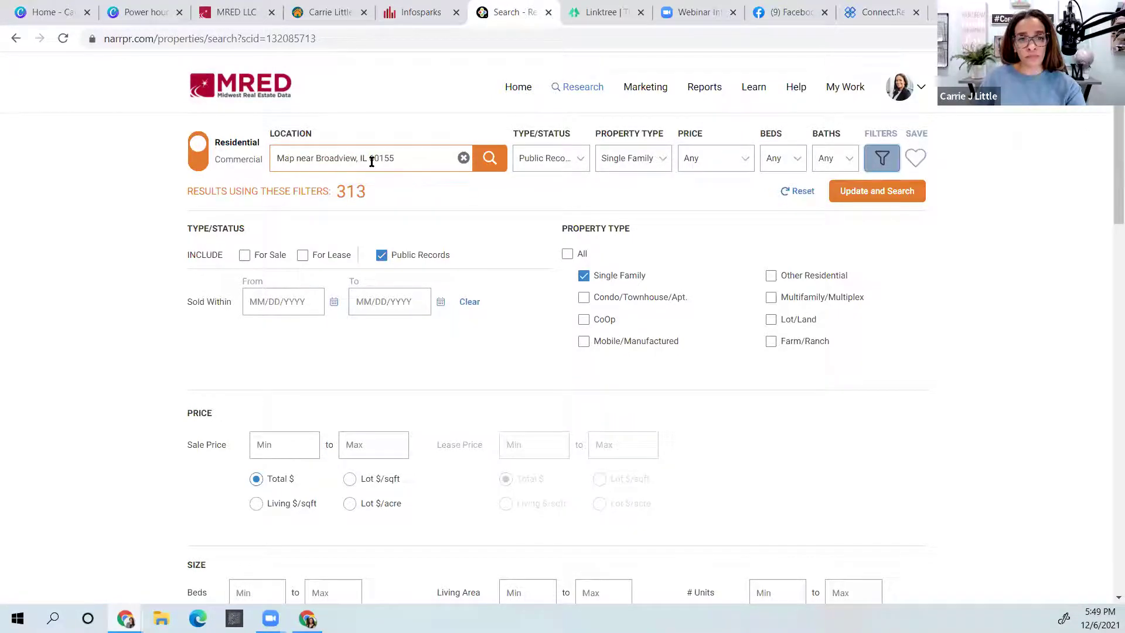
# Filter to homes sold from 01/01/2010 to 12/31/2013 and update the search, leaving 27 properties.
pyautogui.click(579, 167)
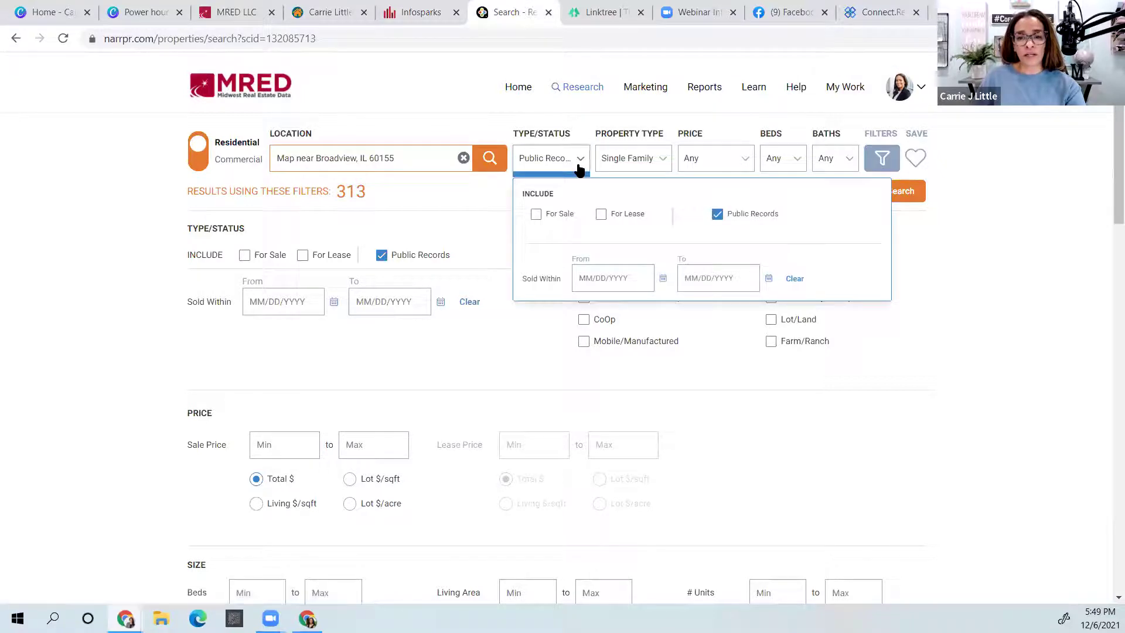
pyautogui.click(953, 257)
pyautogui.click(262, 297)
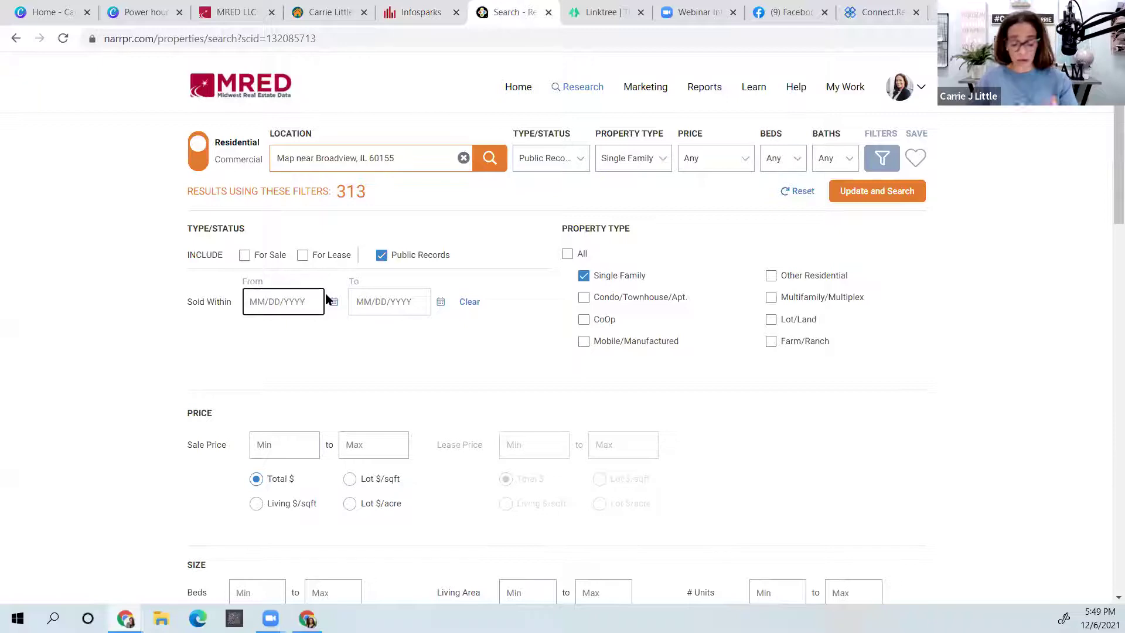
pyautogui.write('01/01/2010')
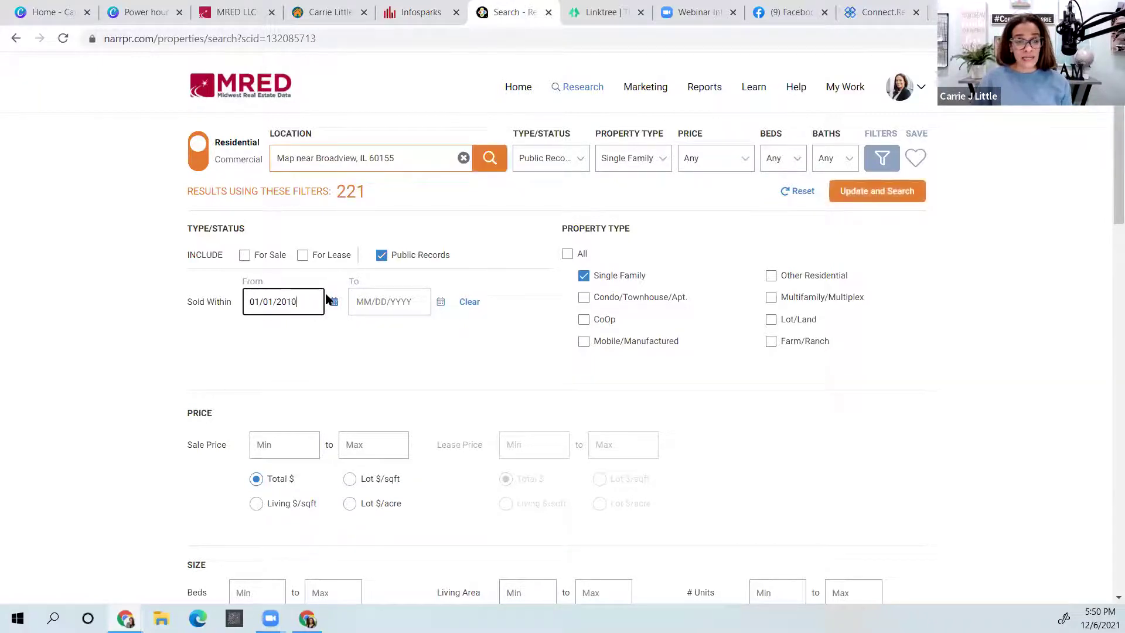
pyautogui.press('Tab')
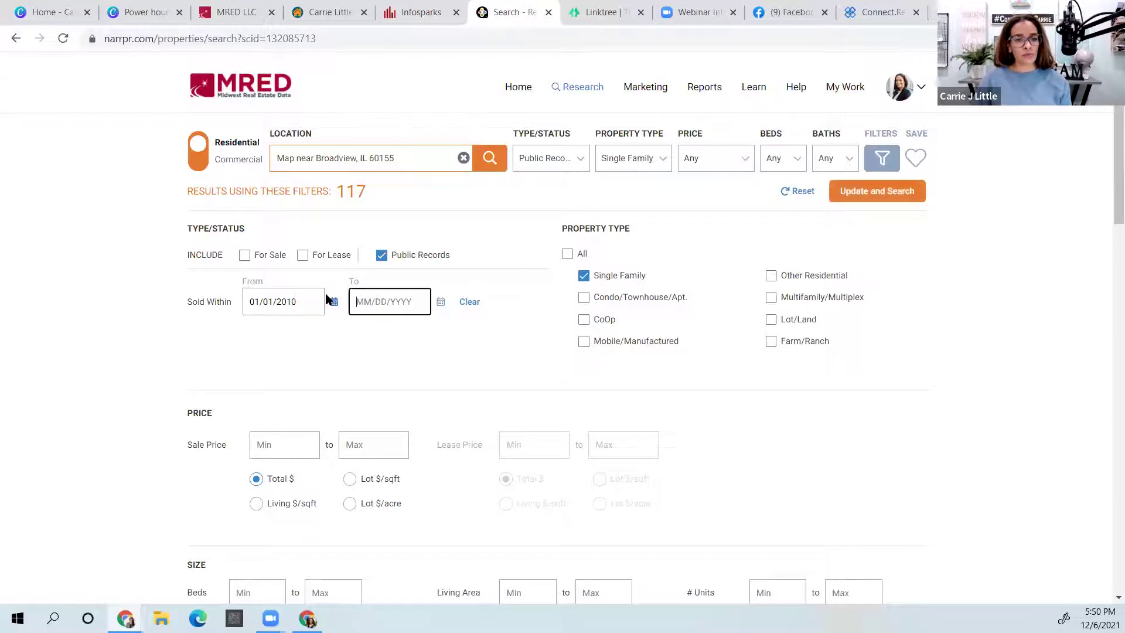
pyautogui.write('12/31/20')
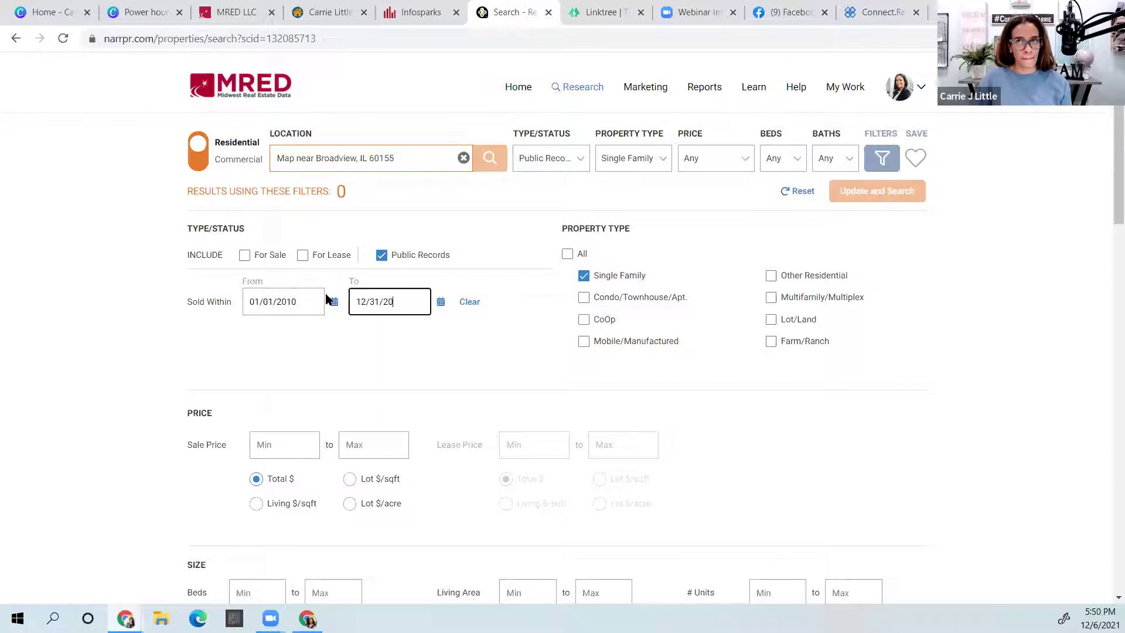
pyautogui.write('13')
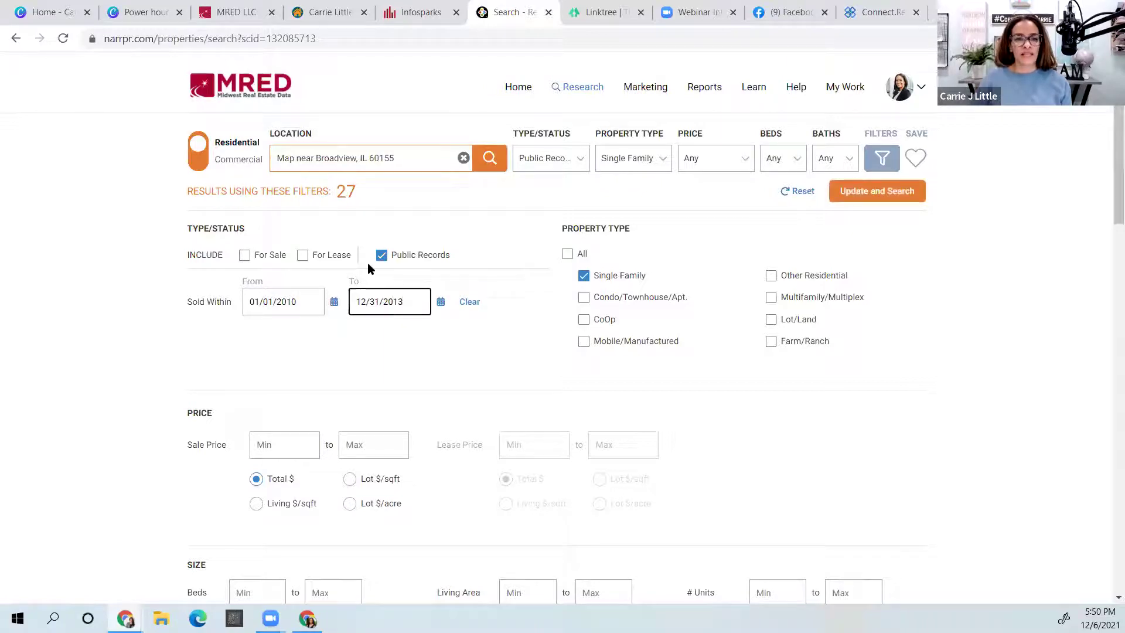
pyautogui.click(904, 197)
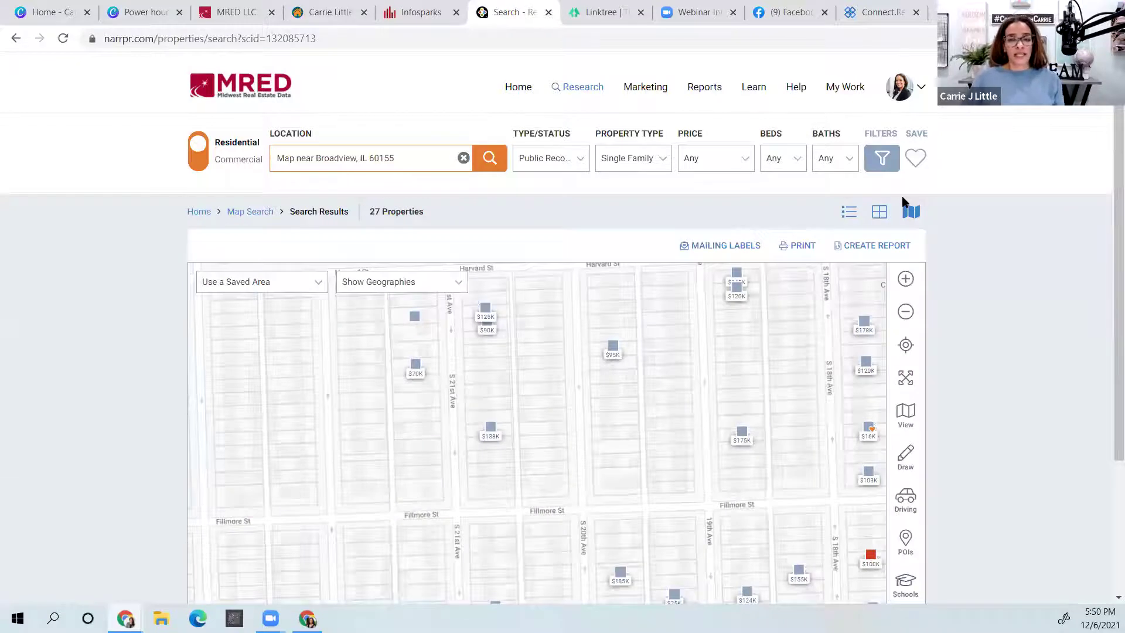
# Tick Condo/Townhouse/Apt. next to Single Family in the Broadview search's Property Type filters.
pyautogui.click(881, 170)
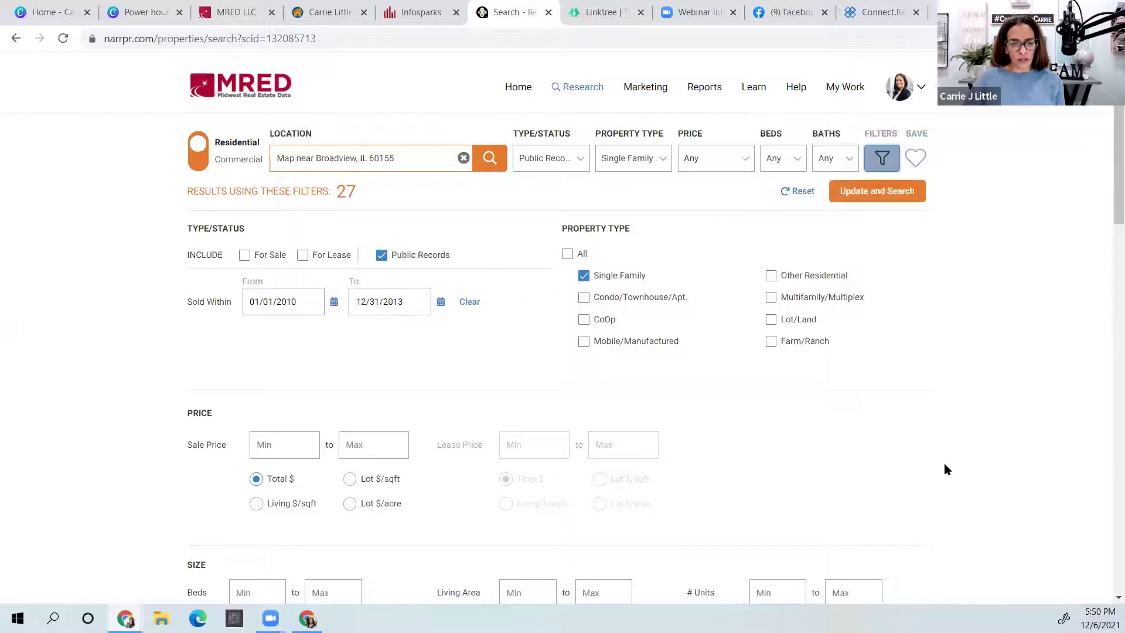
pyautogui.scroll(-10, 944, 464)
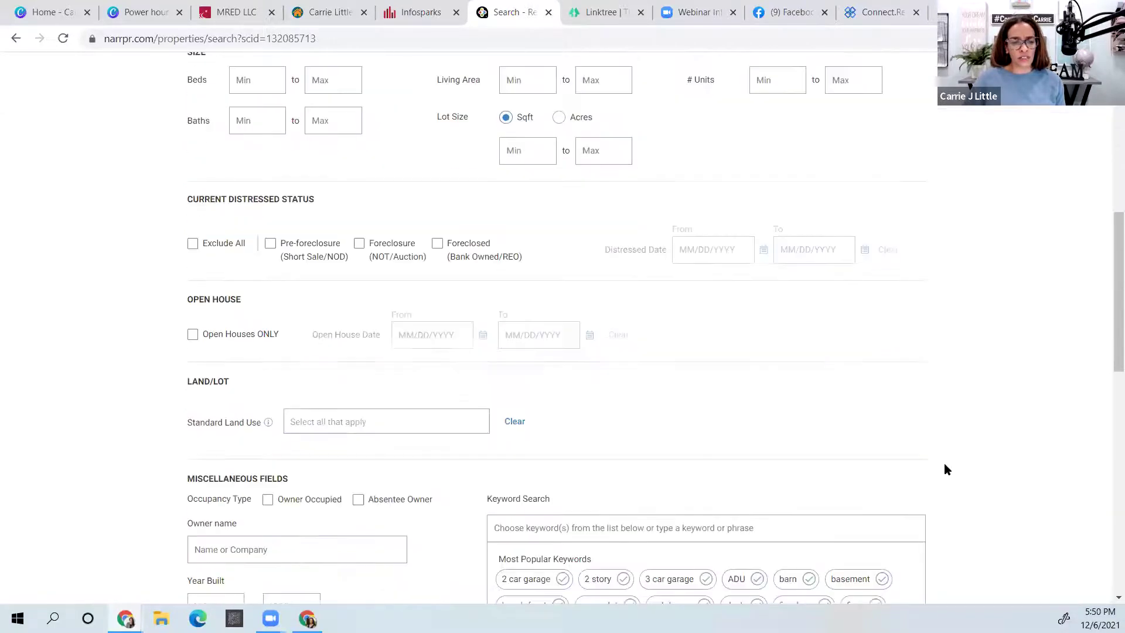
pyautogui.scroll(-8, 944, 464)
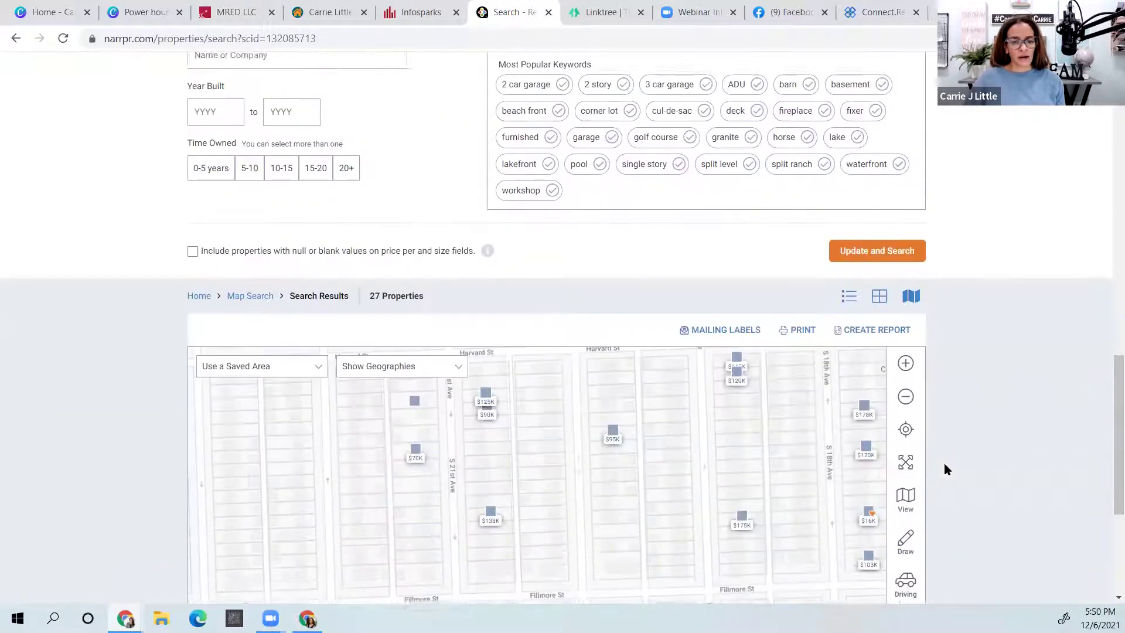
pyautogui.scroll(-2, 944, 463)
pyautogui.scroll(10, 943, 462)
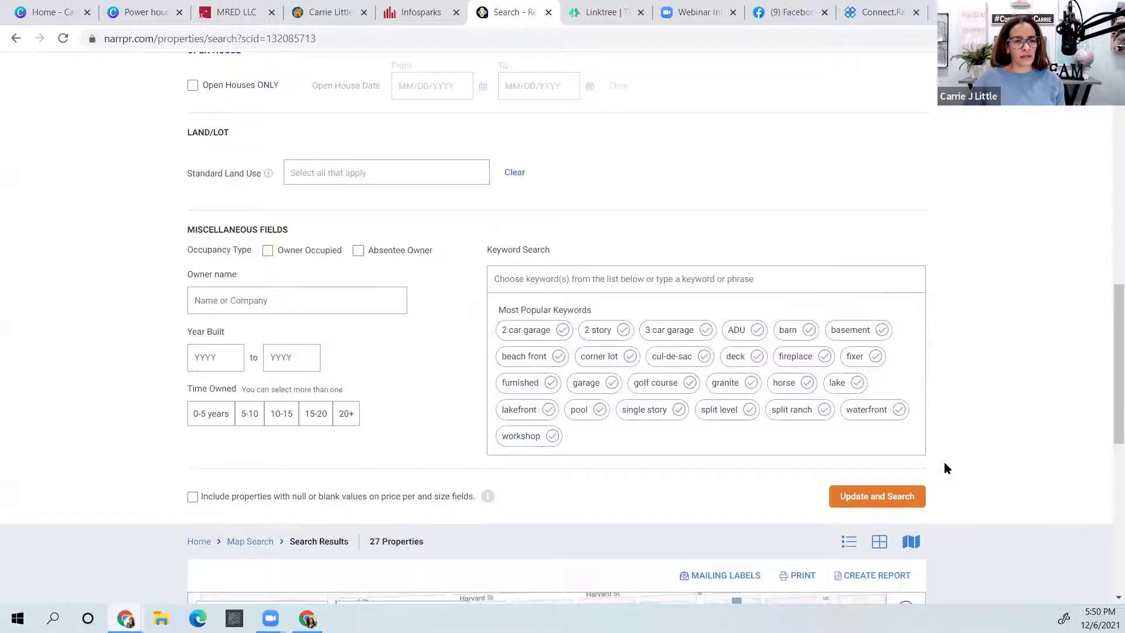
pyautogui.scroll(6, 944, 462)
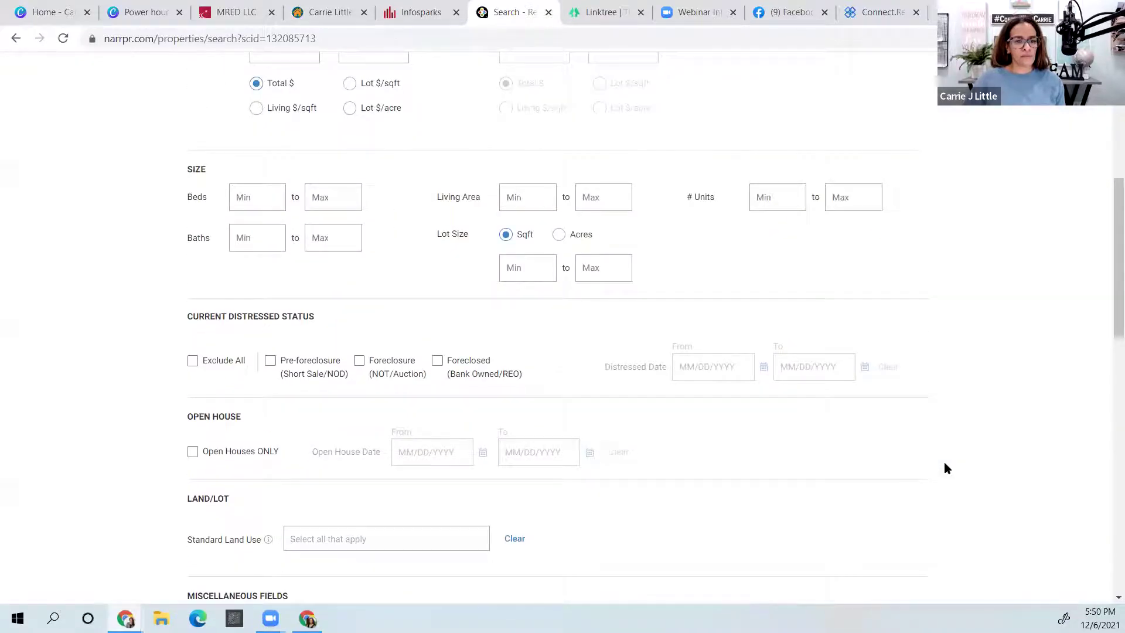
pyautogui.scroll(6, 944, 462)
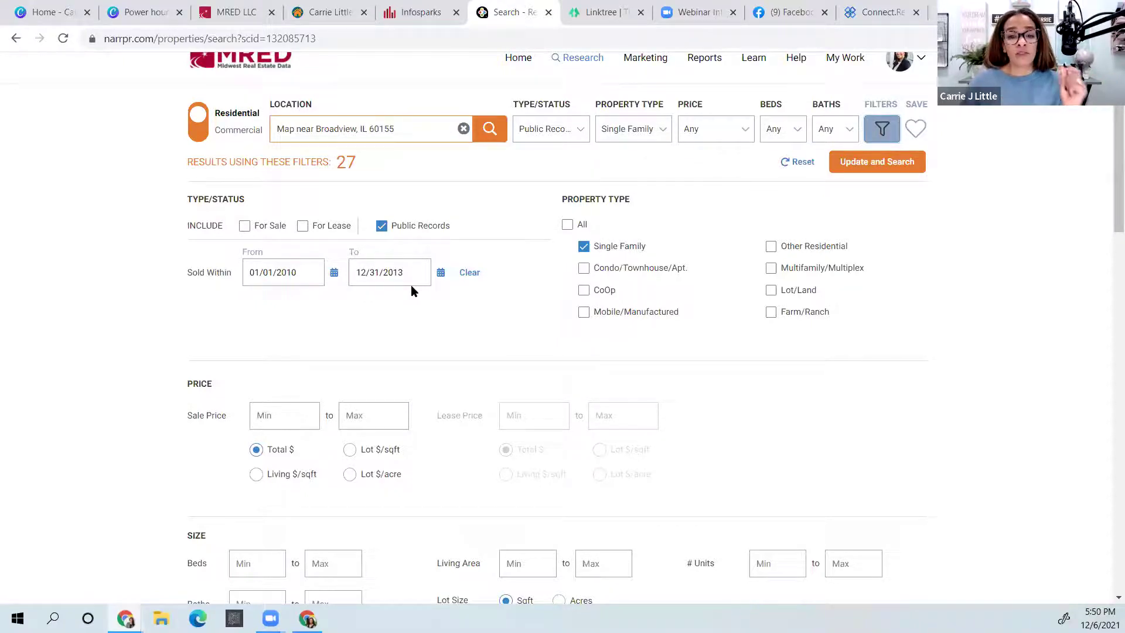
pyautogui.click(624, 271)
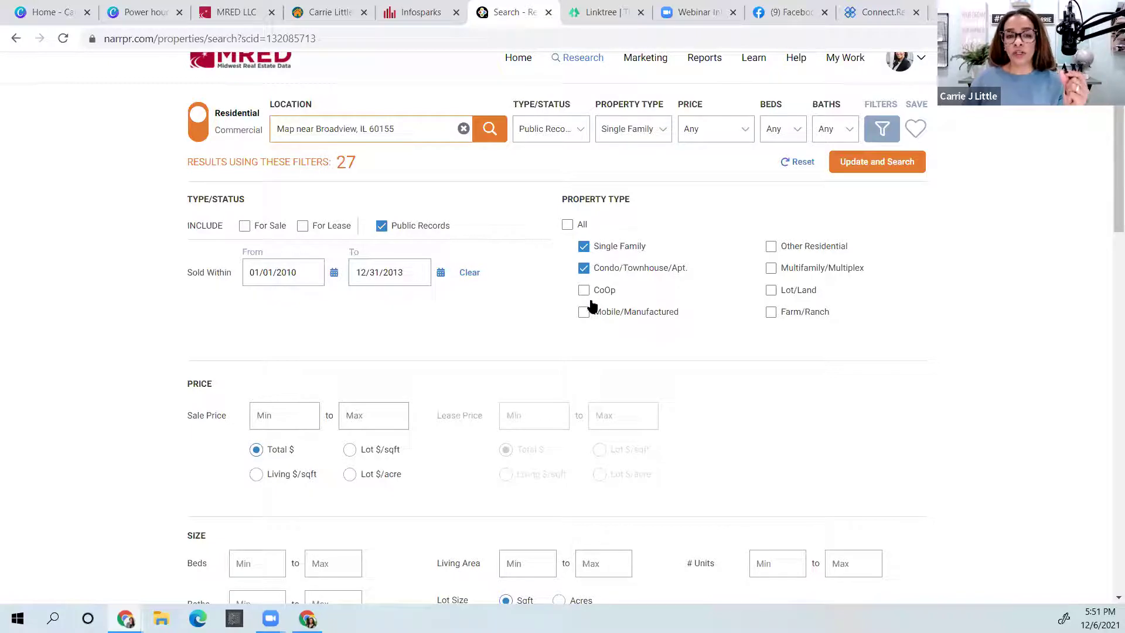
# Change the search location from Broadview to Naperville, Illinois and dismiss the too-many-results warning.
pyautogui.click(407, 132)
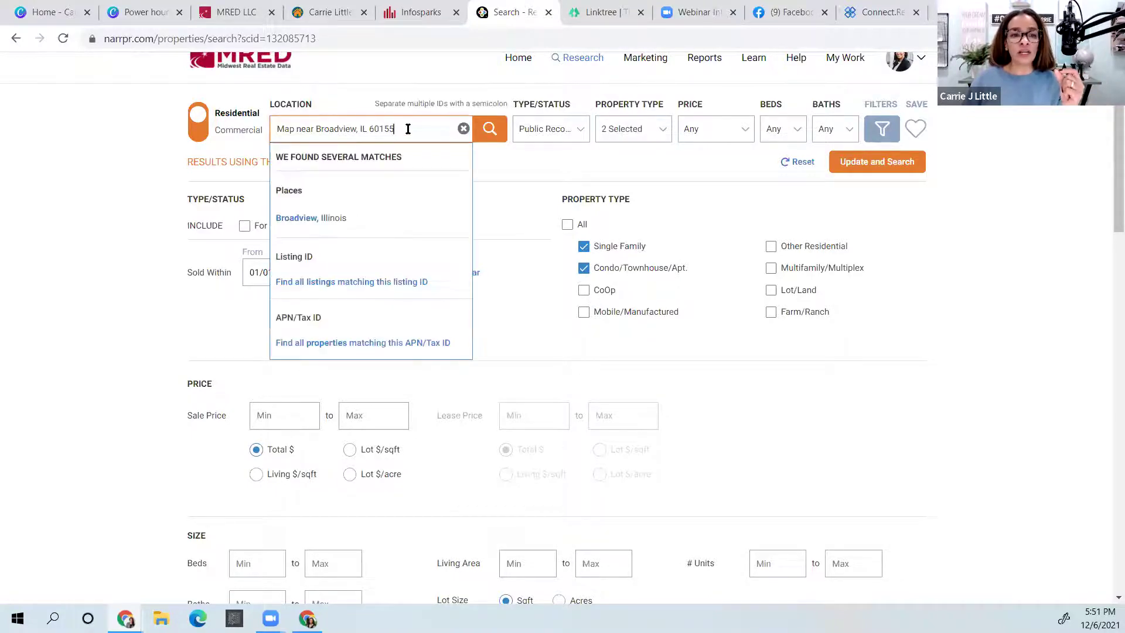
pyautogui.click(463, 128)
pyautogui.write('naper')
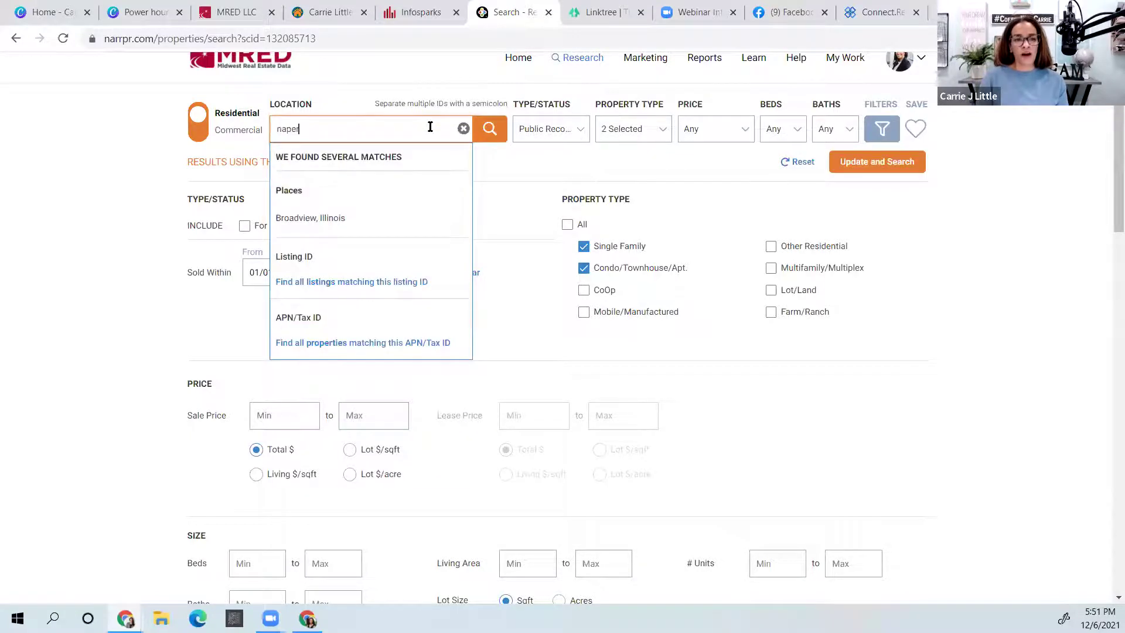
pyautogui.write('ville, il')
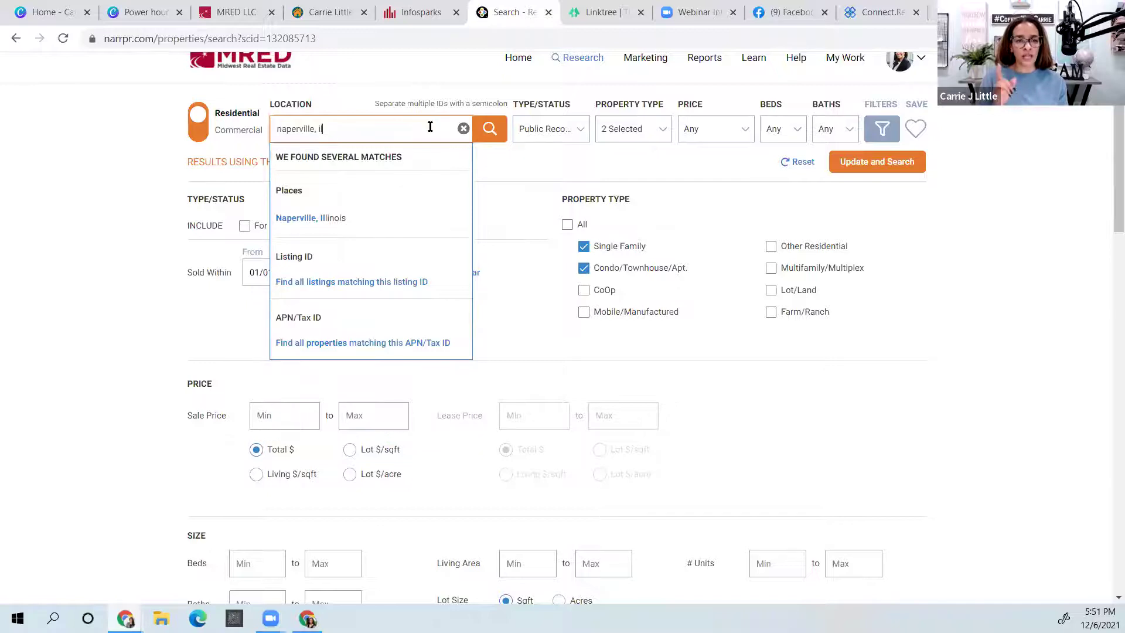
pyautogui.click(334, 218)
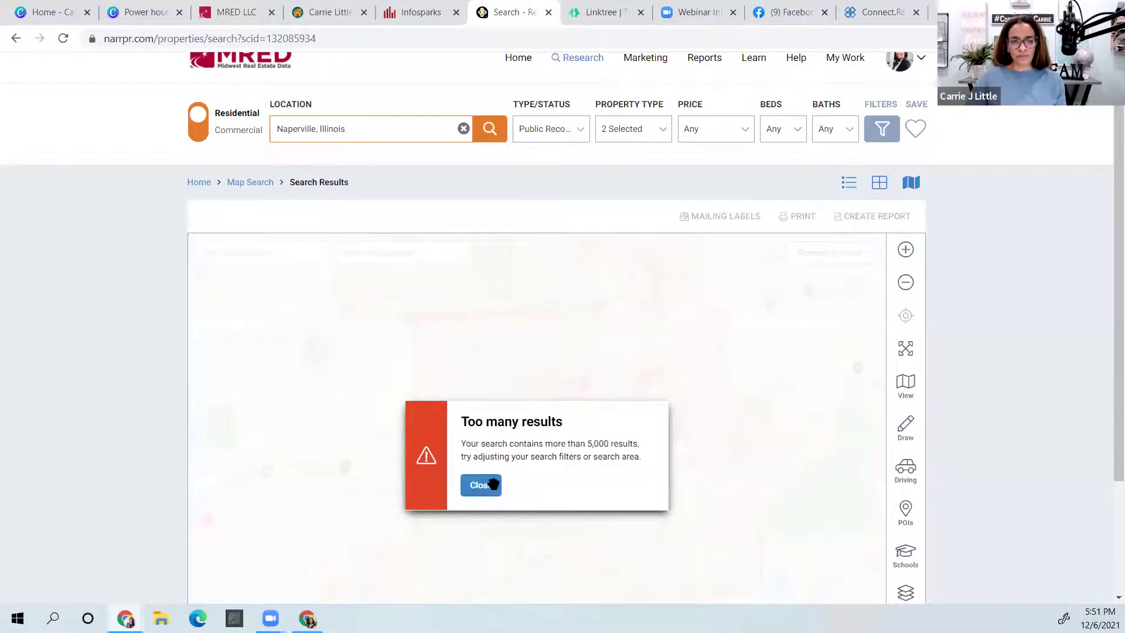
pyautogui.click(479, 485)
# Untick Condo/Townhouse/Apt. to keep Single Family only, then go to InfoSparks.
pyautogui.click(877, 140)
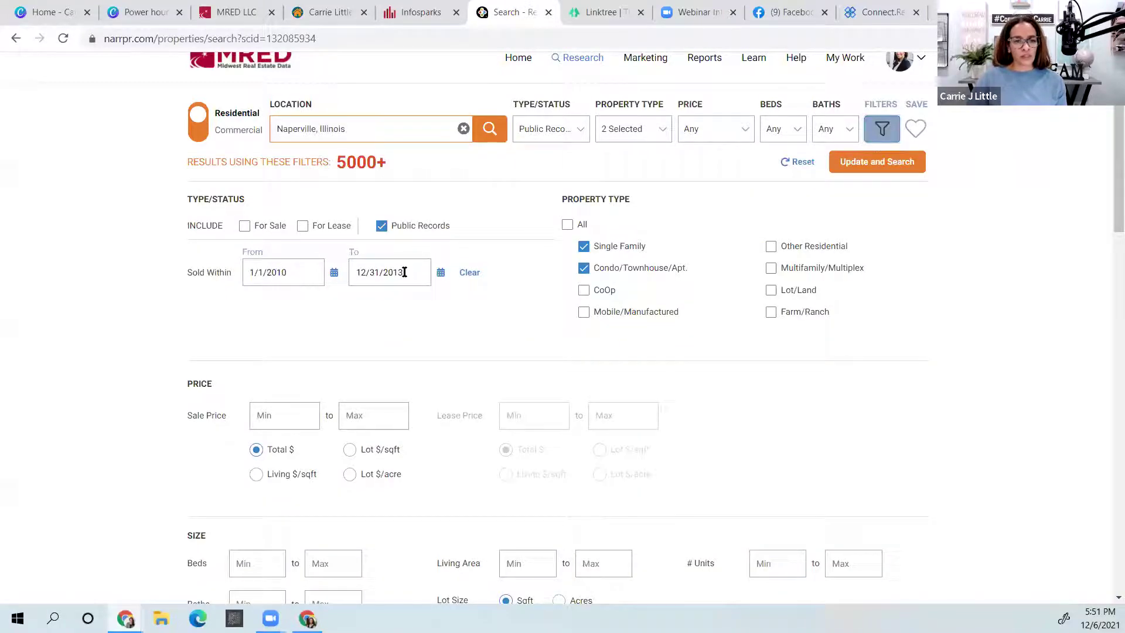
pyautogui.click(584, 269)
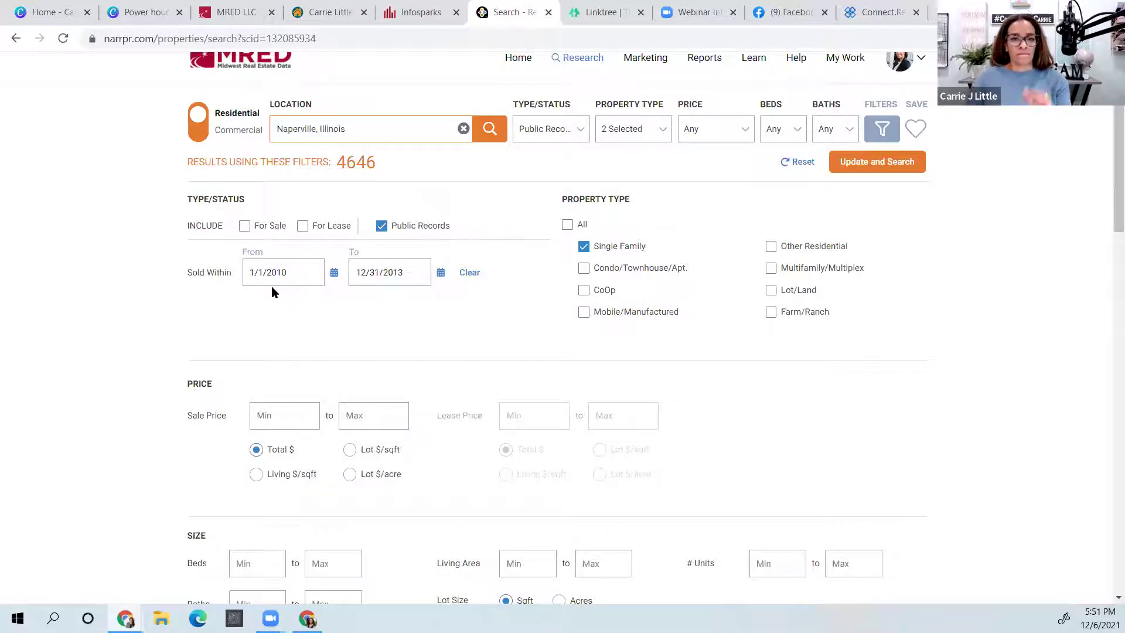
pyautogui.click(406, 11)
# Switch the InfoSparks median sales price chart from Broadview to Naperville, then return to RPR.
pyautogui.click(103, 95)
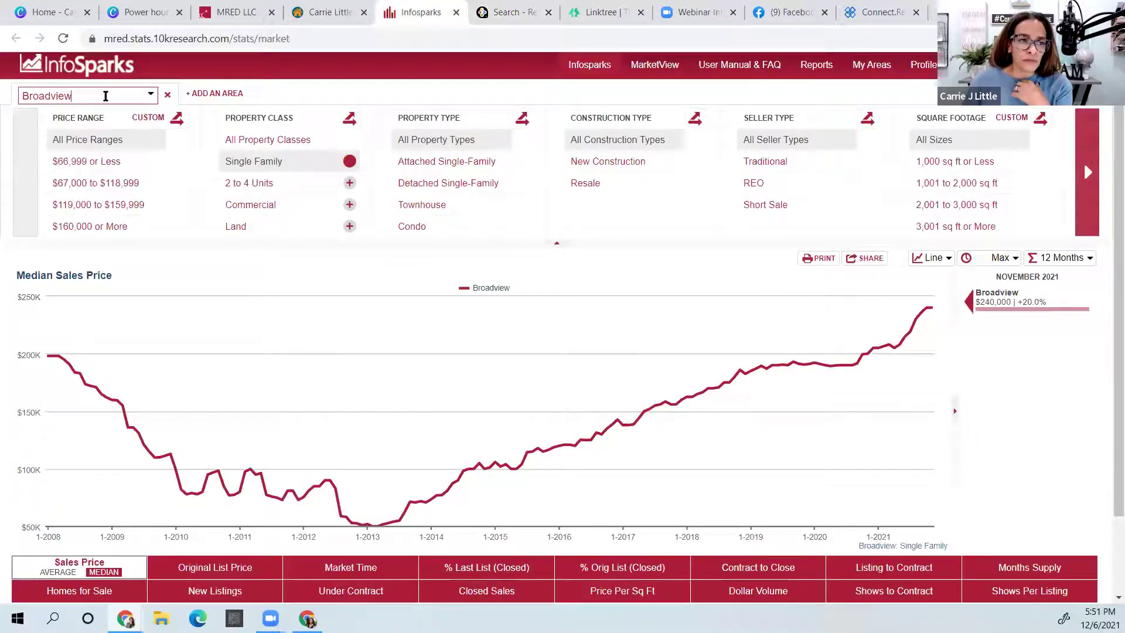
pyautogui.write('Napervi')
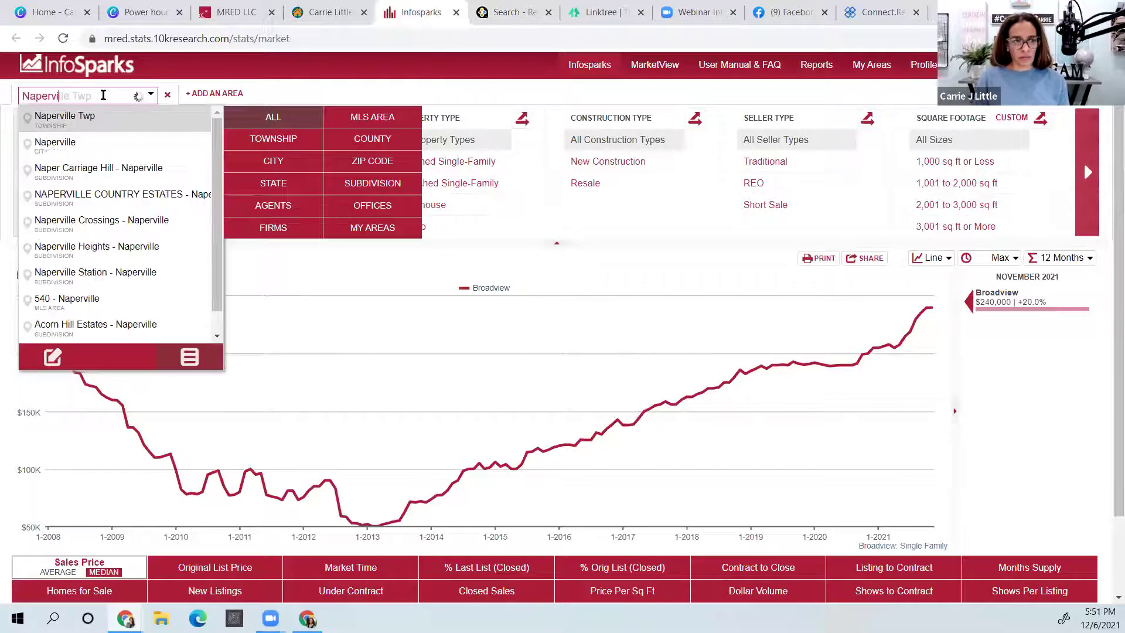
pyautogui.click(110, 154)
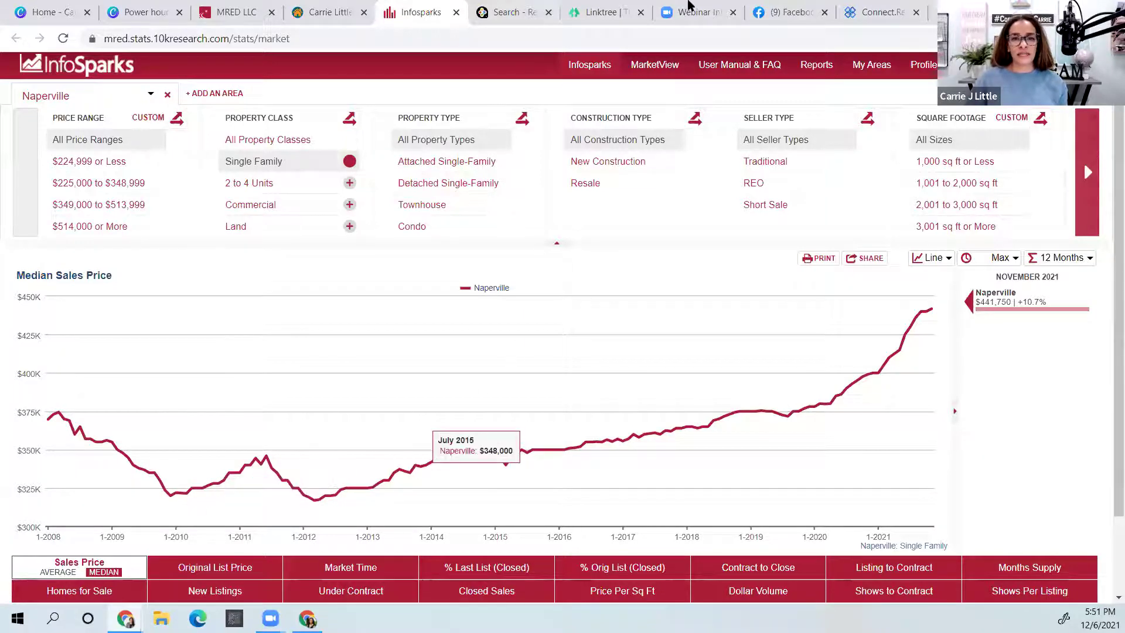
pyautogui.click(506, 11)
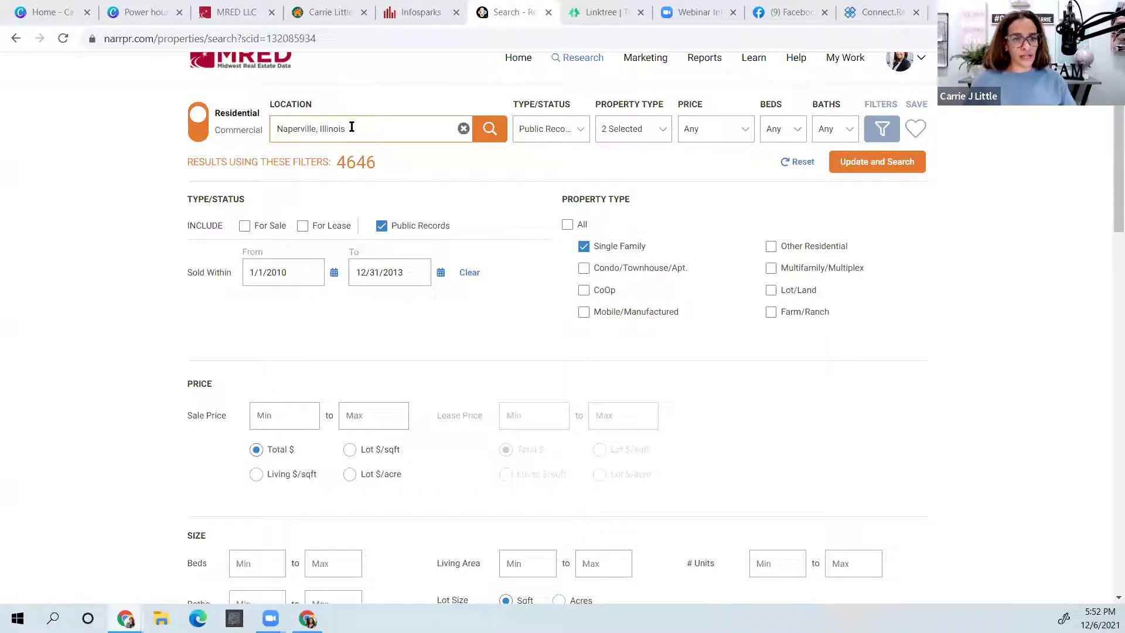
# Set Sold Within to 1/1/2009–12/31/2010 and rerun the Naperville search, dismissing the limited-results notice.
pyautogui.click(313, 270)
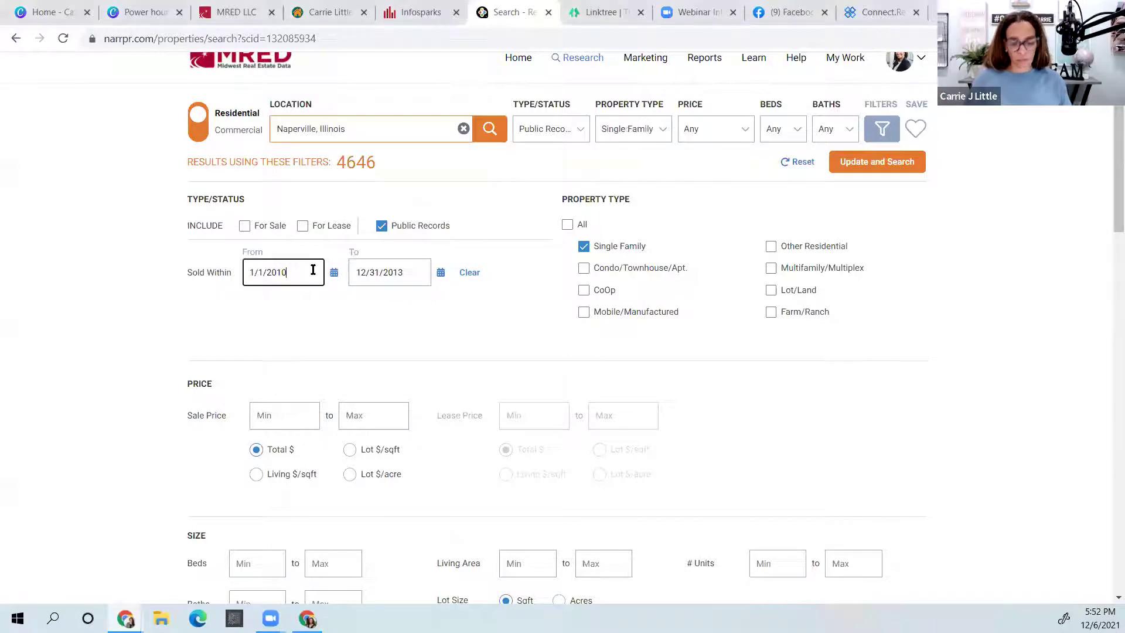
pyautogui.press('BackSpace')
pyautogui.write('9')
pyautogui.press('Tab')
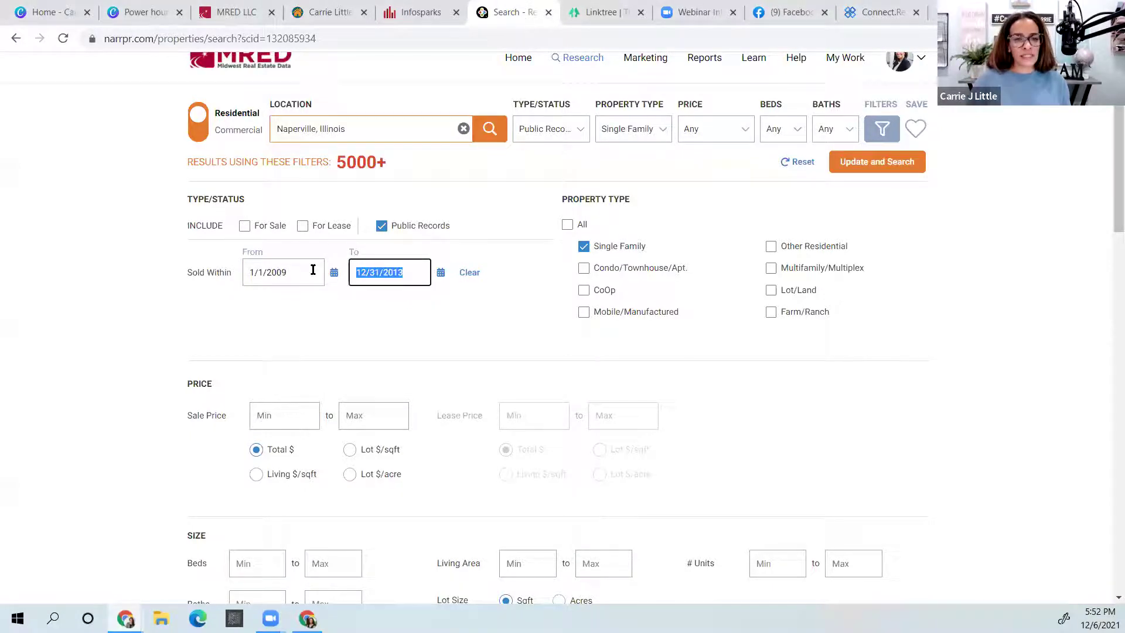
pyautogui.write('12/31/')
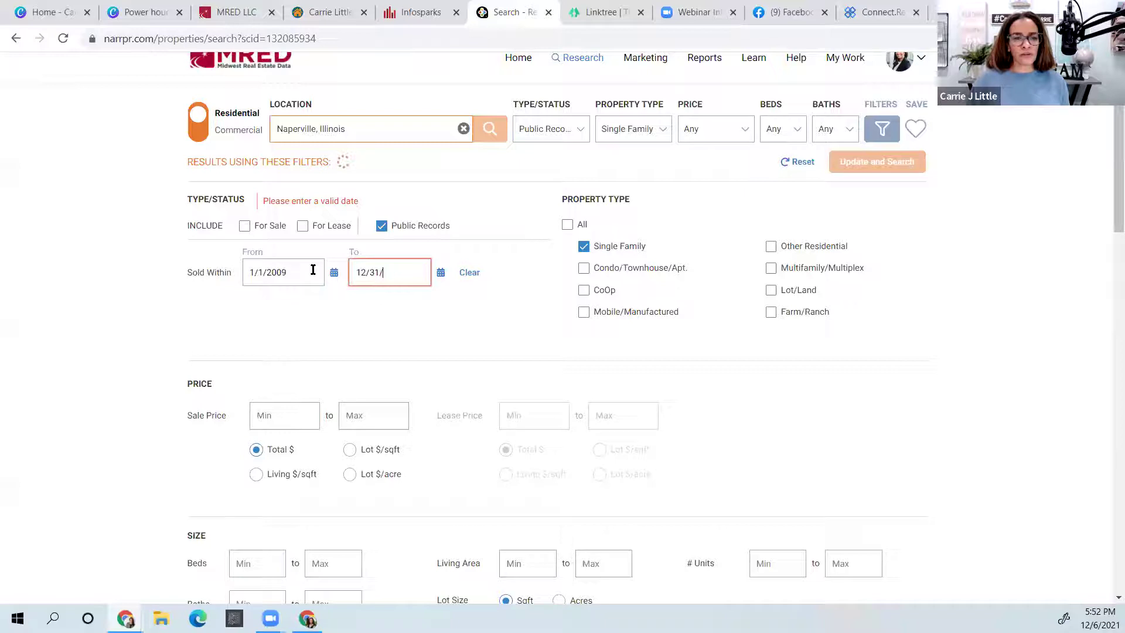
pyautogui.write('2010')
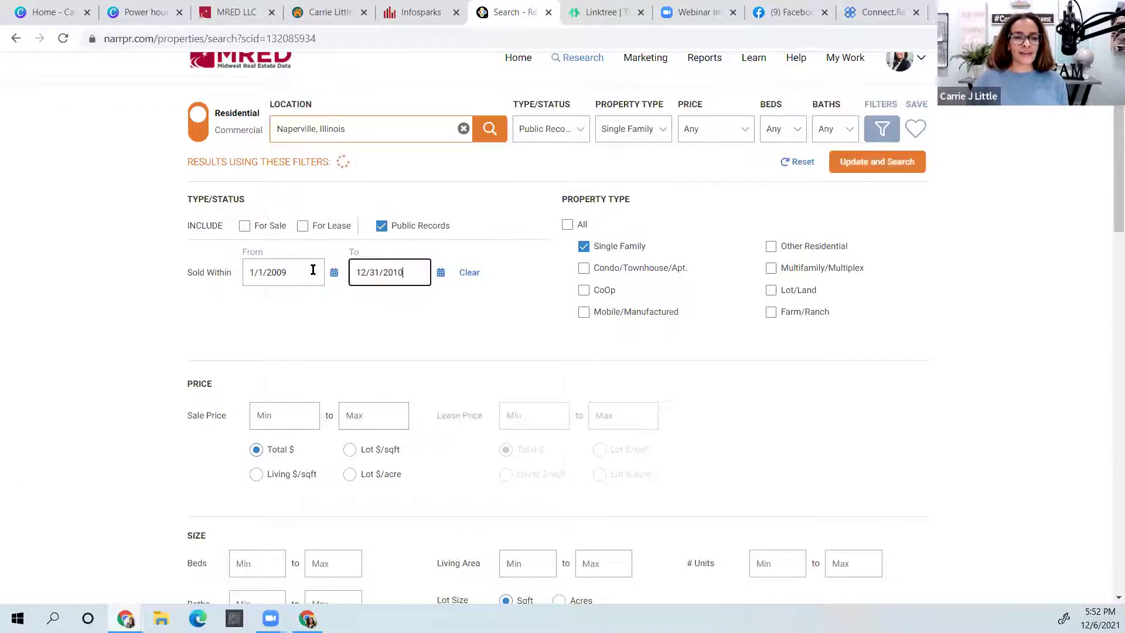
pyautogui.click(877, 165)
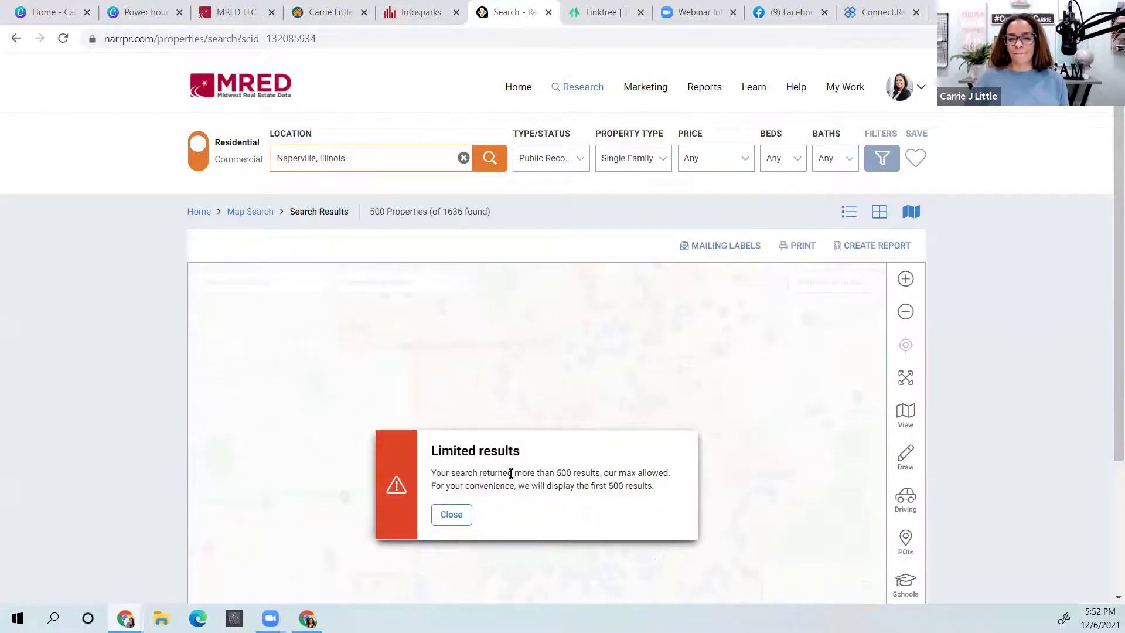
pyautogui.click(449, 513)
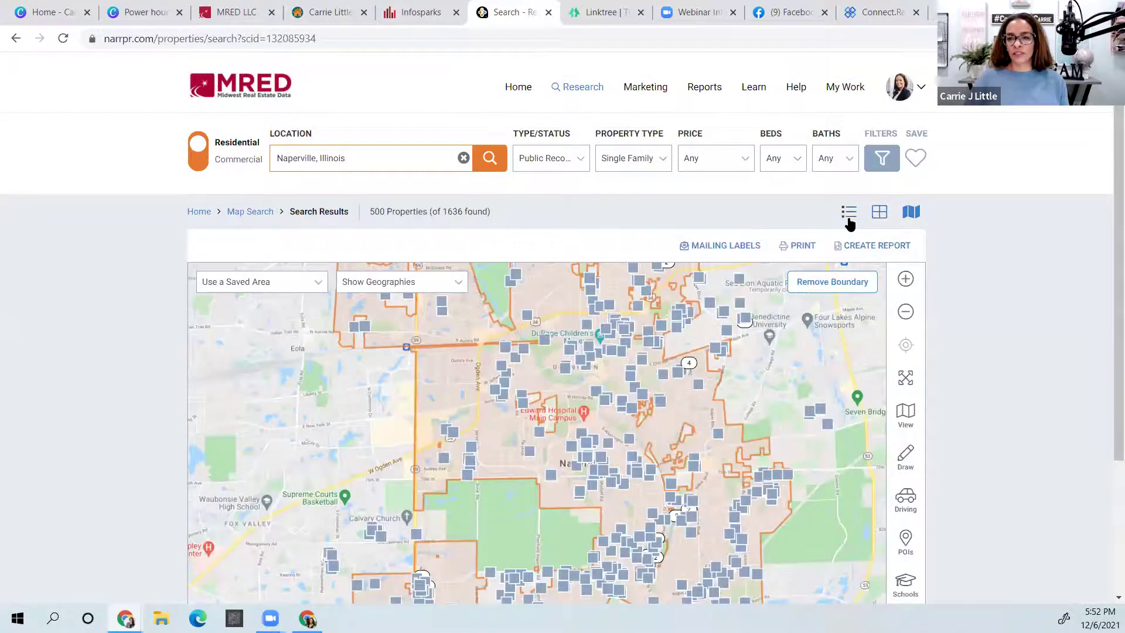
# View the 1636 results as a list, then return to the map view.
pyautogui.click(848, 214)
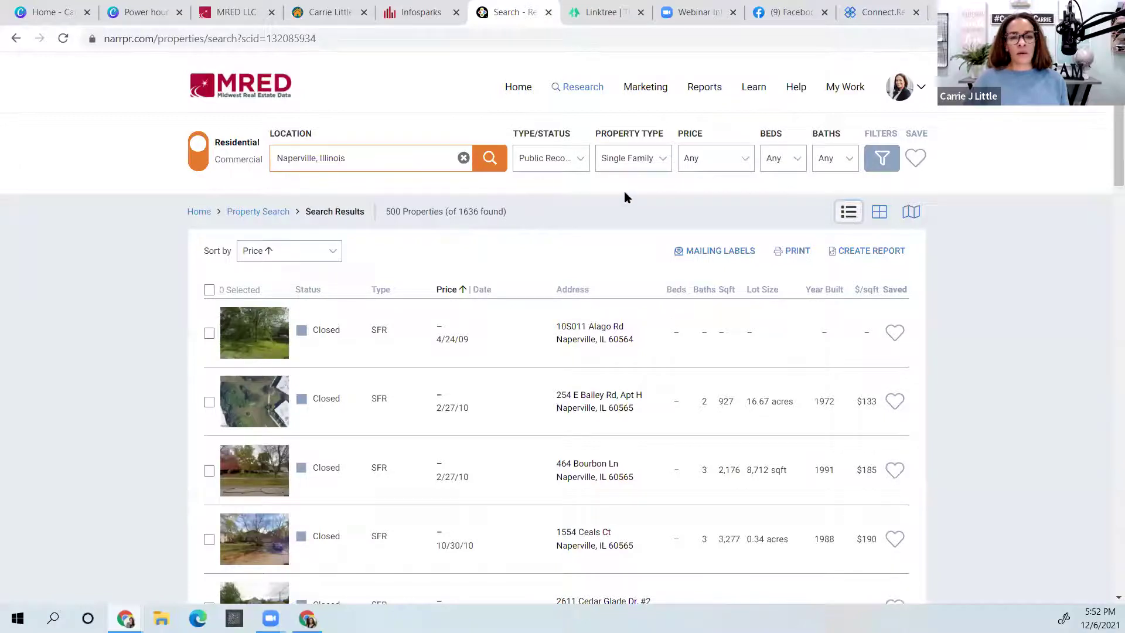
pyautogui.click(911, 213)
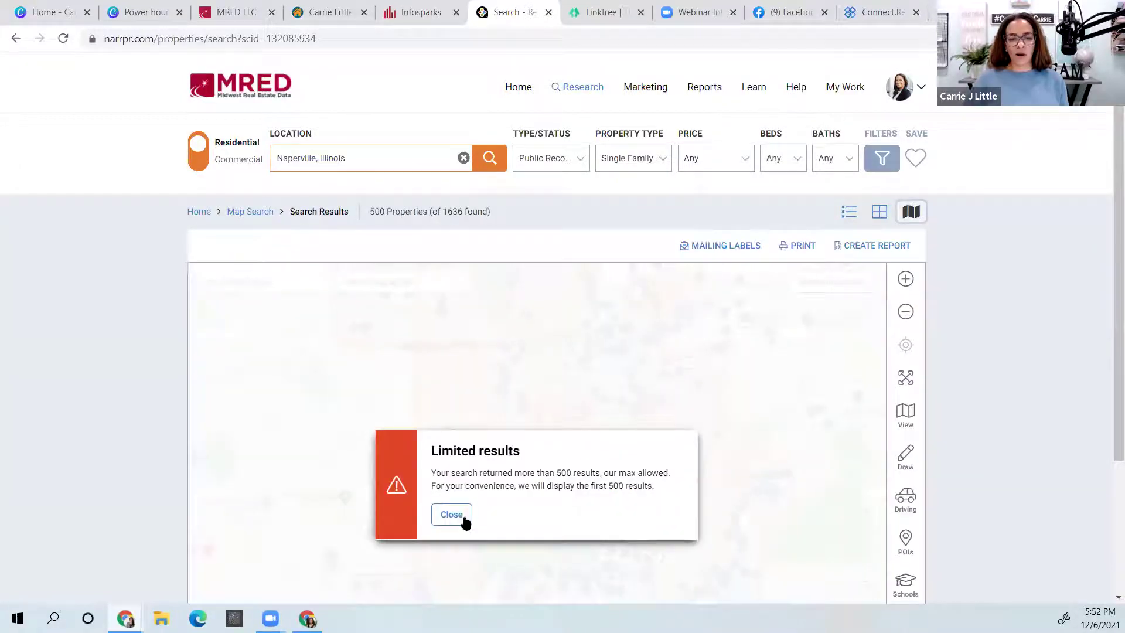
pyautogui.click(463, 516)
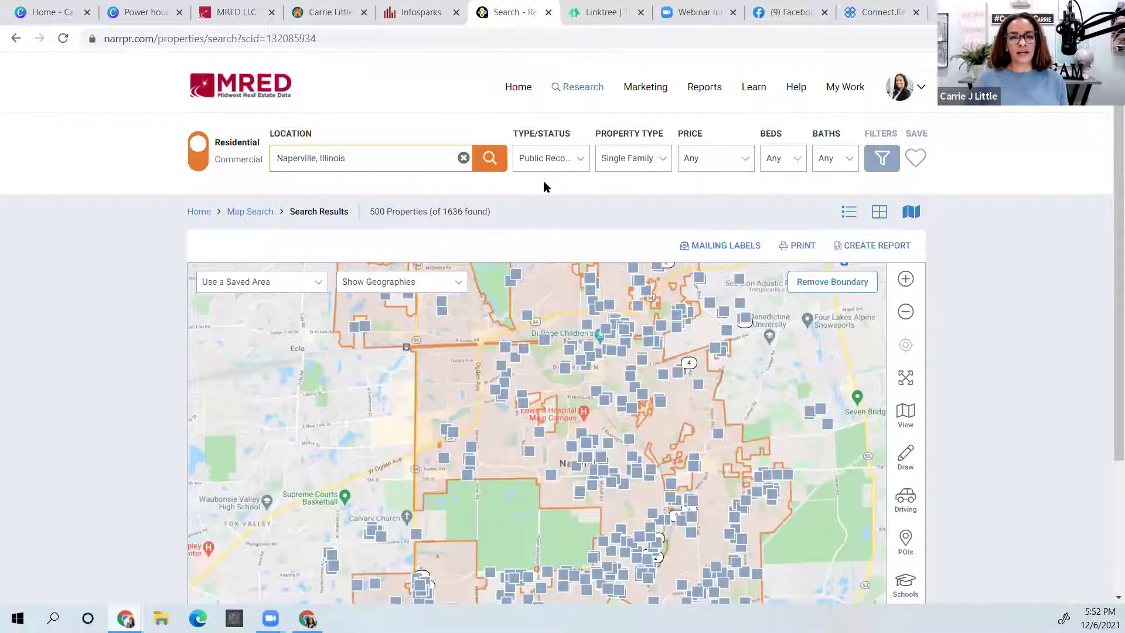
# Set Beds minimum and maximum to 4 and rerun the Naperville search.
pyautogui.click(883, 159)
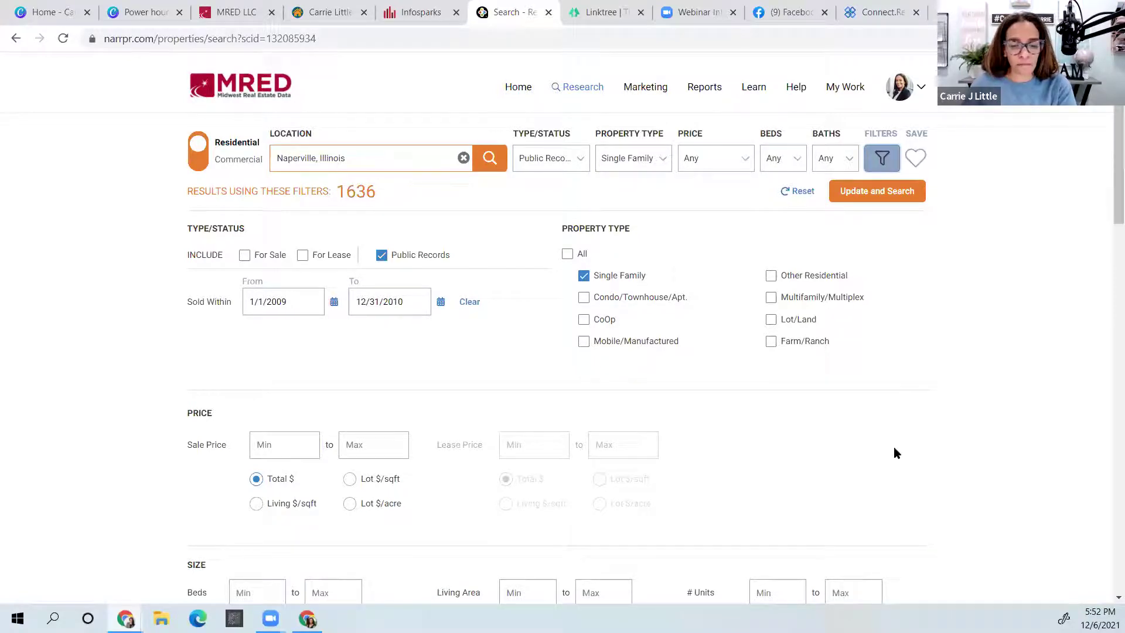
pyautogui.scroll(-5, 926, 452)
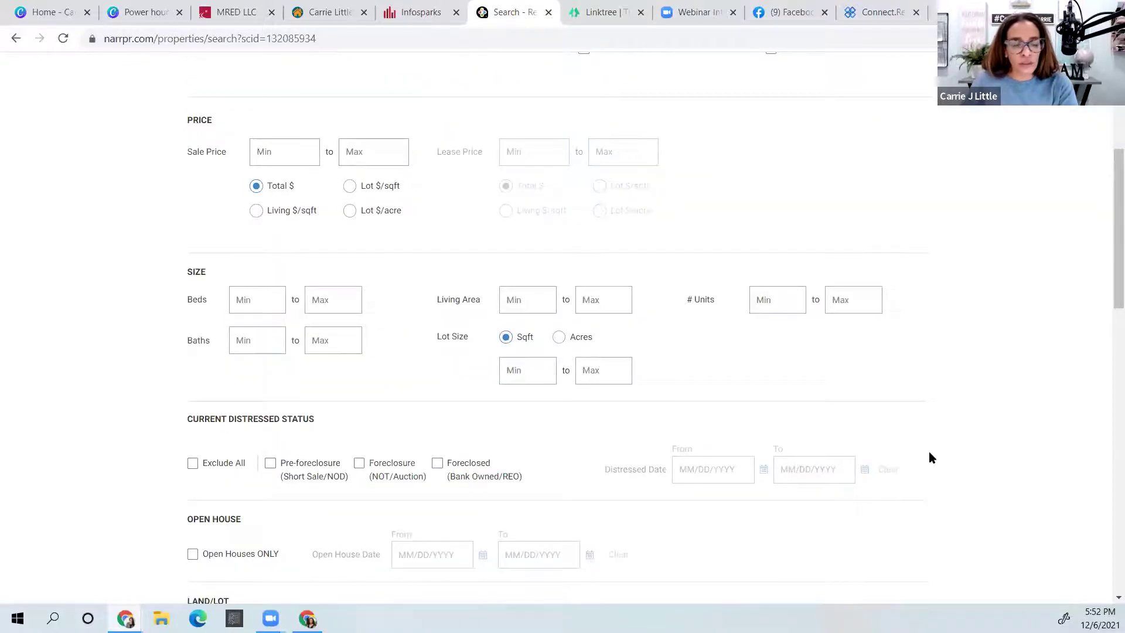
pyautogui.click(249, 297)
pyautogui.write('4')
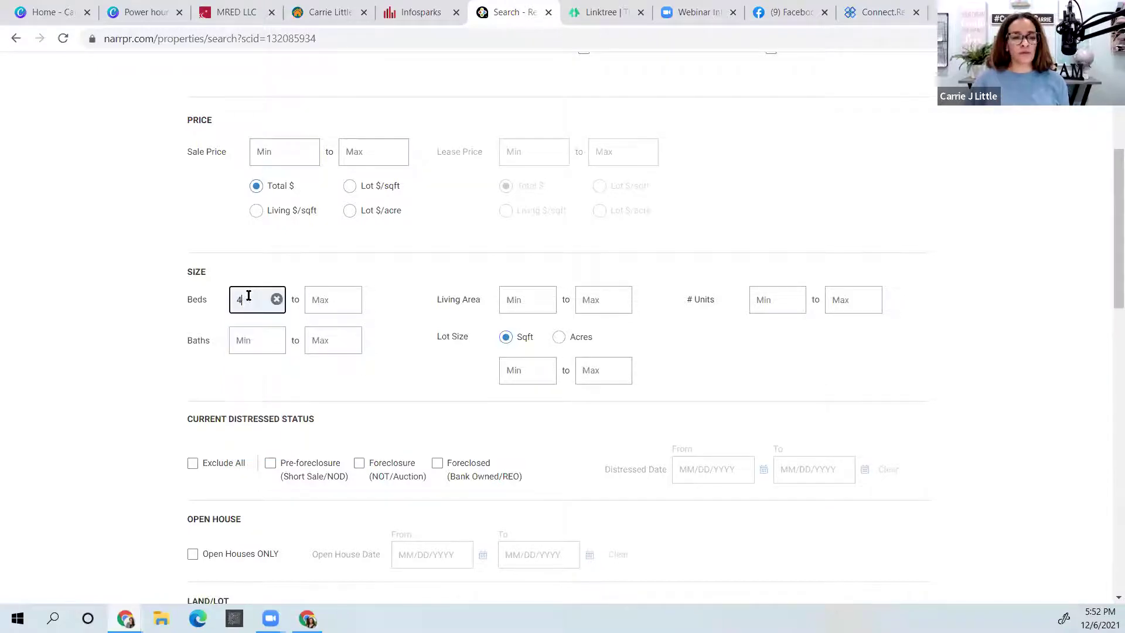
pyautogui.press('Tab')
pyautogui.write('4')
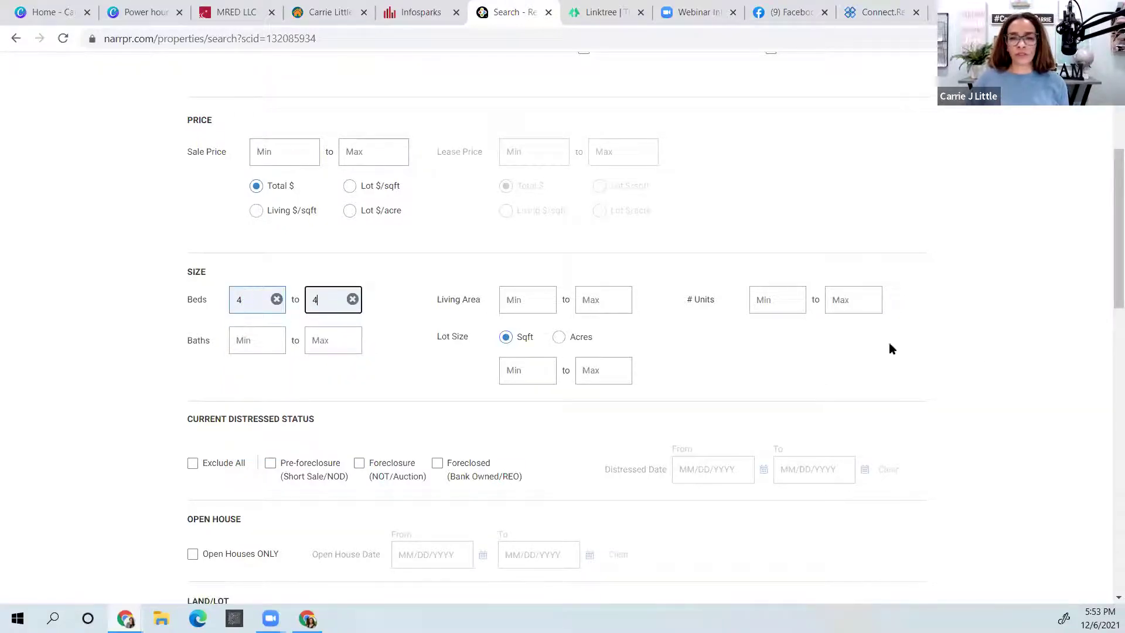
pyautogui.scroll(5, 976, 355)
pyautogui.click(879, 192)
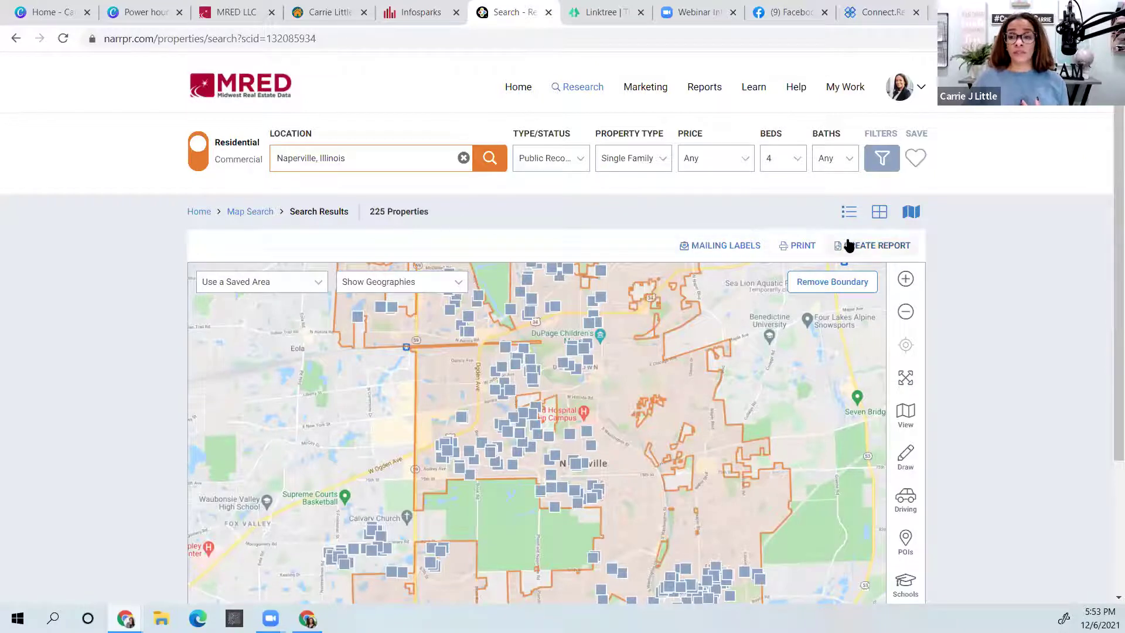
# Reopen the filters to review the 225-result 4-bedroom search settings.
pyautogui.click(882, 159)
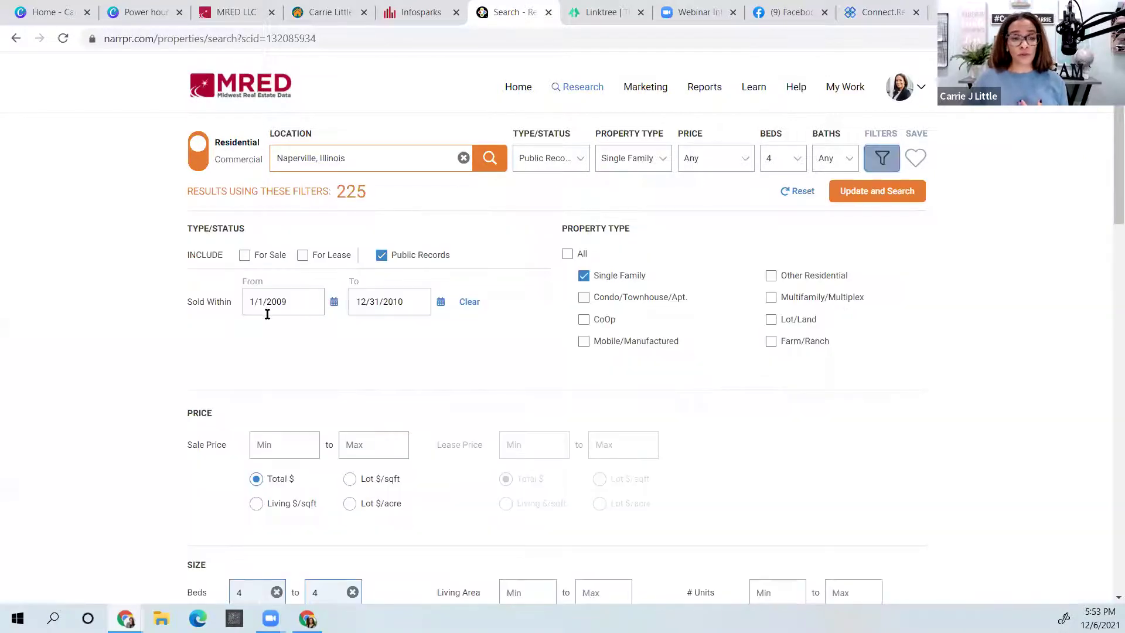
pyautogui.scroll(-3, 962, 515)
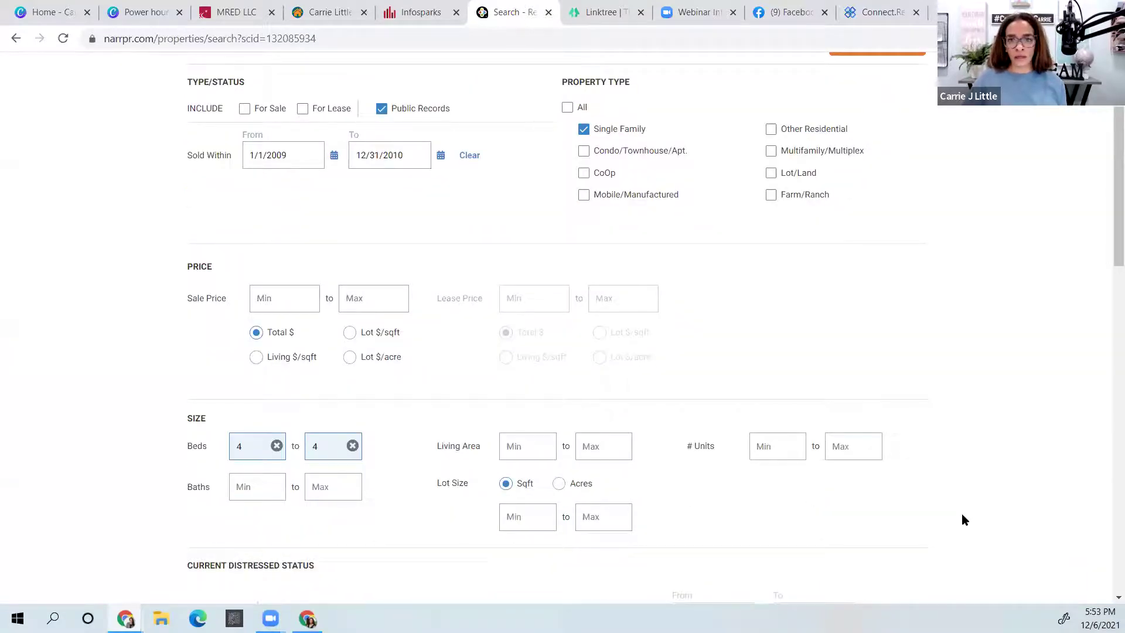
pyautogui.scroll(3, 962, 520)
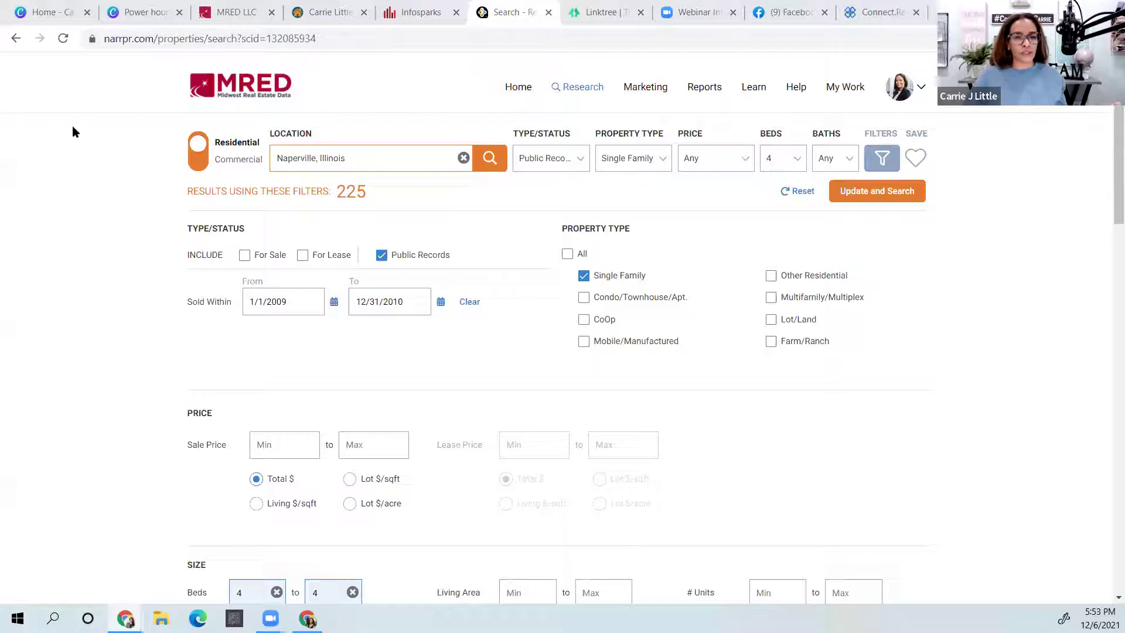
# Replace the Naperville, Illinois location with Duluth, Georgia.
pyautogui.click(367, 163)
pyautogui.tripleClick(367, 163)
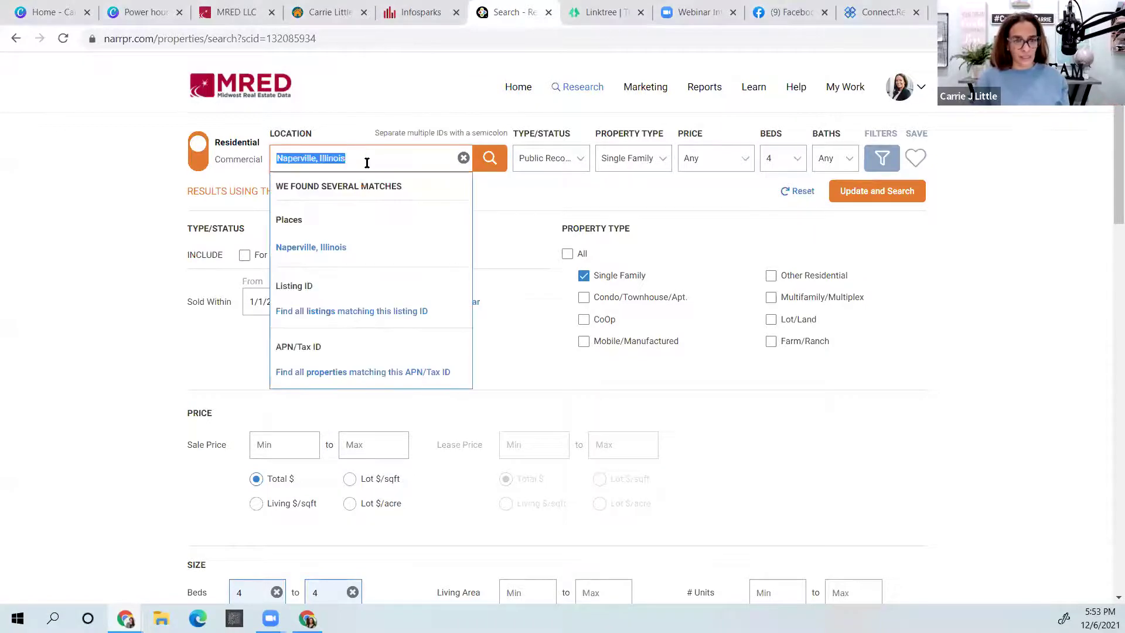
pyautogui.write('duluth')
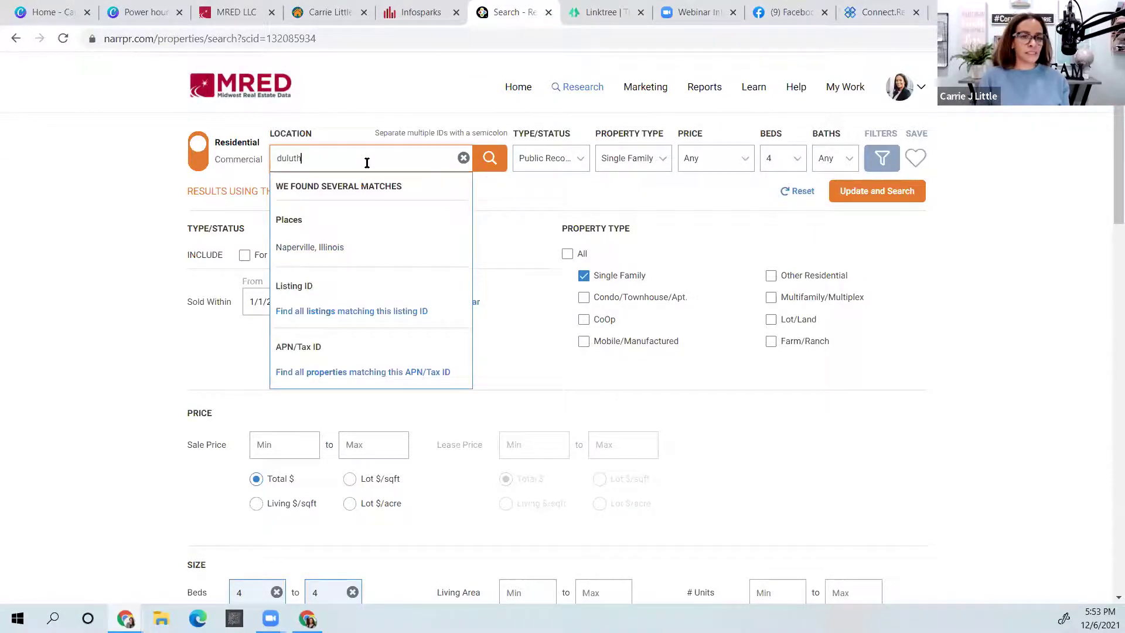
pyautogui.write(', ga')
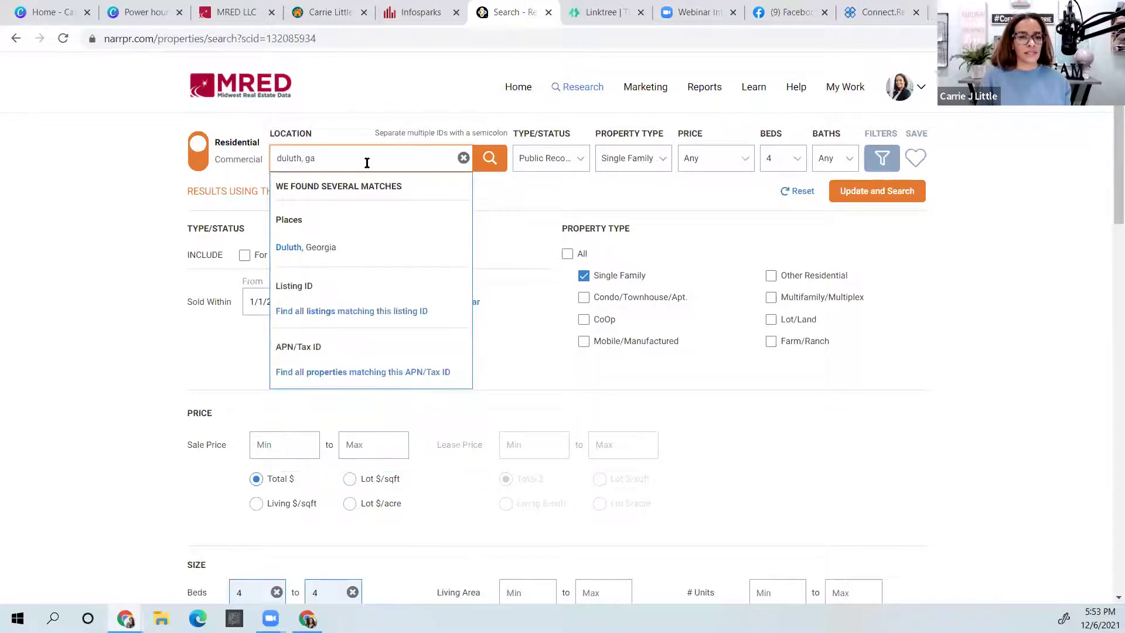
pyautogui.click(341, 249)
# Clear both the minimum and maximum Beds values in the filters.
pyautogui.click(882, 158)
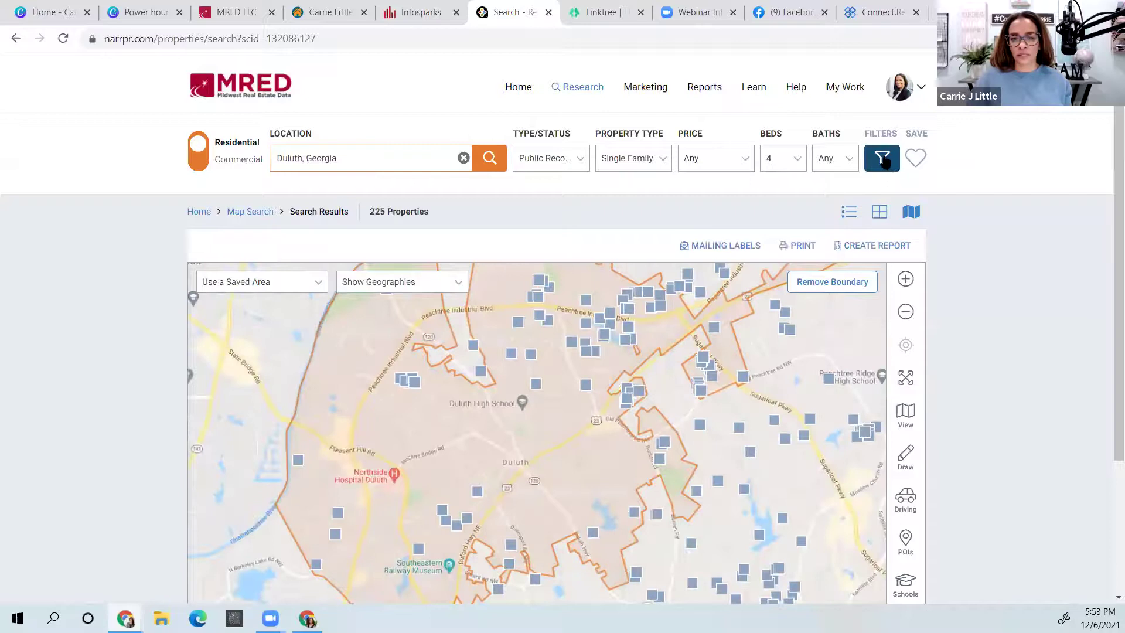
pyautogui.scroll(-3, 958, 417)
pyautogui.click(350, 373)
pyautogui.click(352, 373)
pyautogui.click(277, 372)
pyautogui.click(962, 318)
pyautogui.scroll(3, 955, 369)
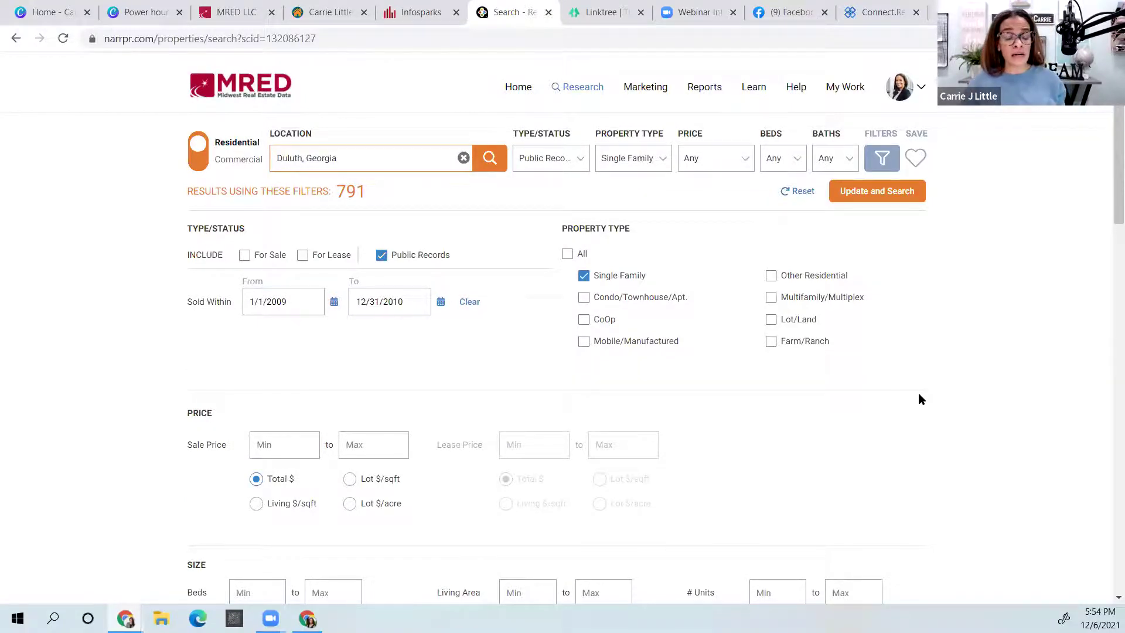
# Change Sold Within to 1/1/2010 through 12/31/2012.
pyautogui.click(300, 293)
pyautogui.press('BackSpace')
pyautogui.press('BackSpace')
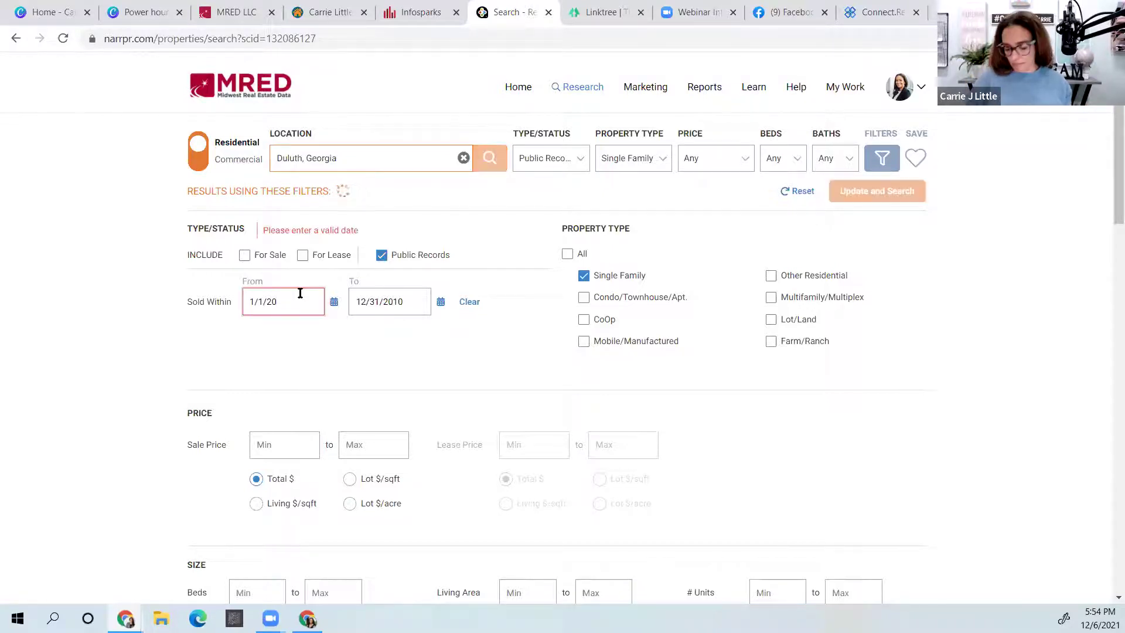
pyautogui.write('10')
pyautogui.press('Tab')
pyautogui.press('Right')
pyautogui.press('BackSpace')
pyautogui.write('2')
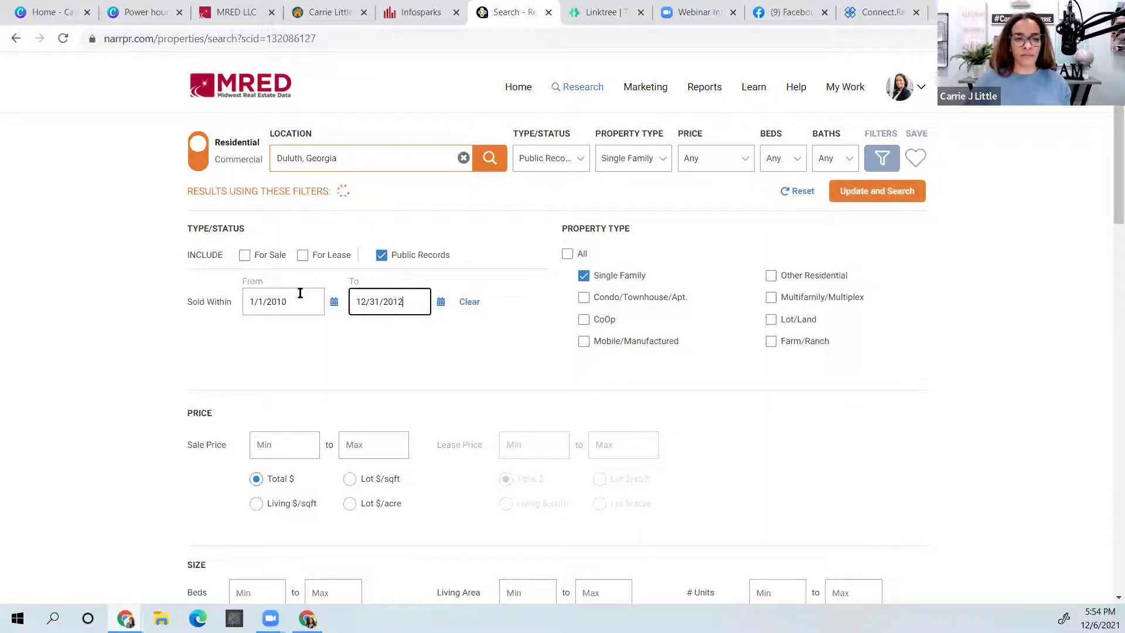
pyautogui.click(1033, 414)
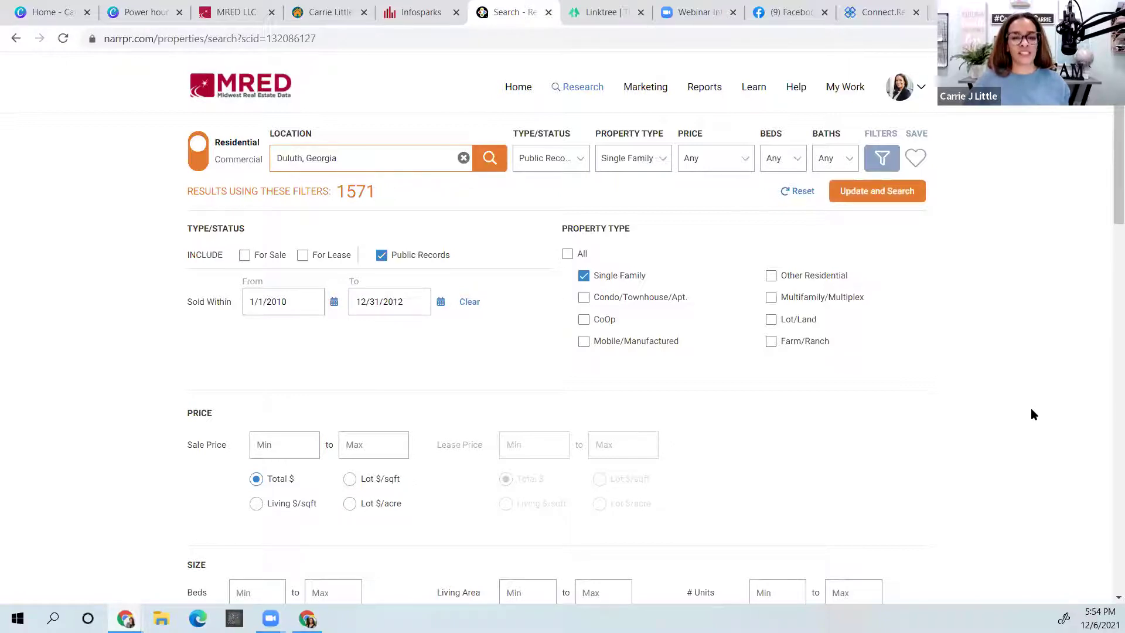
# Set Beds to 4–4 and Baths minimum to 2, then rerun the Duluth search.
pyautogui.scroll(-3, 999, 394)
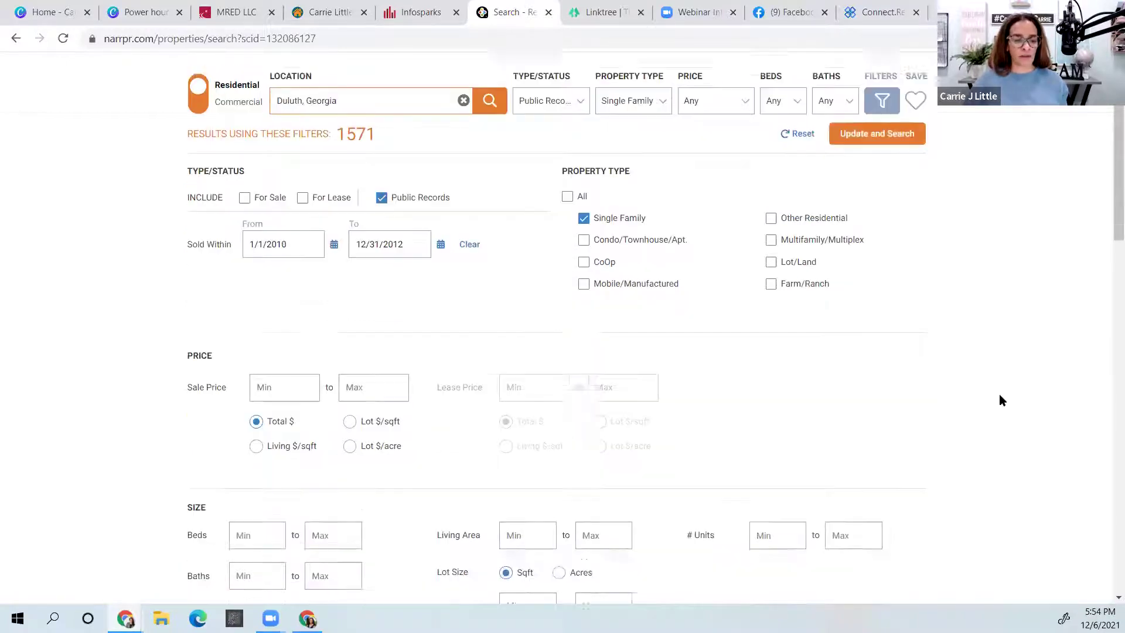
pyautogui.click(273, 375)
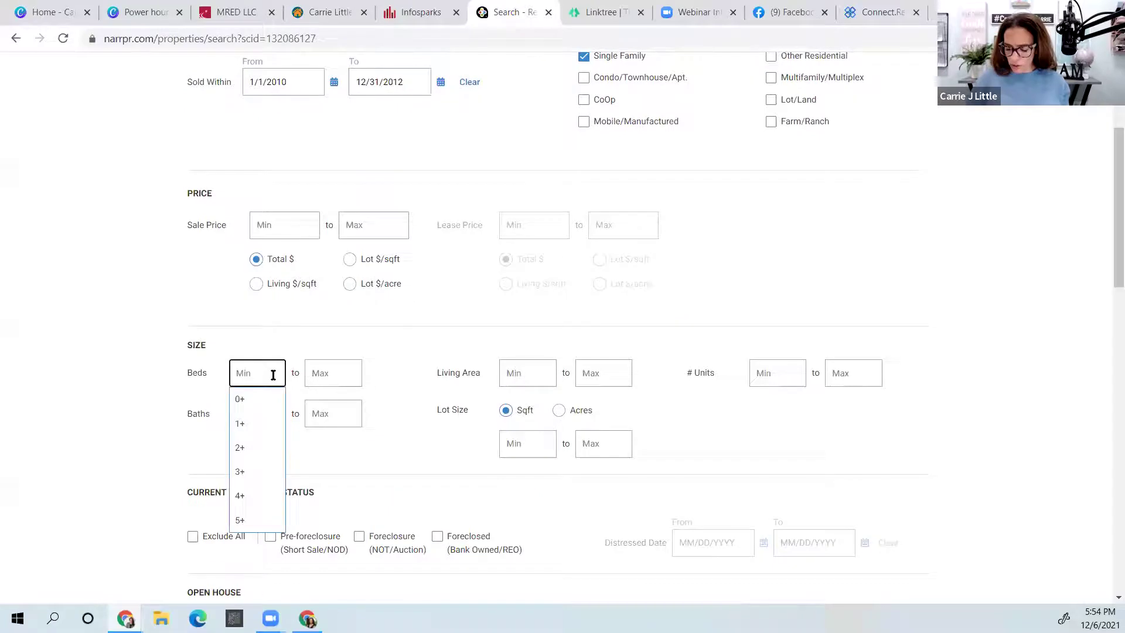
pyautogui.write('4')
pyautogui.press('Tab')
pyautogui.write('4')
pyautogui.click(246, 410)
pyautogui.write('2')
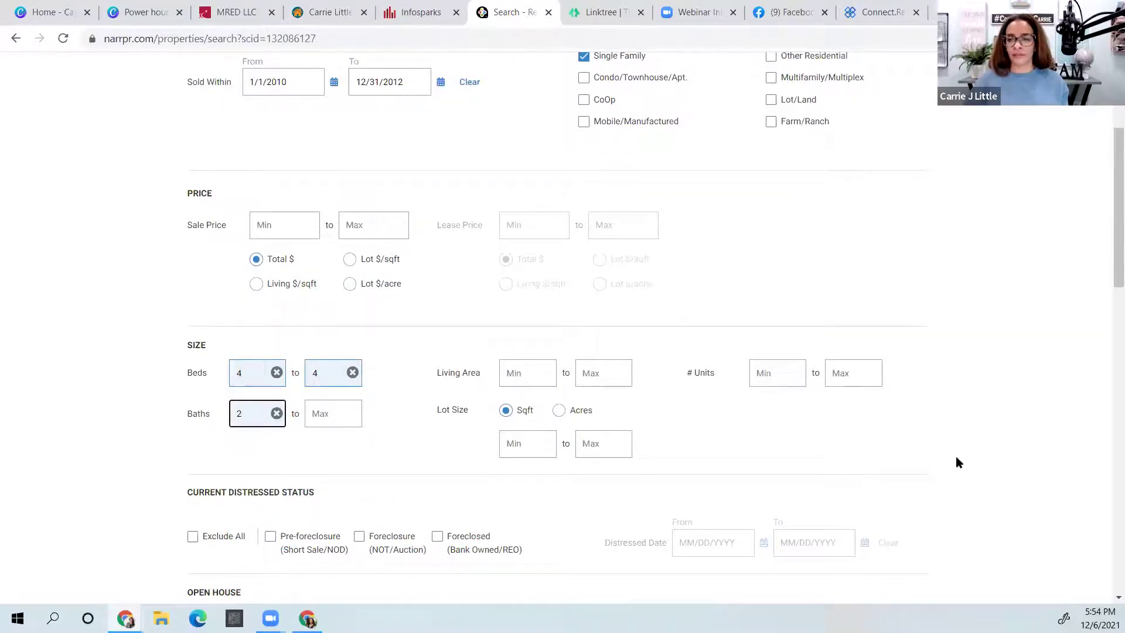
pyautogui.scroll(4, 1017, 410)
pyautogui.click(905, 191)
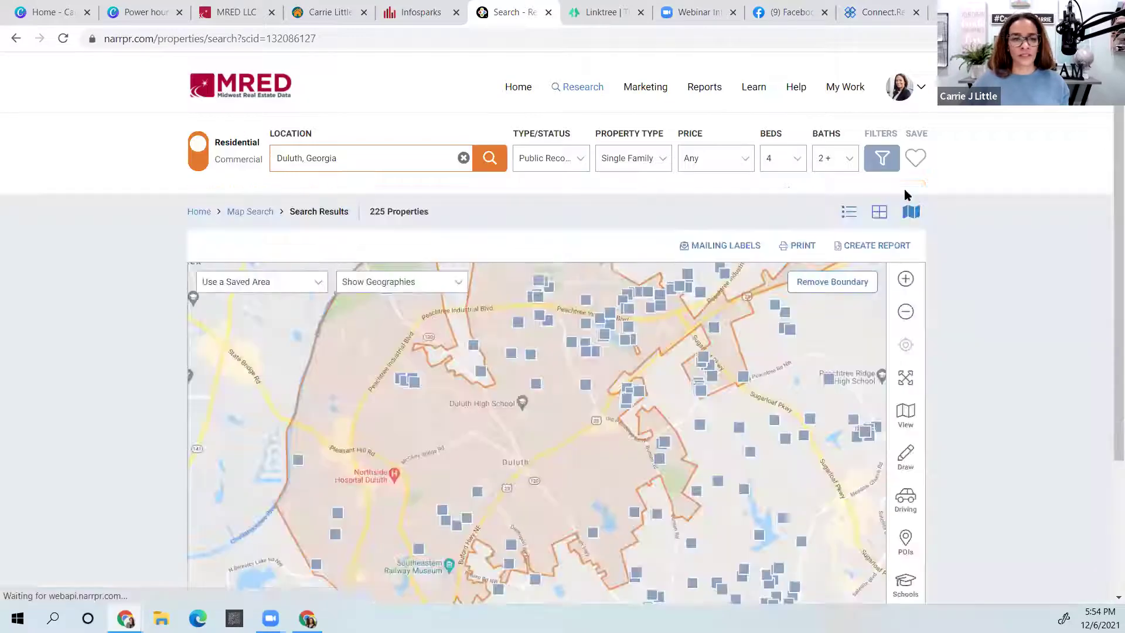
pyautogui.click(882, 159)
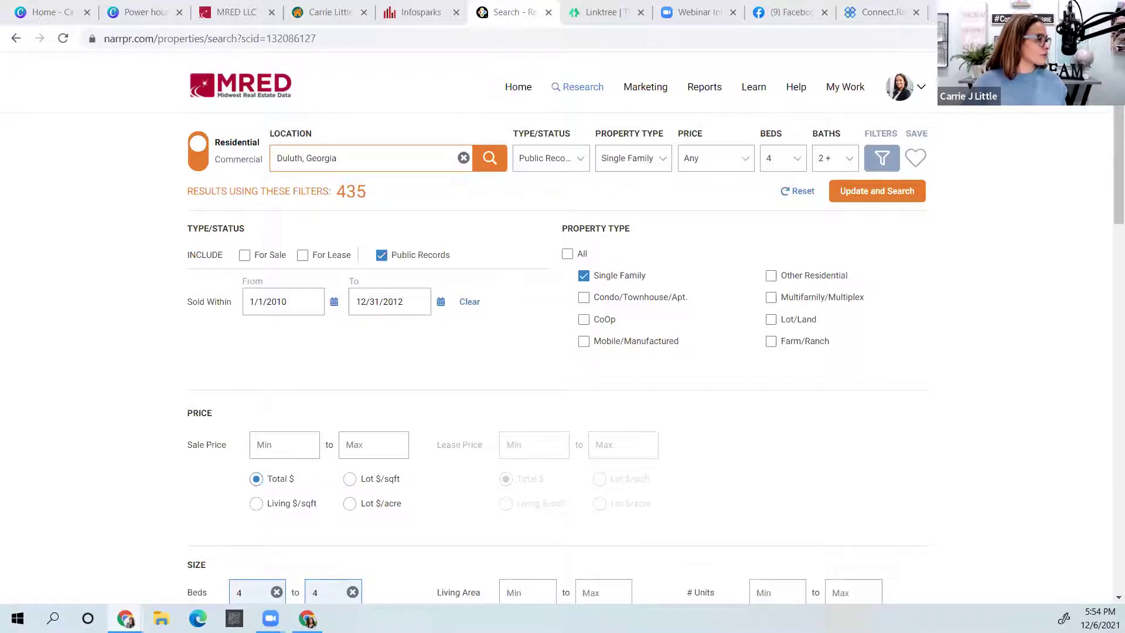
# Replace the Duluth, Georgia location with 'deer park, ny'.
pyautogui.moveTo(354, 158); pyautogui.dragTo(268, 159)
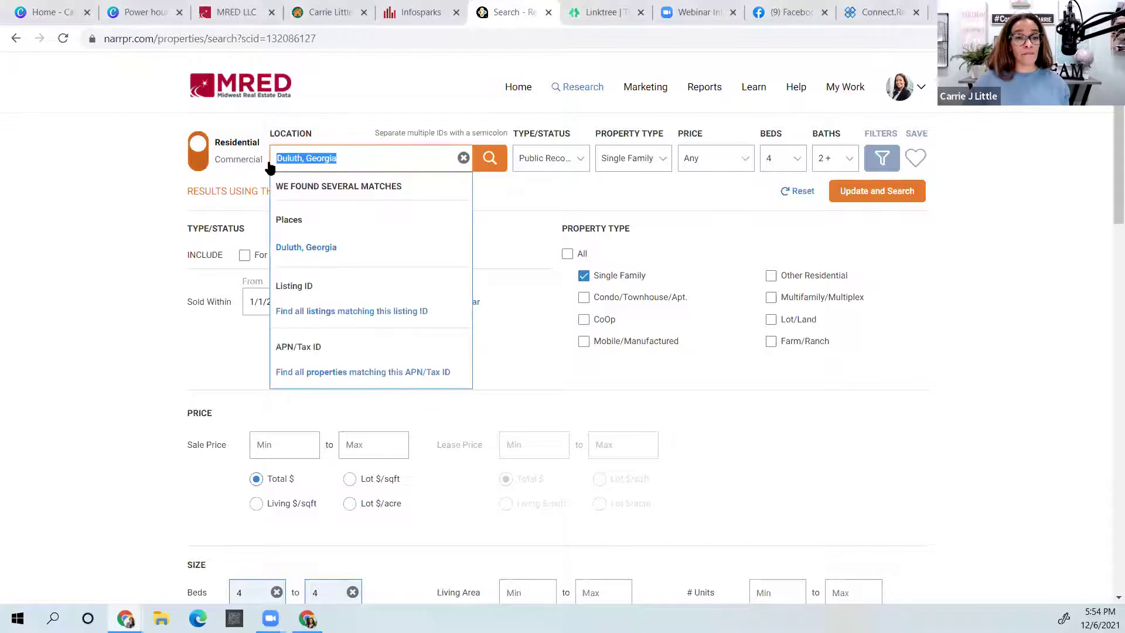
pyautogui.write('new yo')
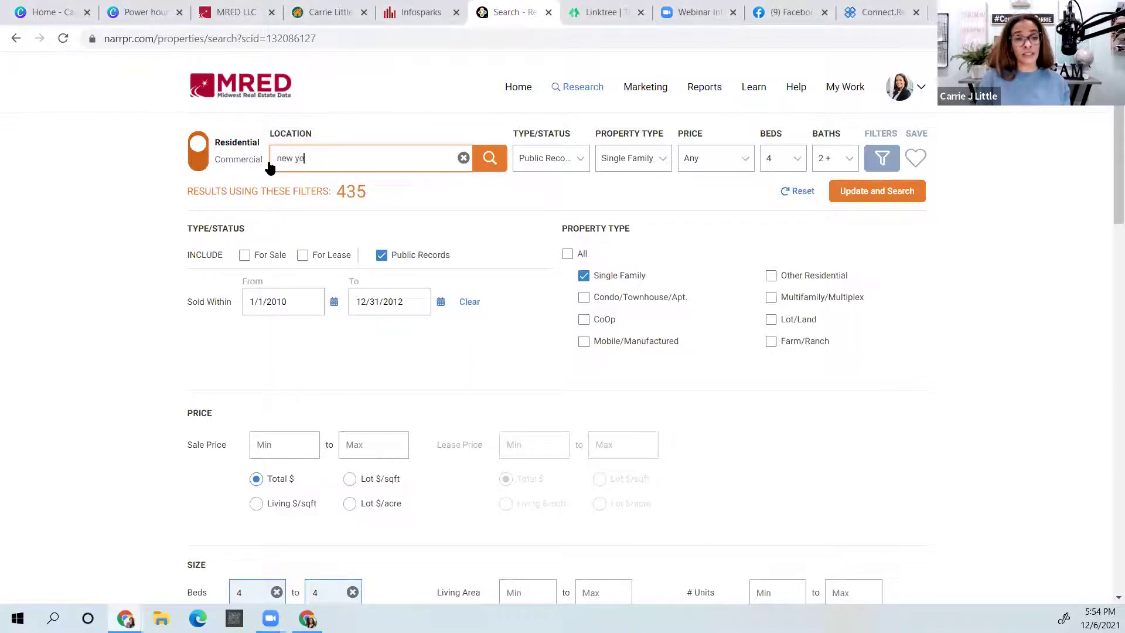
pyautogui.press('BackSpace')
pyautogui.press('BackSpace')
pyautogui.press('BackSpace')
pyautogui.press('BackSpace')
pyautogui.press('BackSpace')
pyautogui.press('BackSpace')
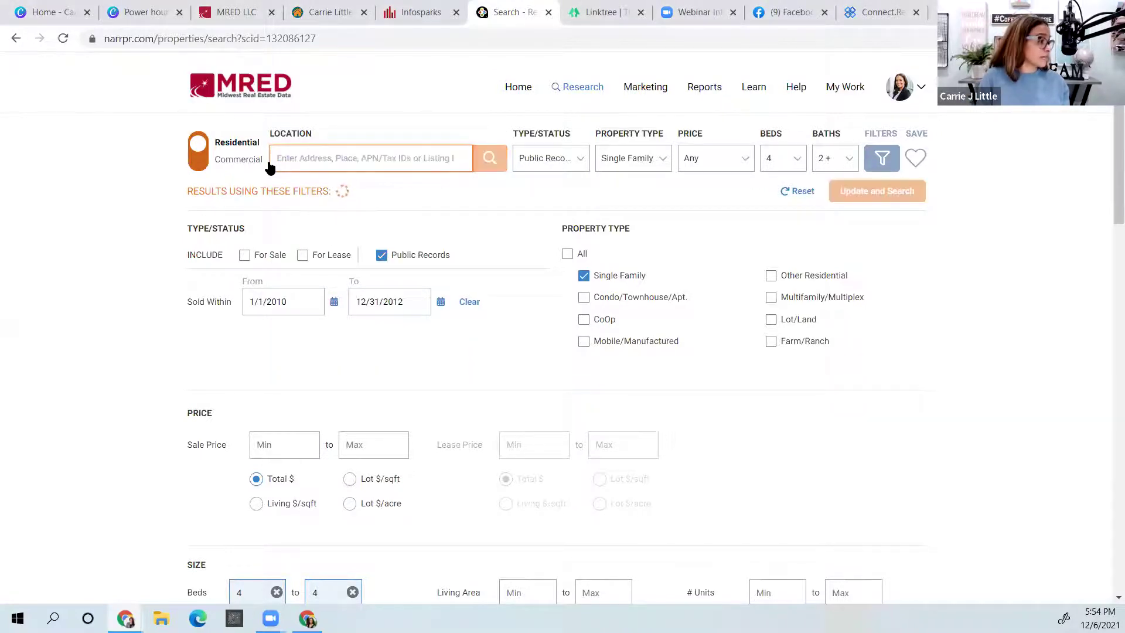
pyautogui.write('deer')
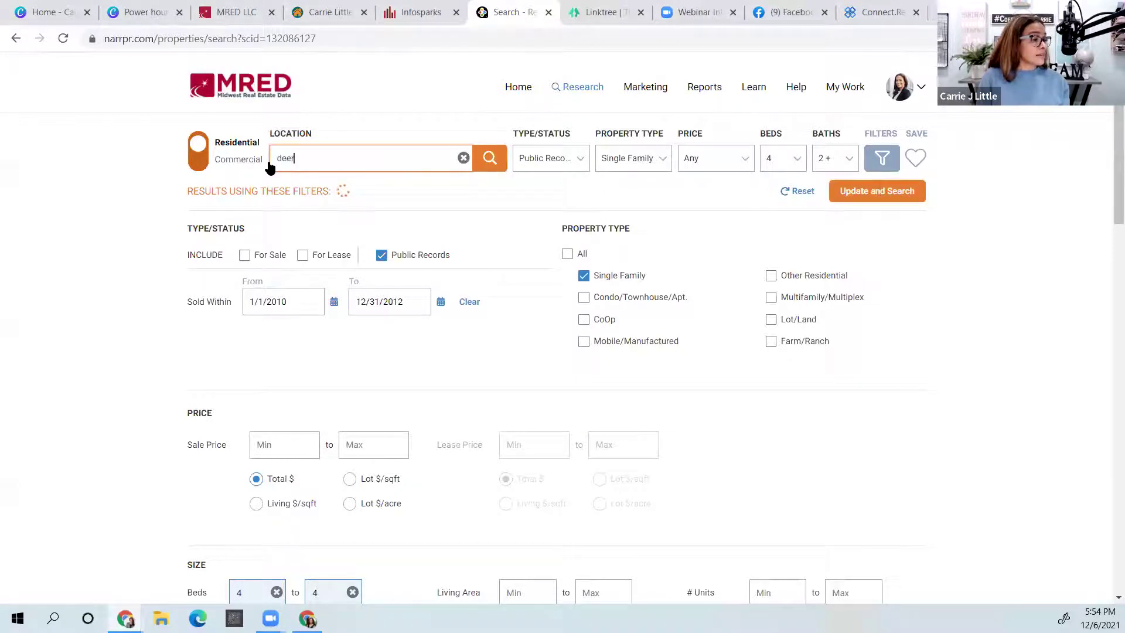
pyautogui.write(' park, ny')
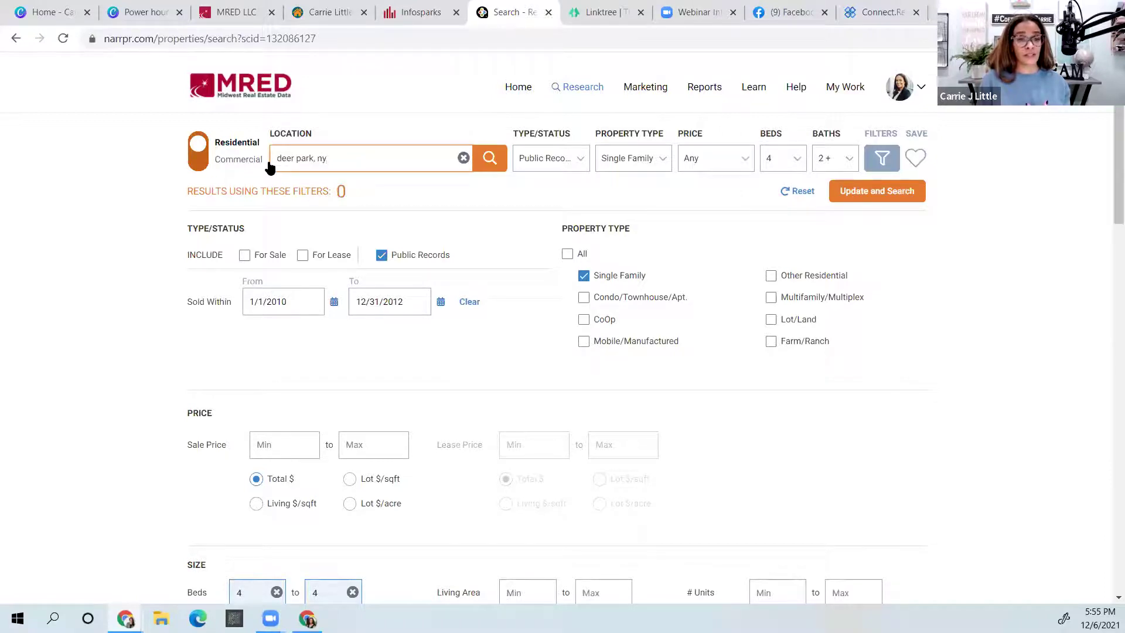
pyautogui.press('BackSpace')
pyautogui.press('BackSpace')
pyautogui.write('new york')
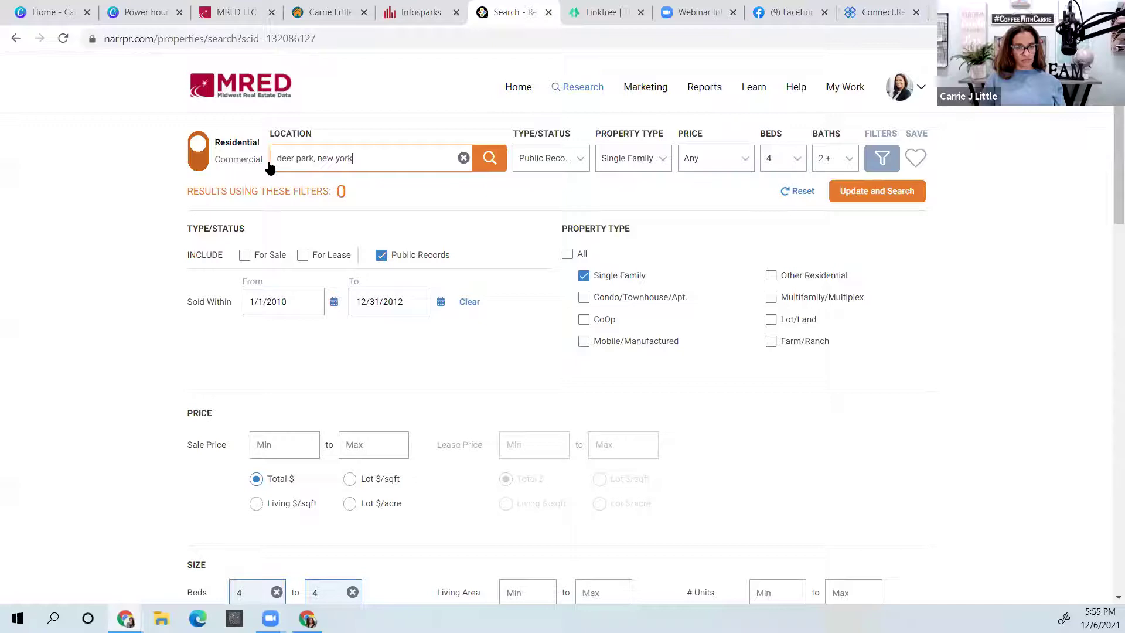
pyautogui.press('BackSpace')
pyautogui.press('BackSpace')
pyautogui.press('BackSpace')
pyautogui.press('BackSpace')
pyautogui.press('BackSpace')
pyautogui.press('BackSpace')
pyautogui.press('BackSpace')
pyautogui.press('BackSpace')
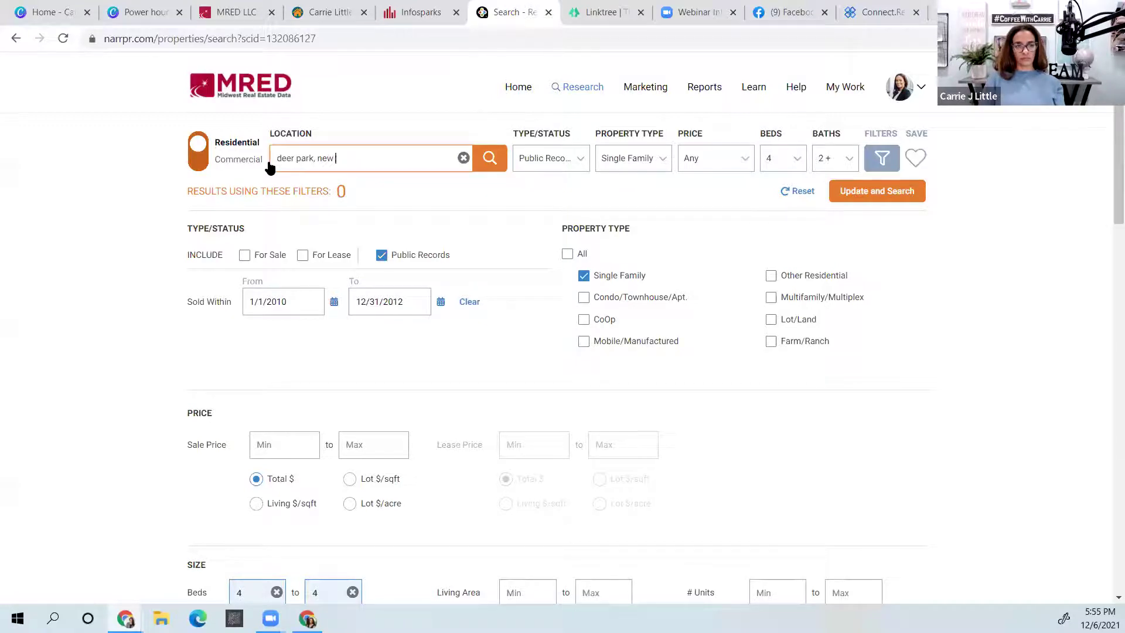
pyautogui.write('ny')
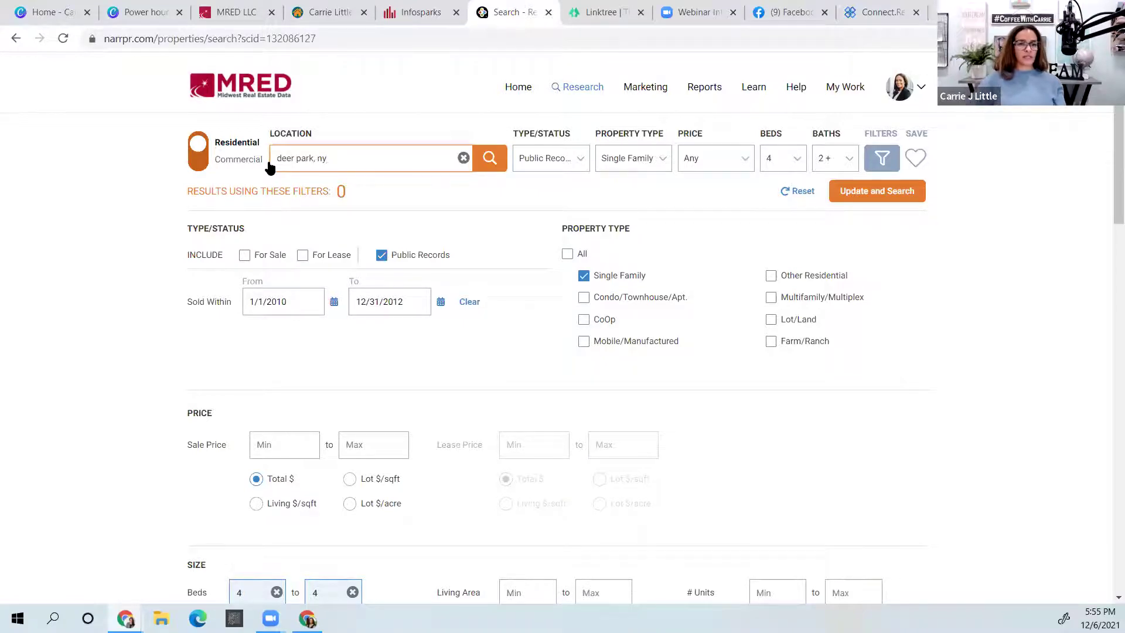
# Clear the Baths minimum and both Beds values from the filters.
pyautogui.scroll(-5, 72, 452)
pyautogui.click(276, 340)
pyautogui.click(276, 299)
pyautogui.click(352, 299)
pyautogui.scroll(5, 975, 332)
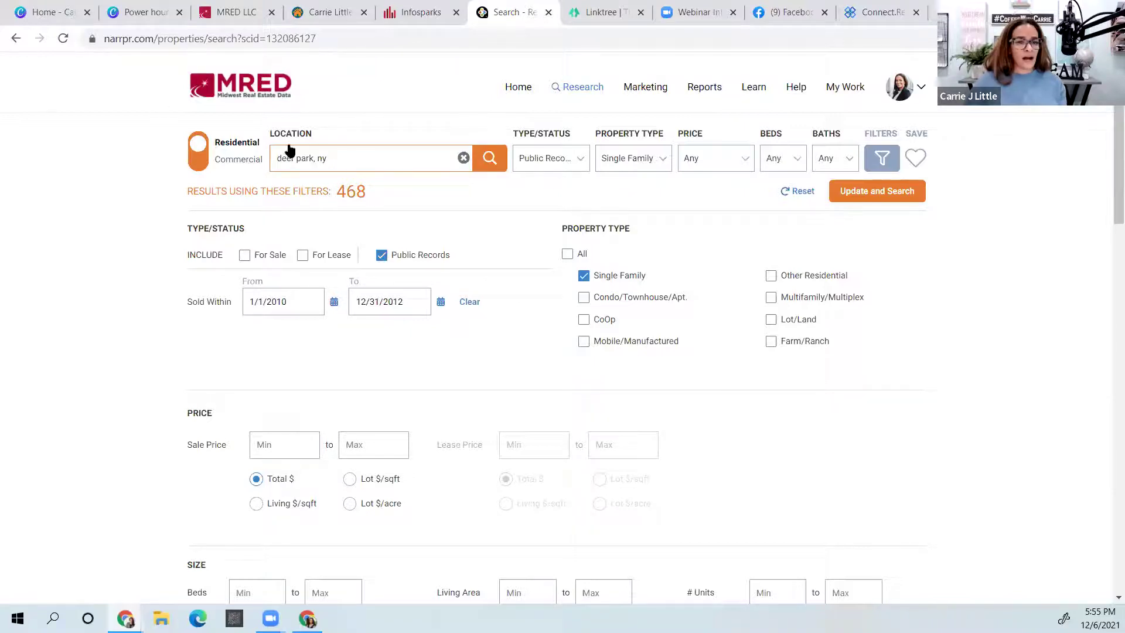
# Change the location to ZIP 60615, then move to InfoSparks.
pyautogui.click(363, 158)
pyautogui.write('60615')
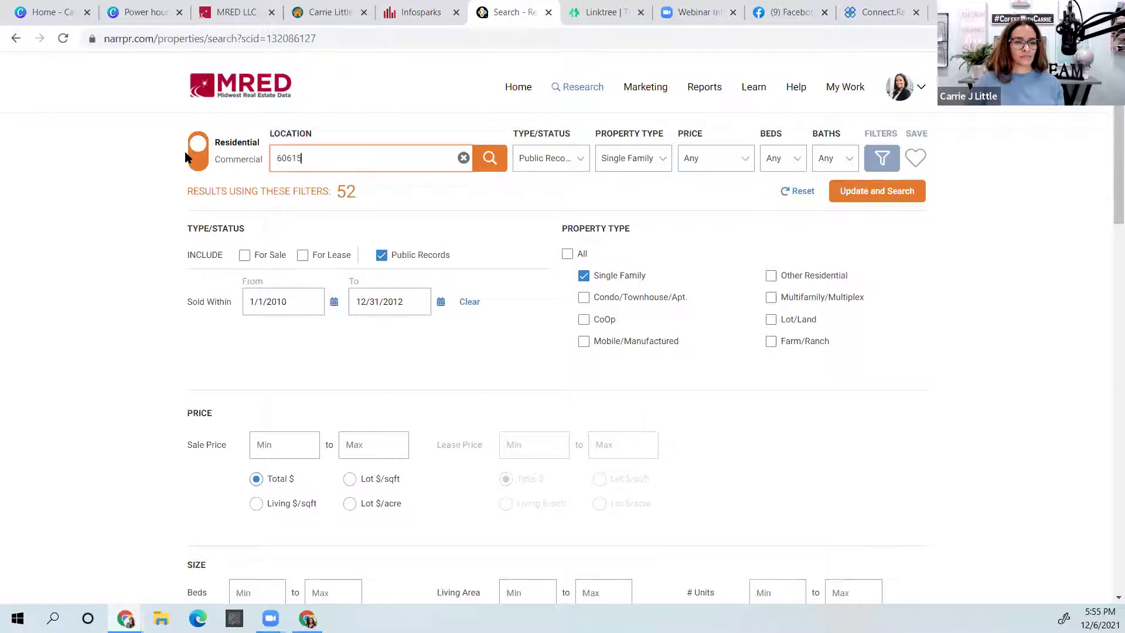
pyautogui.click(316, 13)
pyautogui.click(413, 12)
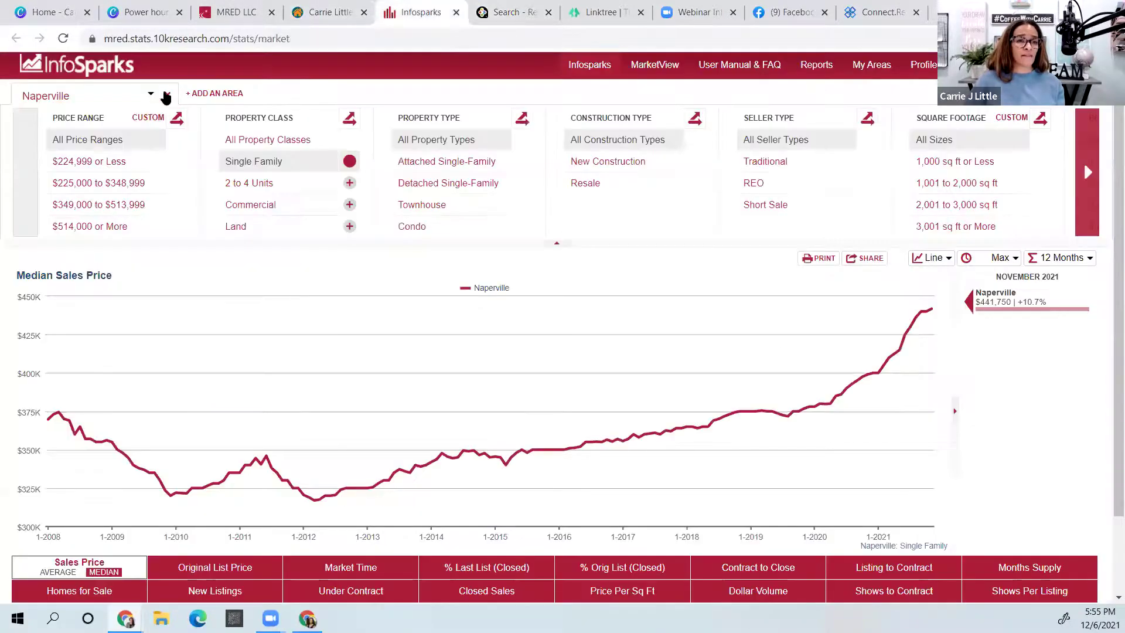
# Switch the InfoSparks chart area from Naperville to 8041 - CHI - Hyde Park.
pyautogui.click(127, 97)
pyautogui.write('Hy')
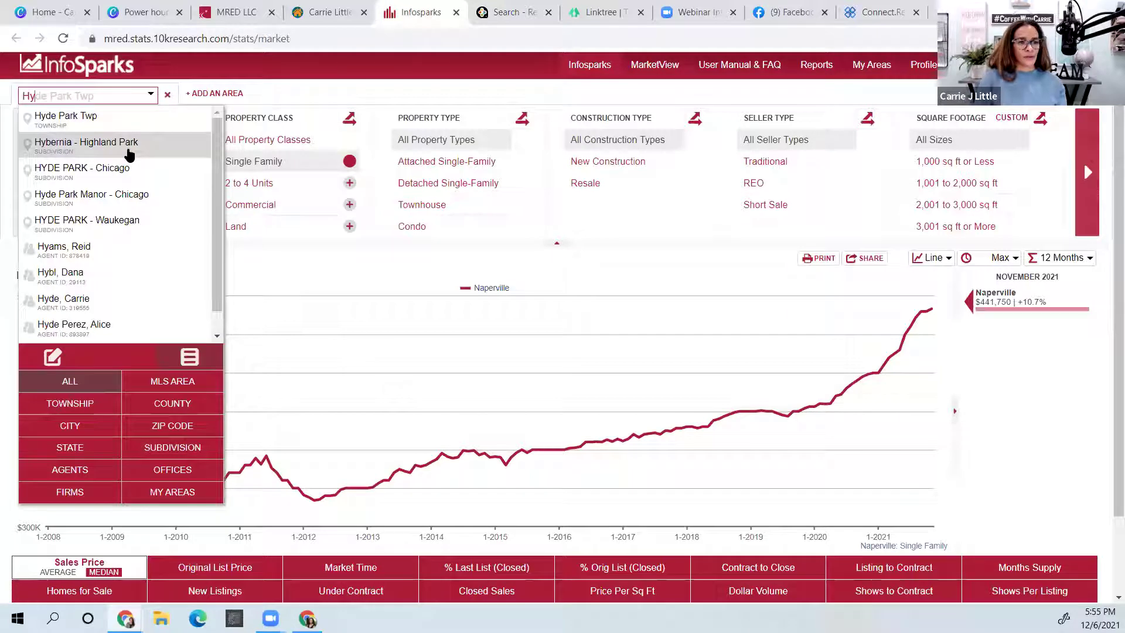
pyautogui.write('de Park')
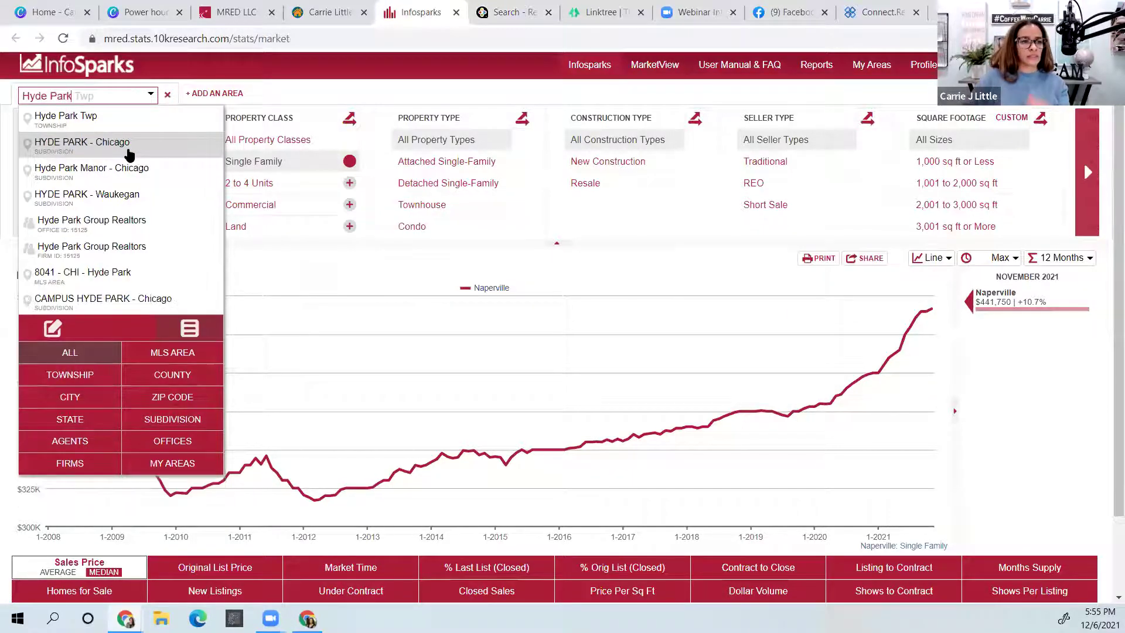
pyautogui.click(27, 273)
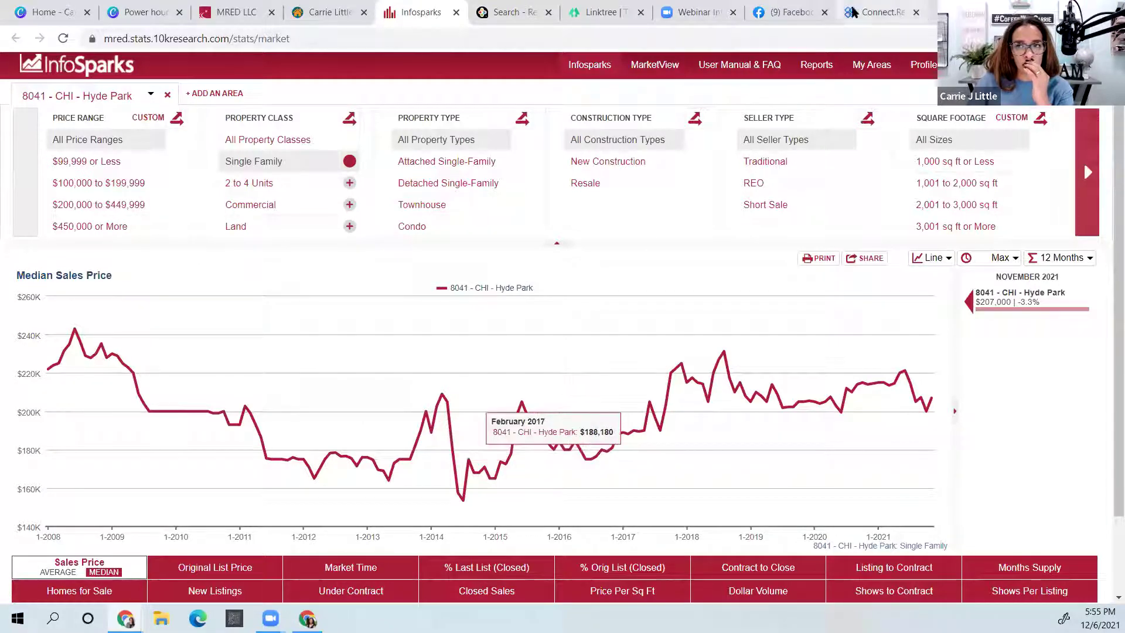
# Back in RPR, set Sold Within to 1/1/2011–12/31/2016 and rerun the 60615 search.
pyautogui.click(505, 12)
pyautogui.click(526, 361)
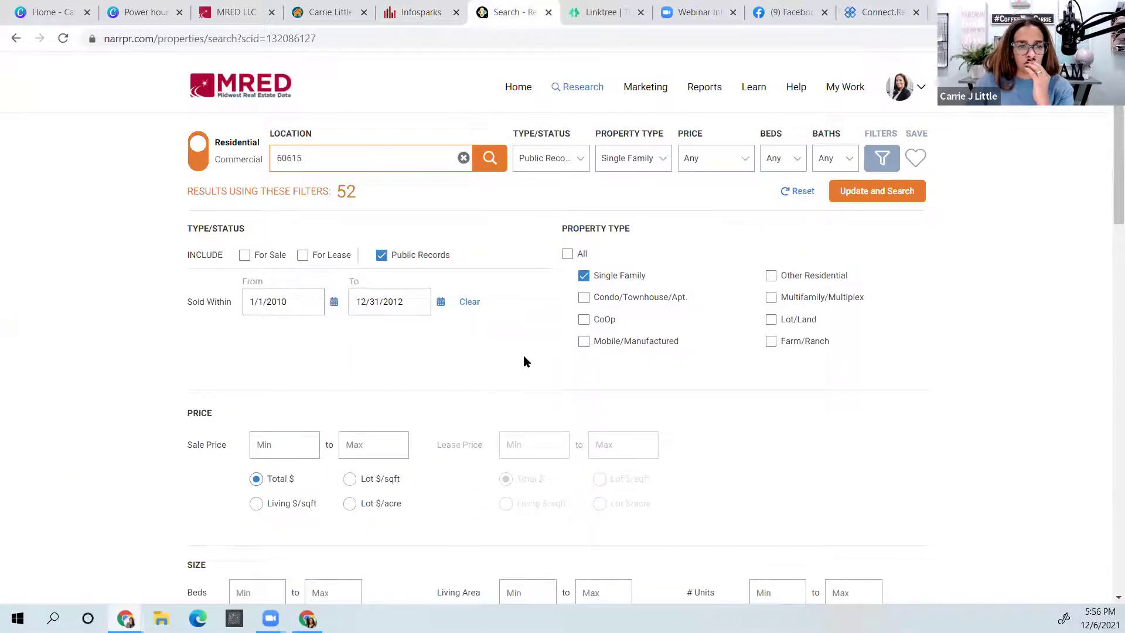
pyautogui.click(305, 305)
pyautogui.press('BackSpace')
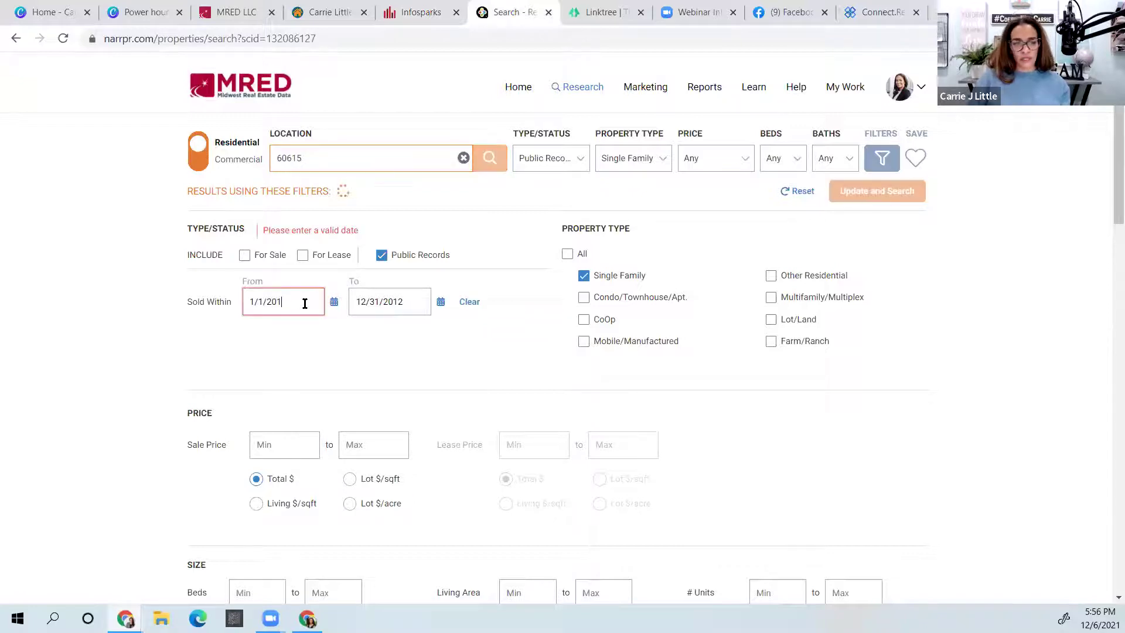
pyautogui.write('1')
pyautogui.press('Tab')
pyautogui.press('End')
pyautogui.press('BackSpace')
pyautogui.write('6')
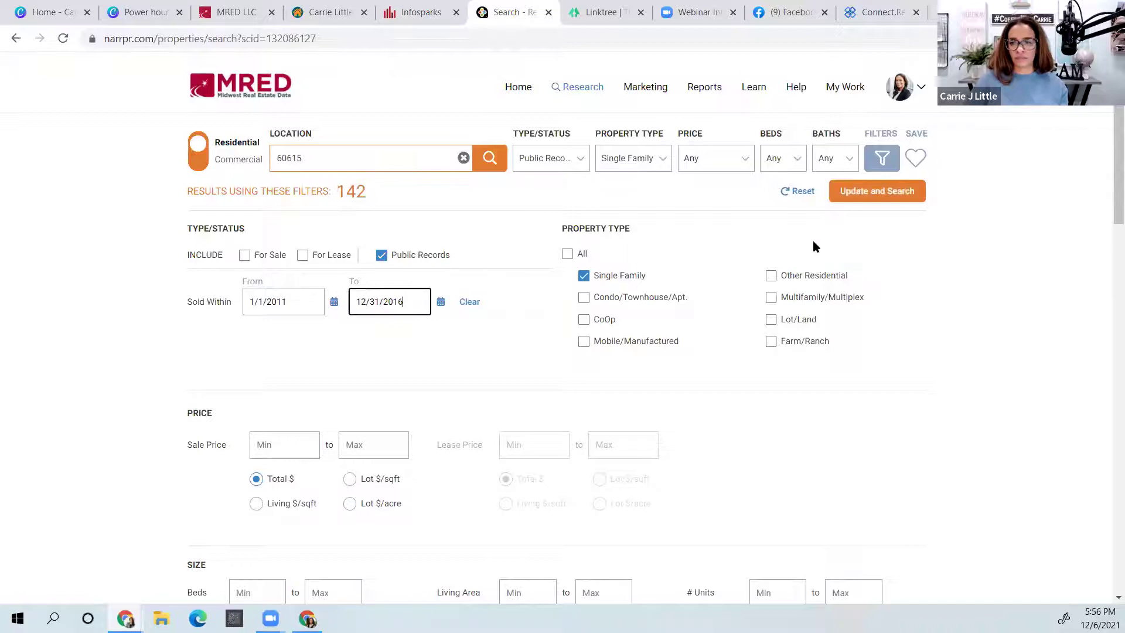
pyautogui.click(856, 193)
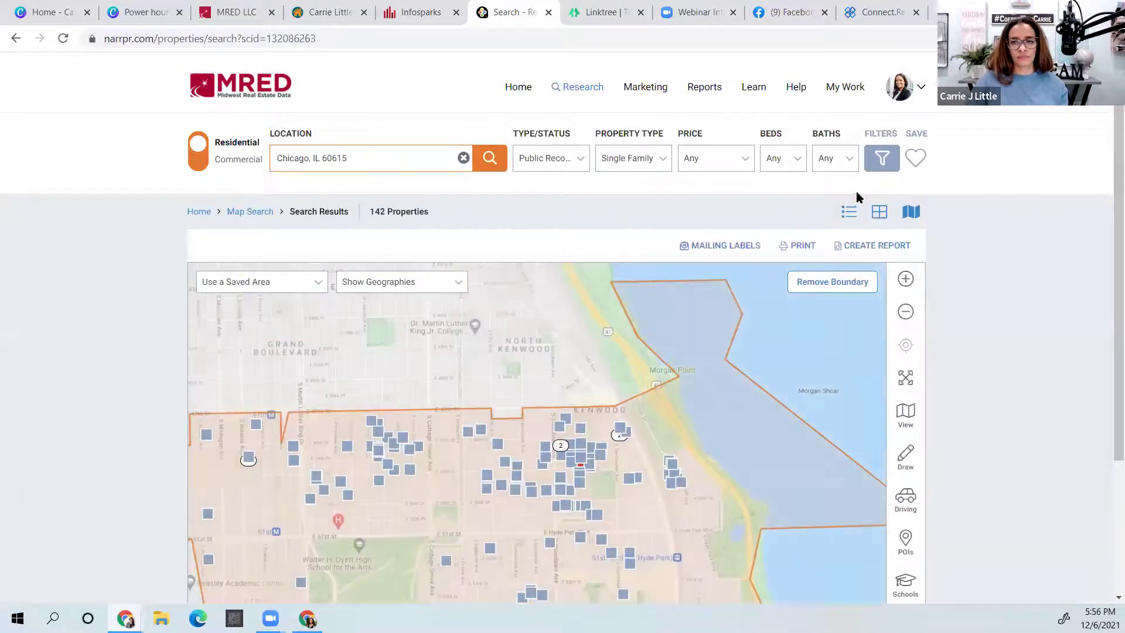
# Reopen the filters and toggle Condo/Townhouse/Apt. on and off, keeping Single Family only.
pyautogui.click(882, 158)
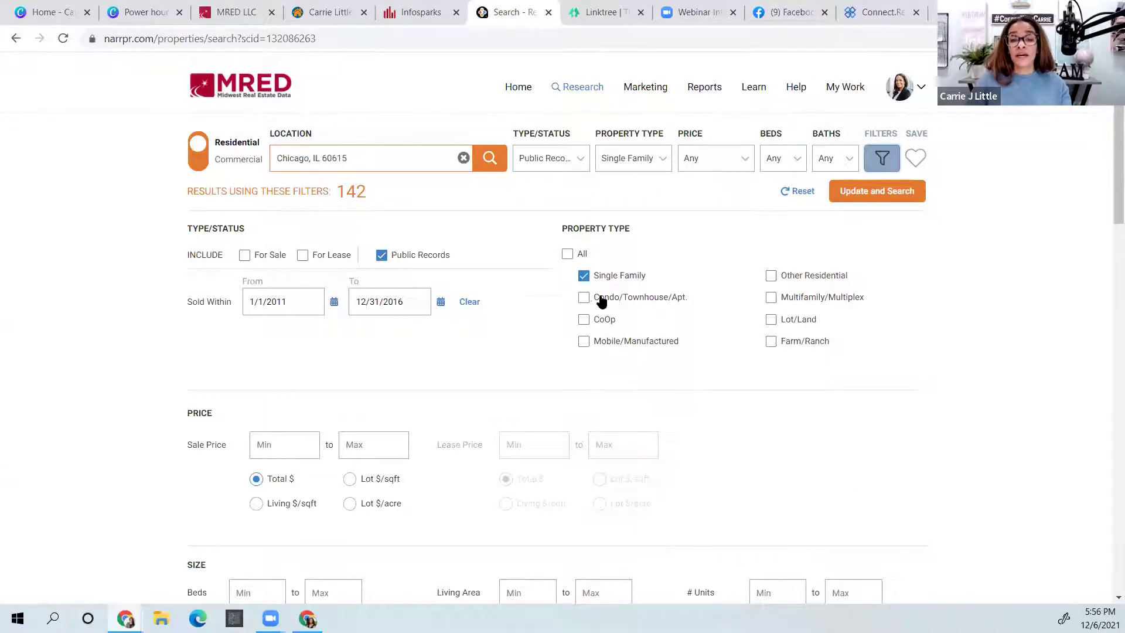
pyautogui.click(584, 297)
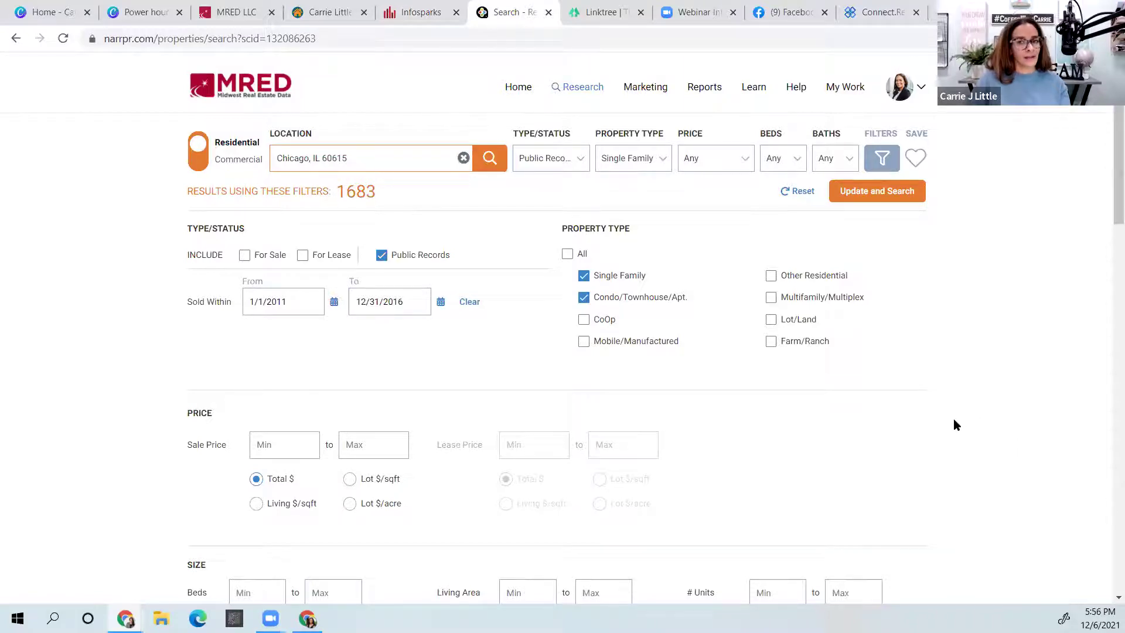
pyautogui.click(584, 297)
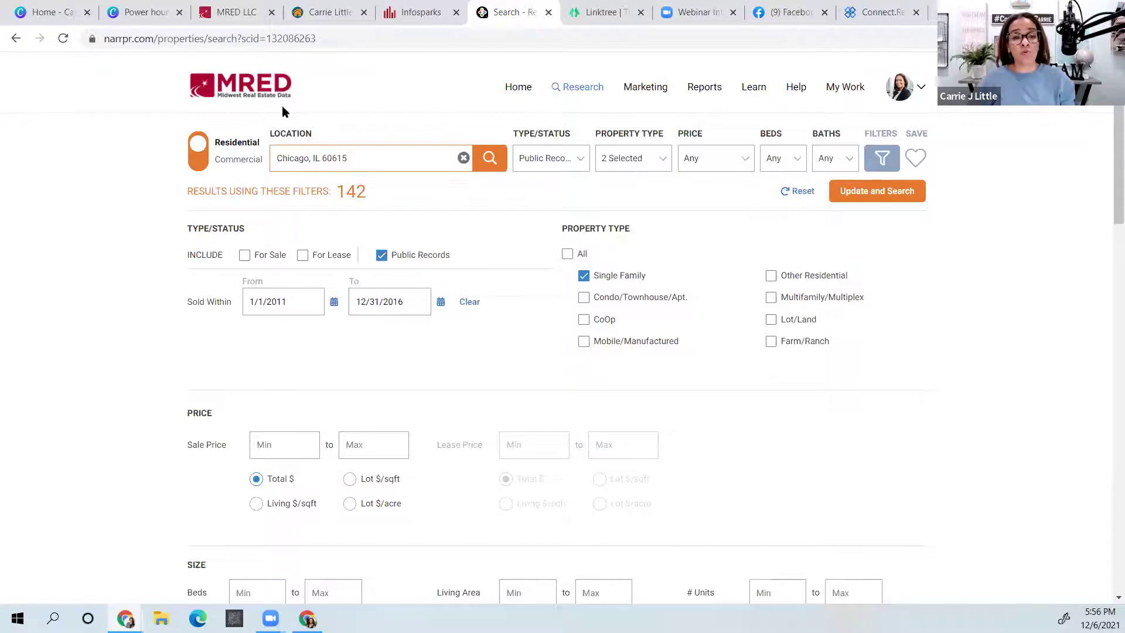
# Replace the Chicago, IL 60615 location with Trinity, Florida and run the search.
pyautogui.click(387, 162)
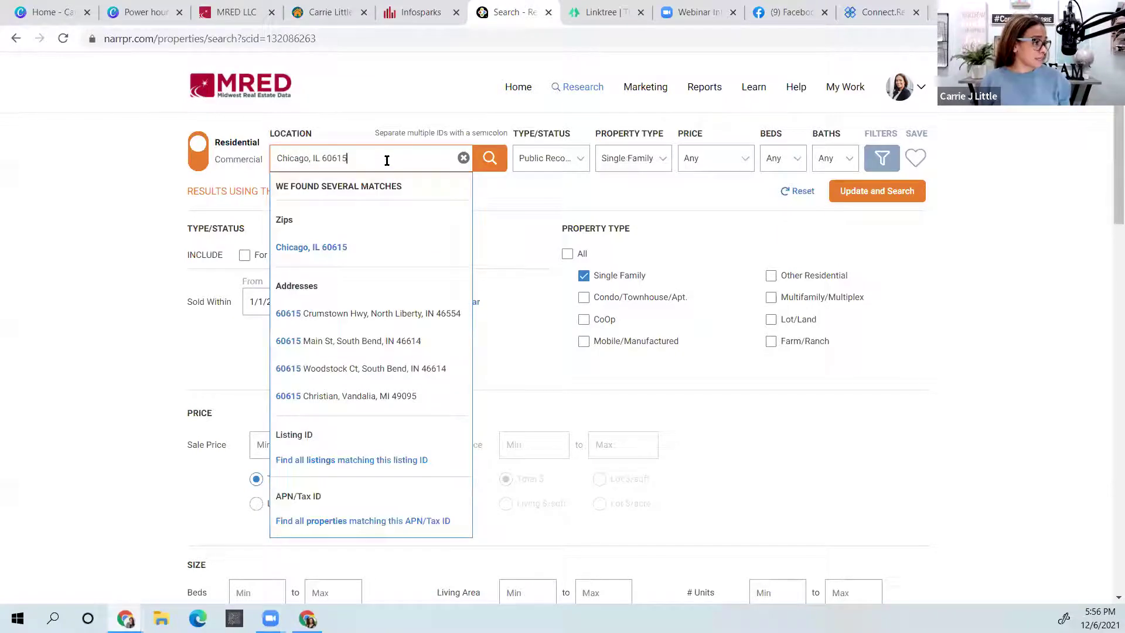
pyautogui.tripleClick(387, 160)
pyautogui.write('tri')
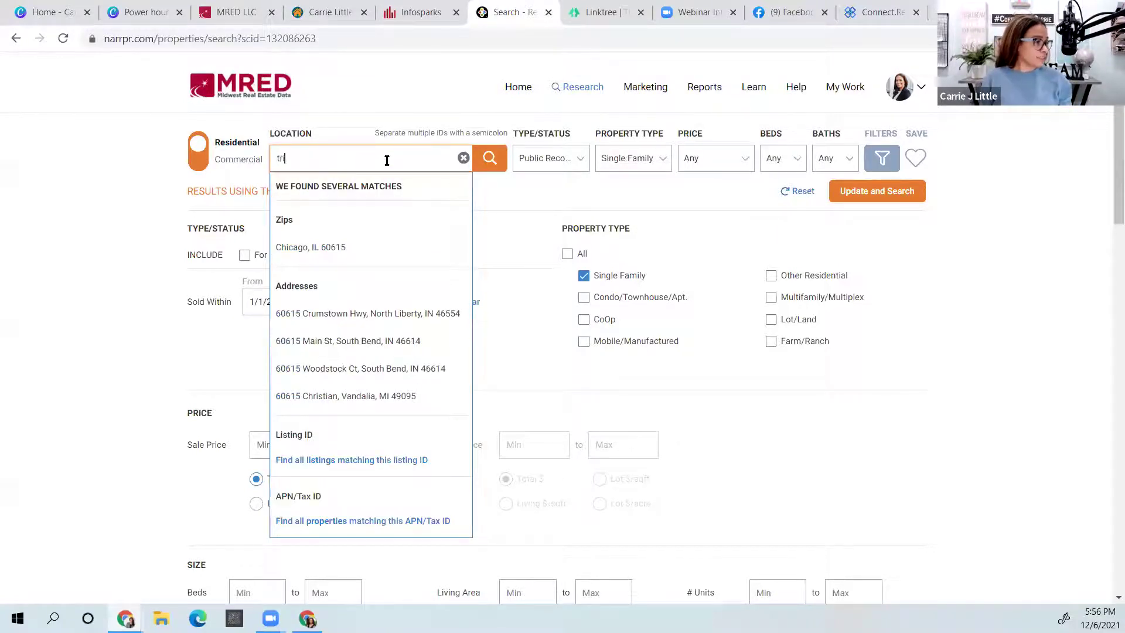
pyautogui.write('nity, fl')
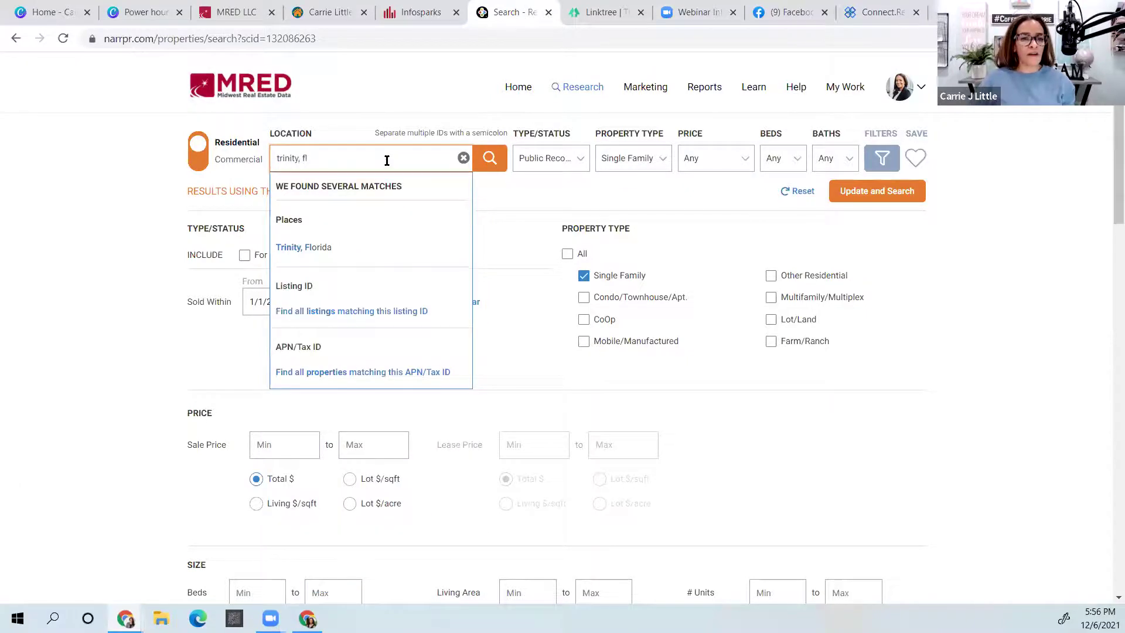
pyautogui.click(365, 249)
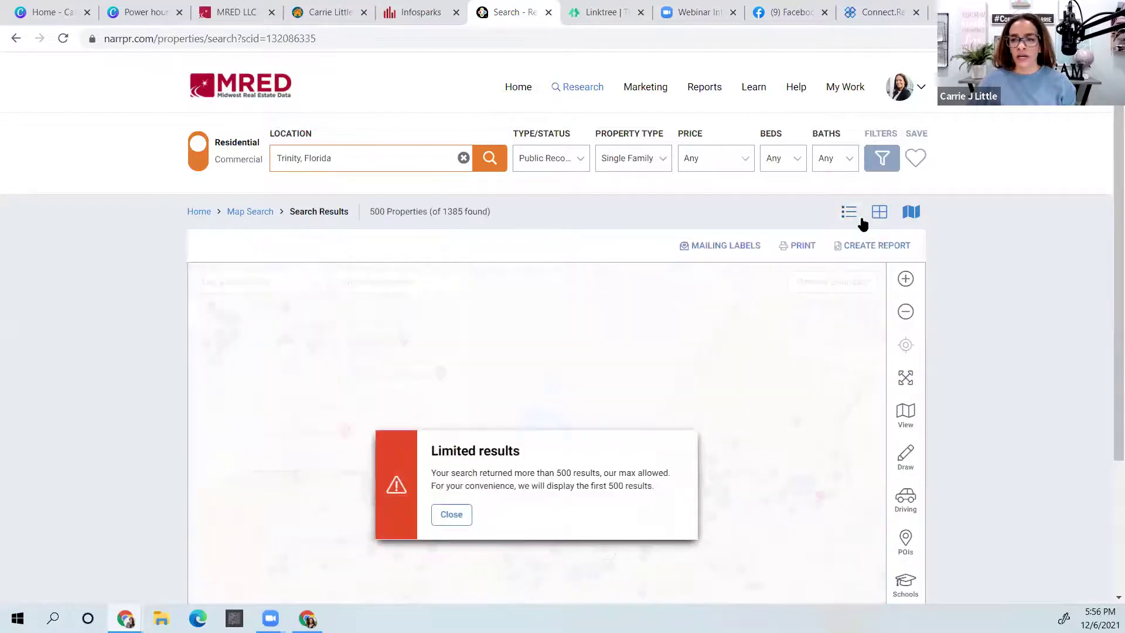
# Set the sold date range to 1/1/2010 through 12/31/2012.
pyautogui.click(882, 158)
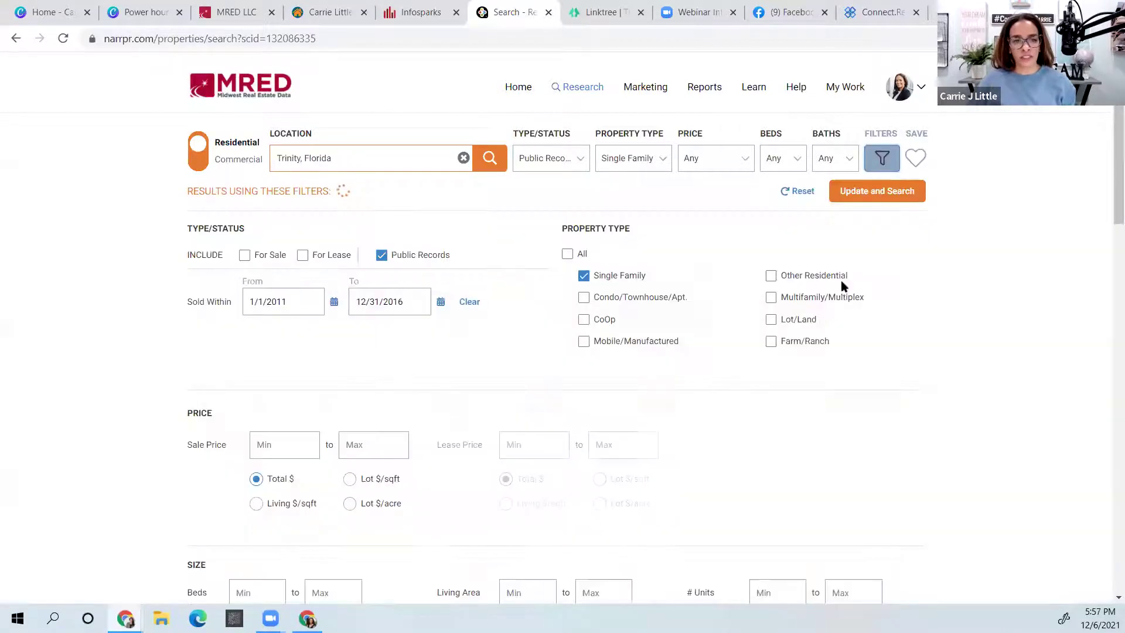
pyautogui.scroll(-6, 599, 397)
pyautogui.scroll(4, 572, 393)
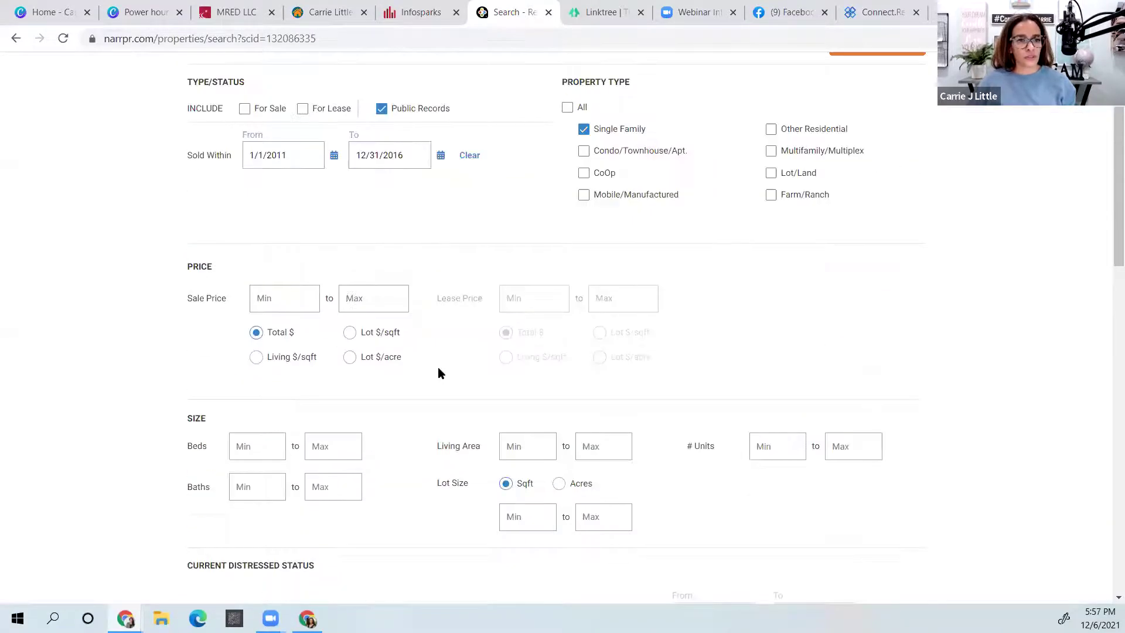
pyautogui.scroll(3, 439, 369)
pyautogui.click(304, 308)
pyautogui.click(408, 307)
pyautogui.press('BackSpace')
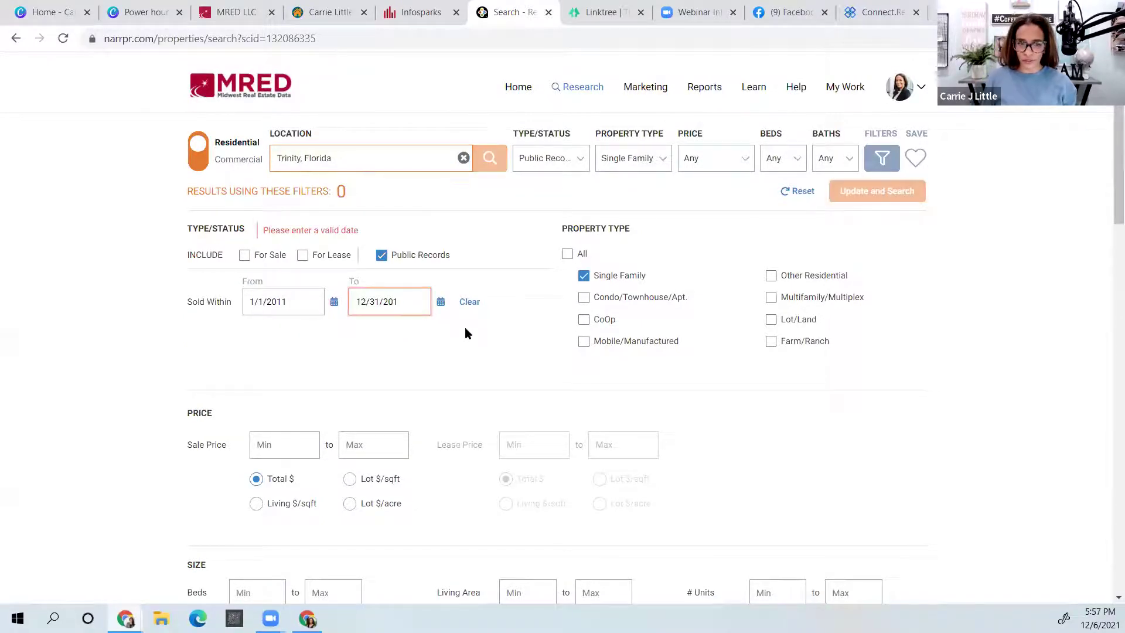
pyautogui.write('2')
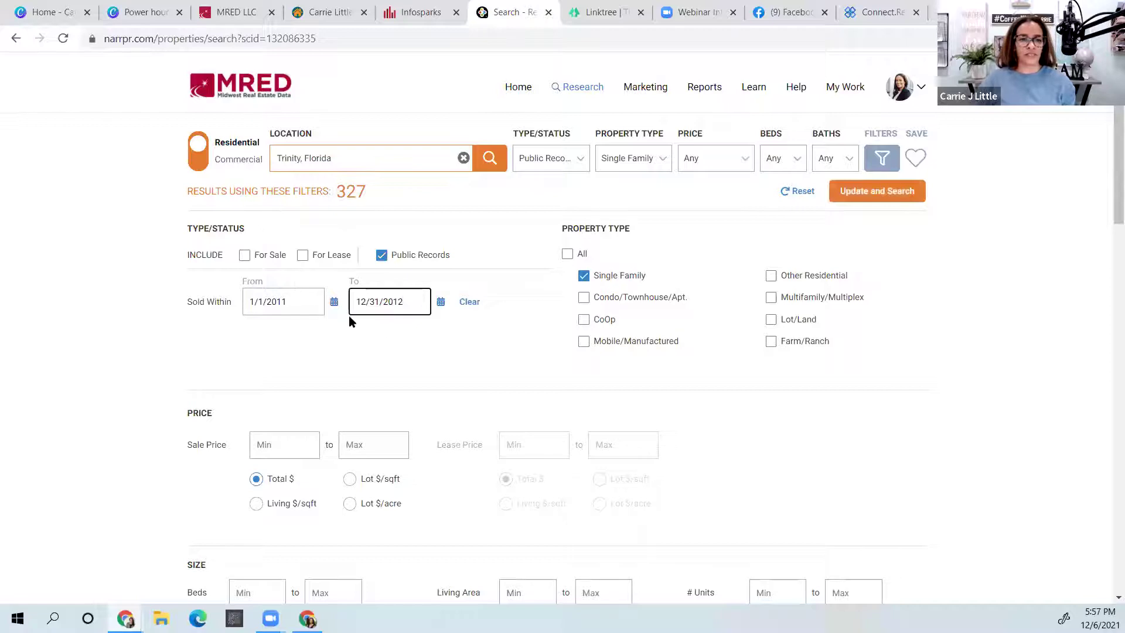
pyautogui.click(301, 314)
pyautogui.press('BackSpace')
pyautogui.write('0')
# Limit bedrooms to 4–4 and rerun the search, which finds no properties.
pyautogui.scroll(-5, 669, 466)
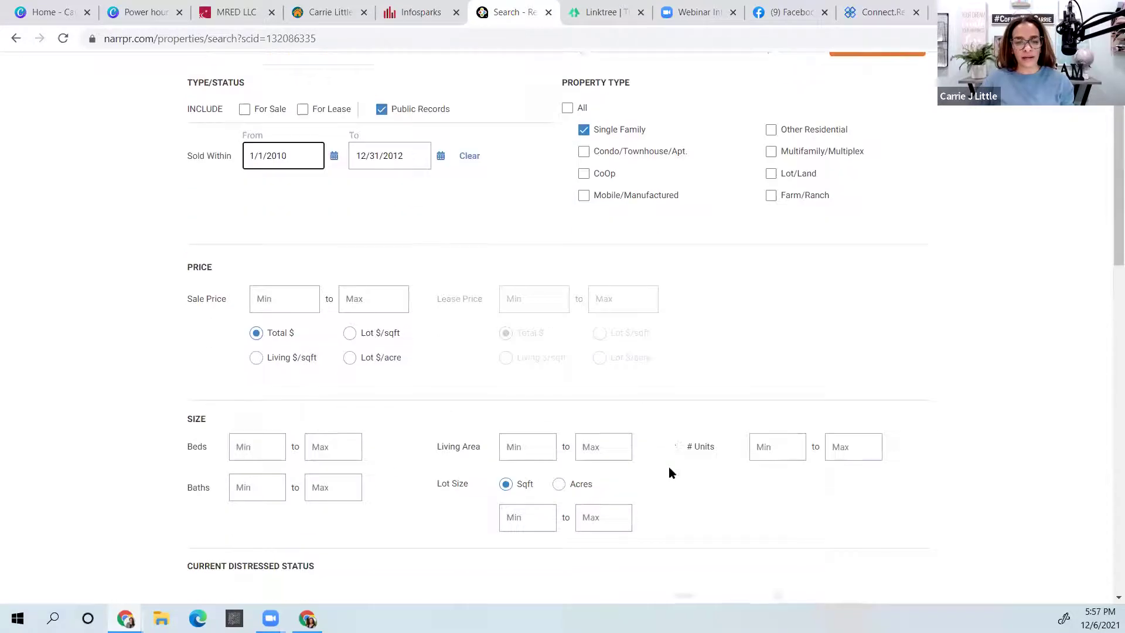
pyautogui.click(259, 302)
pyautogui.write('4')
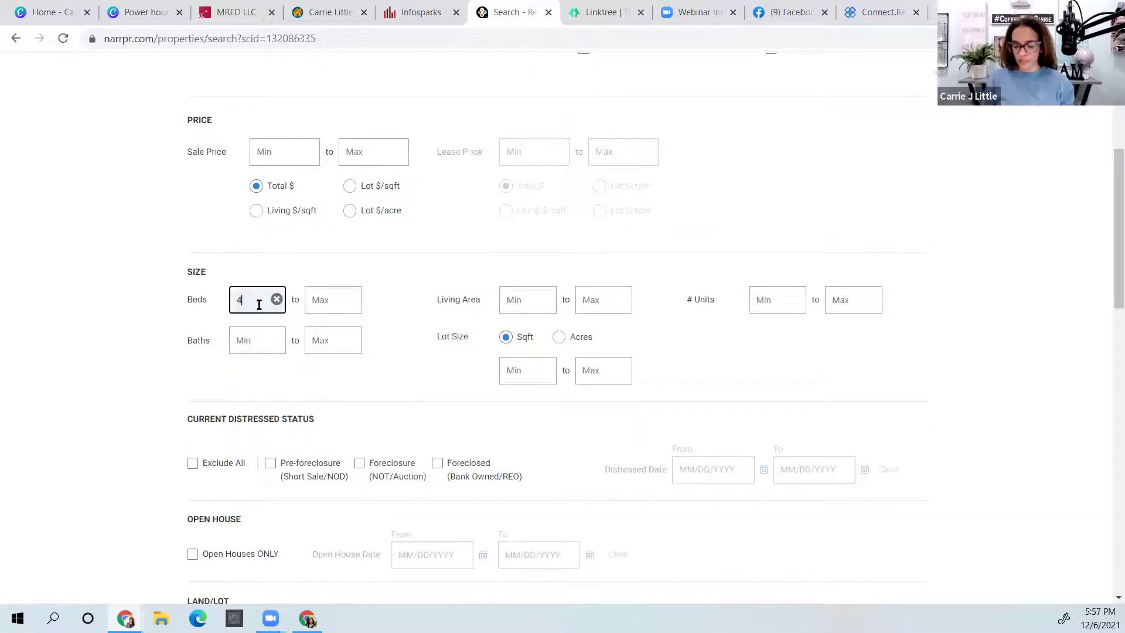
pyautogui.press('Tab')
pyautogui.write('4')
pyautogui.click(1047, 367)
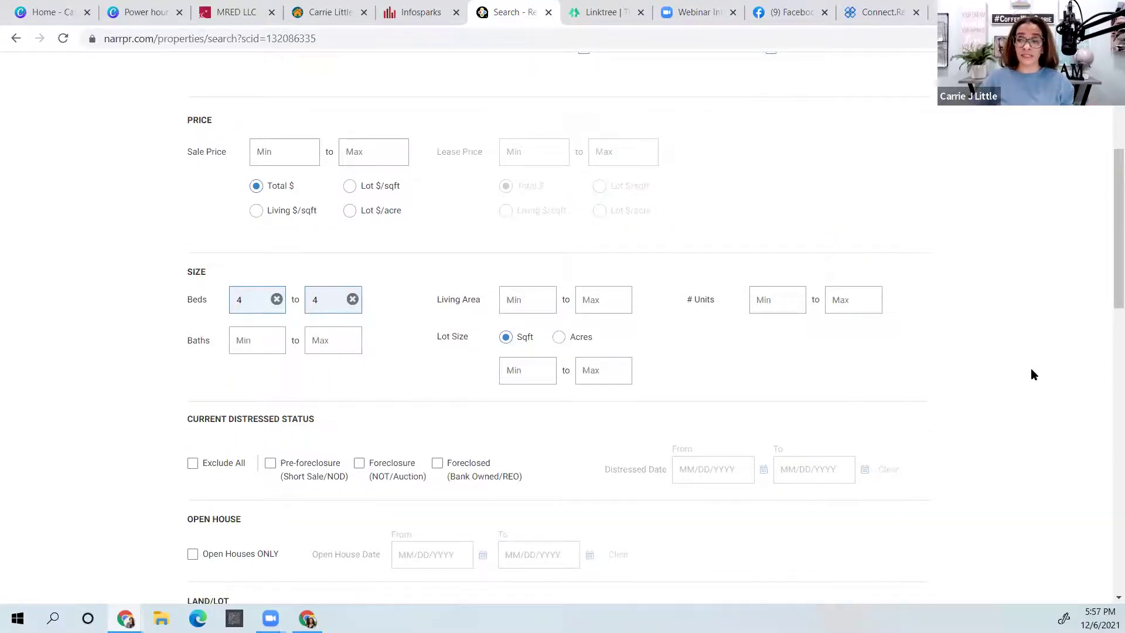
pyautogui.scroll(5, 1031, 368)
pyautogui.click(874, 170)
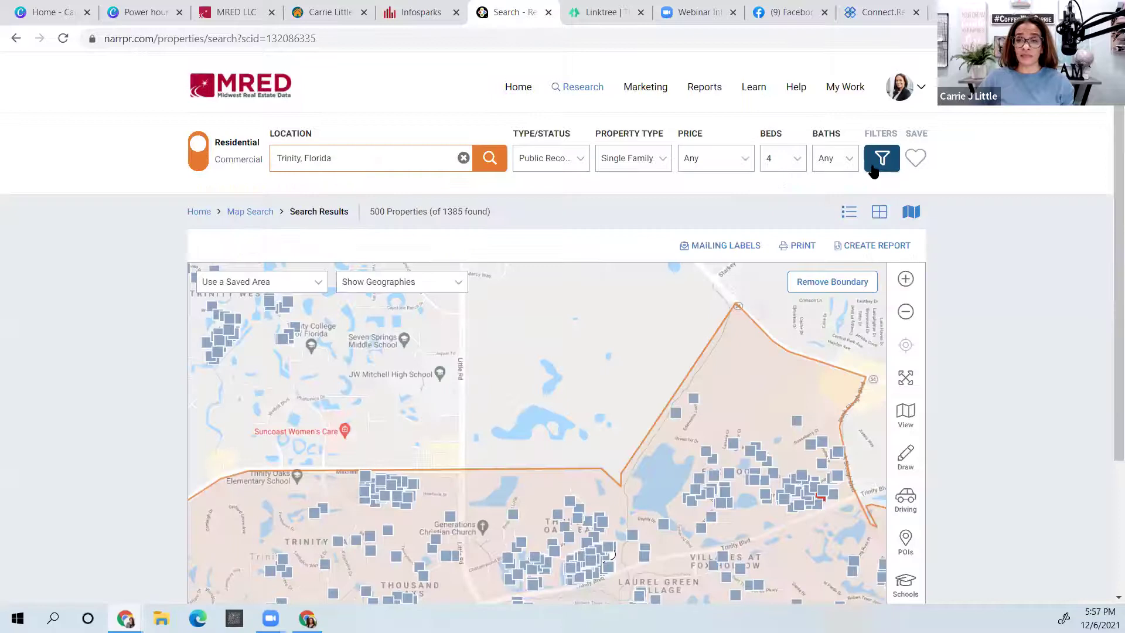
pyautogui.click(878, 167)
pyautogui.click(885, 192)
pyautogui.click(458, 508)
# Clear both bedroom limits and rerun the search, returning 429 results.
pyautogui.click(882, 167)
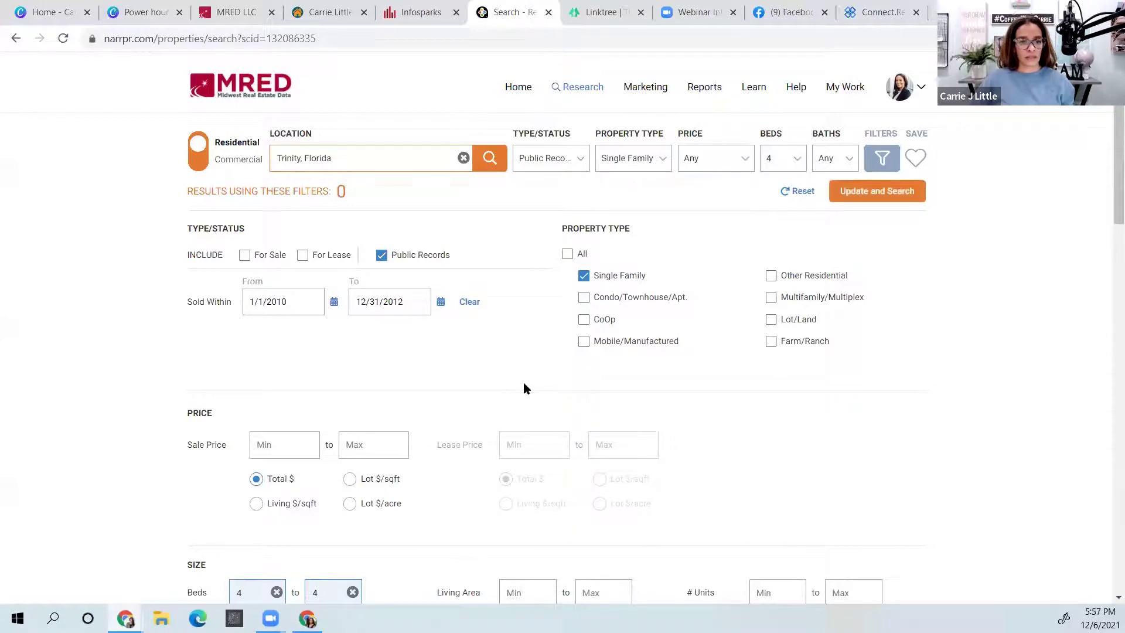
pyautogui.scroll(-4, 504, 400)
pyautogui.click(277, 372)
pyautogui.click(353, 373)
pyautogui.scroll(1, 428, 339)
pyautogui.scroll(3, 428, 338)
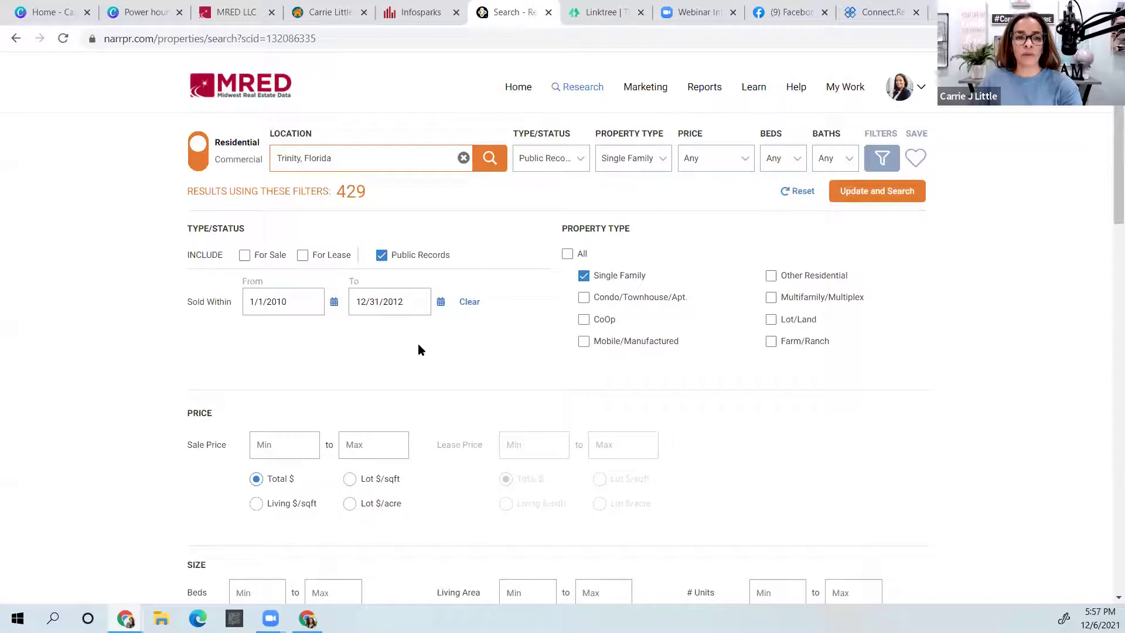
pyautogui.click(866, 195)
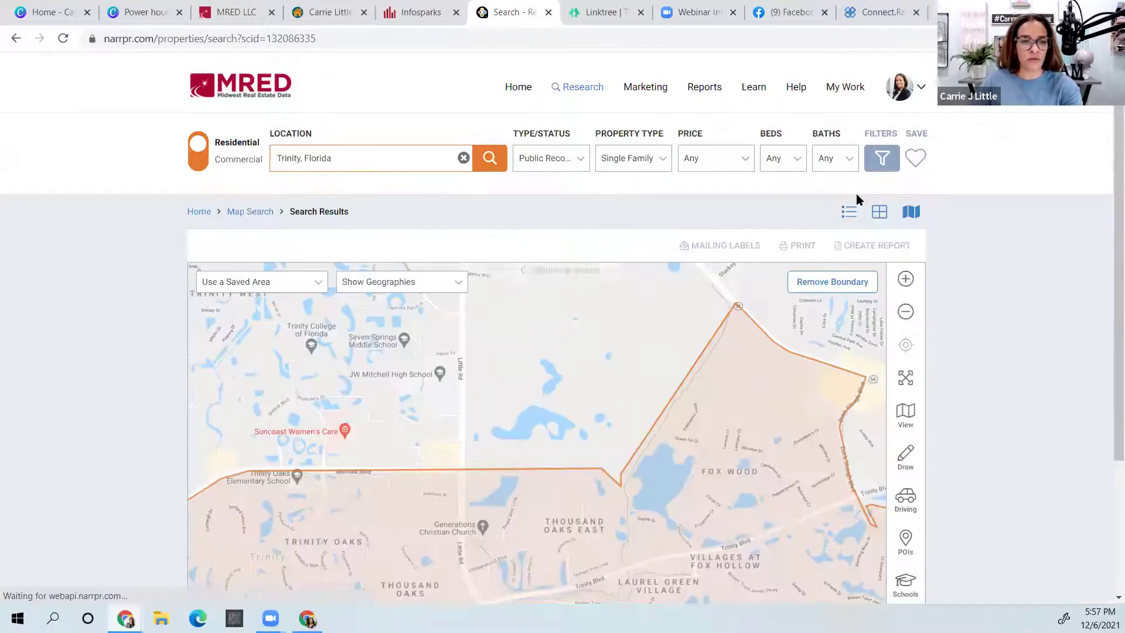
pyautogui.click(882, 159)
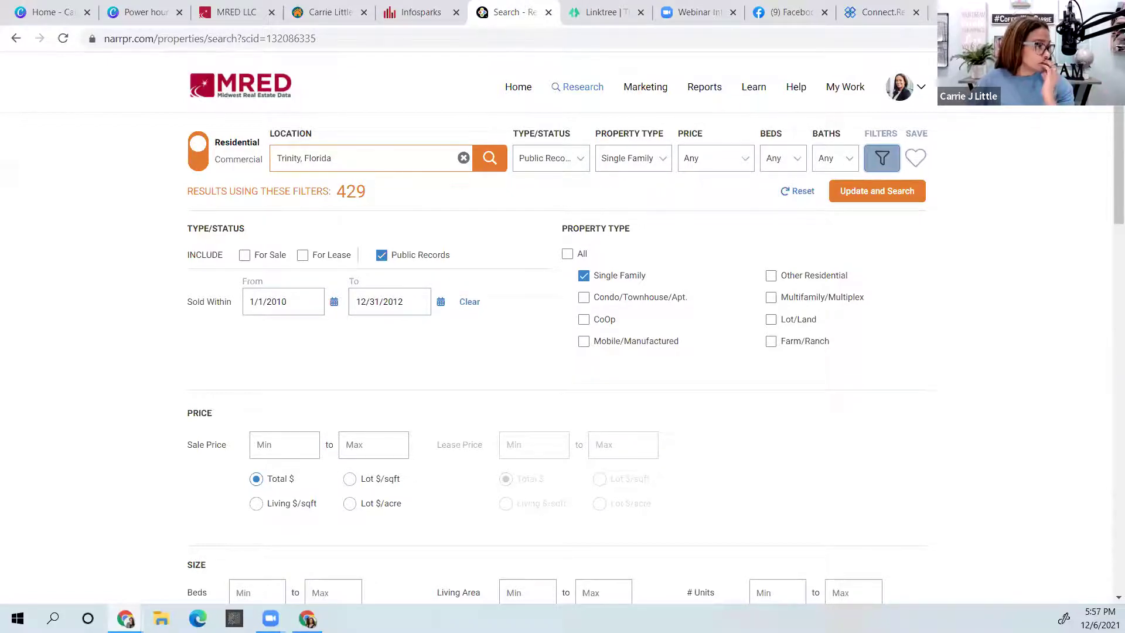
# Change the location to Edmond, OK and search with a 4-bedroom minimum.
pyautogui.click(458, 158)
pyautogui.moveTo(458, 157); pyautogui.dragTo(202, 151)
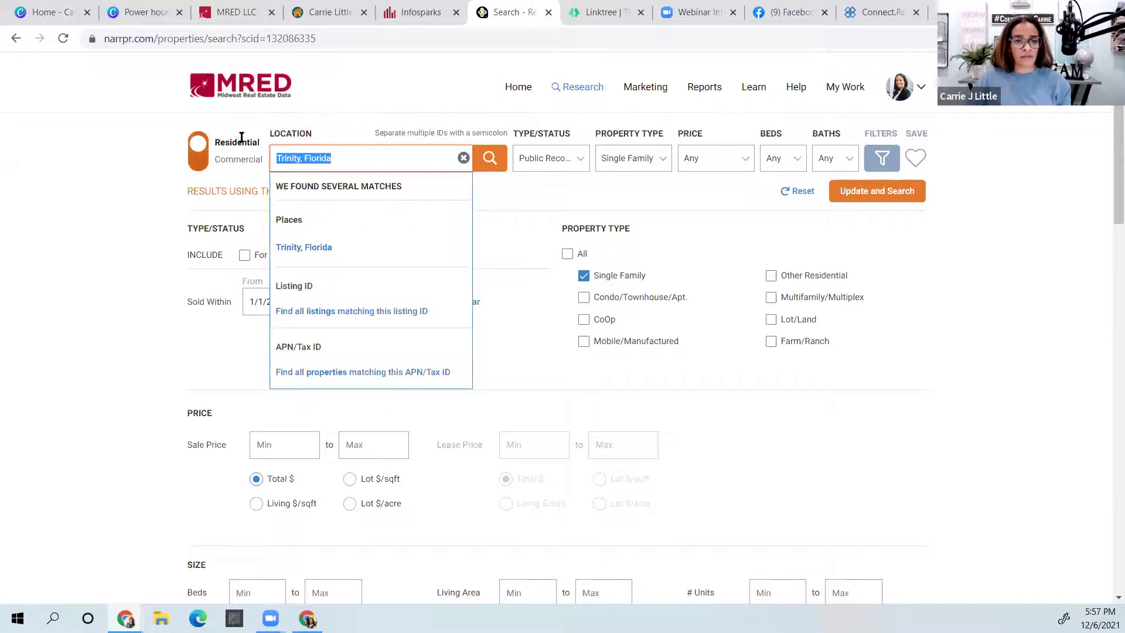
pyautogui.write('edm')
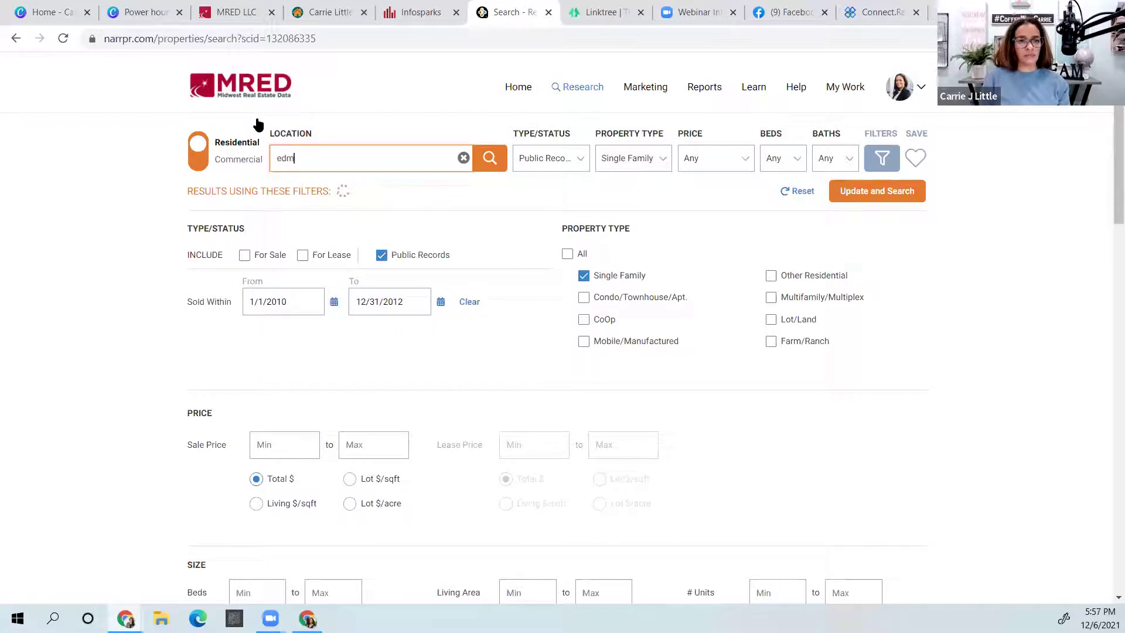
pyautogui.write('ond, ok')
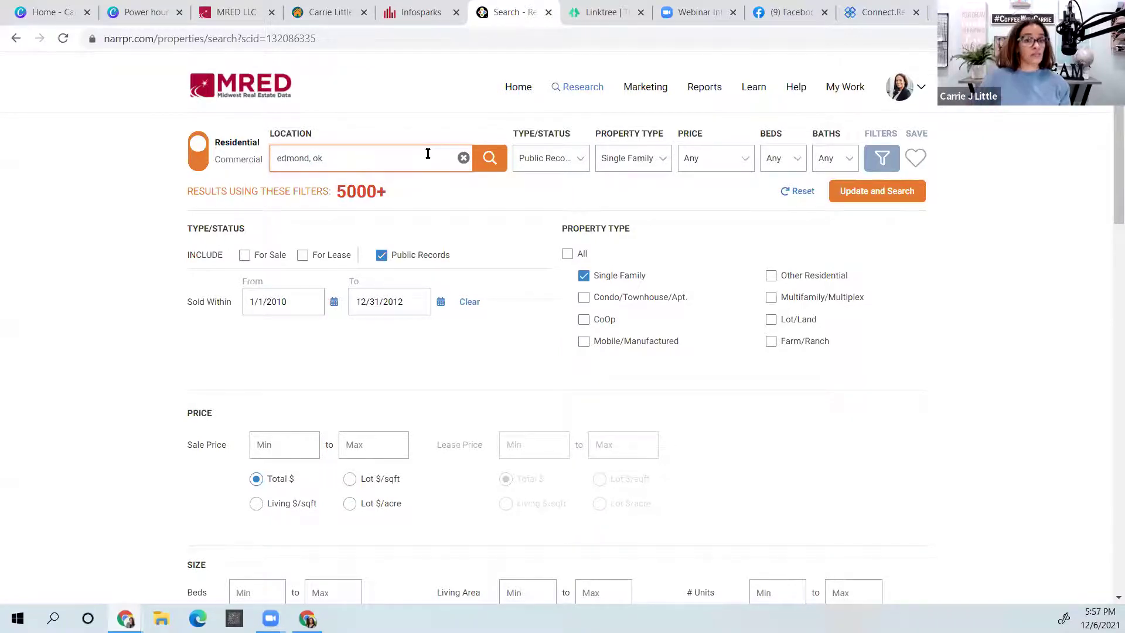
pyautogui.scroll(-3, 350, 486)
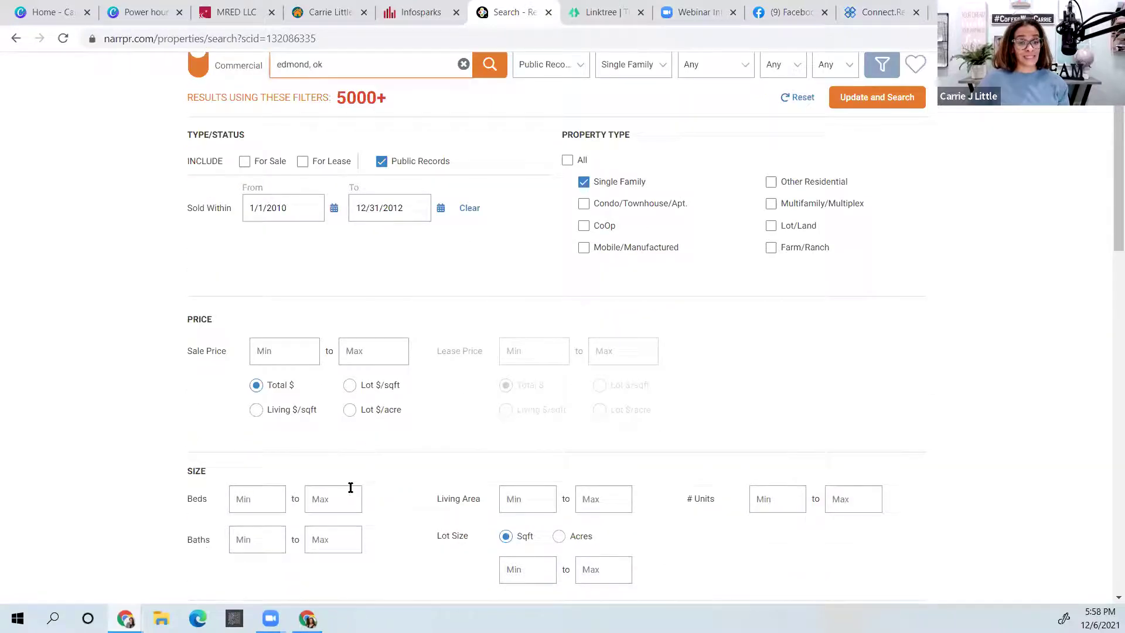
pyautogui.click(275, 446)
pyautogui.write('4')
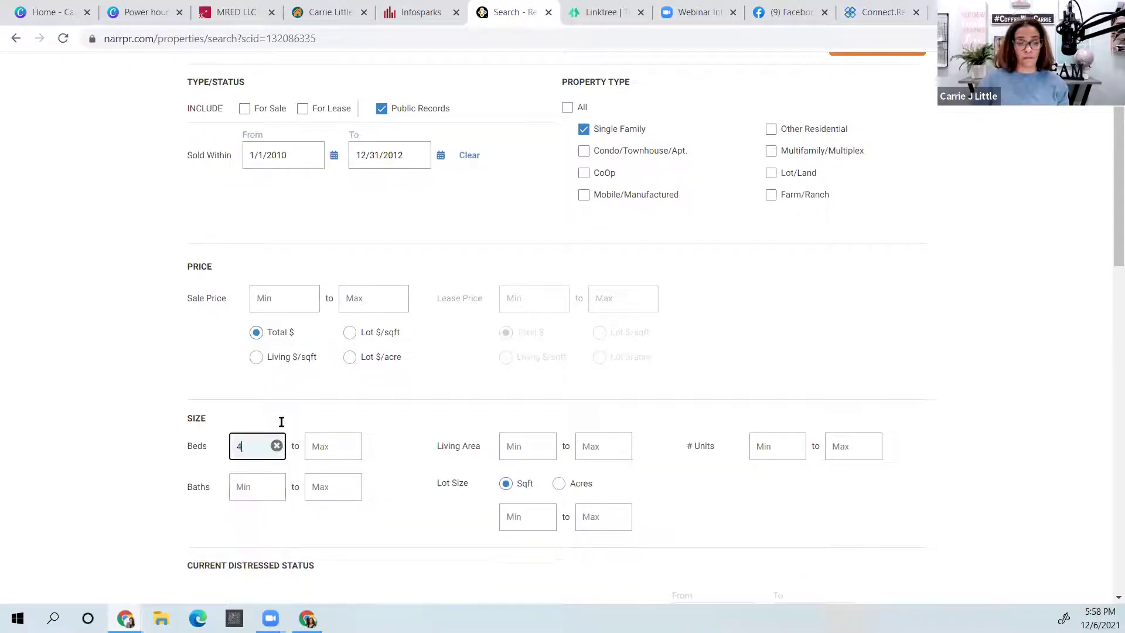
pyautogui.scroll(3, 75, 439)
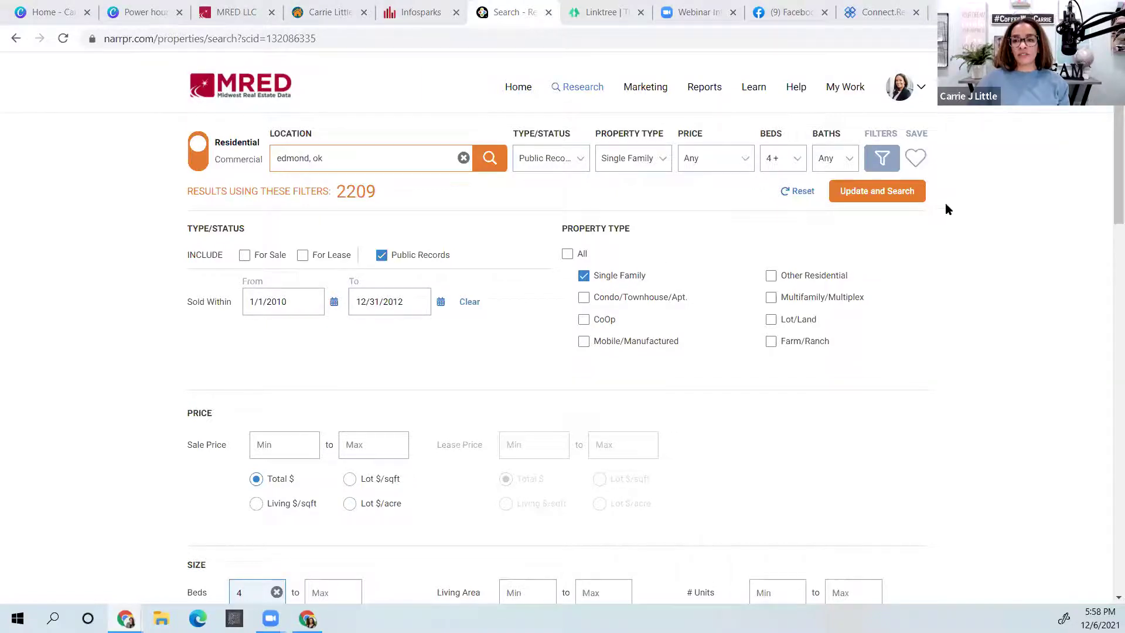
pyautogui.click(905, 191)
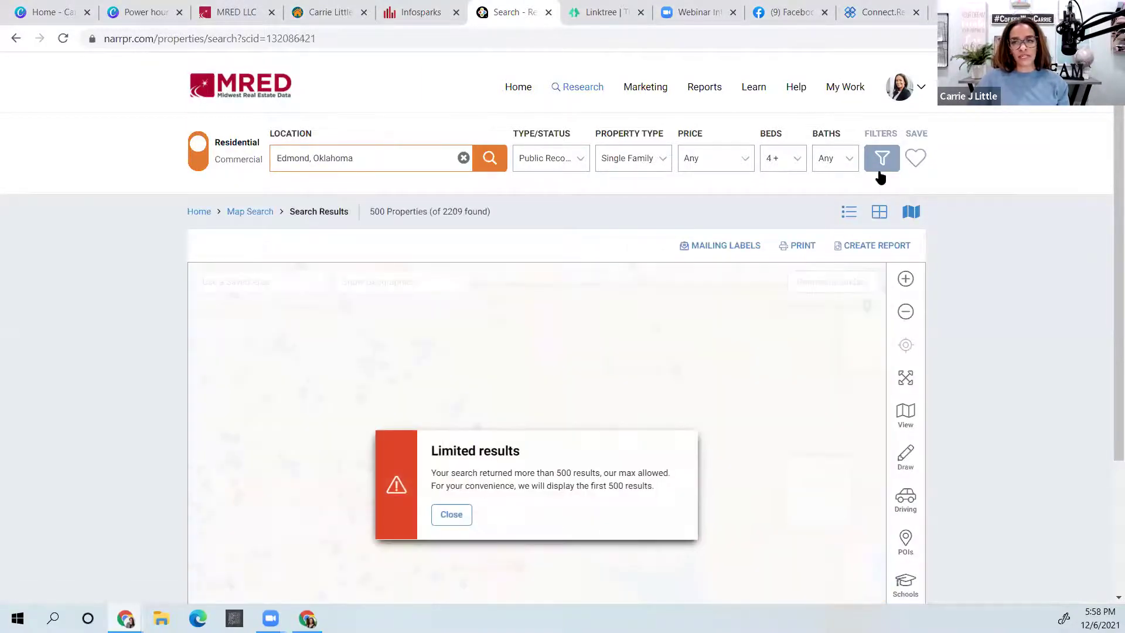
# Remove the 4-bedroom minimum from the filters.
pyautogui.click(873, 167)
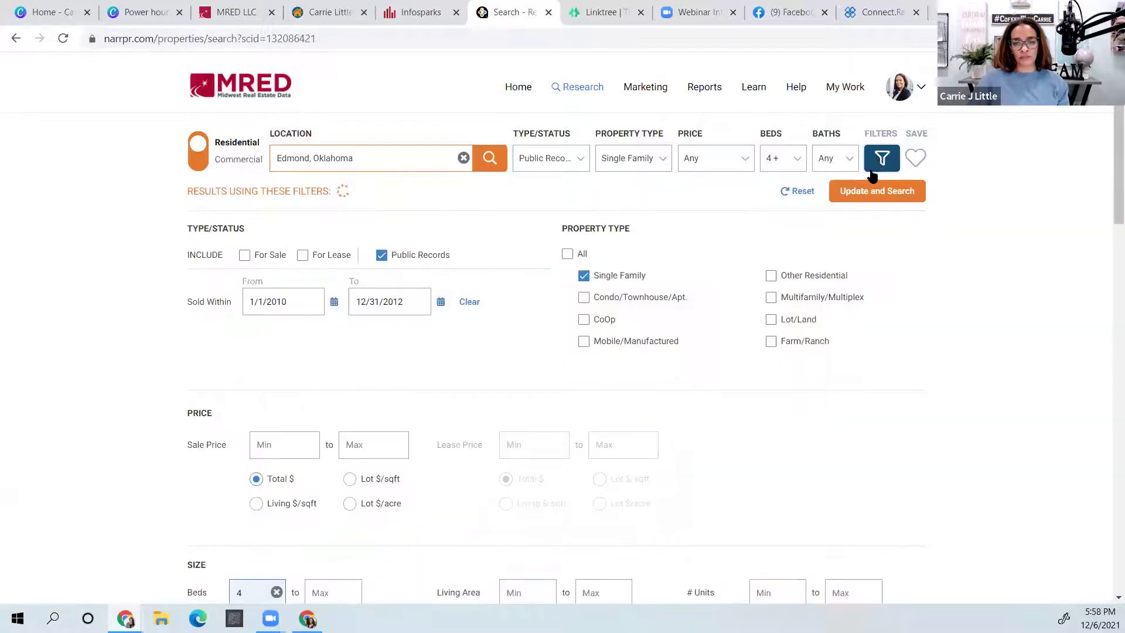
pyautogui.scroll(-5, 927, 380)
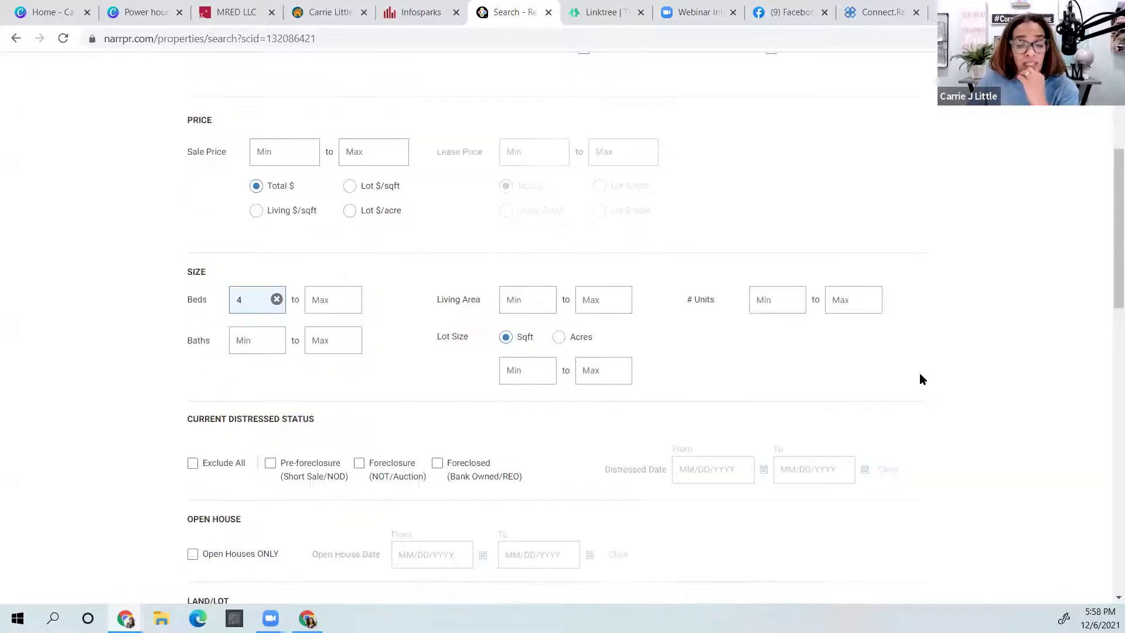
pyautogui.scroll(-5, 920, 375)
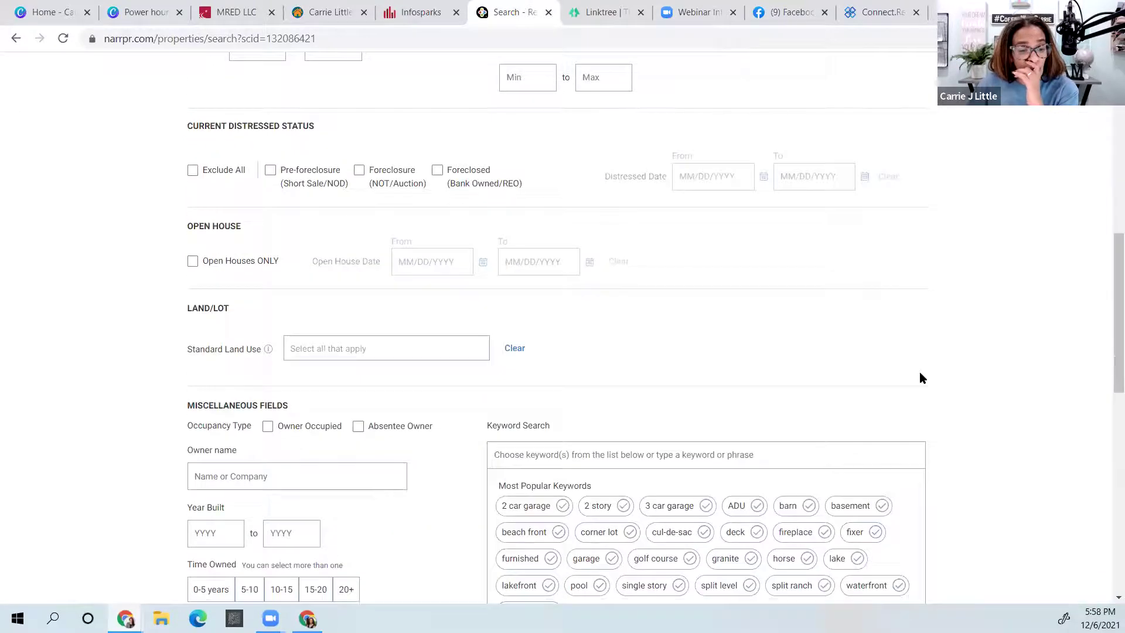
pyautogui.scroll(-1, 919, 375)
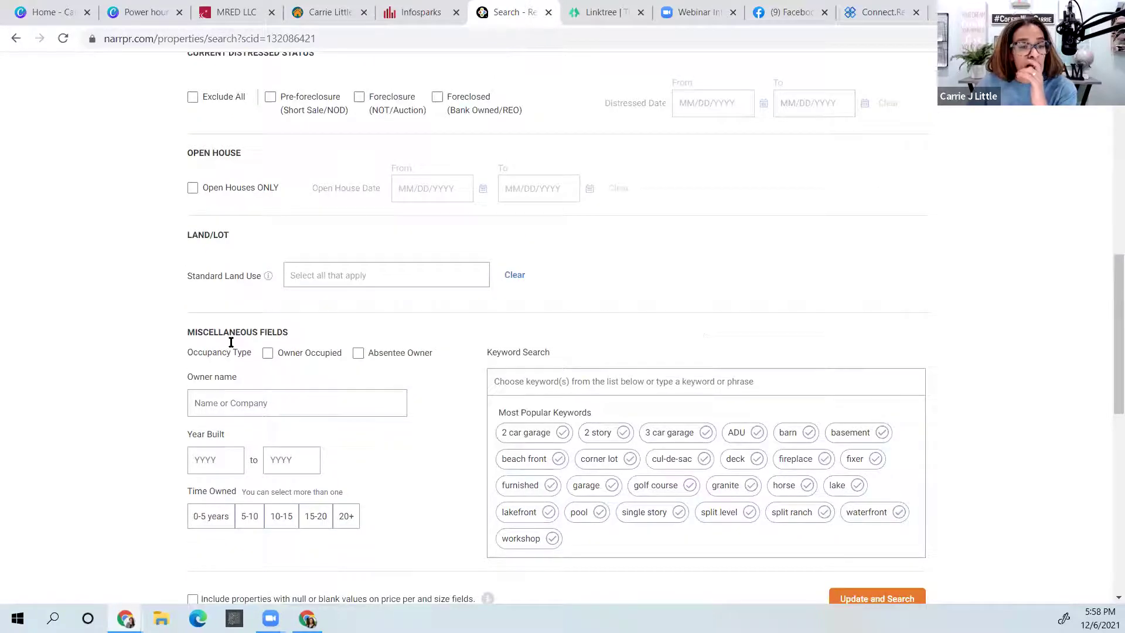
pyautogui.scroll(15, 1032, 447)
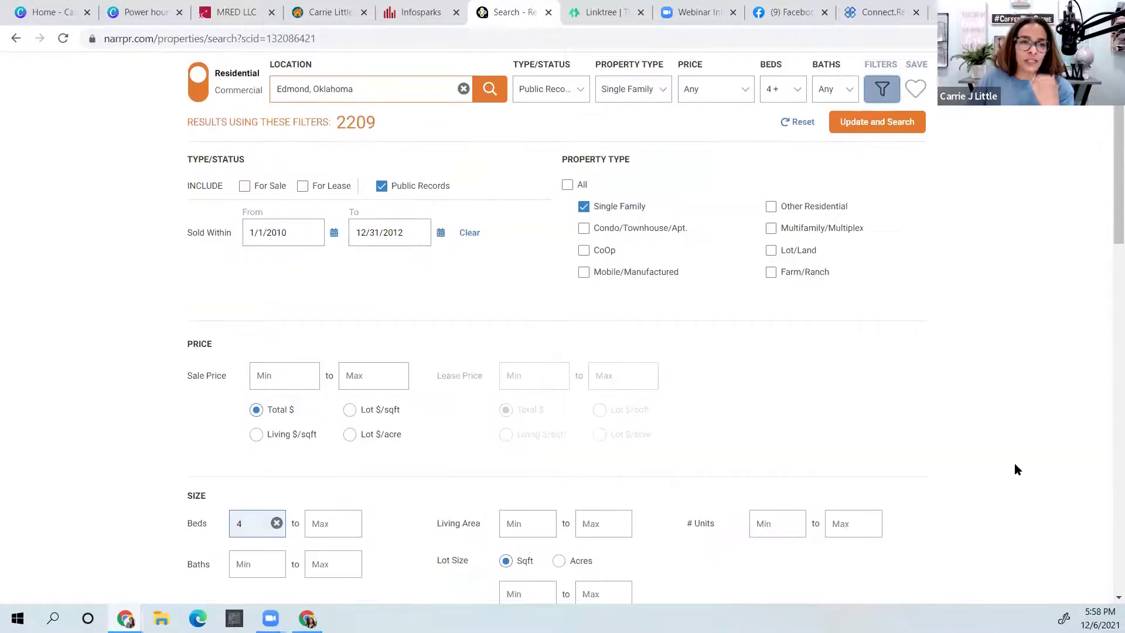
pyautogui.scroll(-5, 1017, 468)
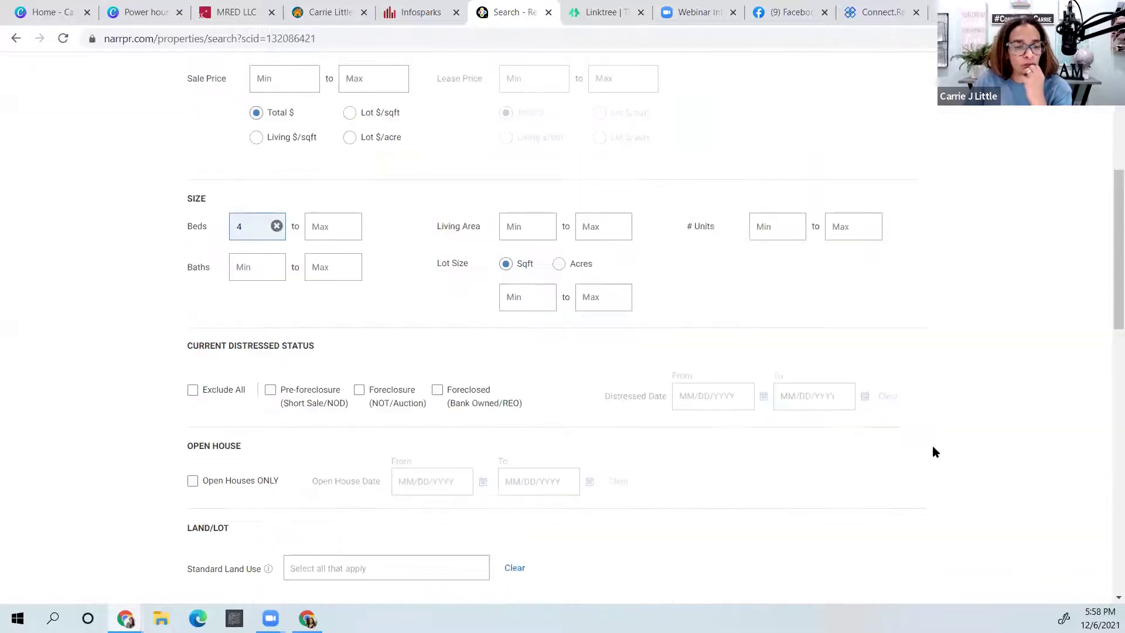
pyautogui.click(277, 227)
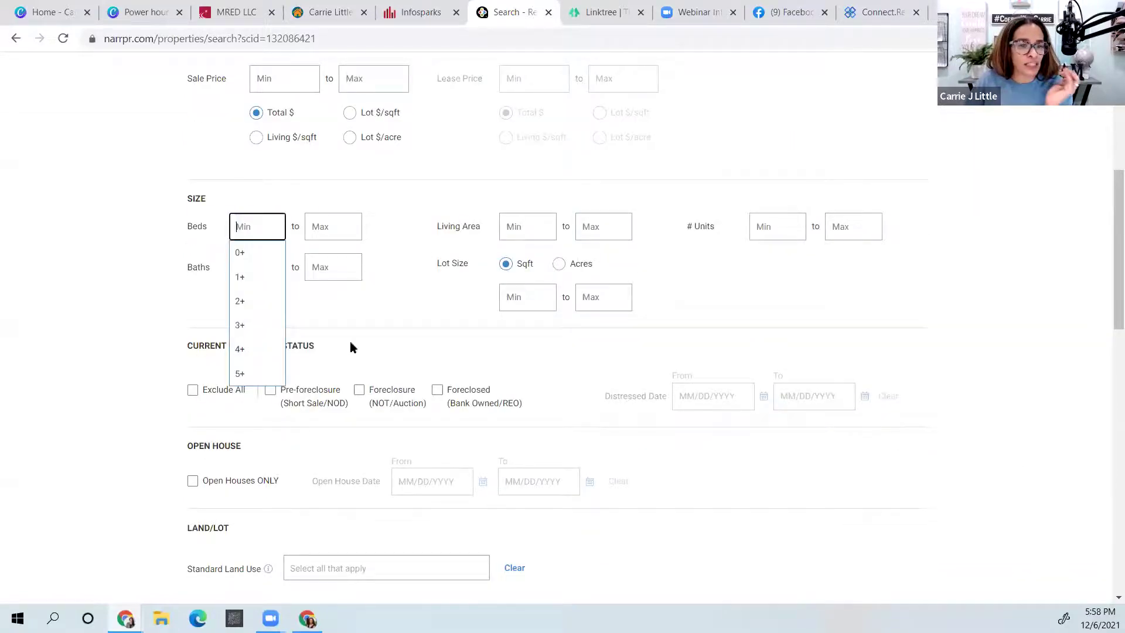
pyautogui.click(568, 365)
# Restrict results to absentee-owned properties and rerun the search.
pyautogui.scroll(-3, 568, 365)
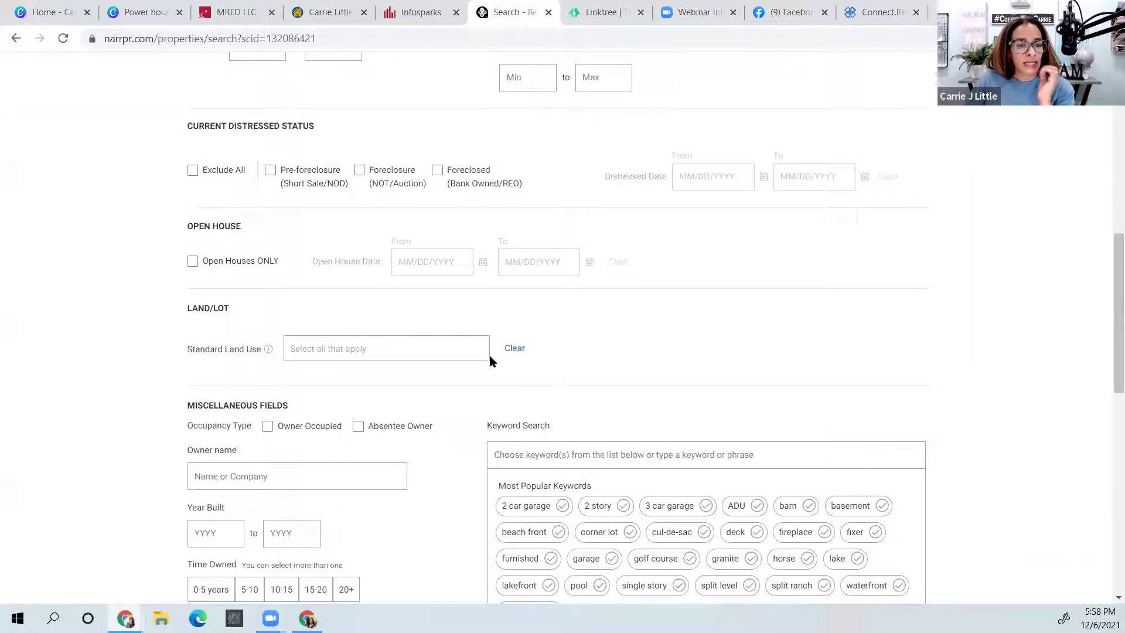
pyautogui.click(358, 426)
pyautogui.scroll(10, 899, 354)
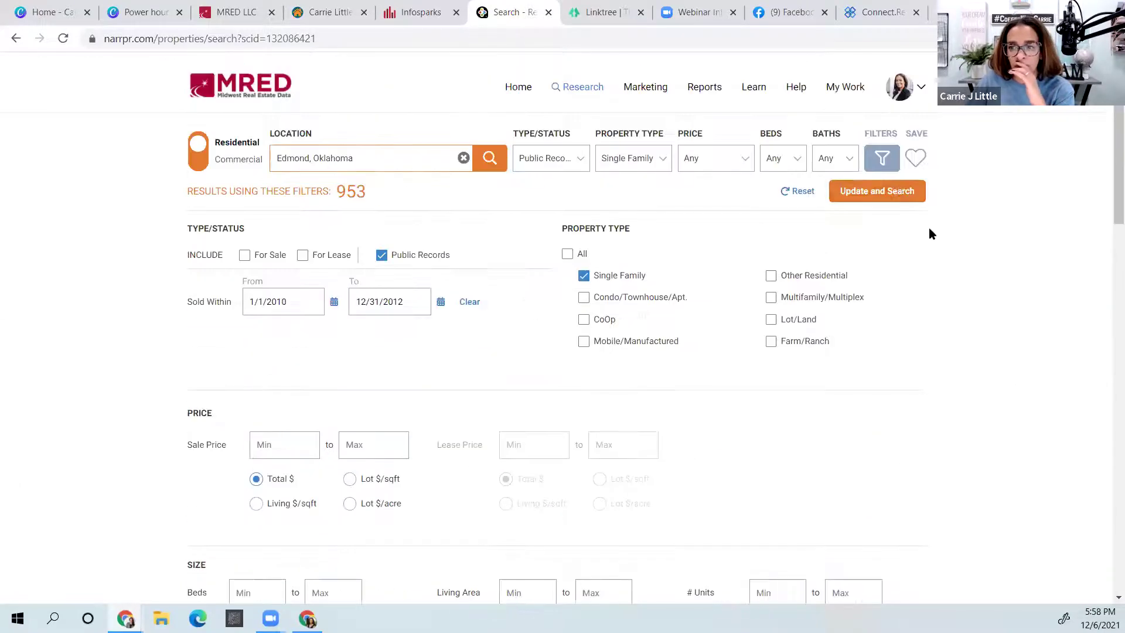
pyautogui.click(856, 189)
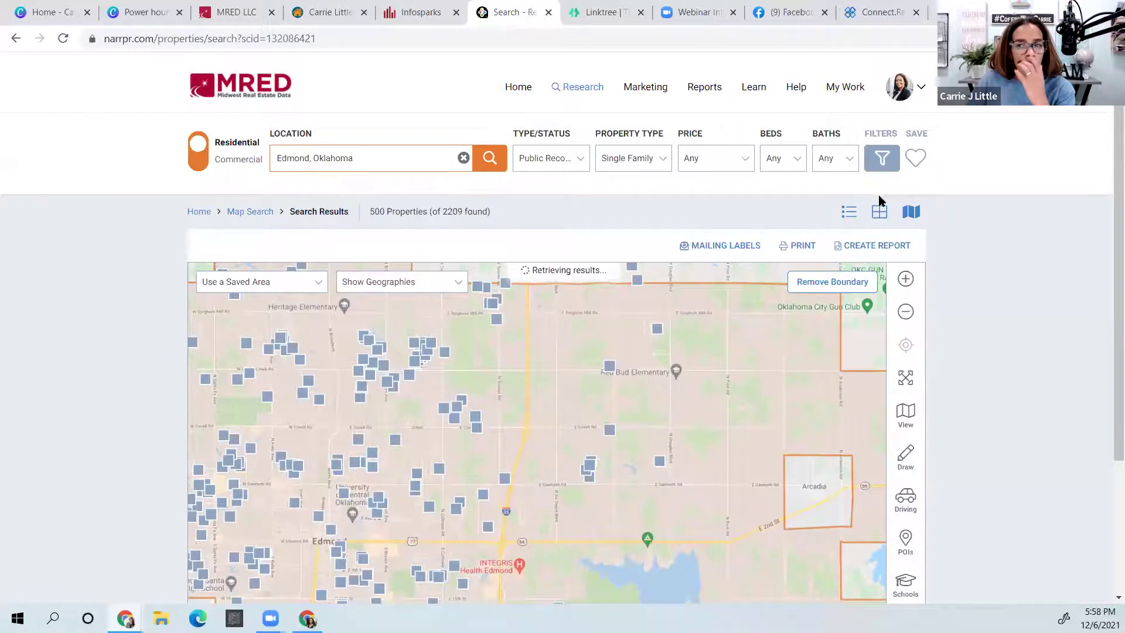
pyautogui.click(880, 165)
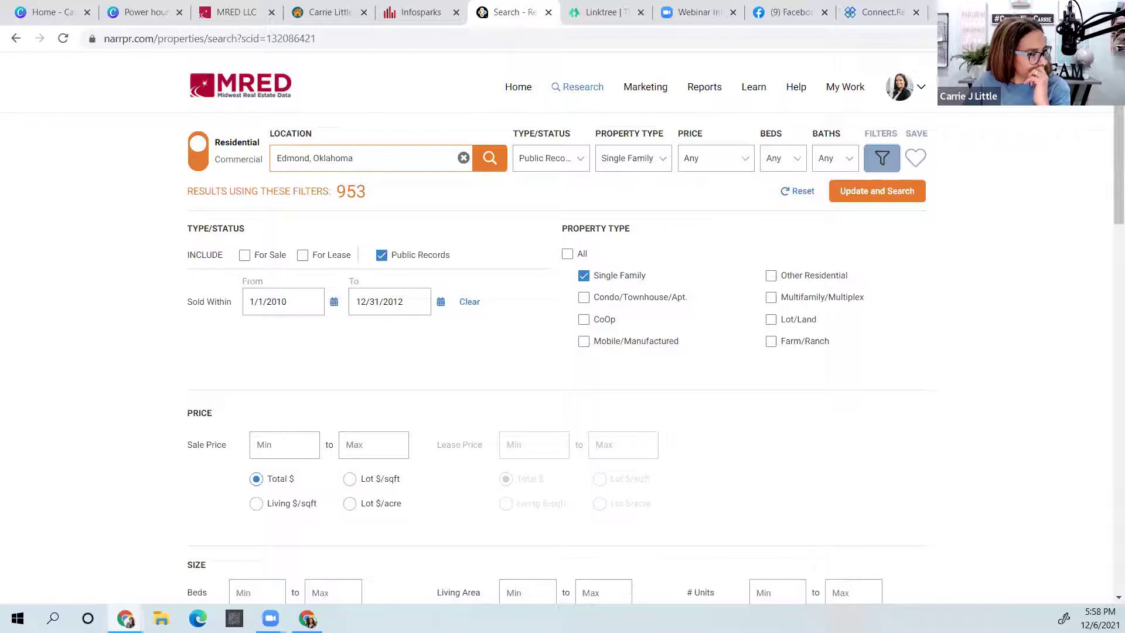
# Change the search location to Harrington Park, New Jersey.
pyautogui.click(463, 158)
pyautogui.write('ha')
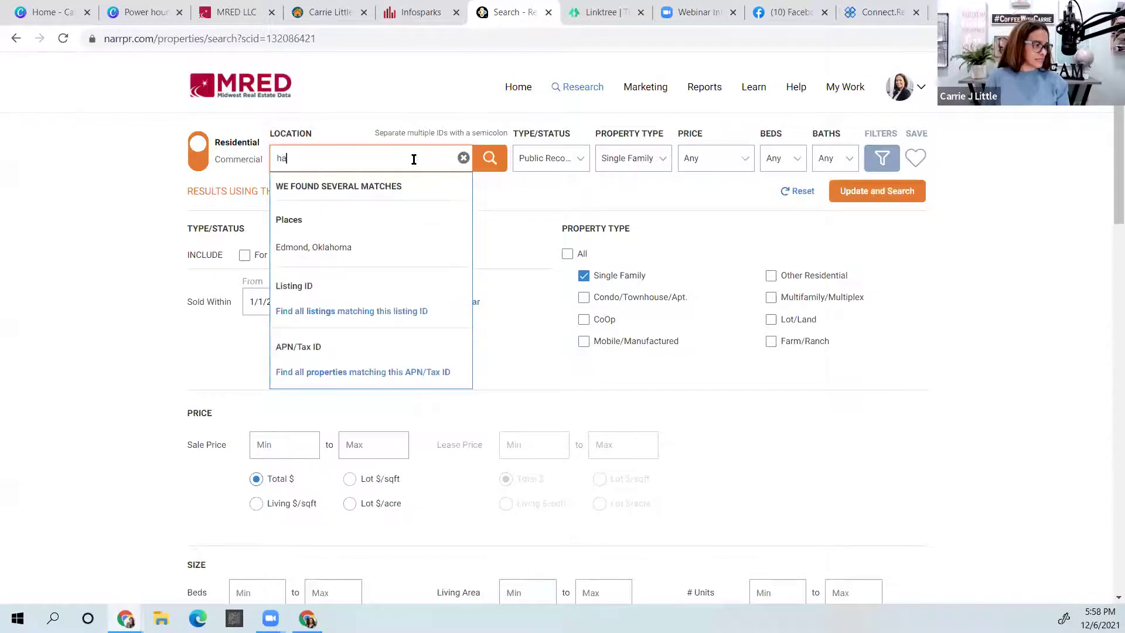
pyautogui.write('rringon')
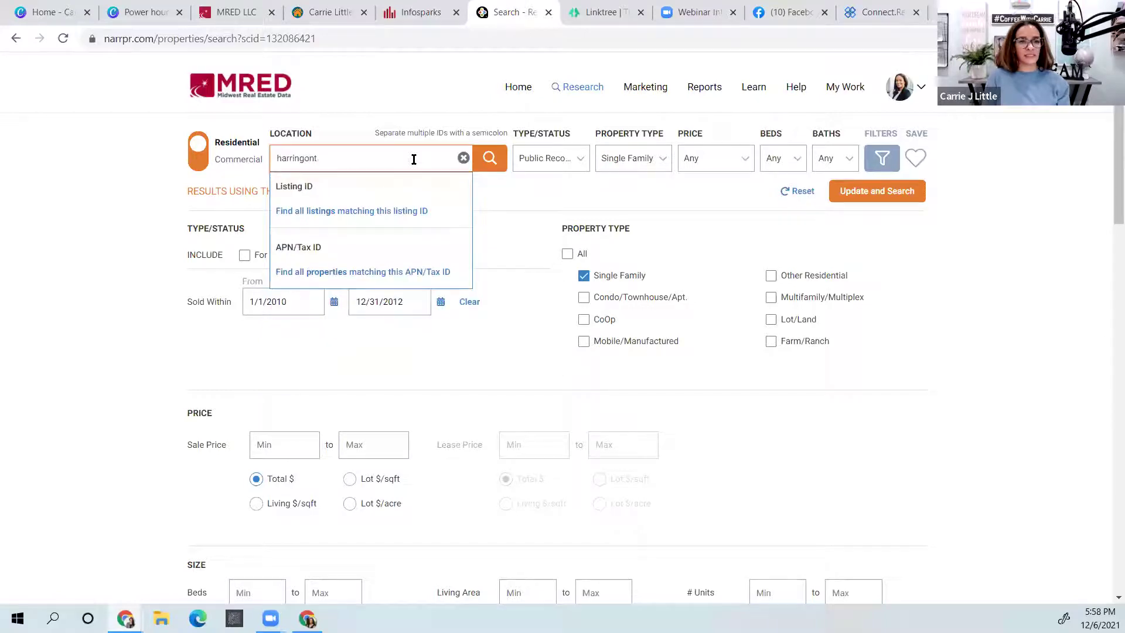
pyautogui.press('BackSpace')
pyautogui.write('ton, NJ')
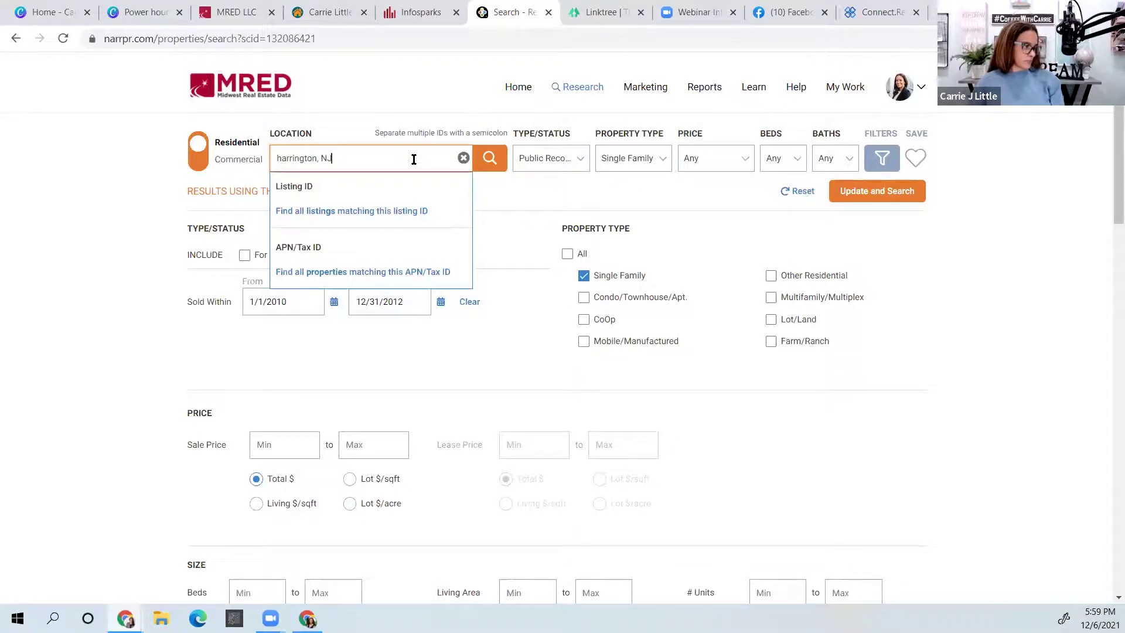
pyautogui.press('Left')
pyautogui.press('Left')
pyautogui.press('Left')
pyautogui.press('BackSpace')
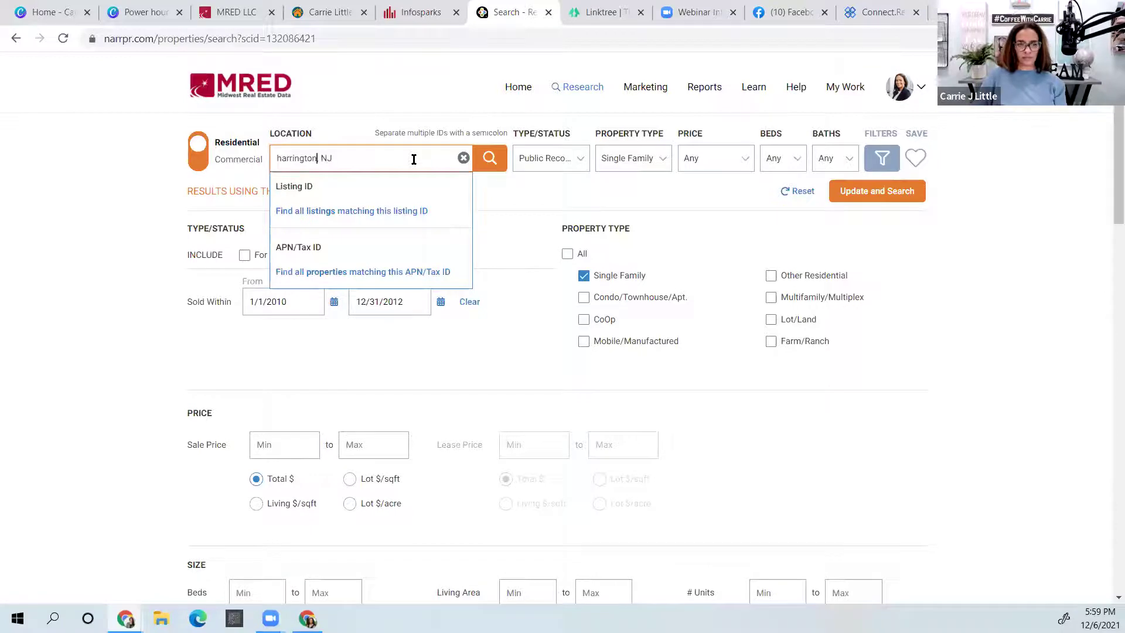
pyautogui.write('park,')
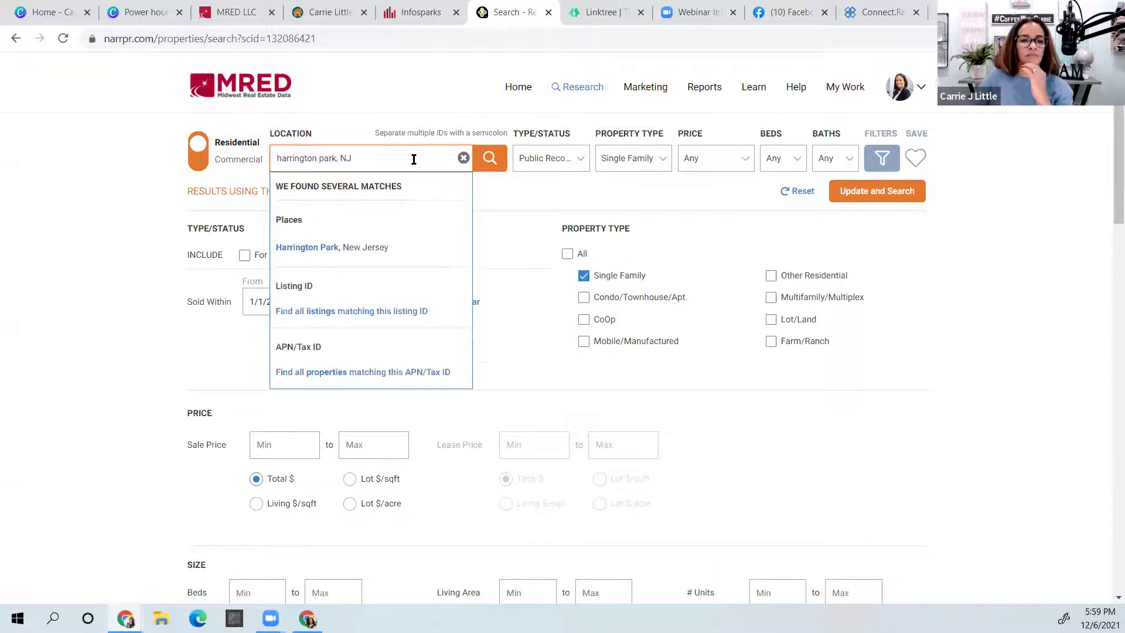
pyautogui.click(377, 246)
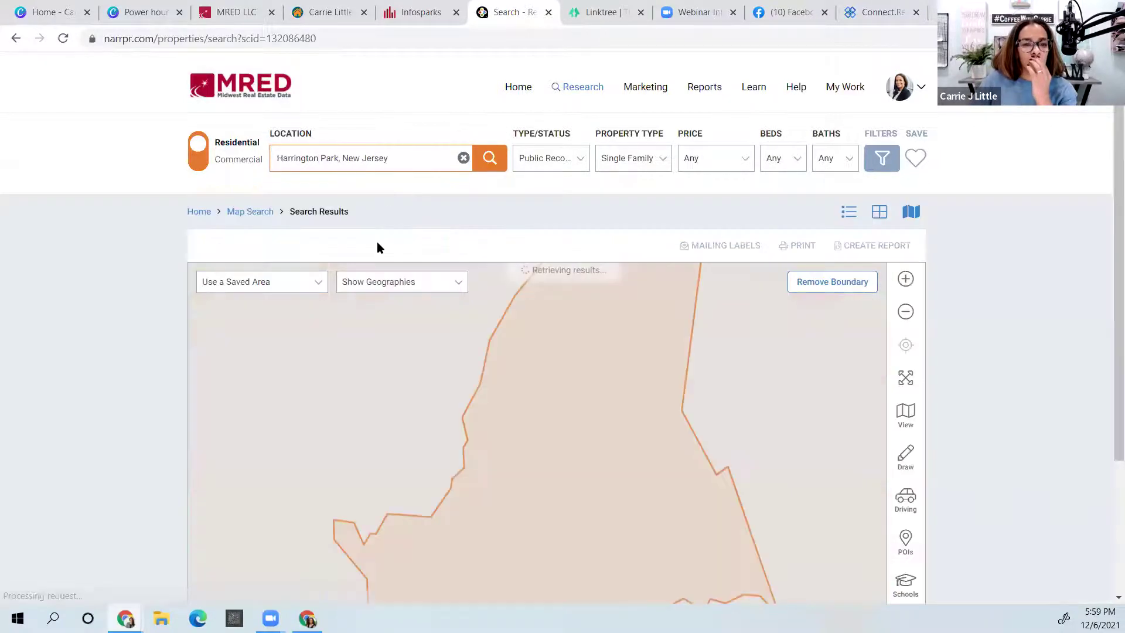
# Untick the Absentee Owner filter, leaving 90 matching properties.
pyautogui.click(883, 162)
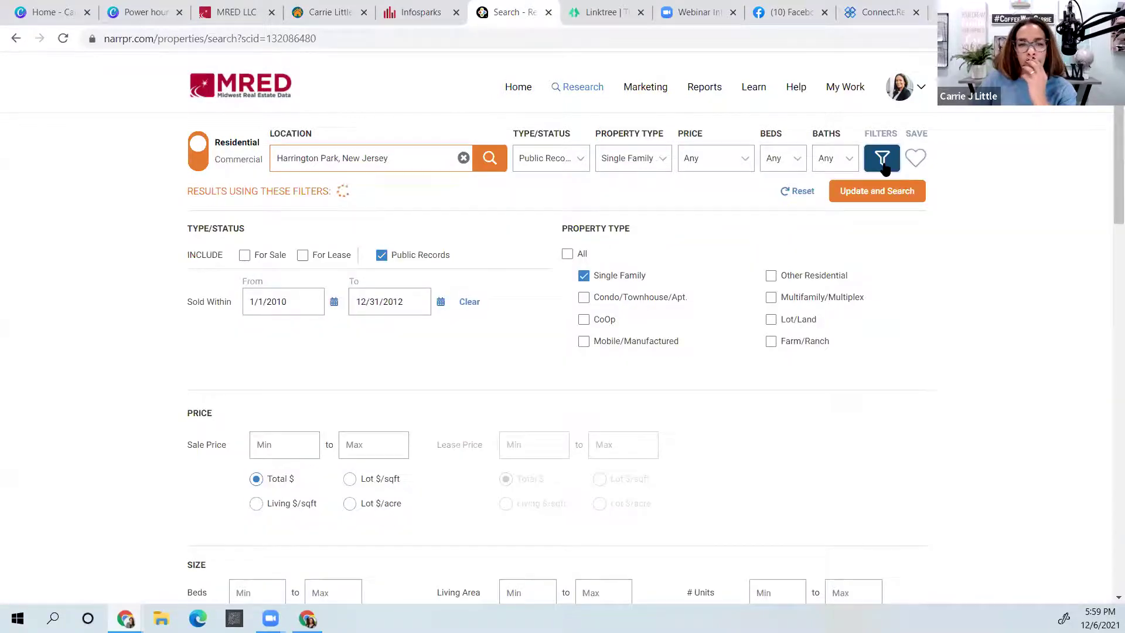
pyautogui.click(308, 298)
pyautogui.scroll(-5, 419, 399)
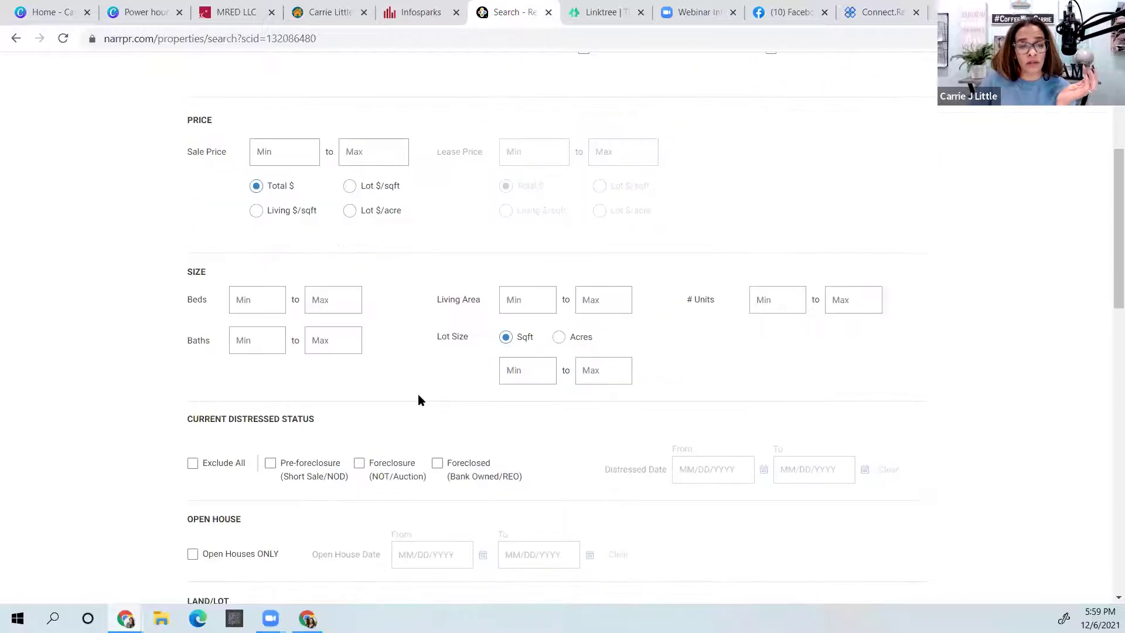
pyautogui.scroll(-4, 244, 307)
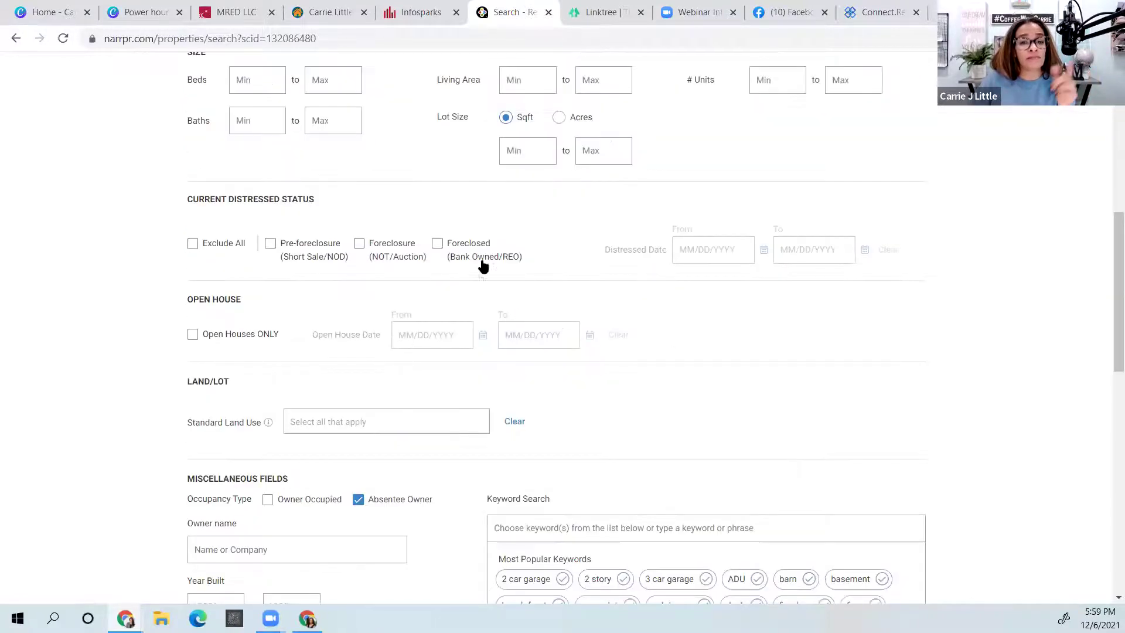
pyautogui.click(360, 501)
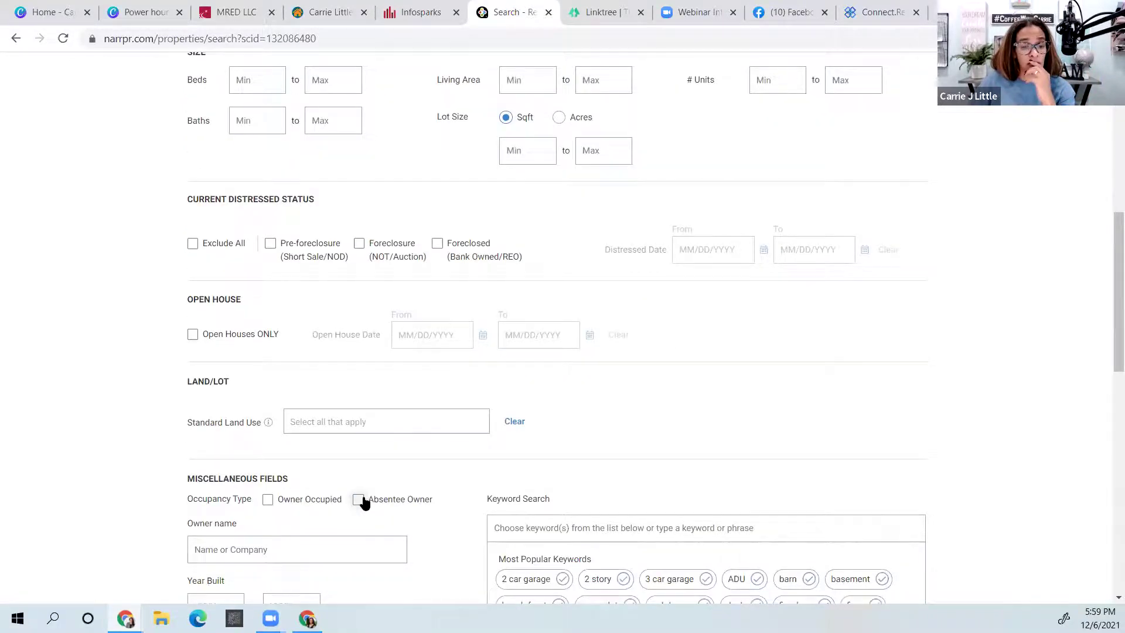
pyautogui.scroll(5, 967, 476)
pyautogui.scroll(4, 967, 476)
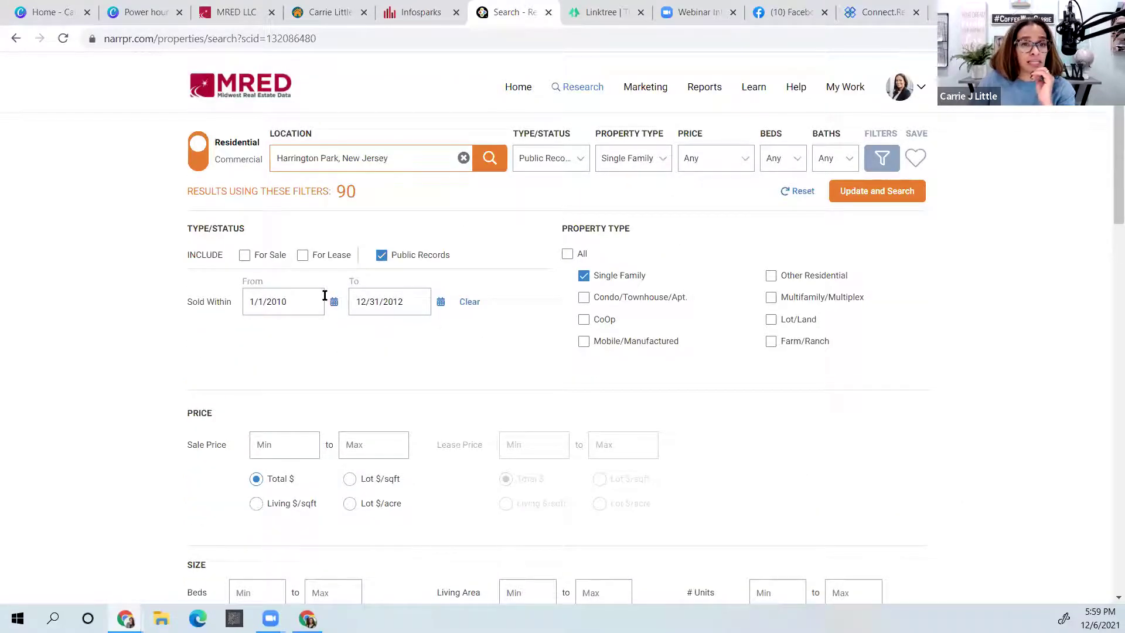
# Search public records in Louisville, Kentucky, which finds no properties.
pyautogui.click(463, 159)
pyautogui.write('l')
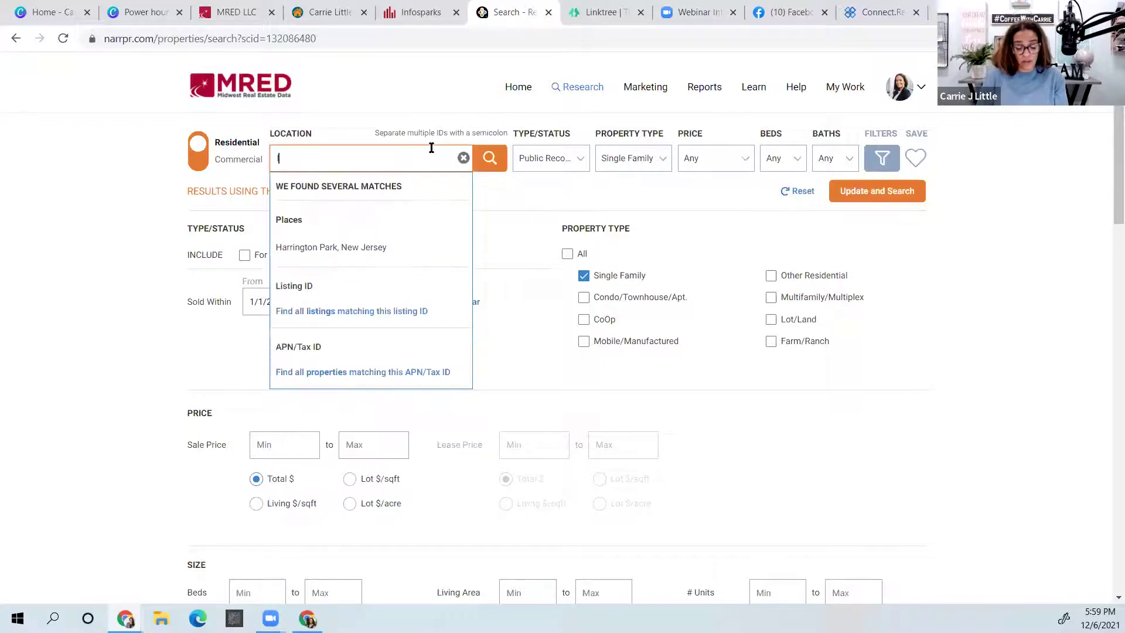
pyautogui.write('ouis')
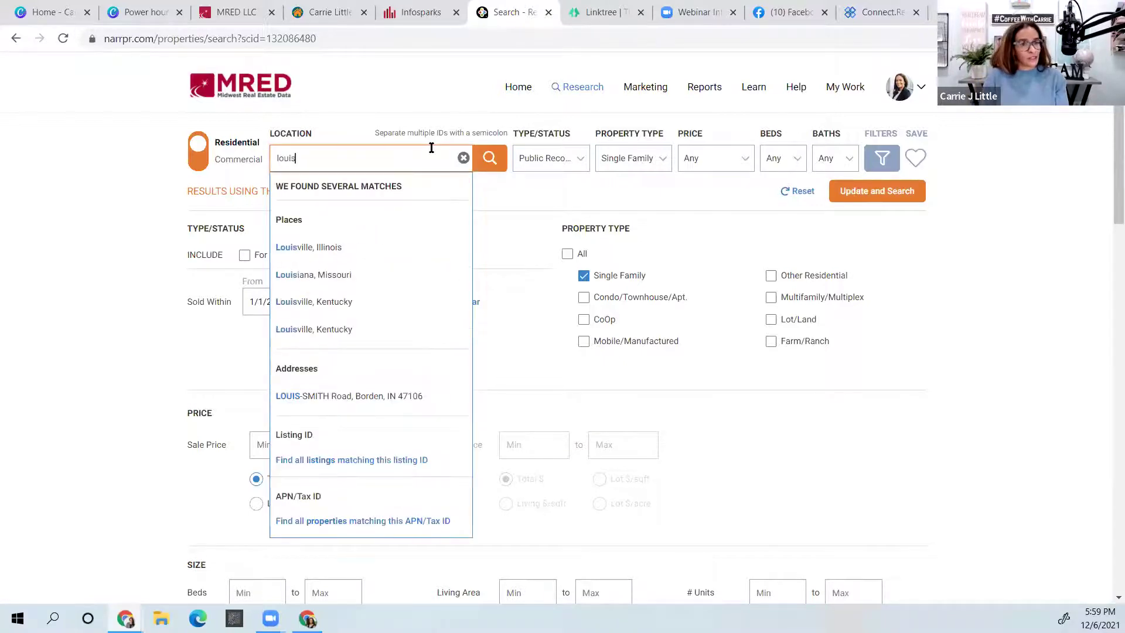
pyautogui.write('vill')
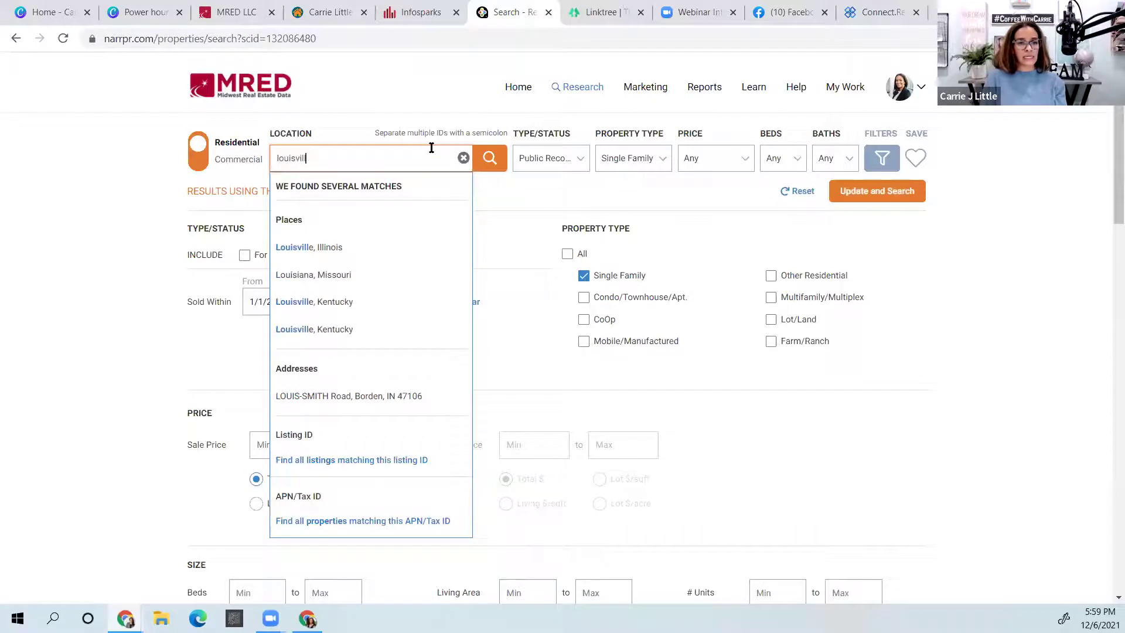
pyautogui.write('e, ky')
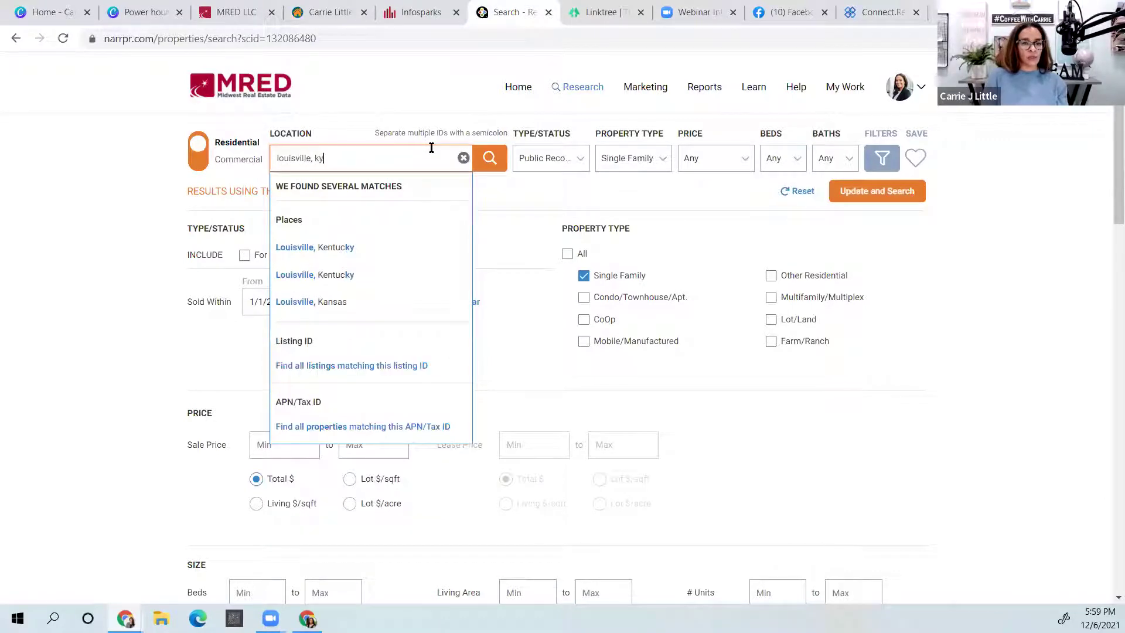
pyautogui.click(340, 251)
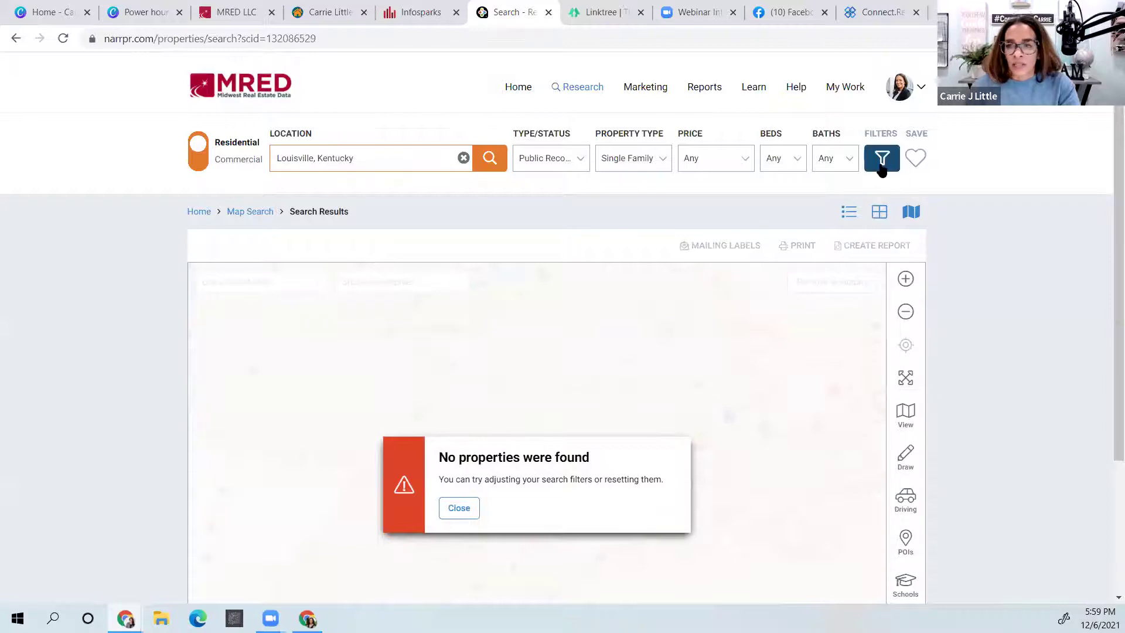
pyautogui.click(882, 158)
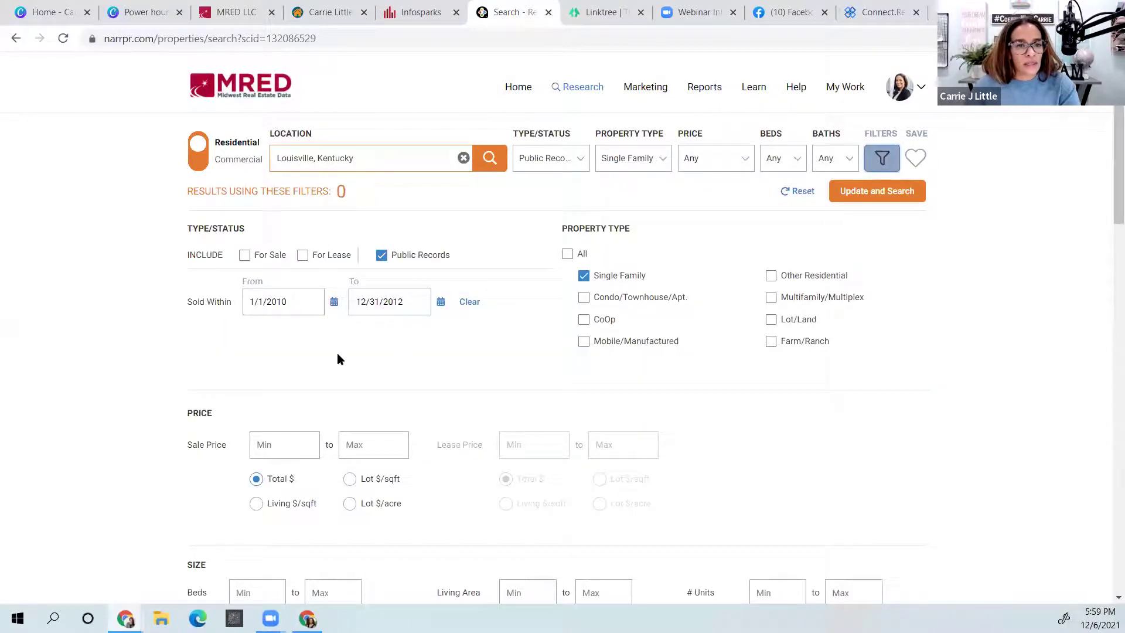
pyautogui.click(388, 165)
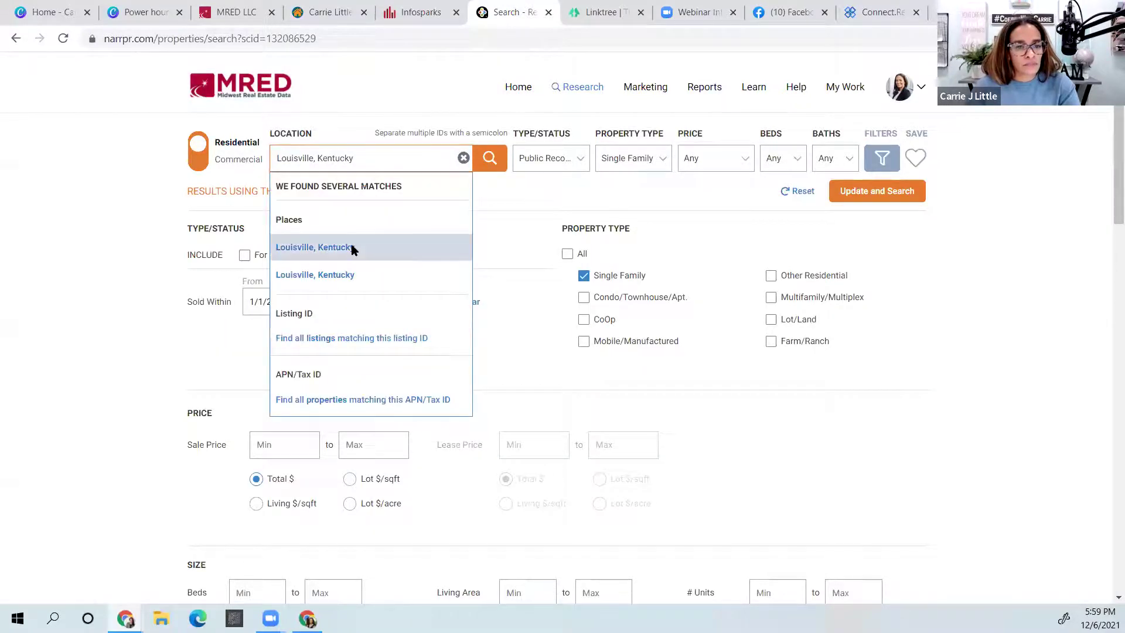
pyautogui.click(352, 248)
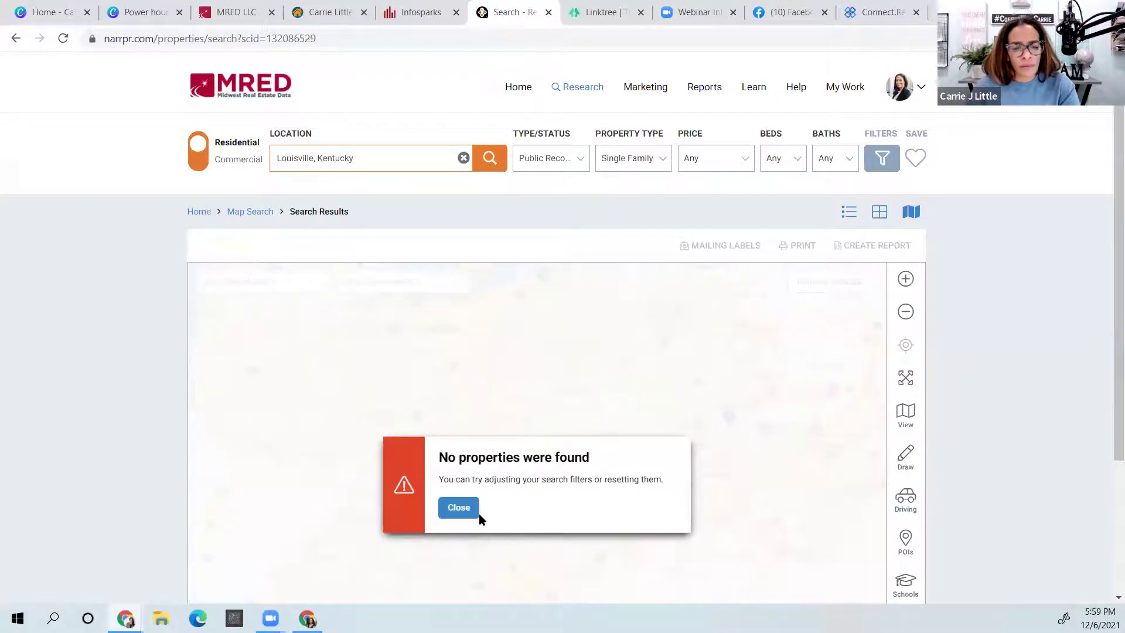
pyautogui.click(461, 510)
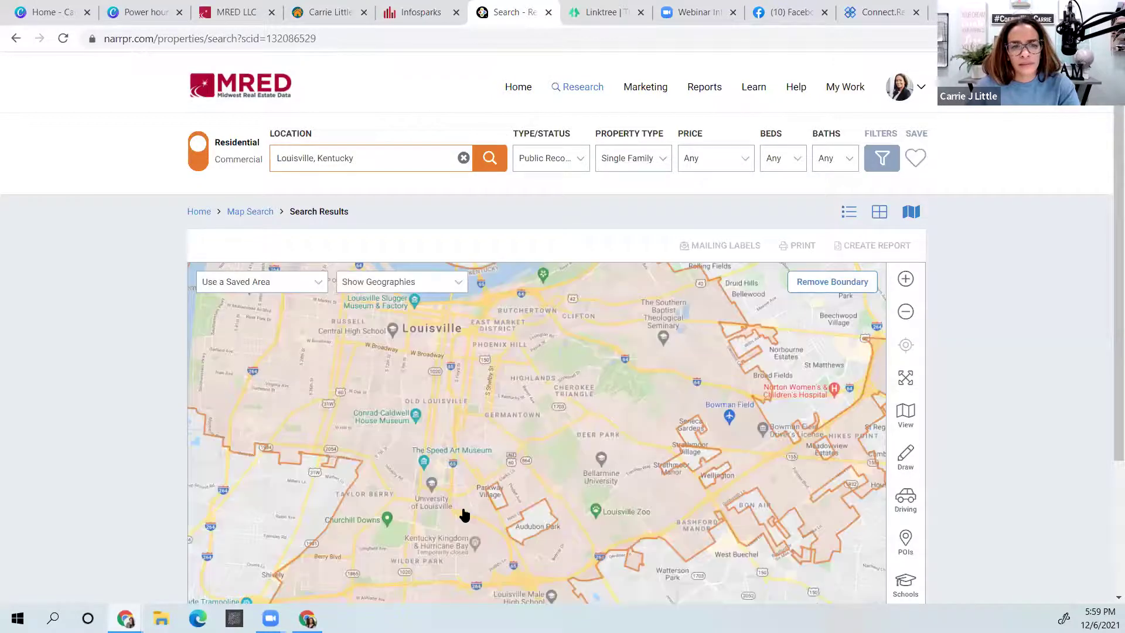
# Begin changing the sold-from date year in the filters.
pyautogui.click(877, 163)
pyautogui.click(300, 311)
pyautogui.press('BackSpace')
pyautogui.press('BackSpace')
# Finish the sold-from date as 1/1/2009 and revise the sold-to end year.
pyautogui.write('09')
pyautogui.click(413, 302)
pyautogui.press('BackSpace')
pyautogui.press('BackSpace')
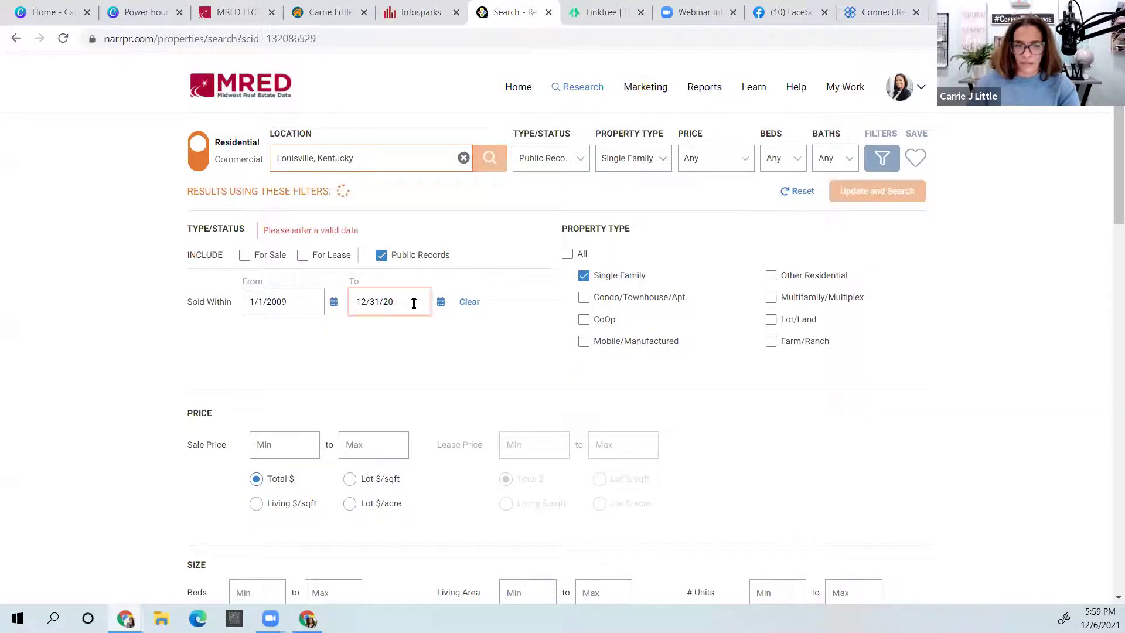
pyautogui.write('16')
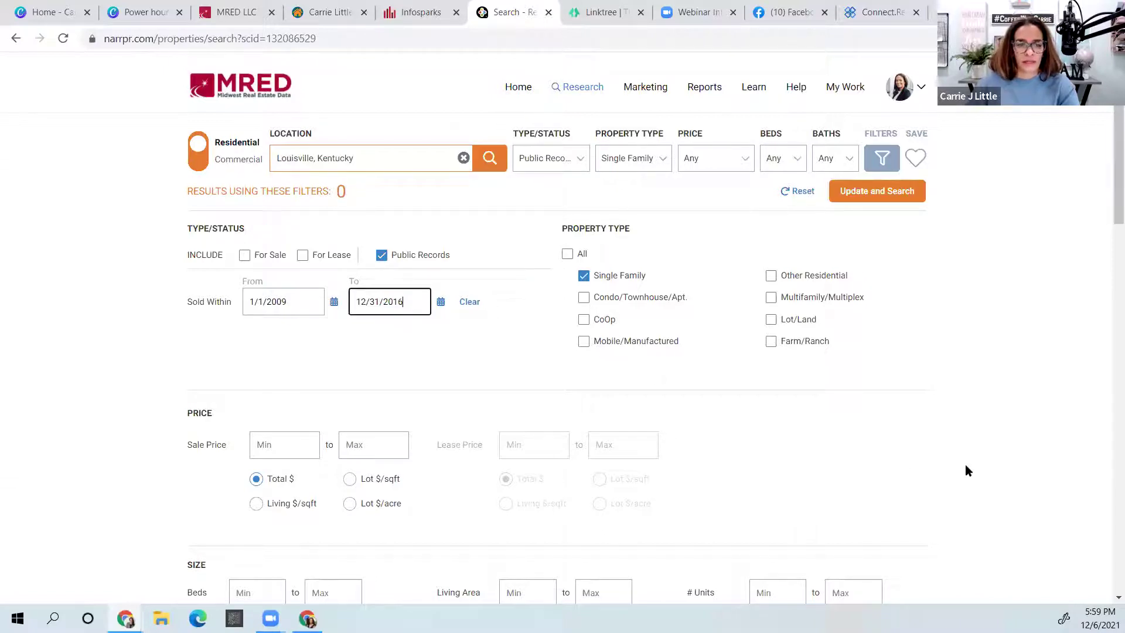
pyautogui.scroll(-5, 966, 463)
pyautogui.scroll(-8, 972, 461)
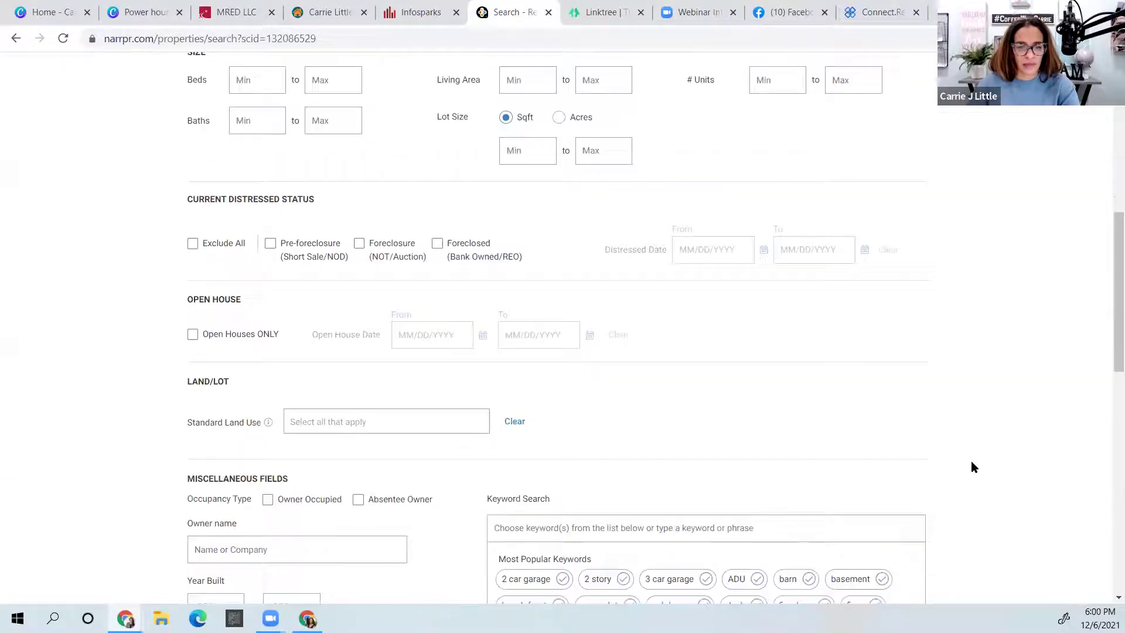
pyautogui.scroll(2, 990, 424)
pyautogui.scroll(12, 996, 416)
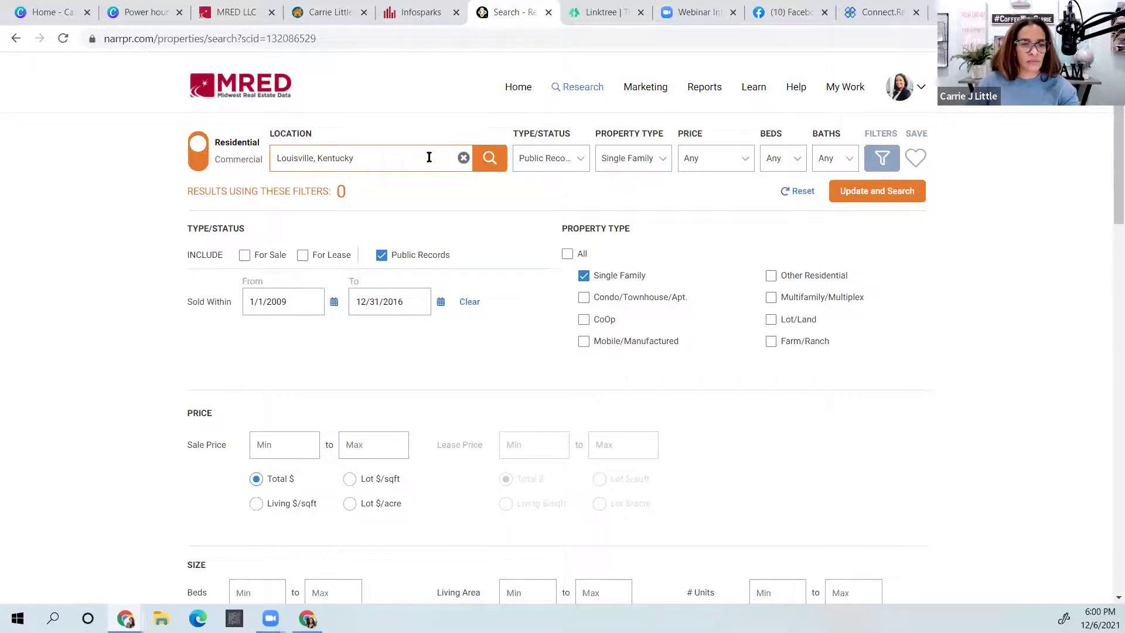
# Remove the Louisville, Kentucky location and clear both sold-within dates.
pyautogui.click(429, 157)
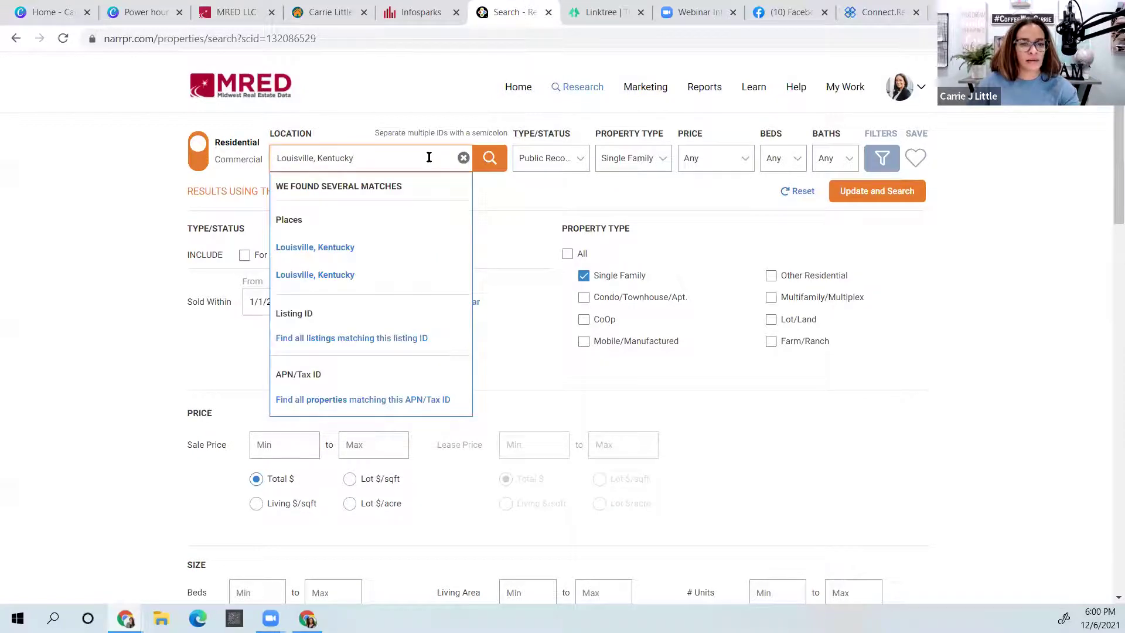
pyautogui.click(463, 158)
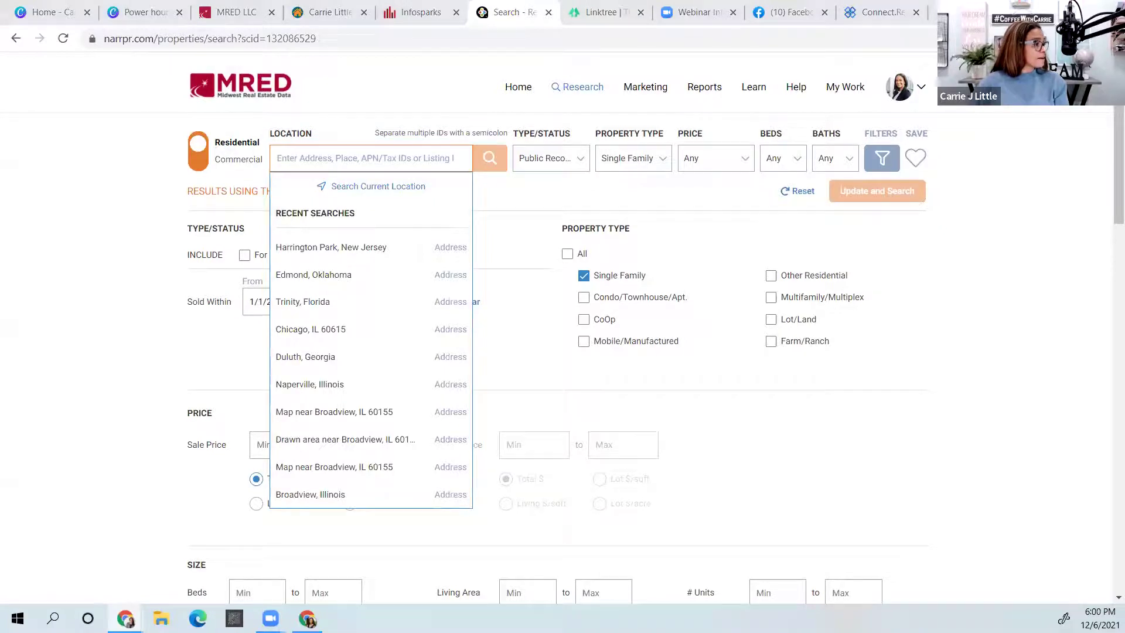
pyautogui.click(1073, 446)
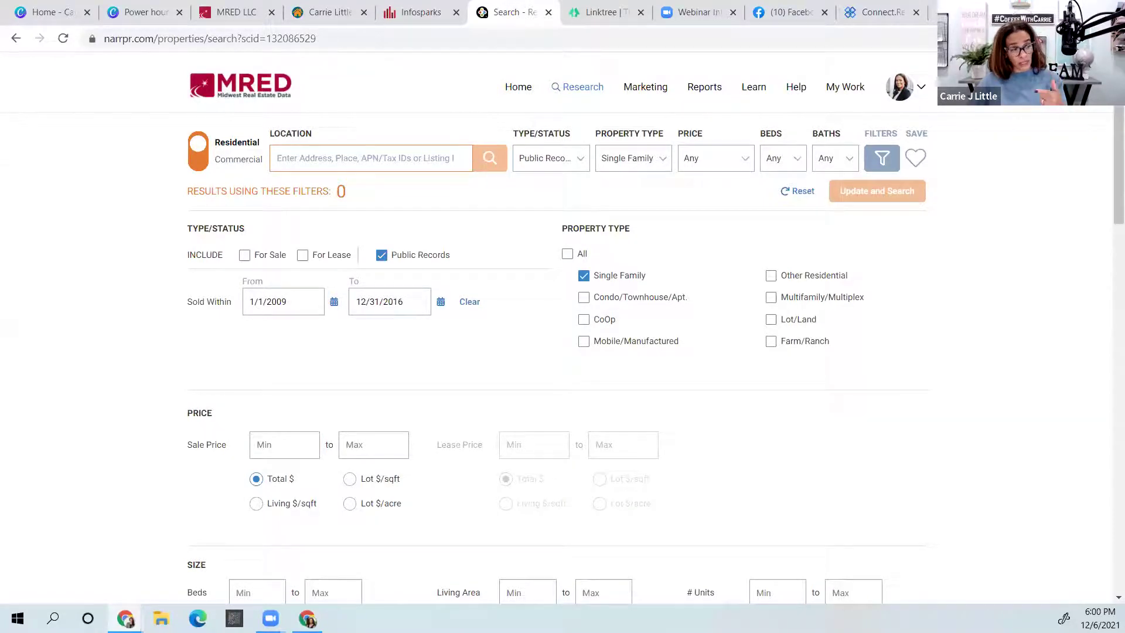
pyautogui.click(298, 301)
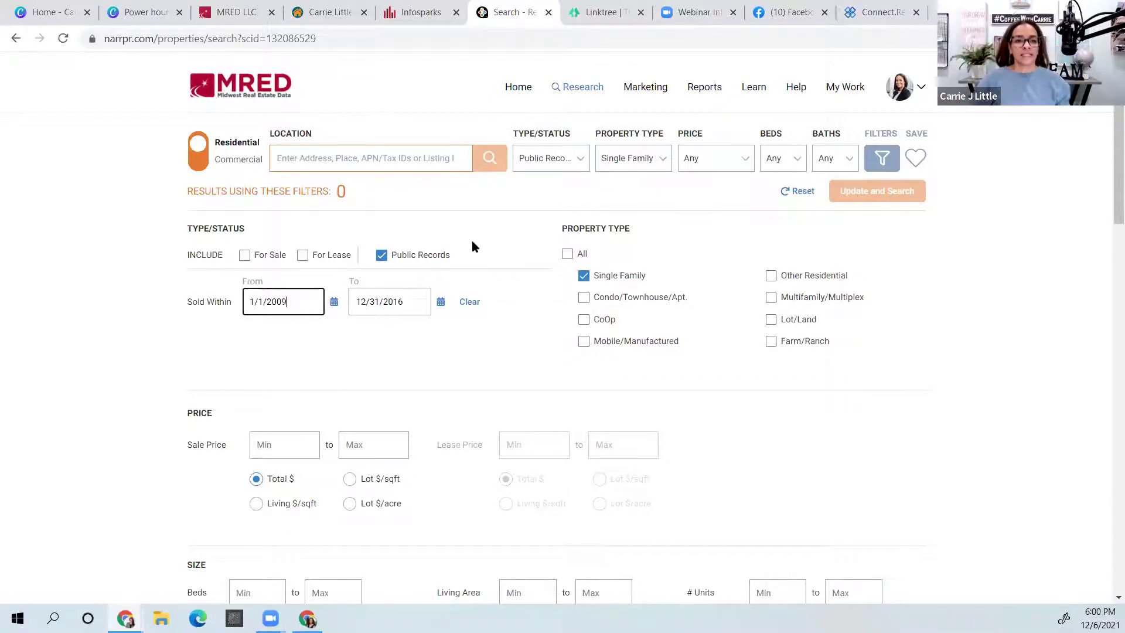
pyautogui.click(191, 331)
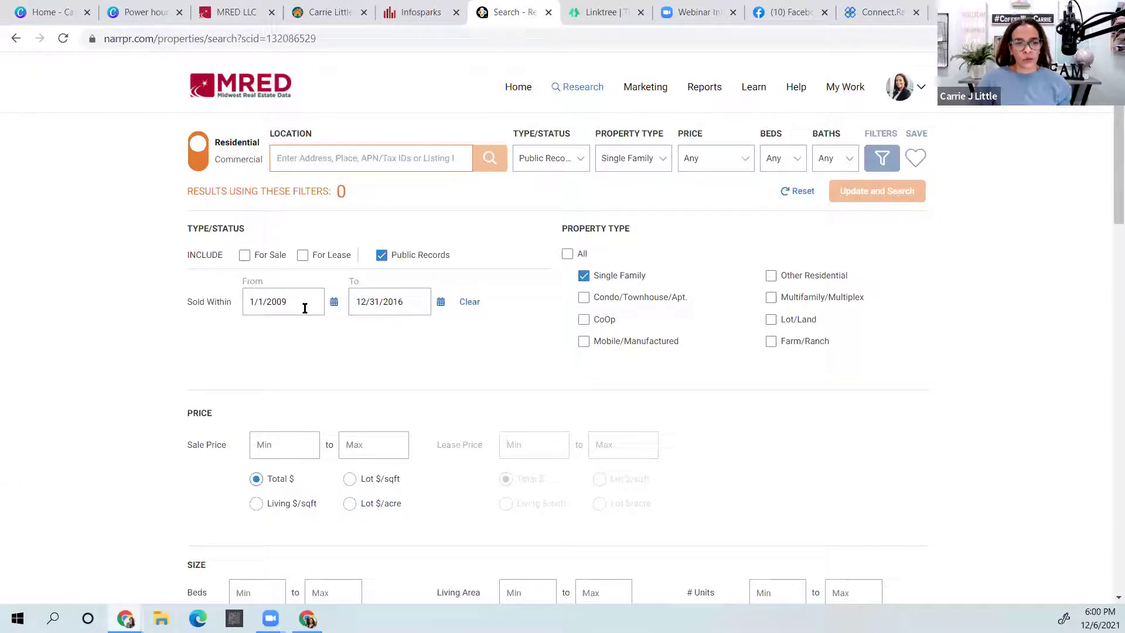
pyautogui.click(472, 303)
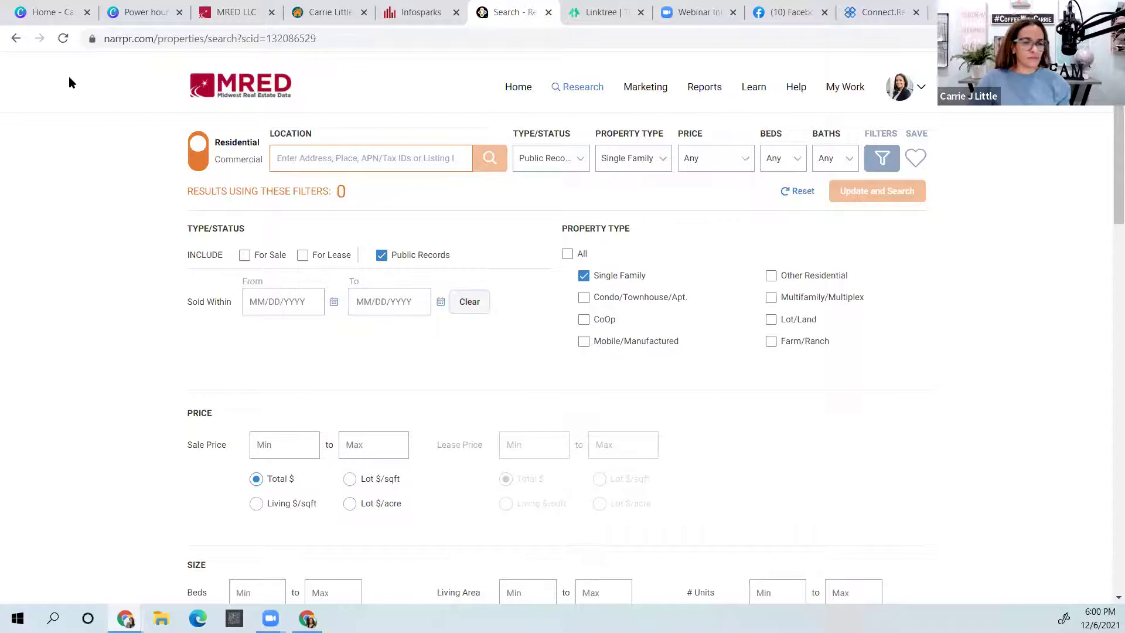
# Search public records for Southfield, MI 48076.
pyautogui.click(300, 164)
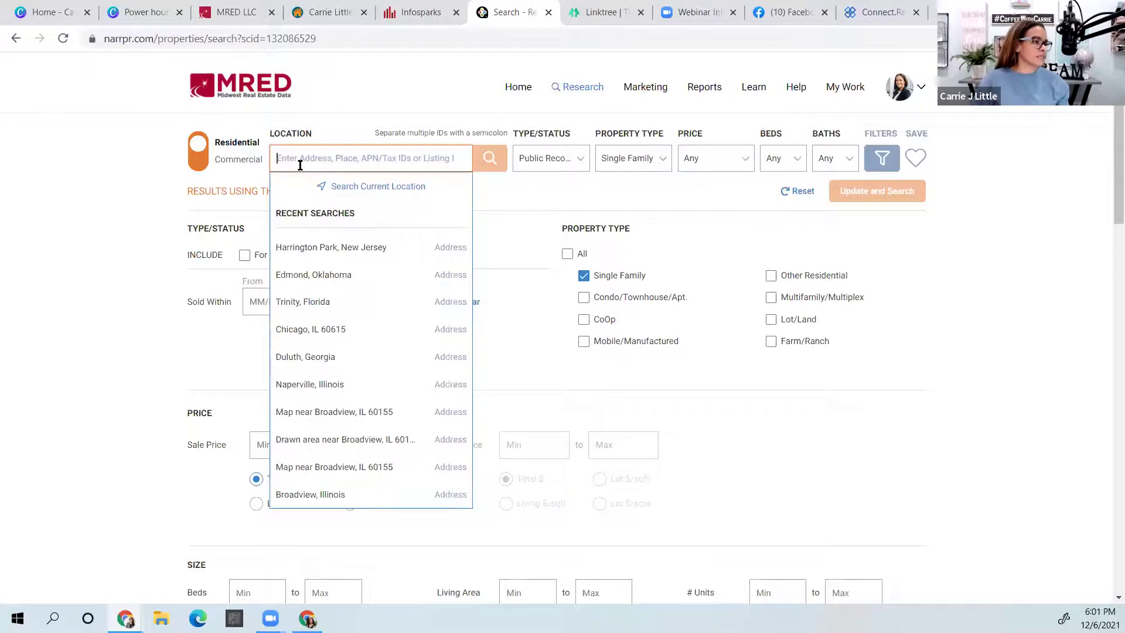
pyautogui.write('48076')
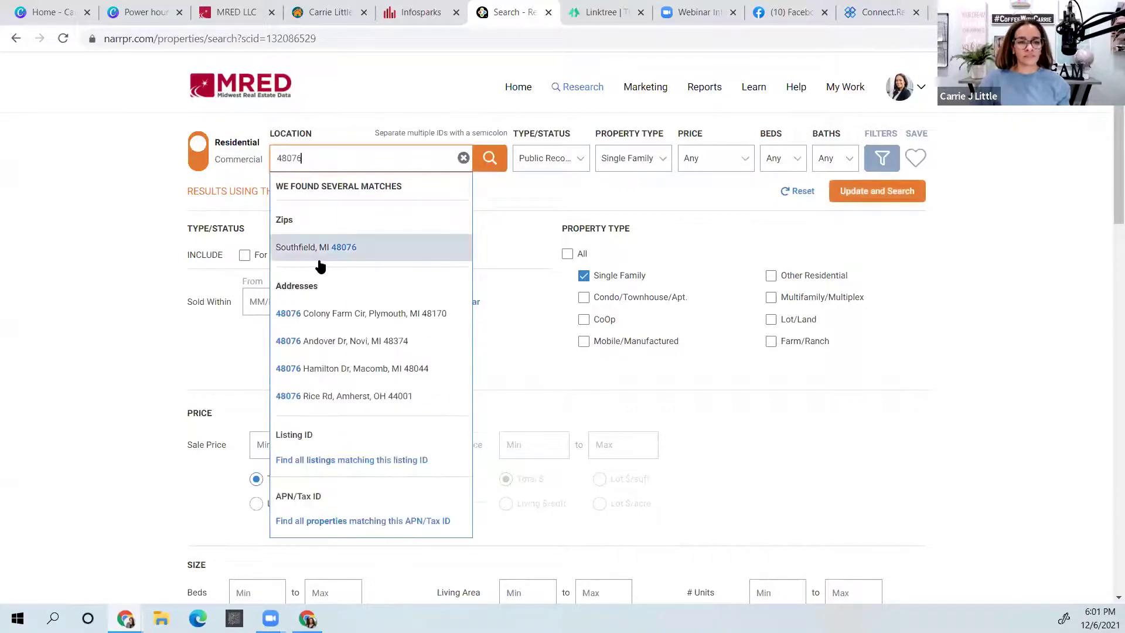
pyautogui.click(320, 260)
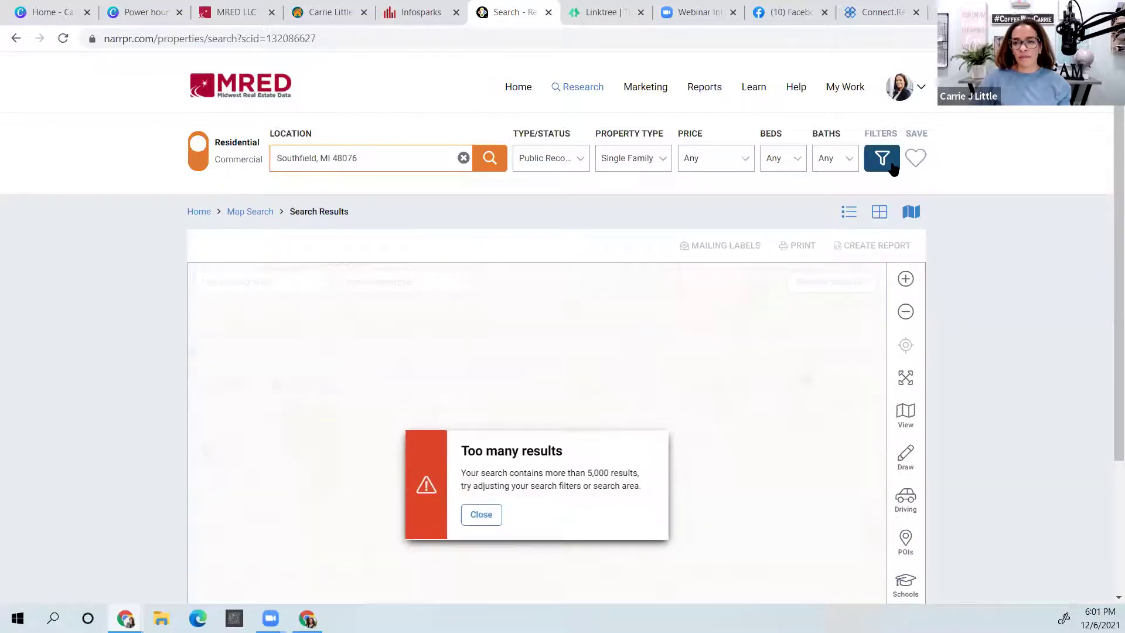
# Add the Pre-foreclosure filter and rerun, which finds no properties.
pyautogui.click(892, 167)
pyautogui.scroll(-3, 972, 360)
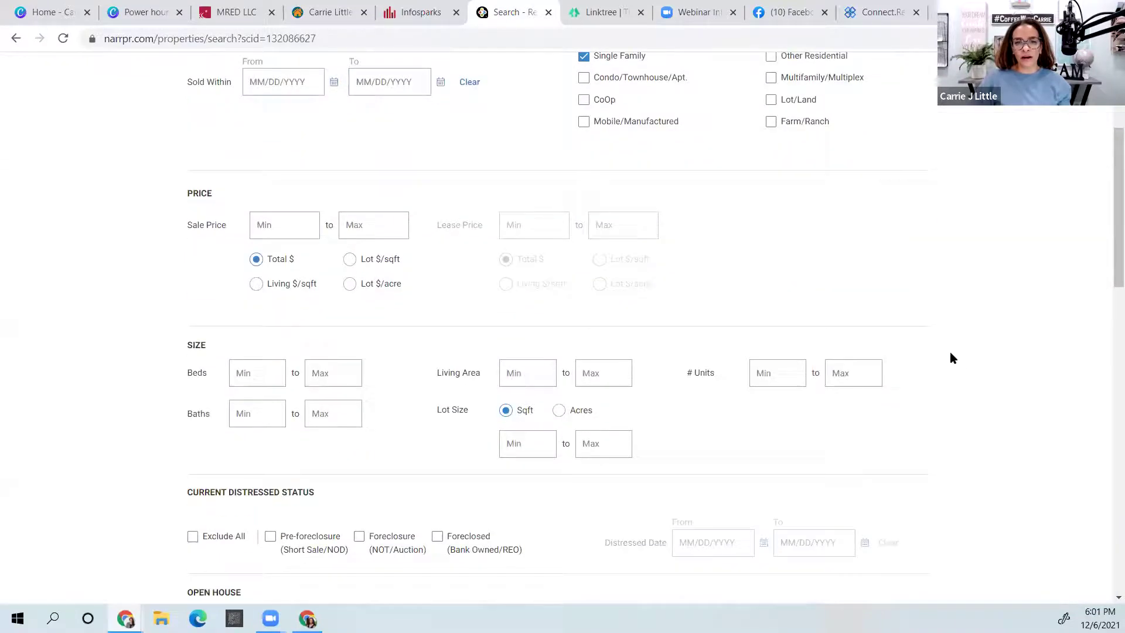
pyautogui.scroll(-3, 951, 357)
pyautogui.click(270, 391)
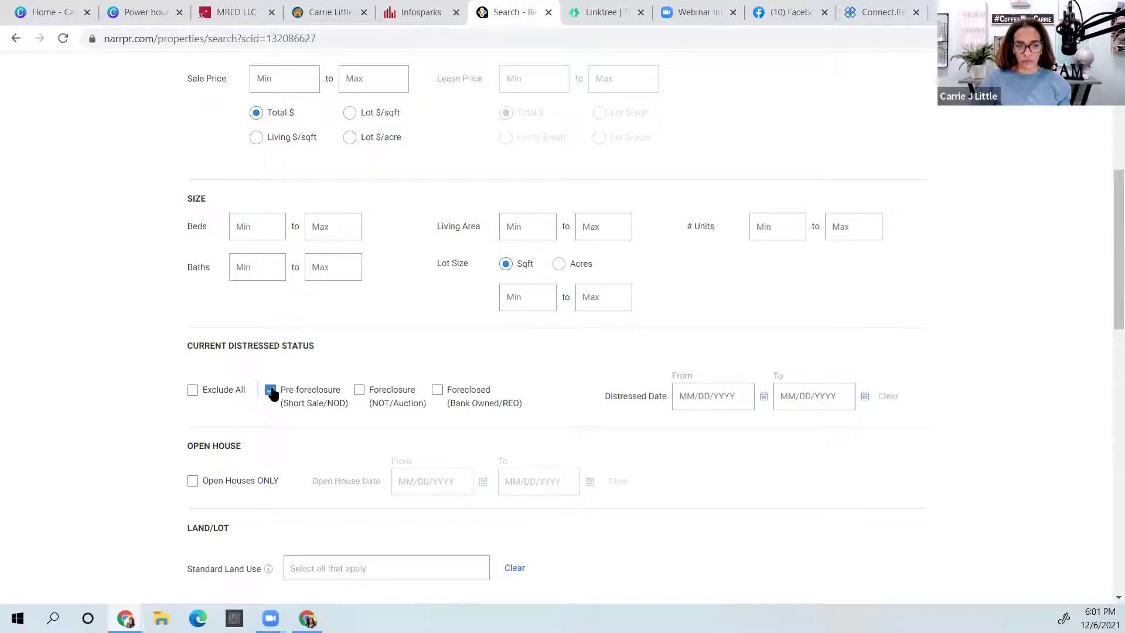
pyautogui.scroll(7, 1018, 338)
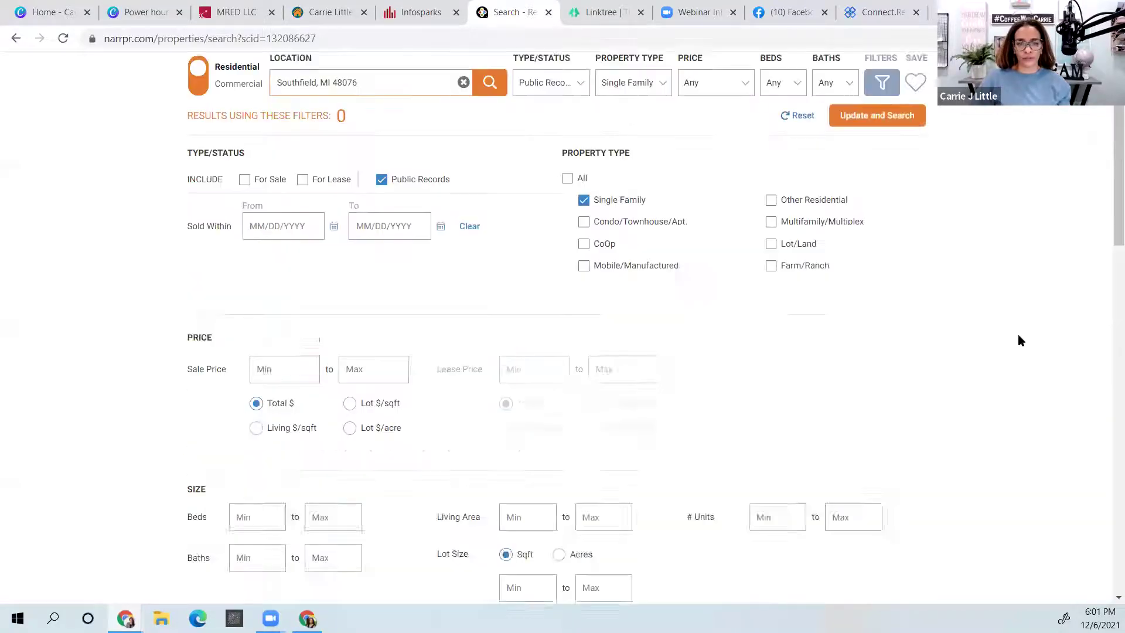
pyautogui.click(864, 189)
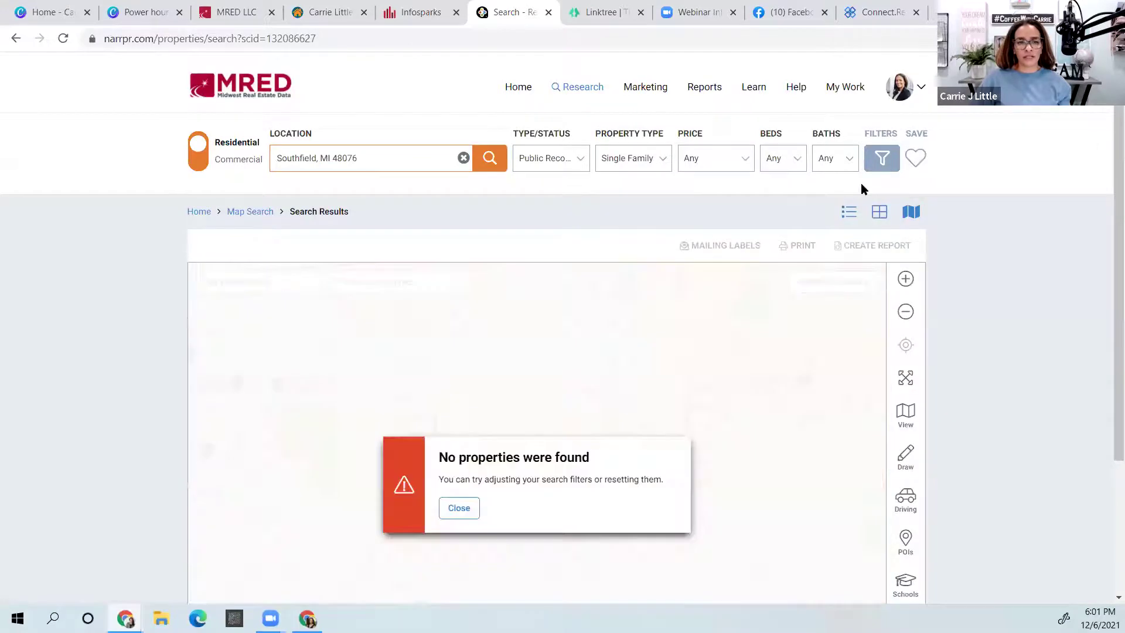
pyautogui.click(456, 508)
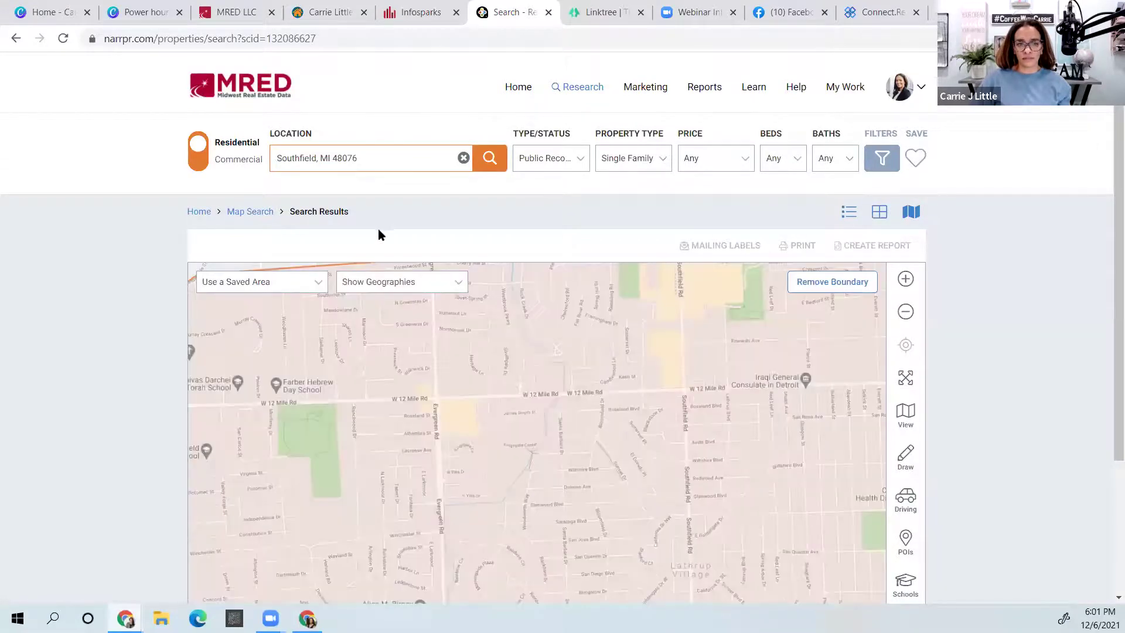
# Replace the location with ZIP 60172, showing 5 matching results.
pyautogui.moveTo(373, 164); pyautogui.dragTo(228, 147)
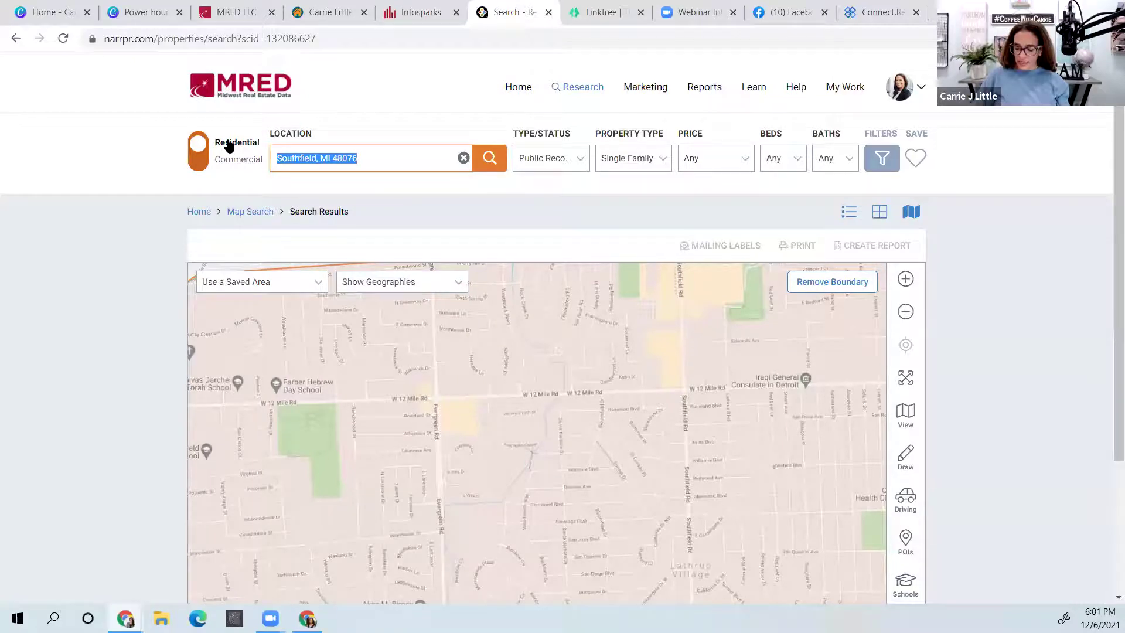
pyautogui.write('60172')
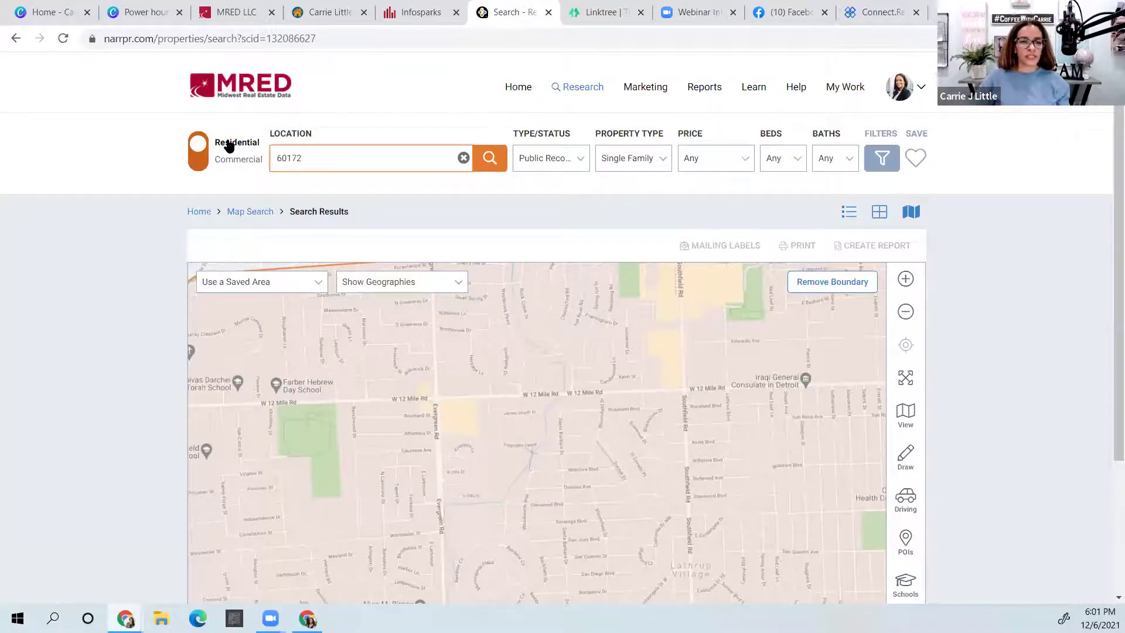
pyautogui.click(880, 159)
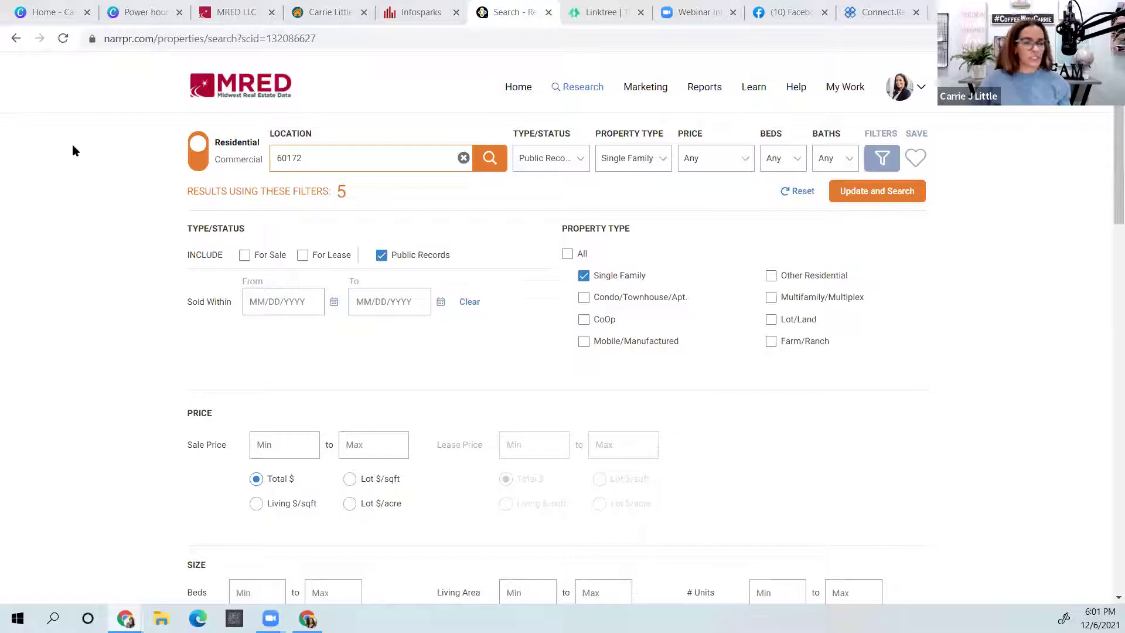
# Replace the location with ZIP 60441.
pyautogui.moveTo(313, 153); pyautogui.dragTo(221, 146)
pyautogui.write('6041')
pyautogui.press('BackSpace')
pyautogui.write('41')
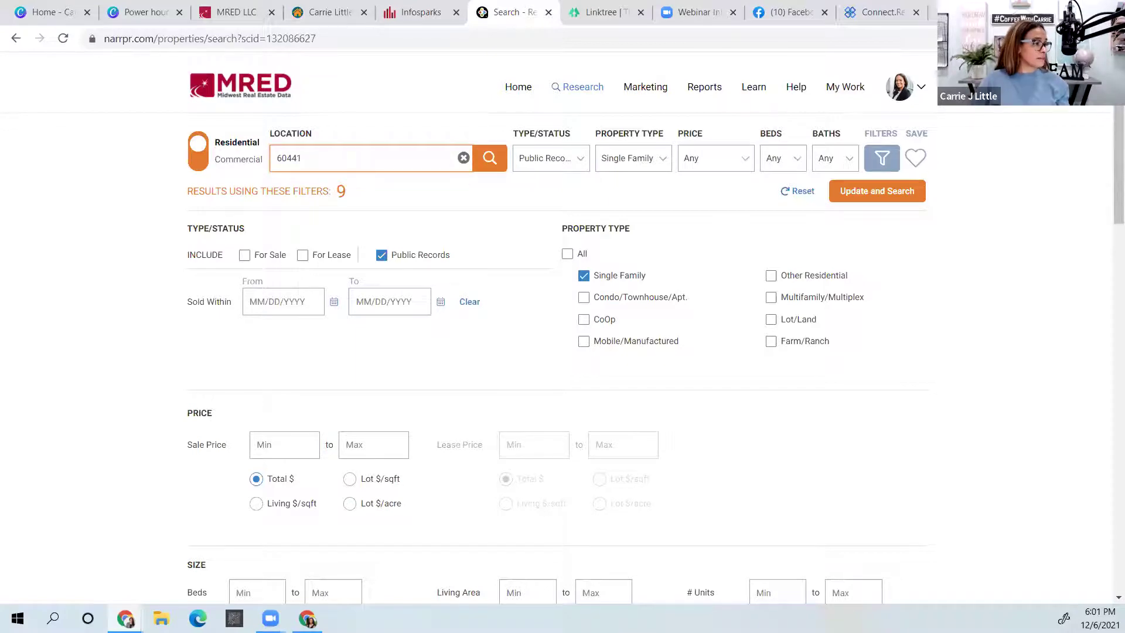
# Search public records for Maywood, Illinois.
pyautogui.click(464, 157)
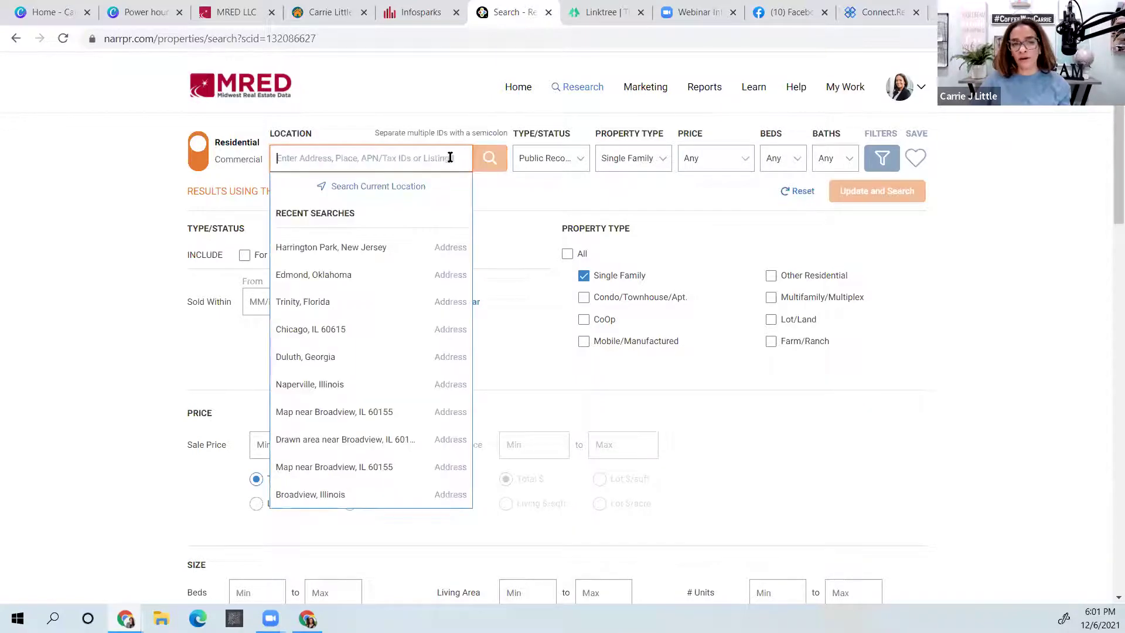
pyautogui.write('maywood')
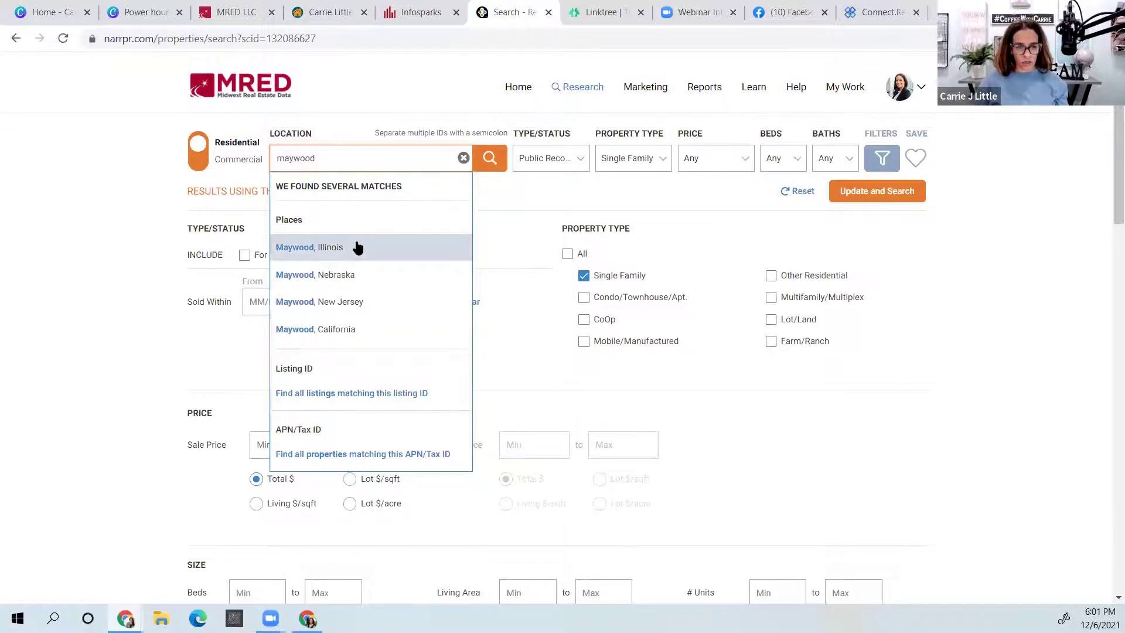
pyautogui.click(357, 246)
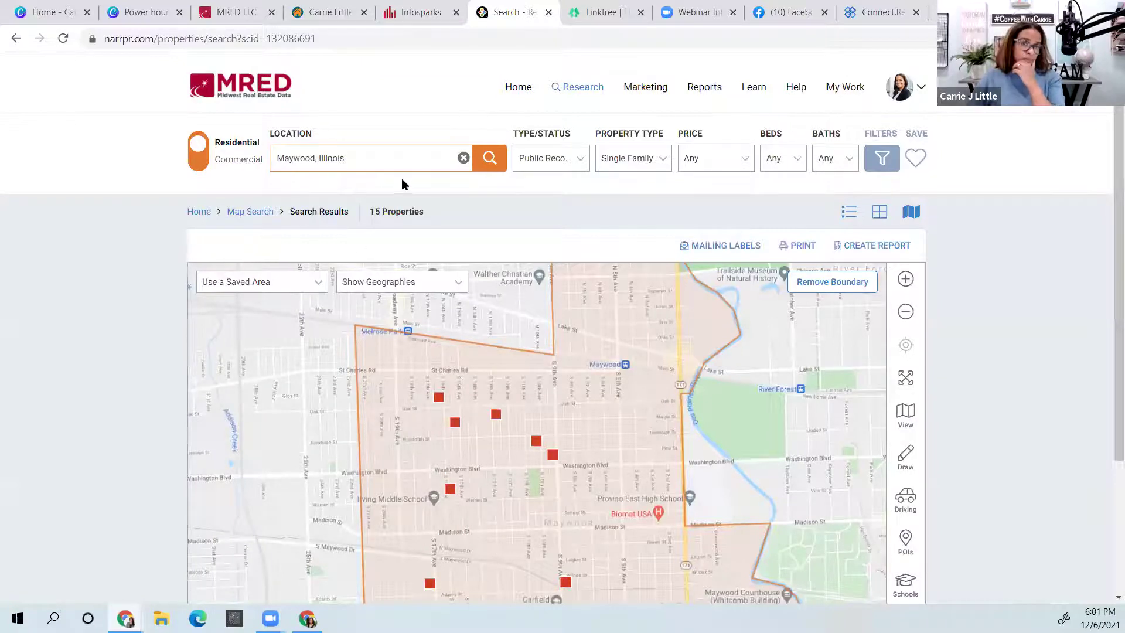
# Search Plainfield, Illinois, showing 27 properties on the map.
pyautogui.click(463, 158)
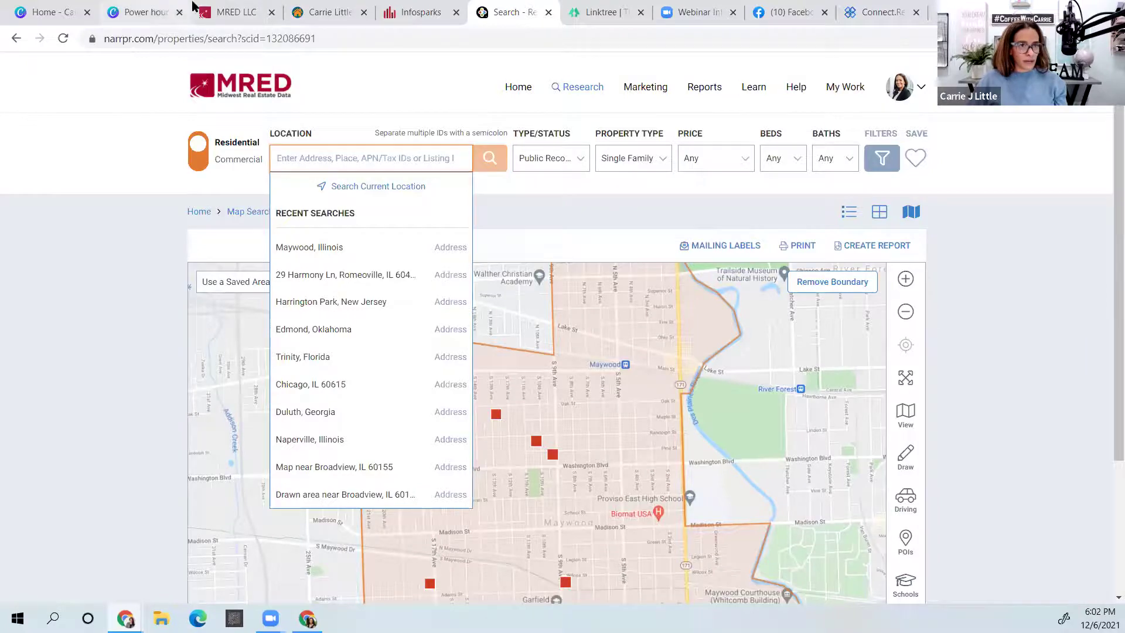
pyautogui.click(141, 12)
pyautogui.hotkey('ctrl', 'w')
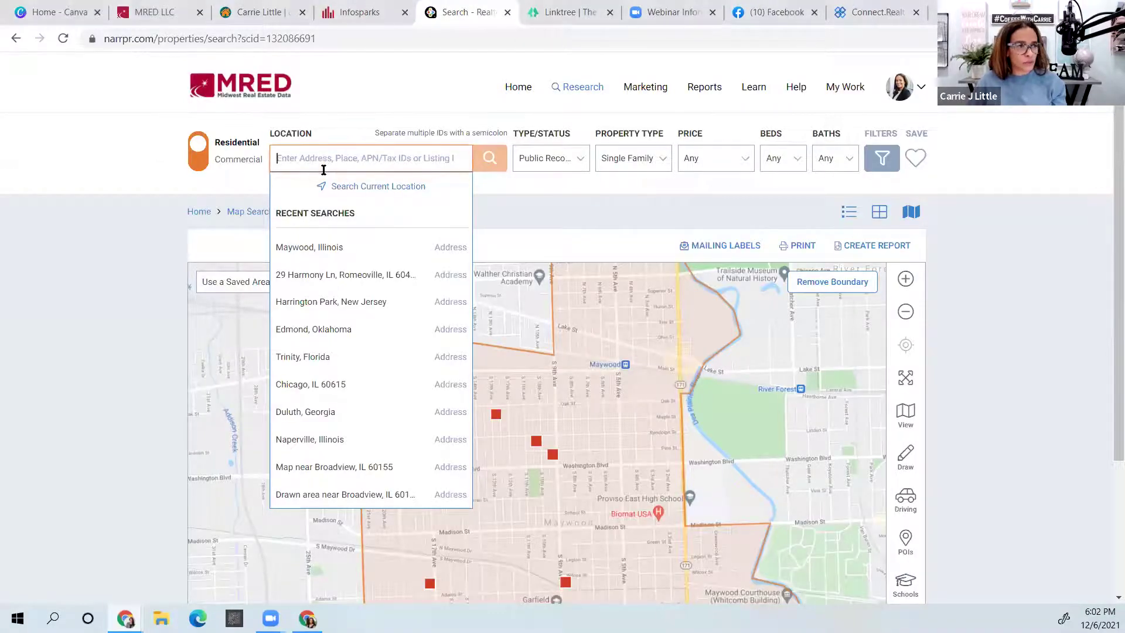
pyautogui.write('plainfield')
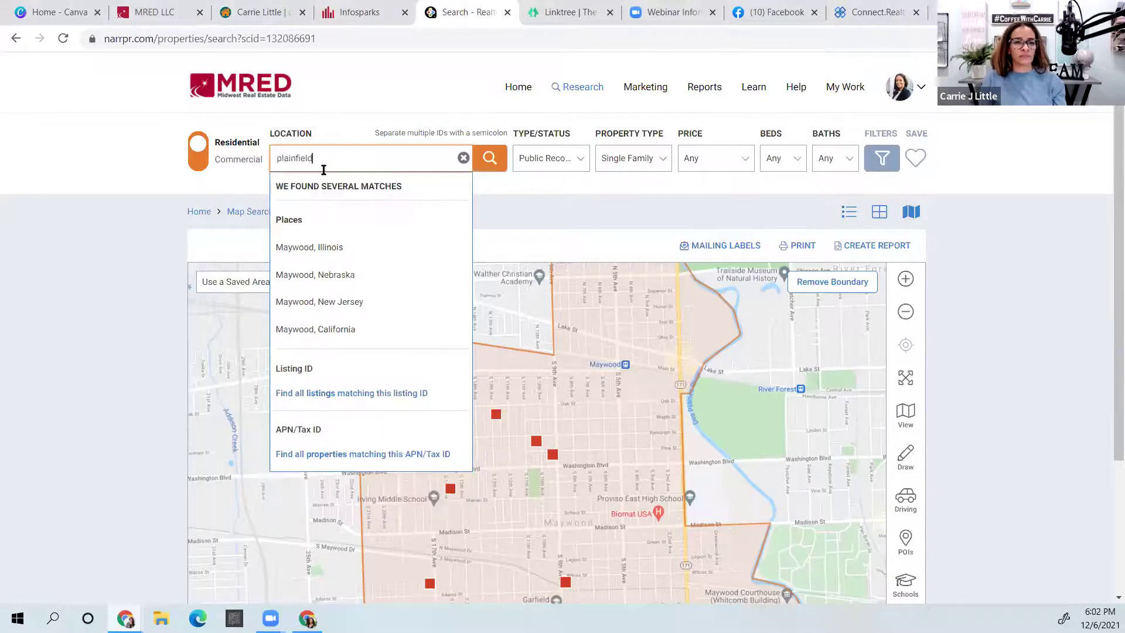
pyautogui.click(328, 248)
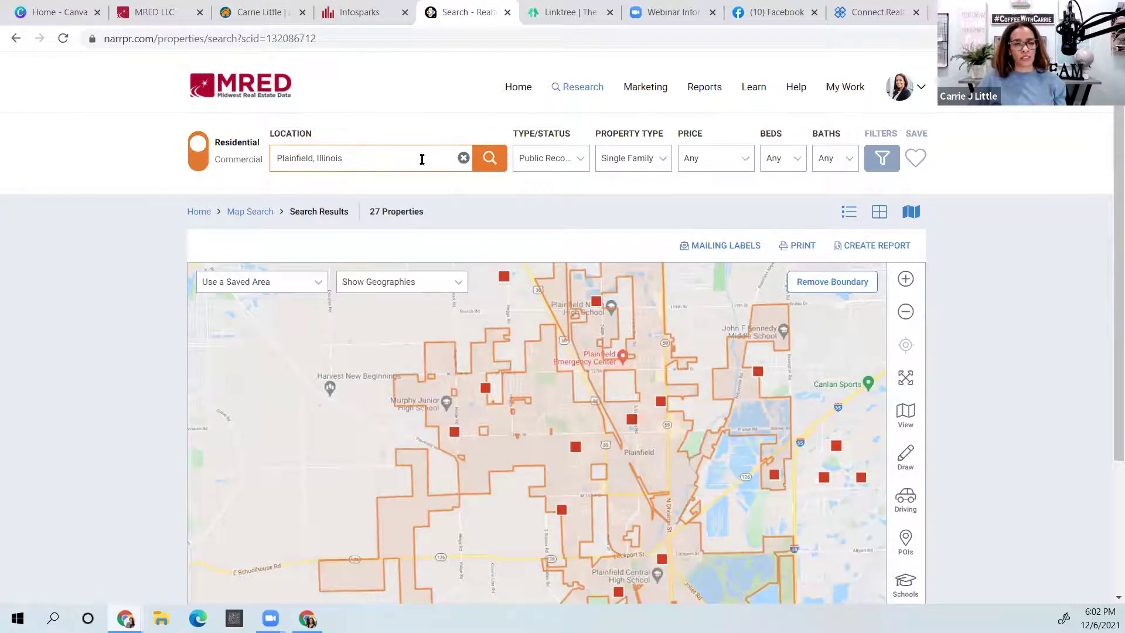
# Search public records for Atlanta, Georgia.
pyautogui.click(464, 158)
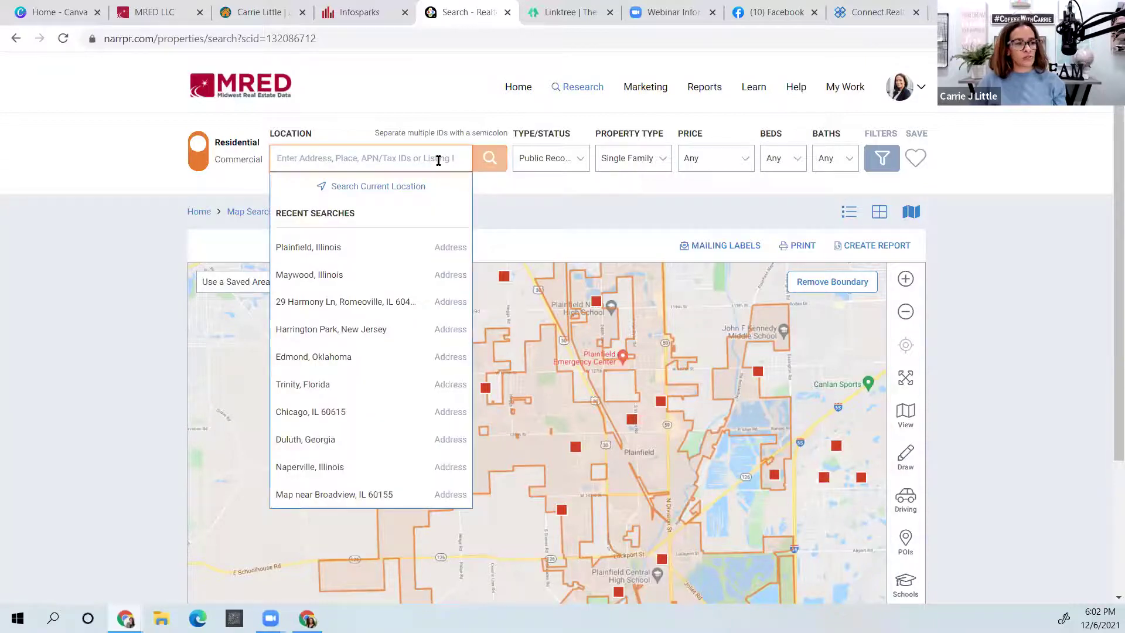
pyautogui.write('at')
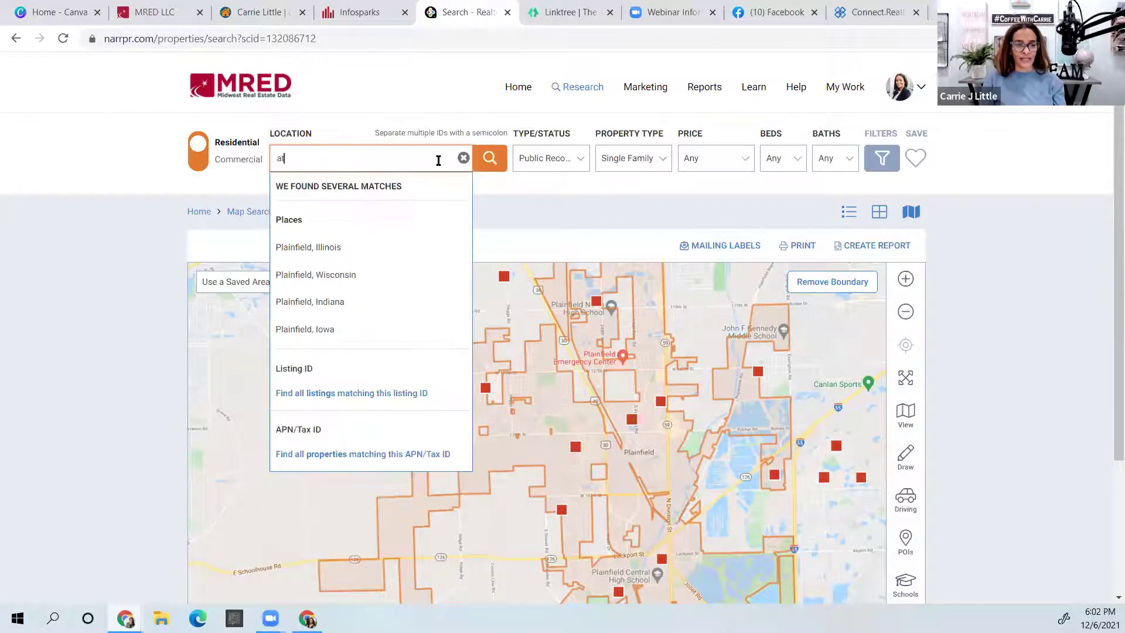
pyautogui.write('lanta geor')
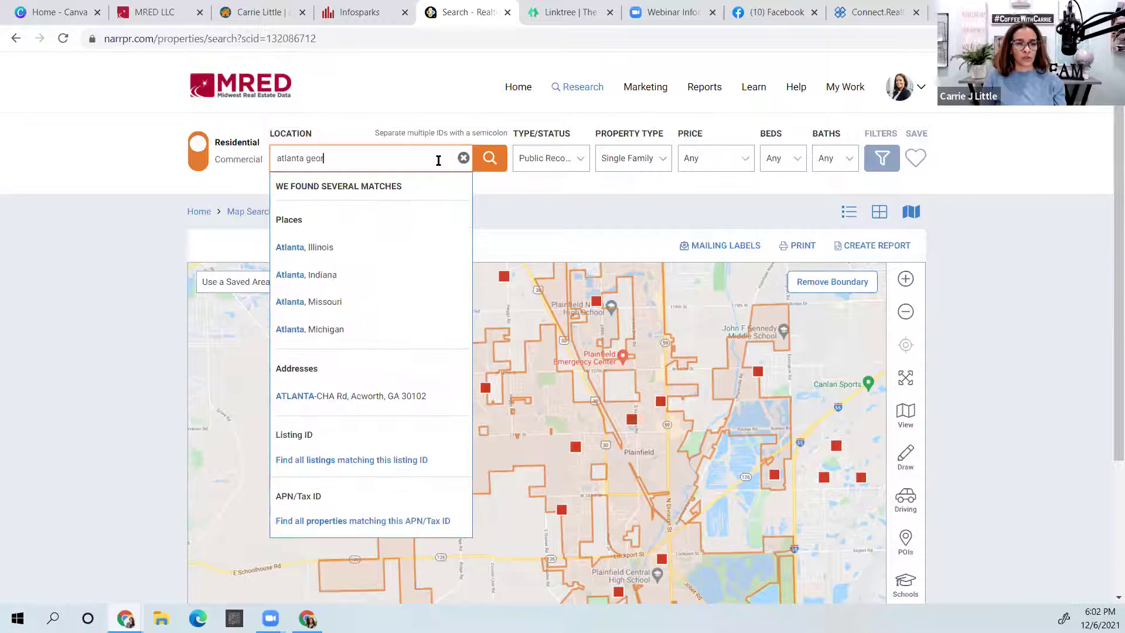
pyautogui.press('BackSpace')
pyautogui.press('BackSpace')
pyautogui.press('BackSpace')
pyautogui.press('BackSpace')
pyautogui.press('BackSpace')
pyautogui.write(', georgia')
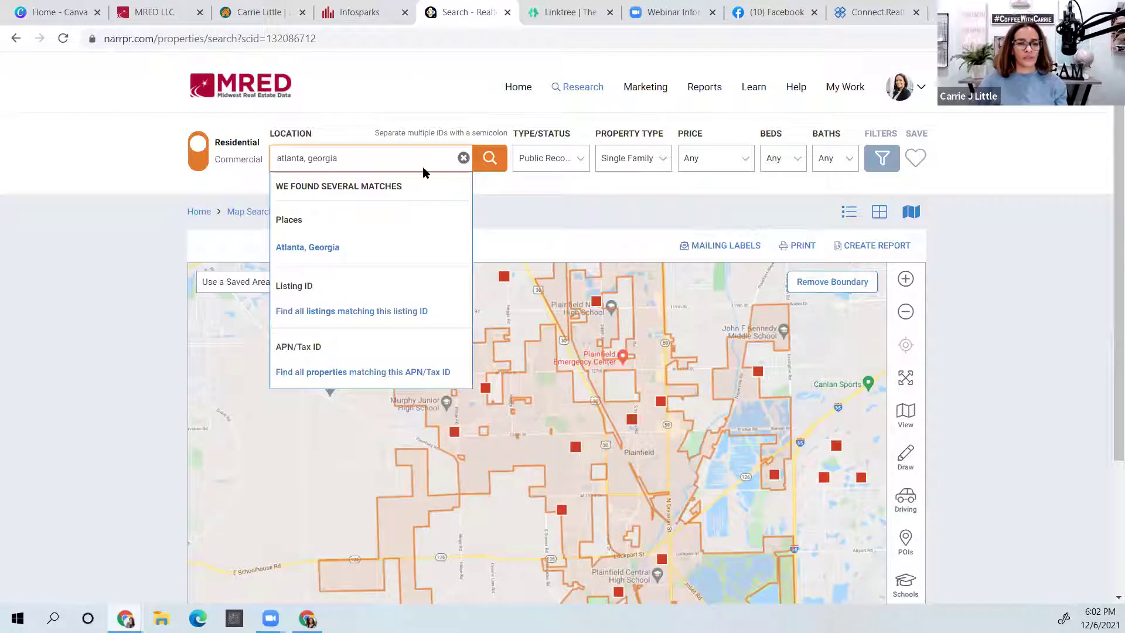
pyautogui.click(382, 244)
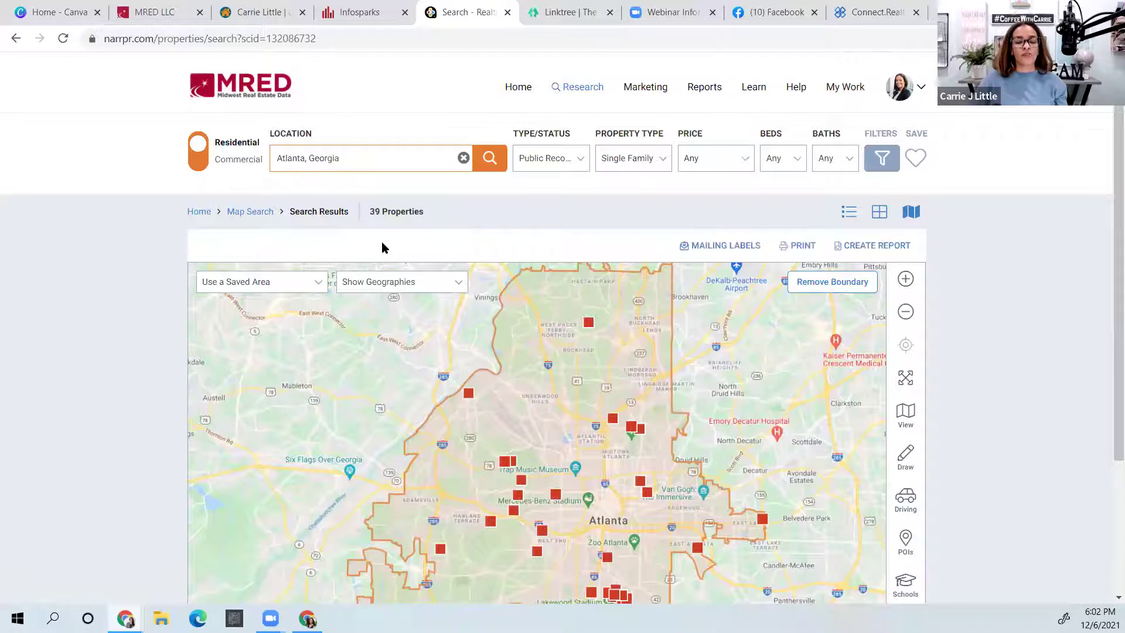
# Switch the location to Kissimmee, Florida, mapping 186 properties.
pyautogui.click(463, 158)
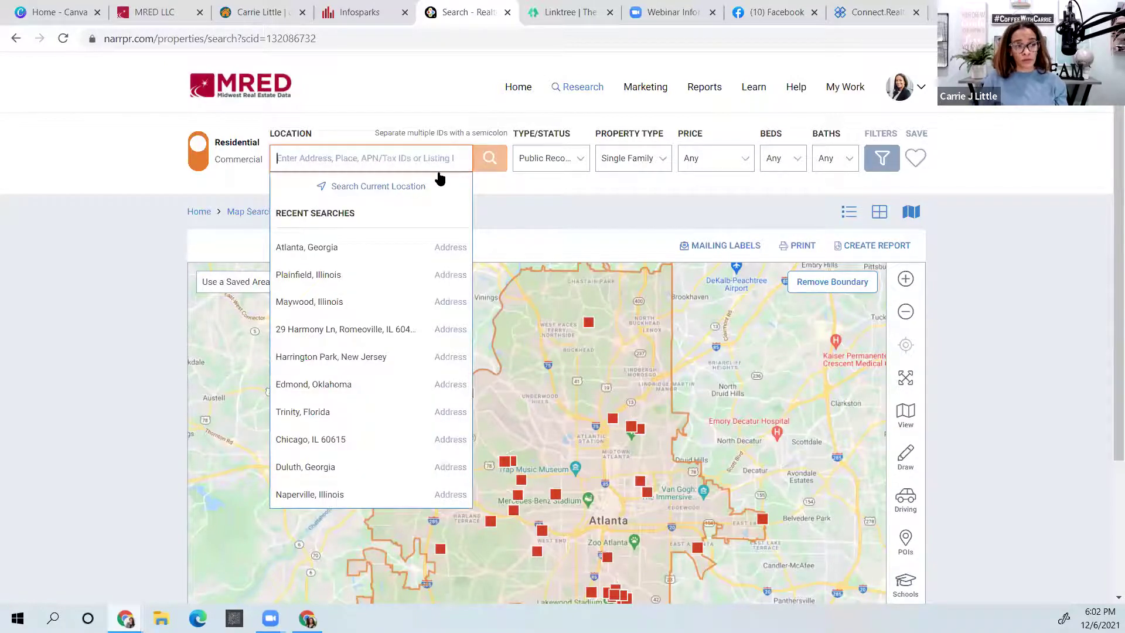
pyautogui.write('kissimme')
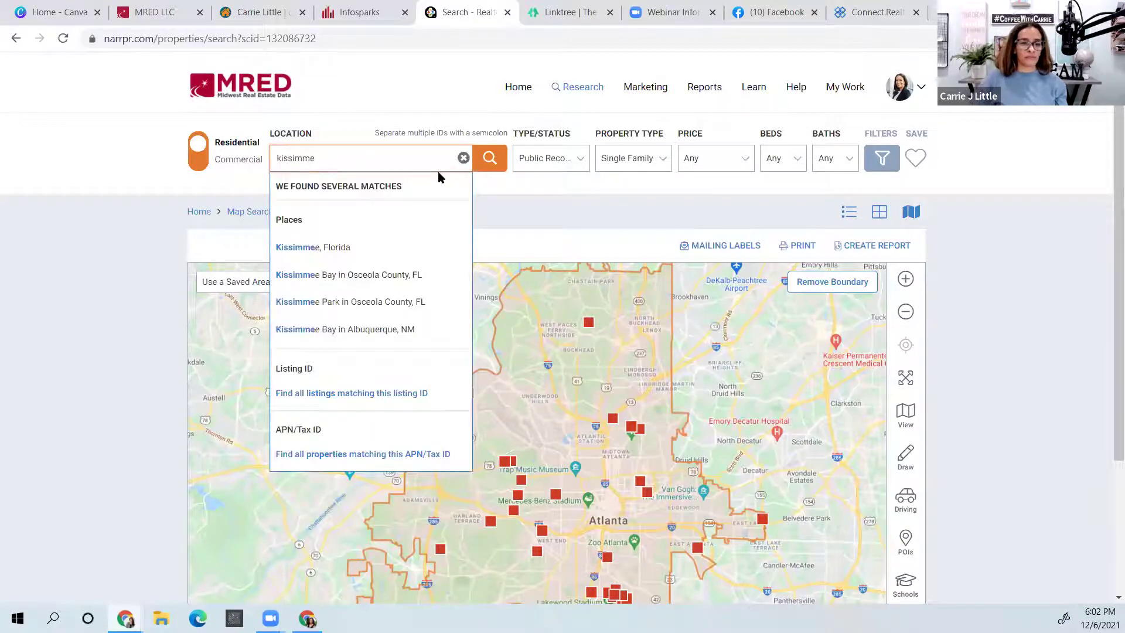
pyautogui.click(344, 245)
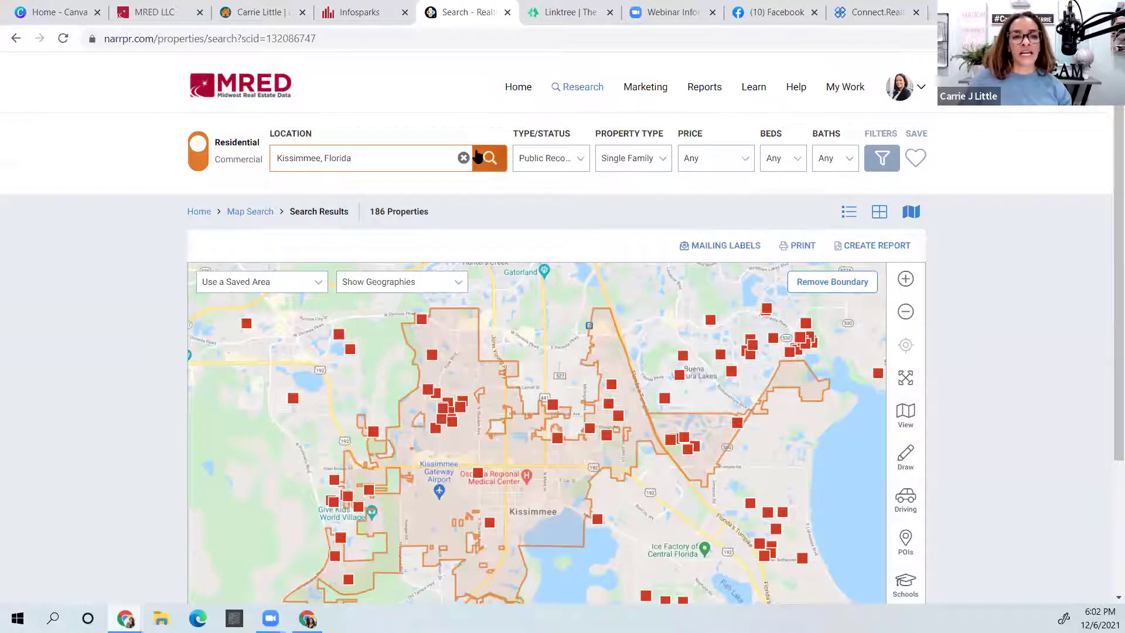
# Search public records for 'florida'.
pyautogui.click(437, 160)
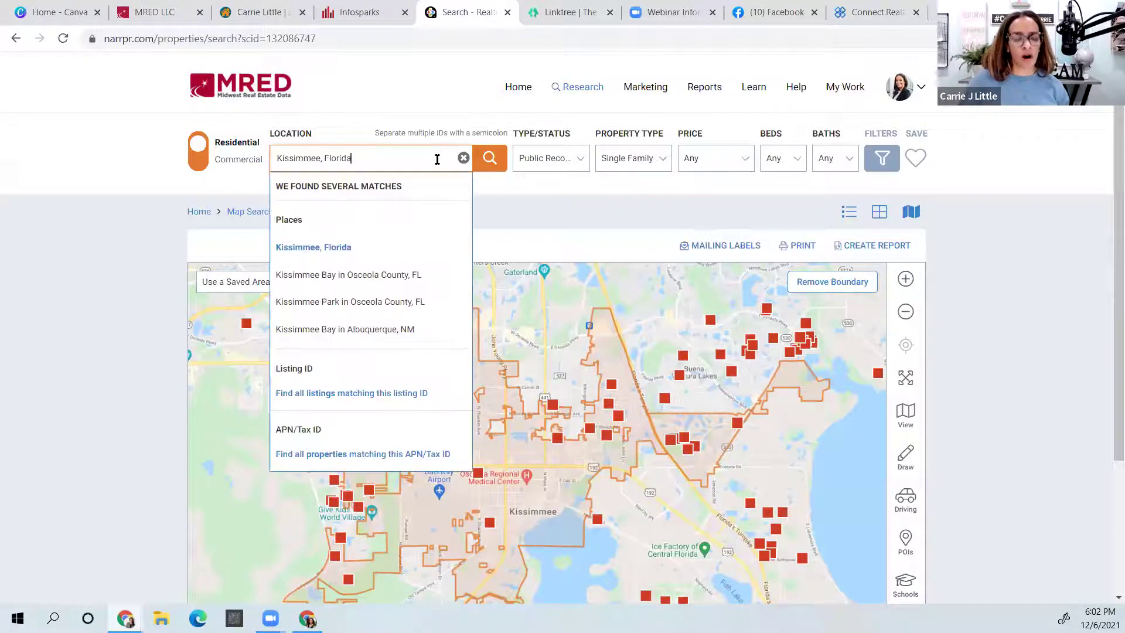
pyautogui.hotkey('ctrl', 'a')
pyautogui.write('florida')
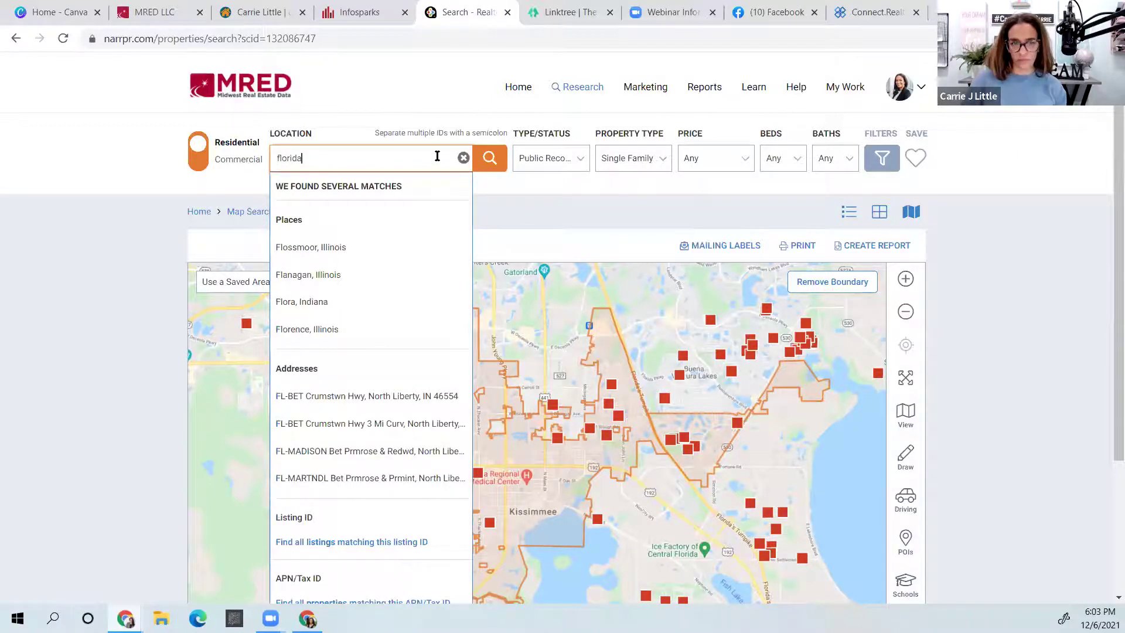
pyautogui.press('Return')
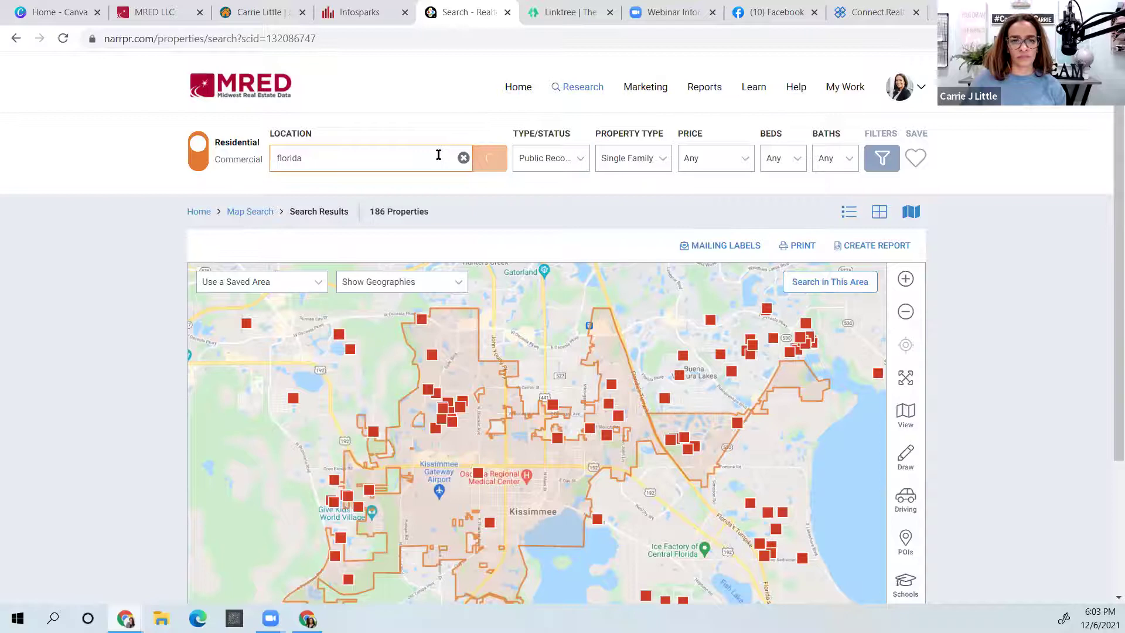
# Search the Tampa Bay Golf and Tennis Club area, which finds no properties.
pyautogui.moveTo(435, 155); pyautogui.dragTo(151, 160)
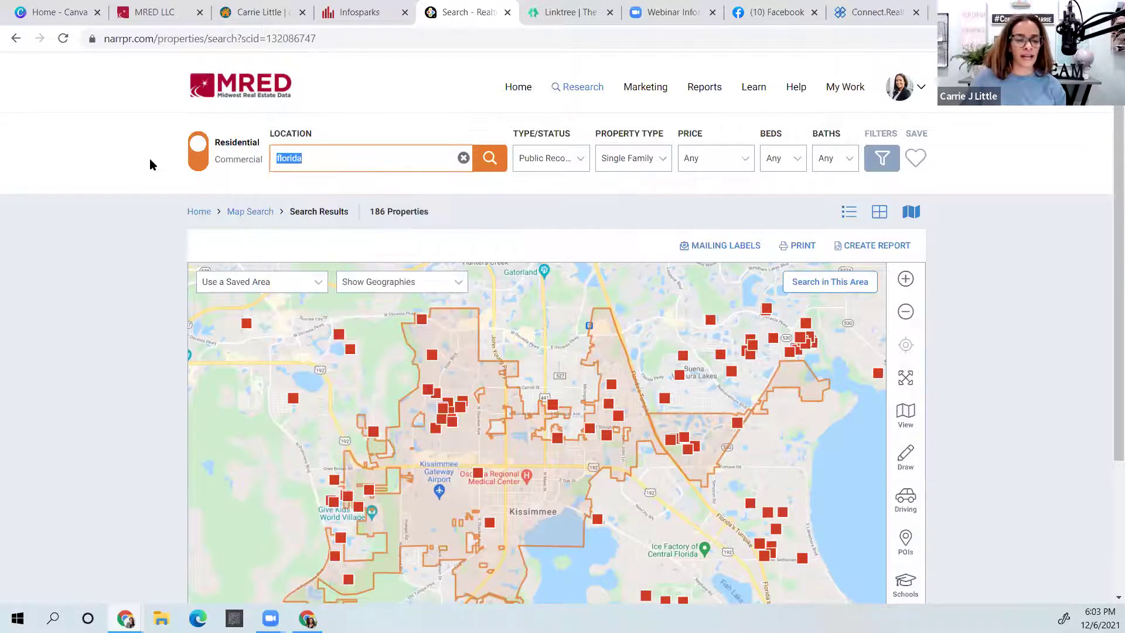
pyautogui.write('tampa')
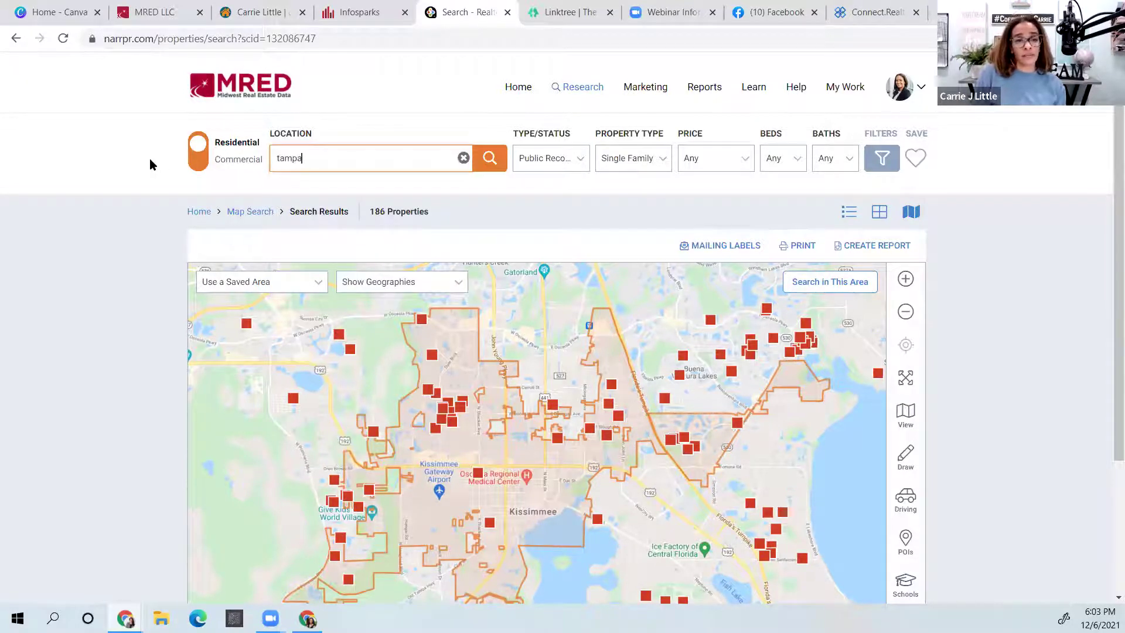
pyautogui.write(' bay, florida')
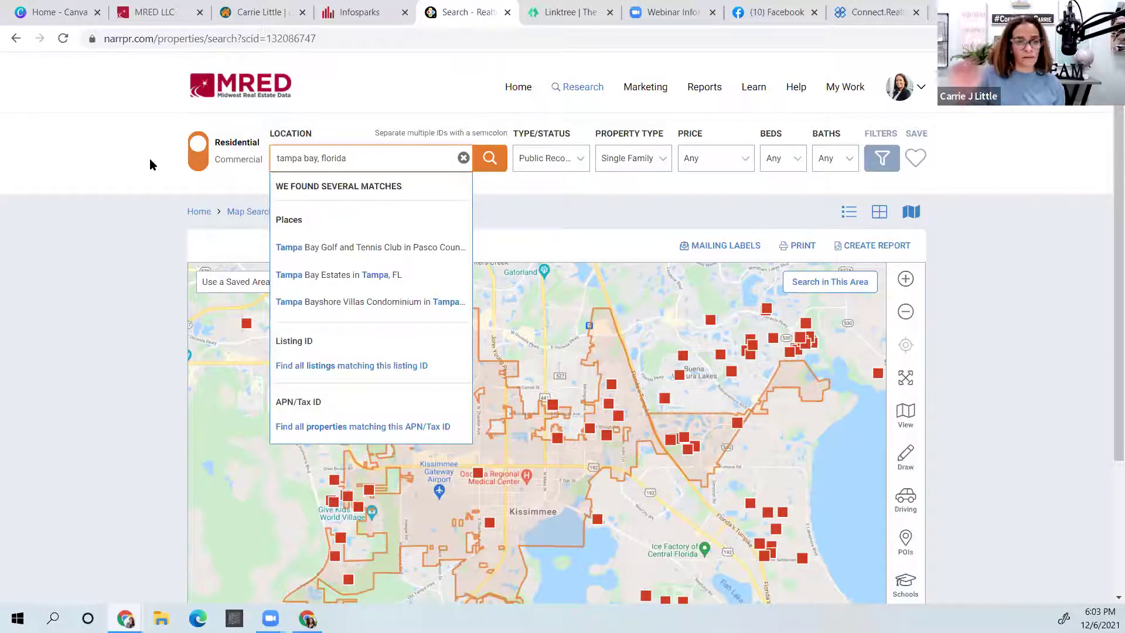
pyautogui.click(325, 258)
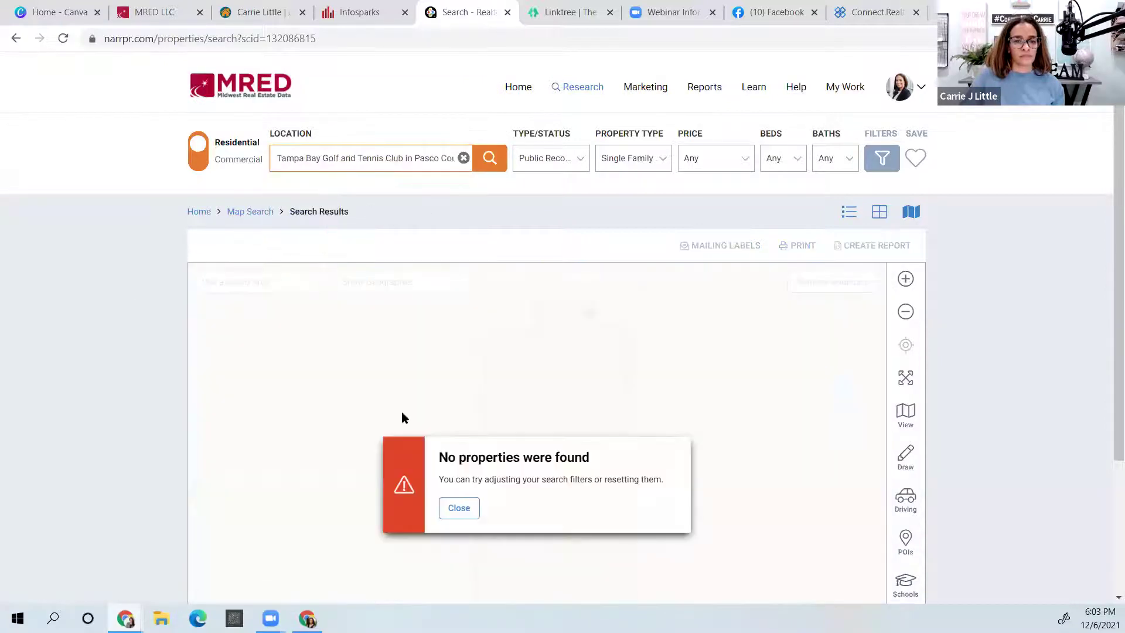
pyautogui.click(469, 507)
# Enter 'miami, florida' as the next location.
pyautogui.click(330, 157)
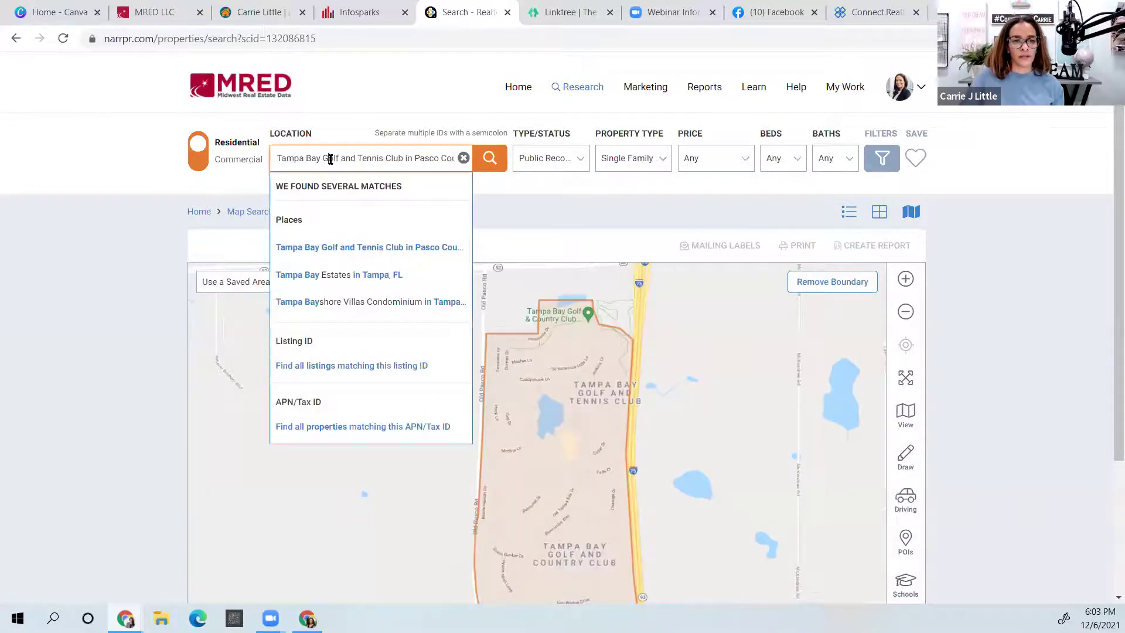
pyautogui.tripleClick(340, 157)
pyautogui.write('miam')
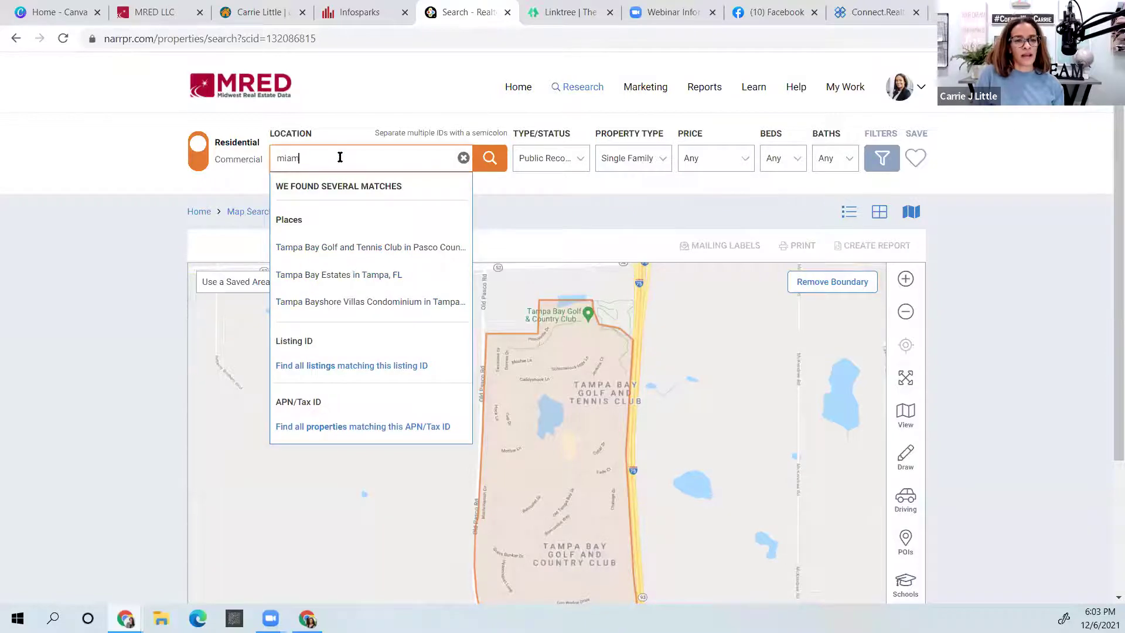
pyautogui.write('i, florida')
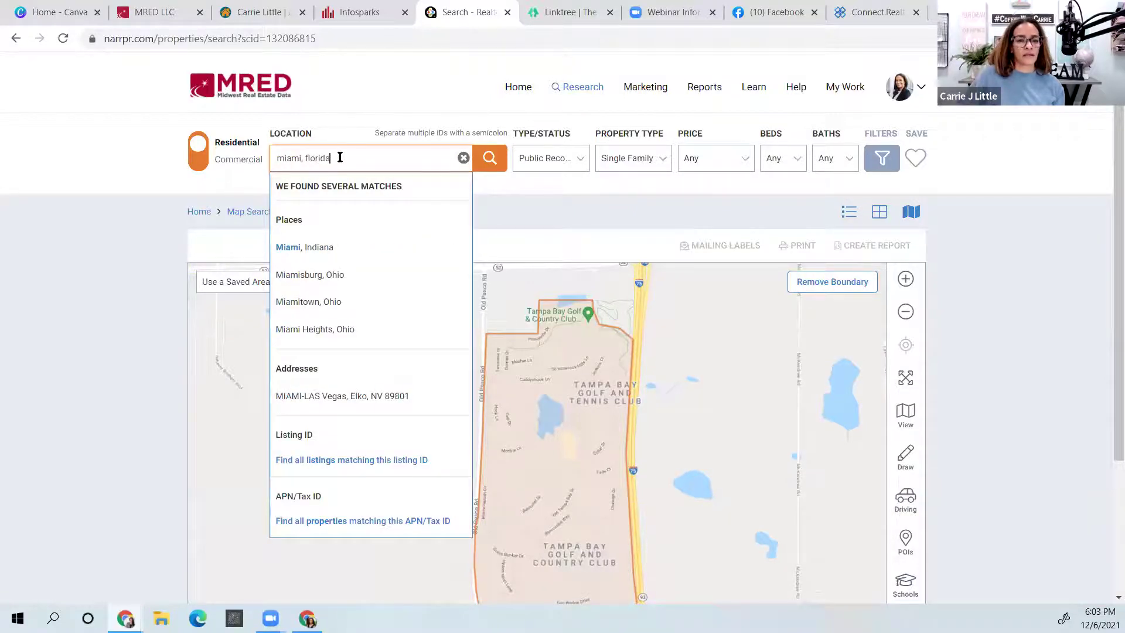
# Pick Miami, Florida to map its 412 single-family properties.
pyautogui.click(339, 249)
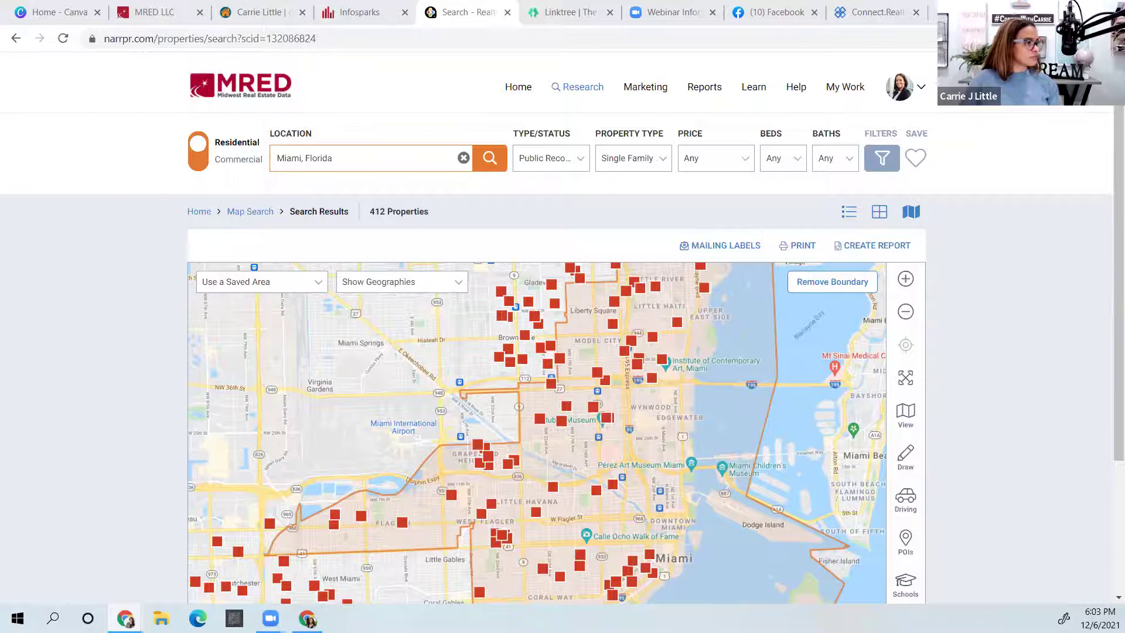
pyautogui.click(340, 161)
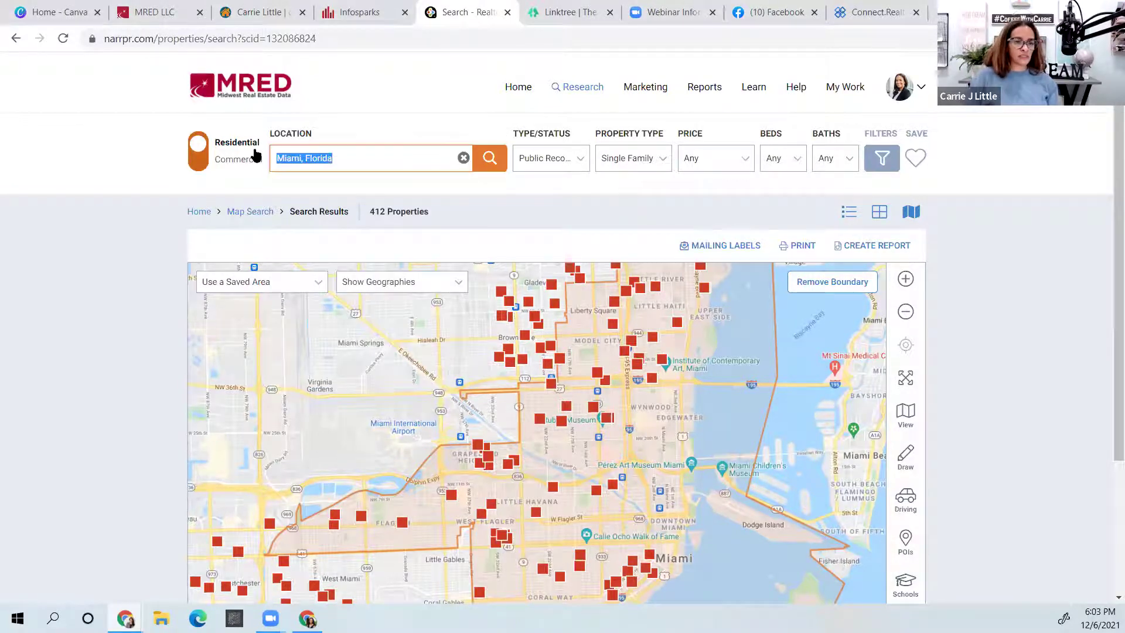
# Search Trinity, FL and center its city boundary showing its single property.
pyautogui.write('trininity, fl')
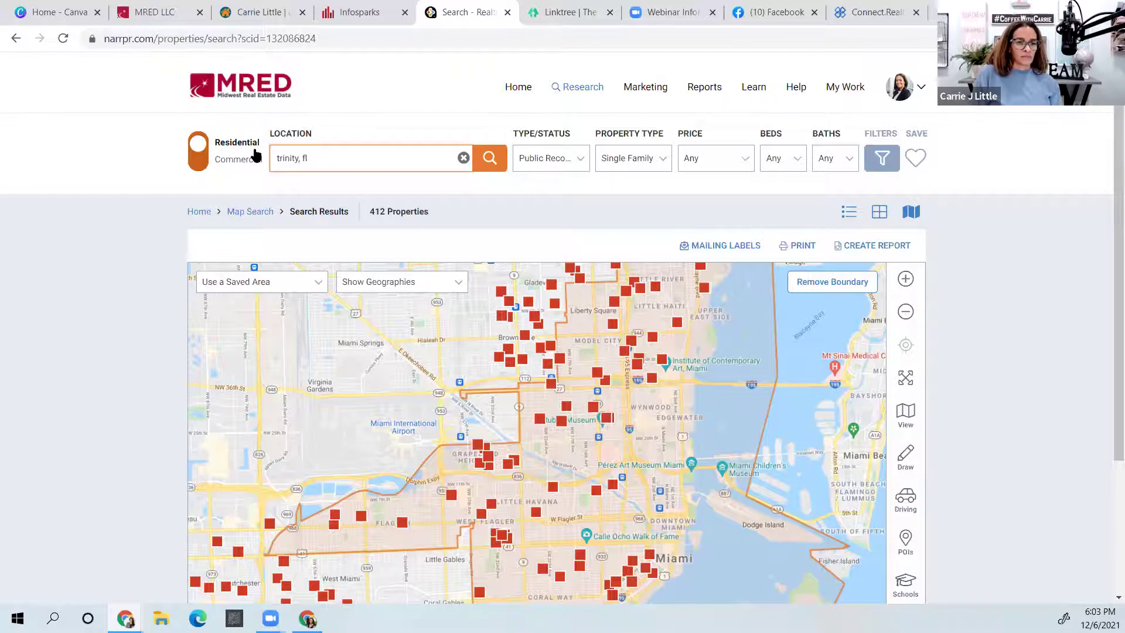
pyautogui.press('Return')
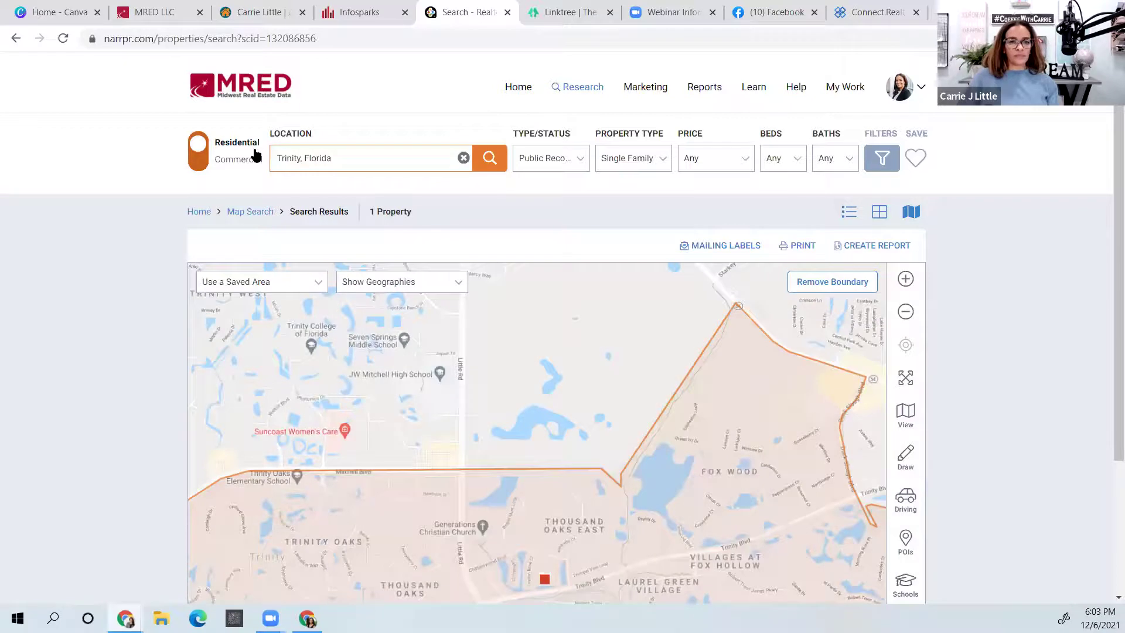
pyautogui.click(905, 311)
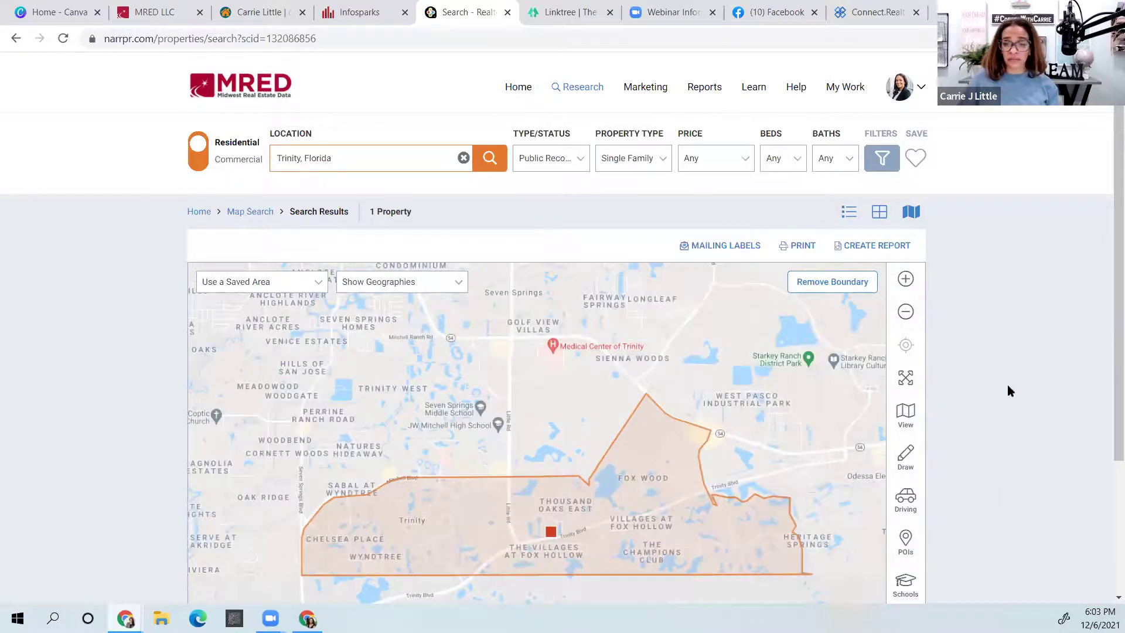
pyautogui.moveTo(844, 444); pyautogui.dragTo(838, 324)
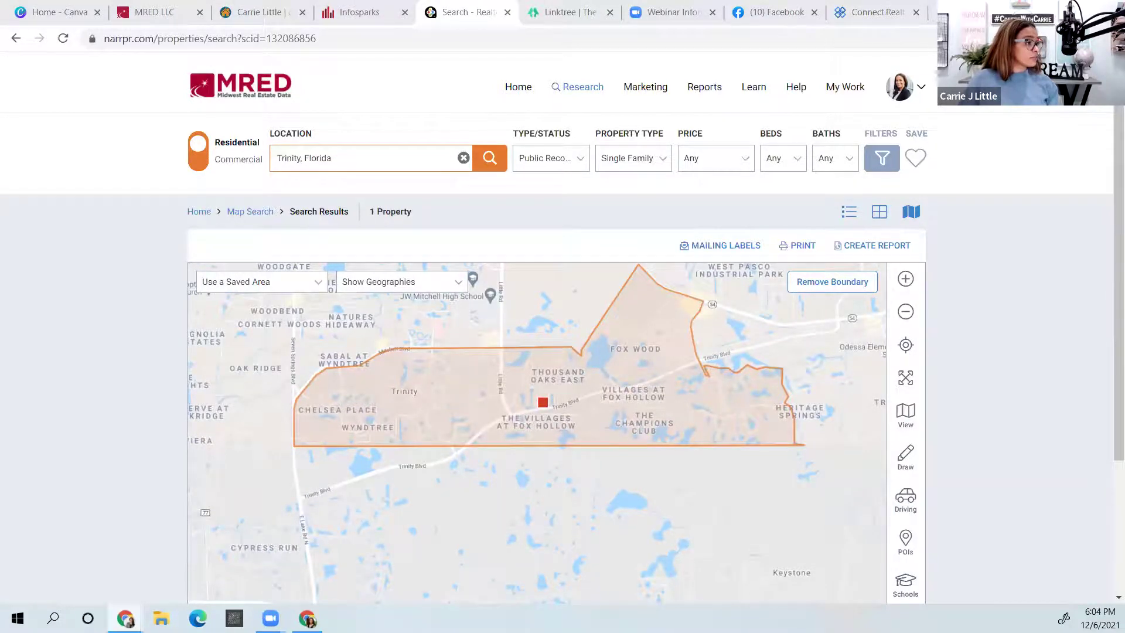
pyautogui.click(367, 167)
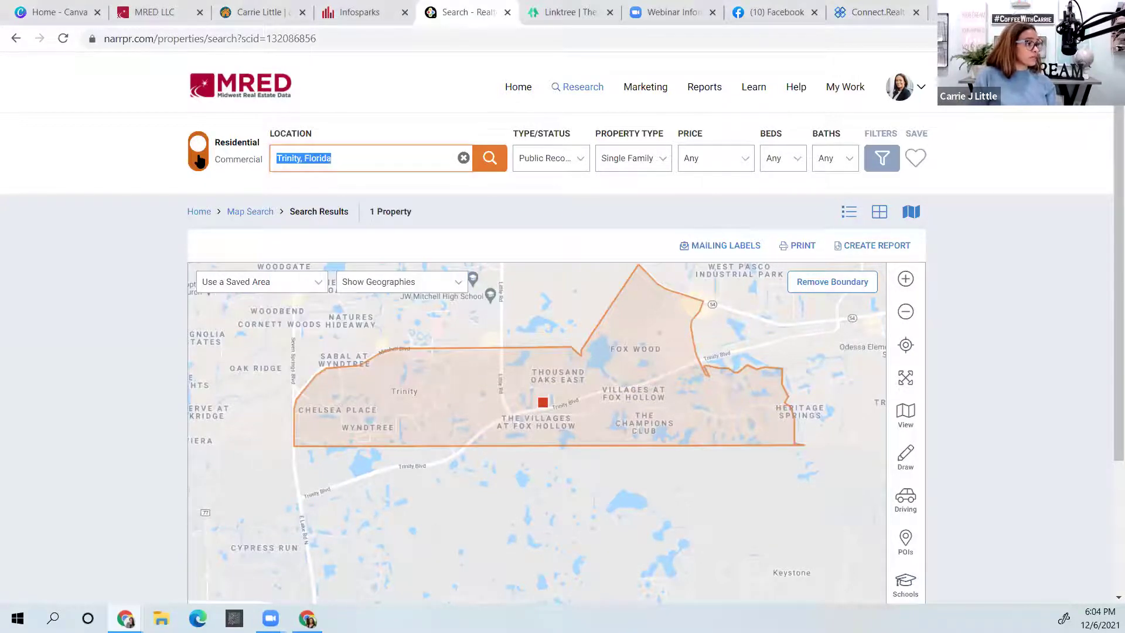
# Search Lake Forest, IL, then choose Sarasota, Florida as the new location.
pyautogui.write('lake forest, IL')
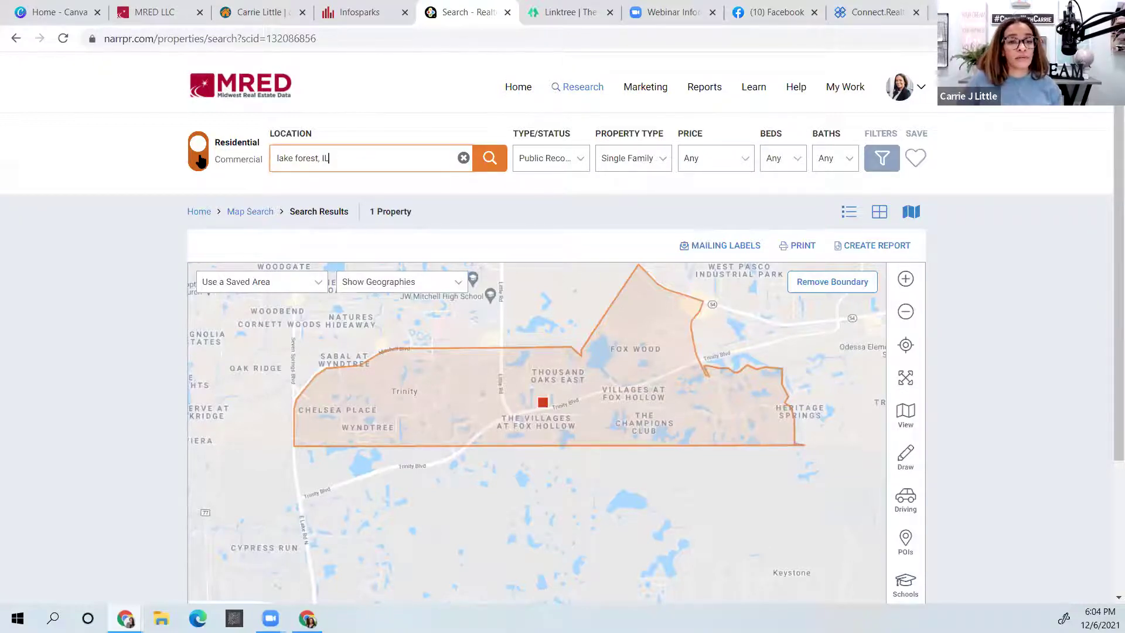
pyautogui.press('Return')
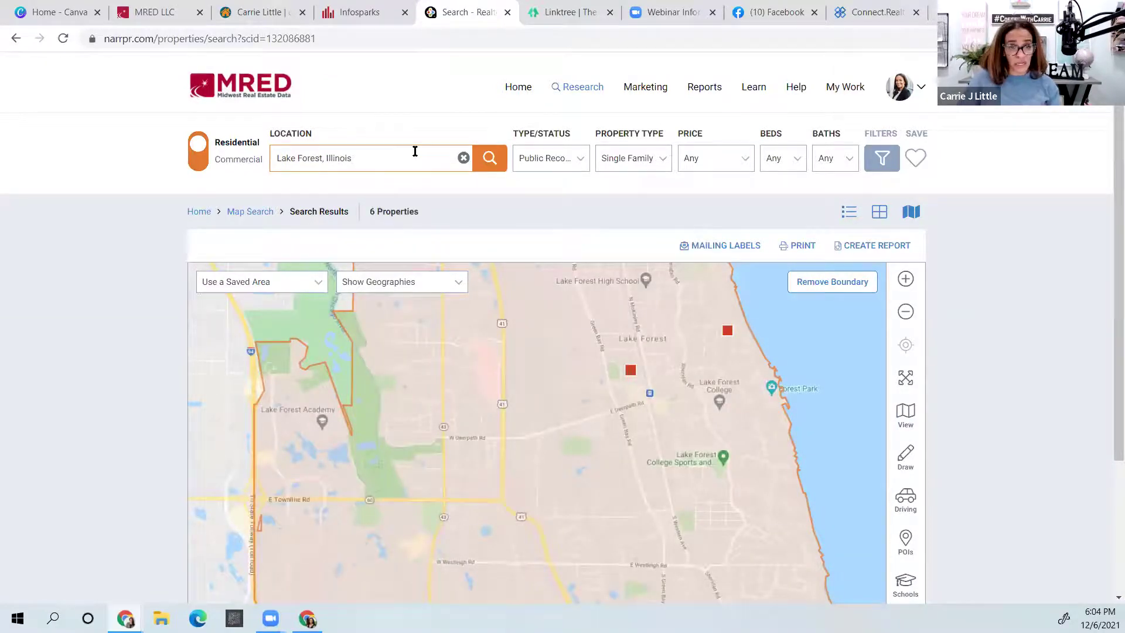
pyautogui.click(464, 157)
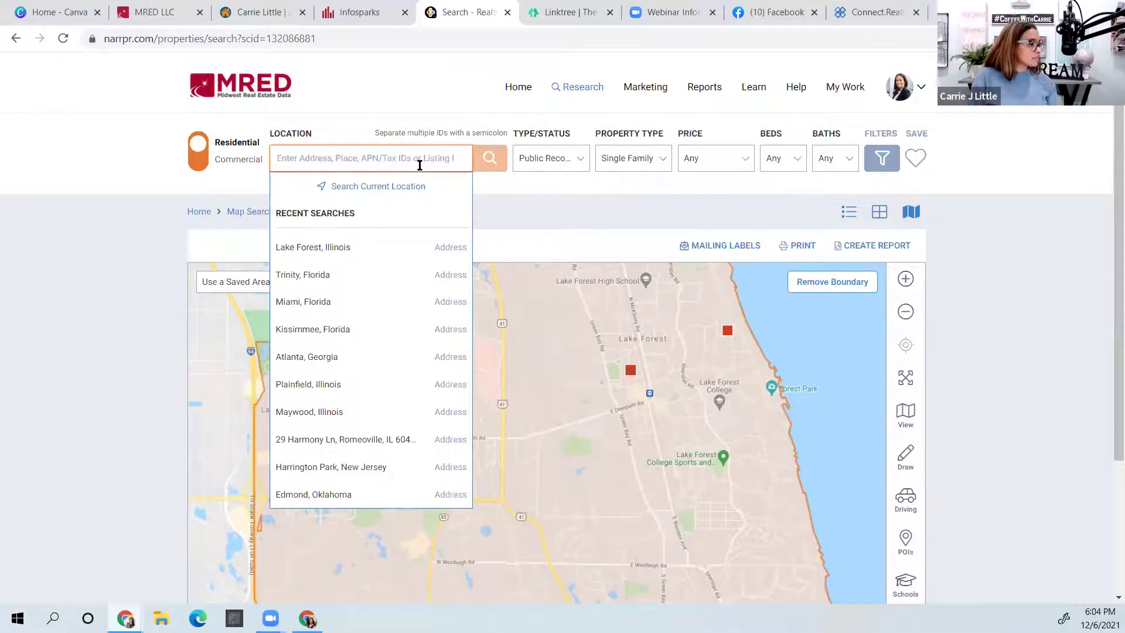
pyautogui.write('sar')
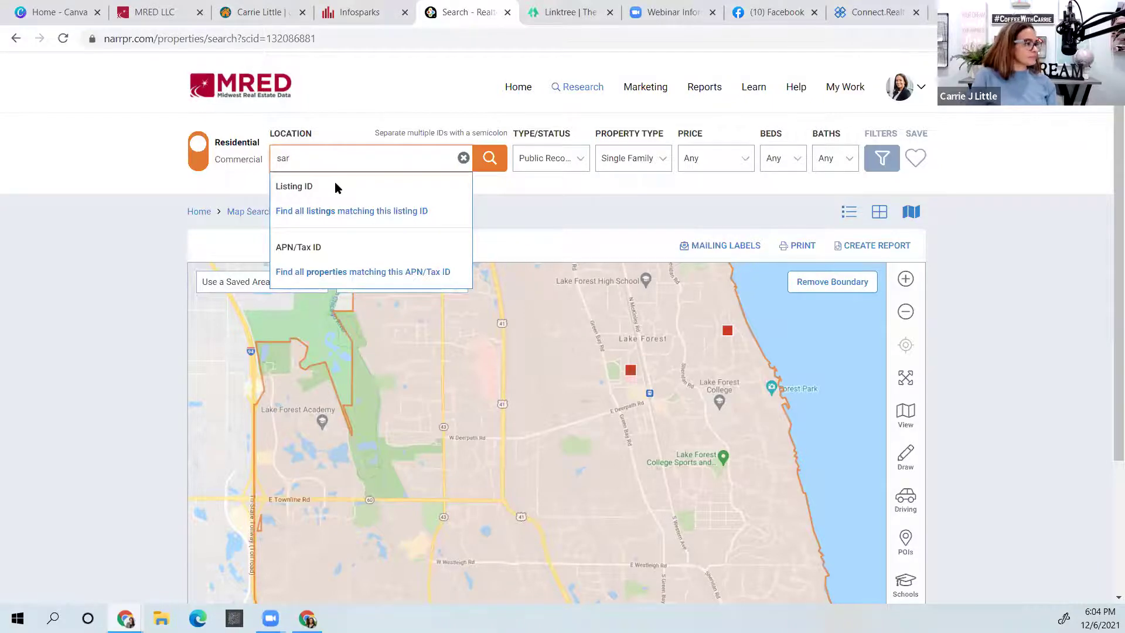
pyautogui.write('asota, fl')
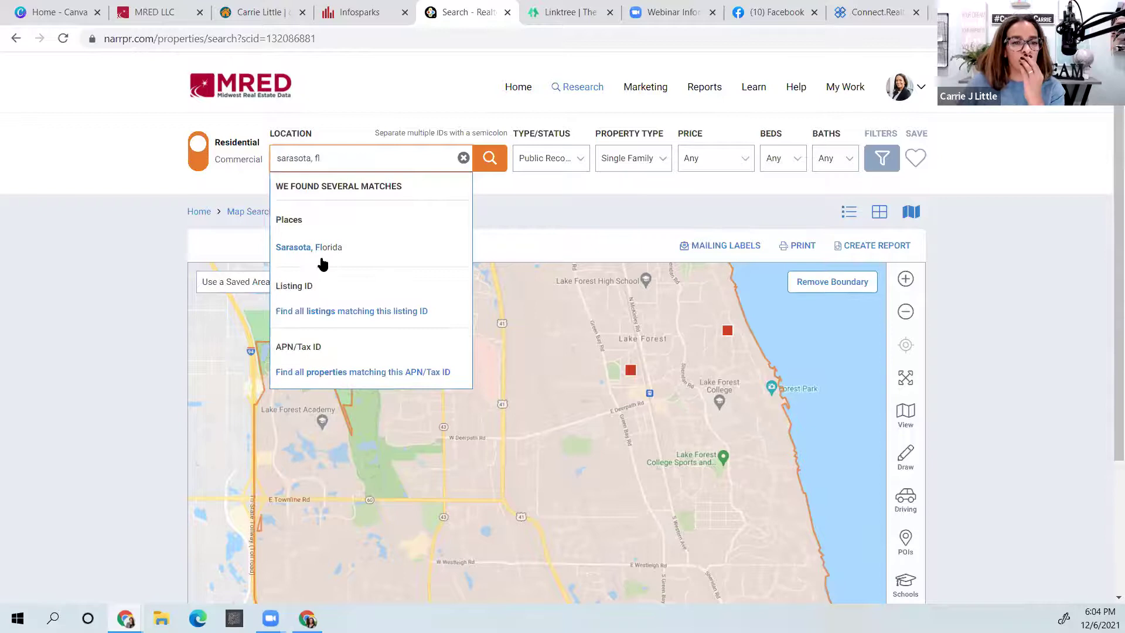
pyautogui.click(321, 259)
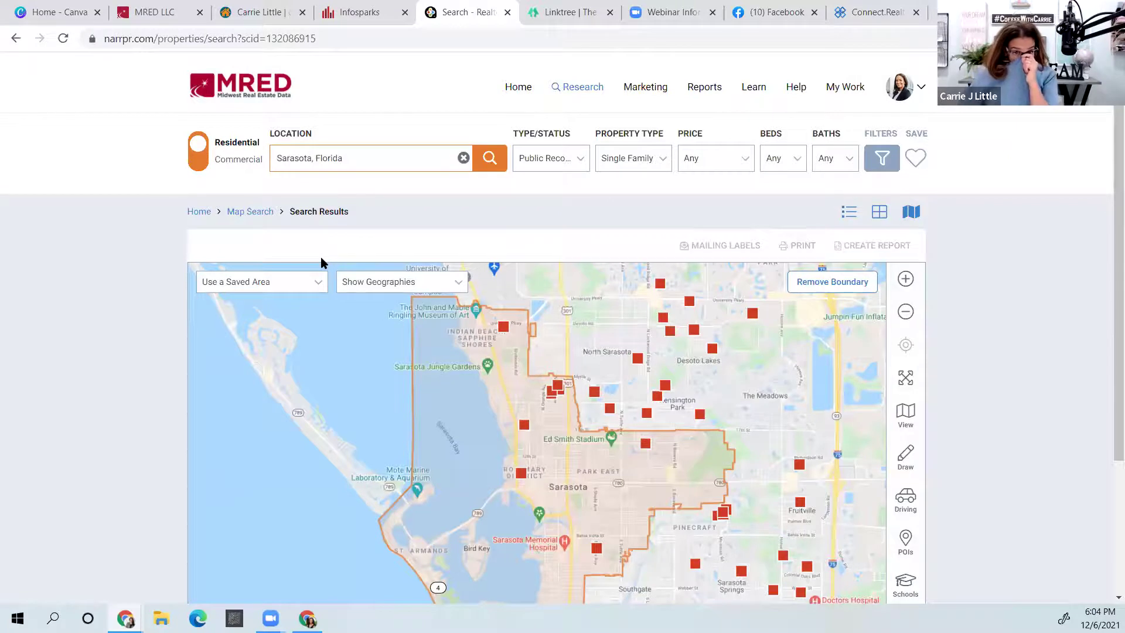
# Change the search location to fort lauderdale, fl.
pyautogui.click(876, 169)
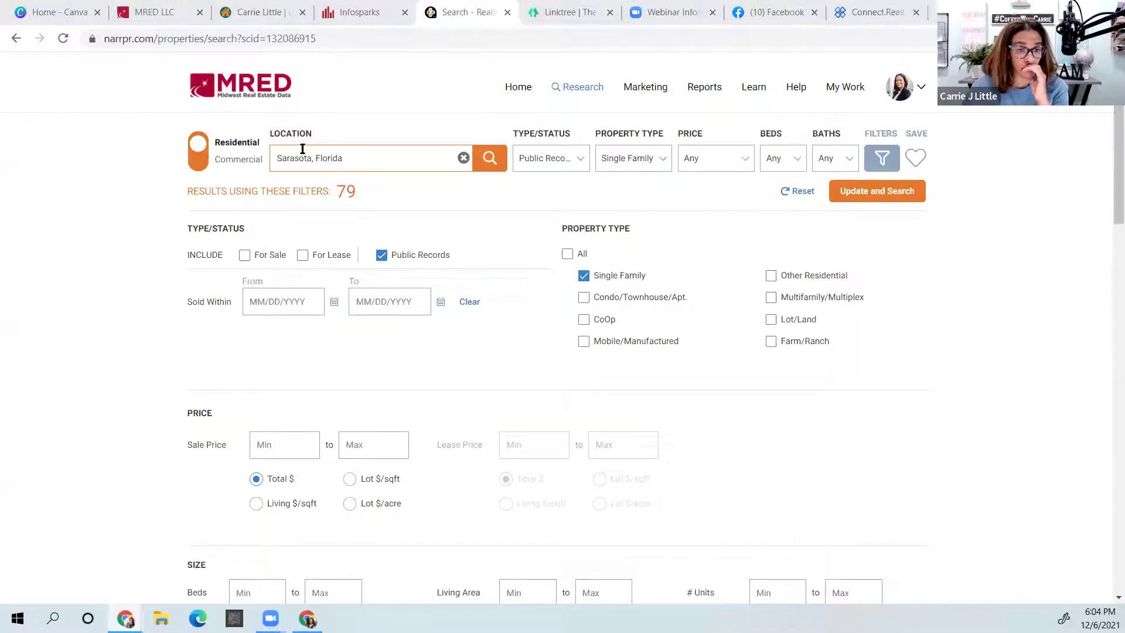
pyautogui.click(412, 157)
pyautogui.press('Escape')
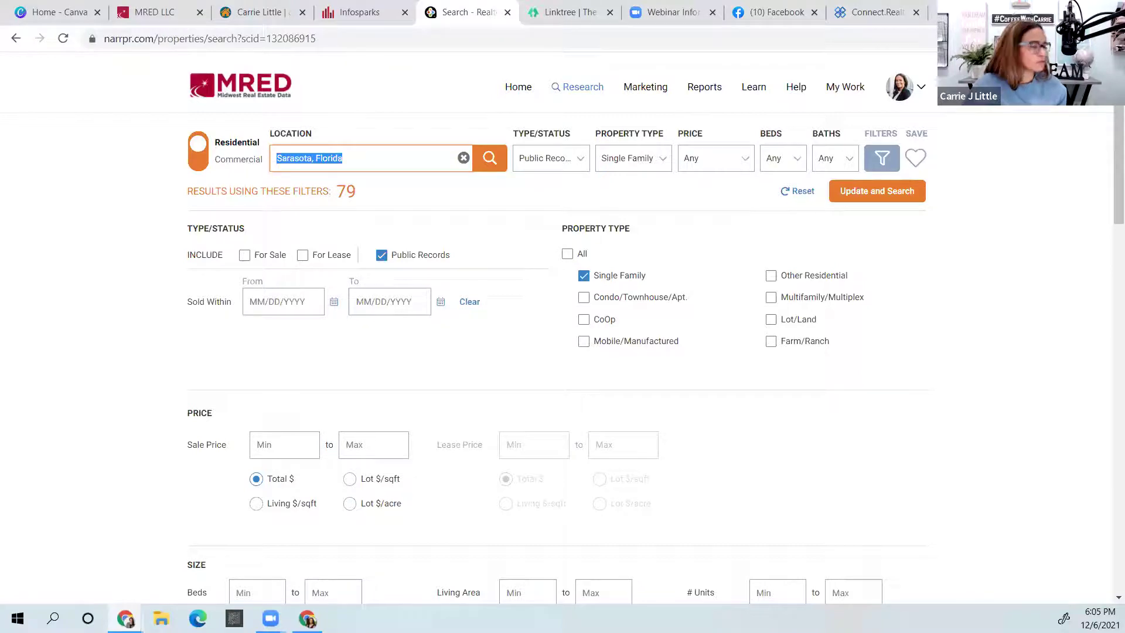
pyautogui.write('fort')
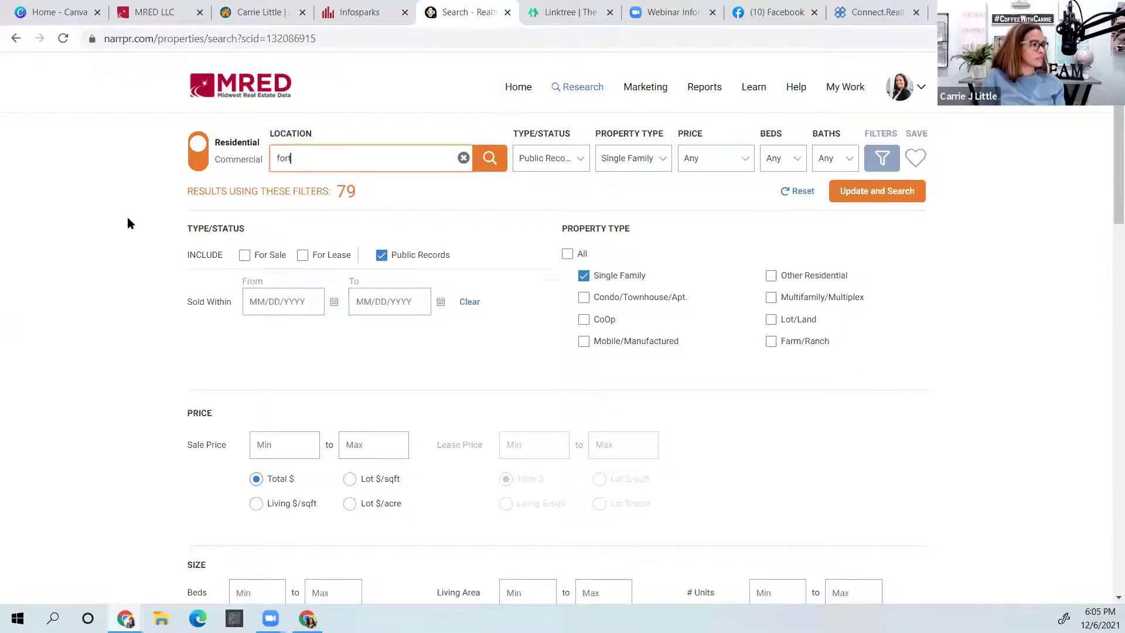
pyautogui.write(' lauderdal')
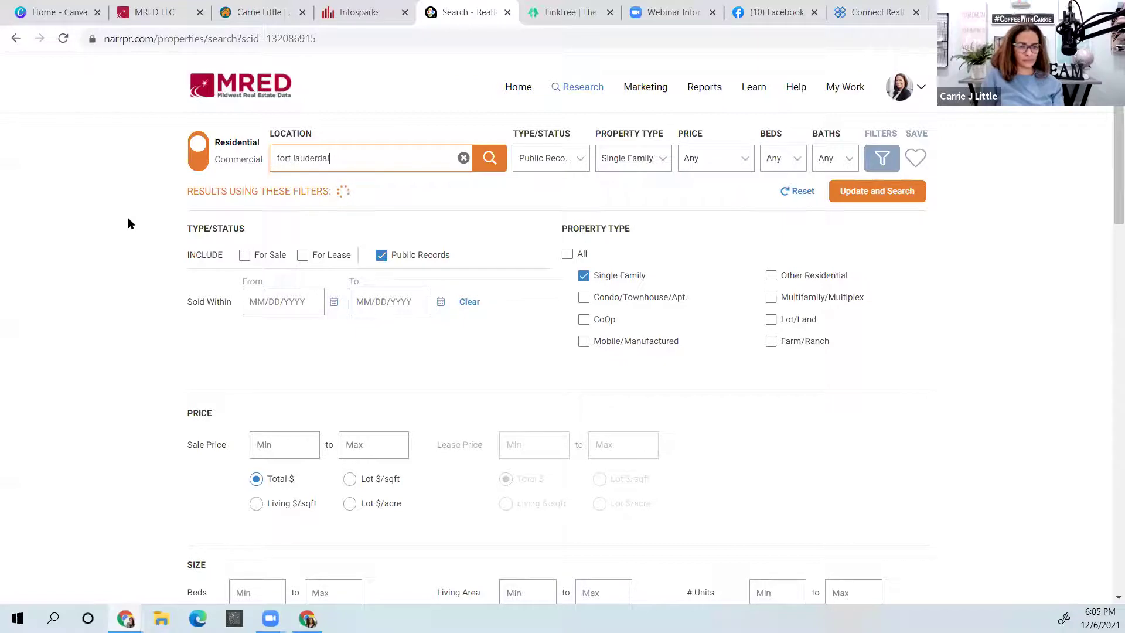
pyautogui.write('e, fl')
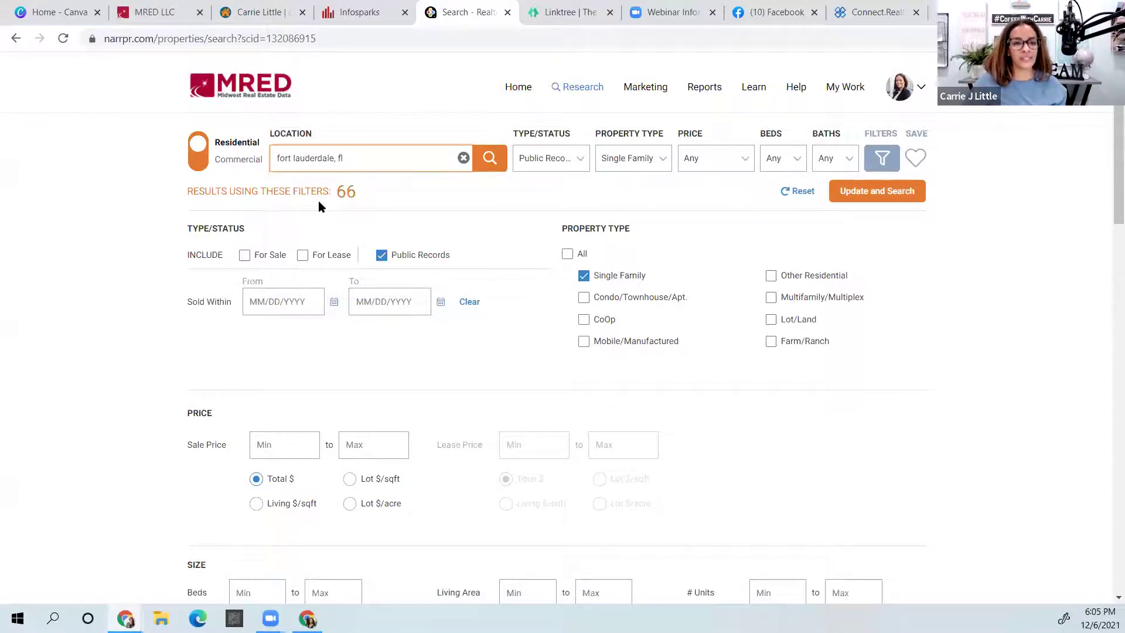
# Replace the location with san antonio, texas.
pyautogui.tripleClick(355, 154)
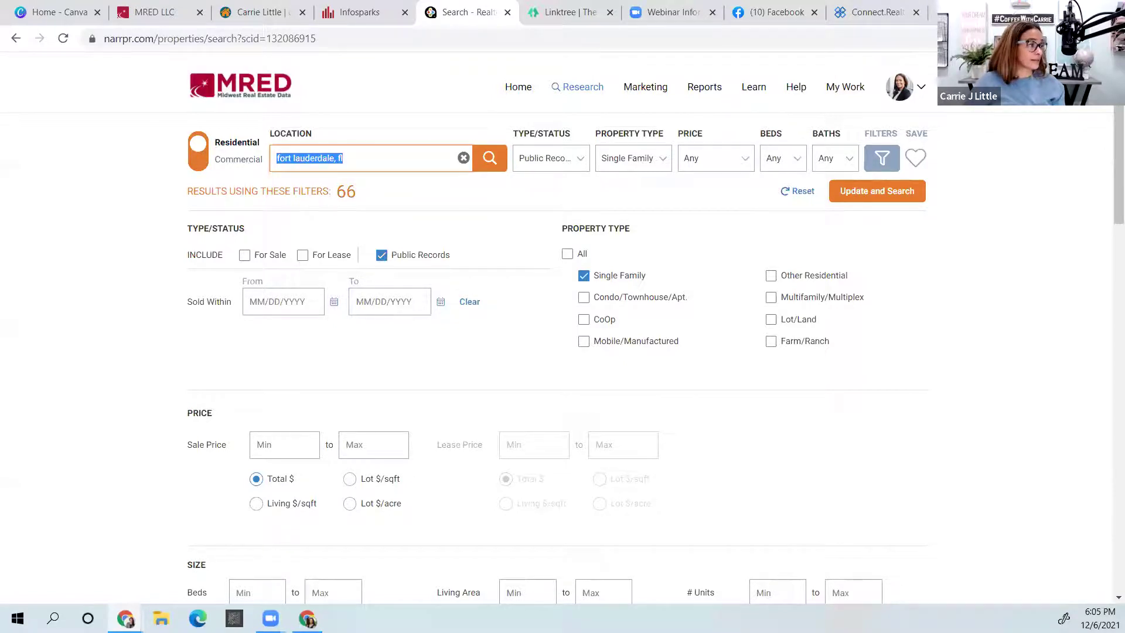
pyautogui.write('san an')
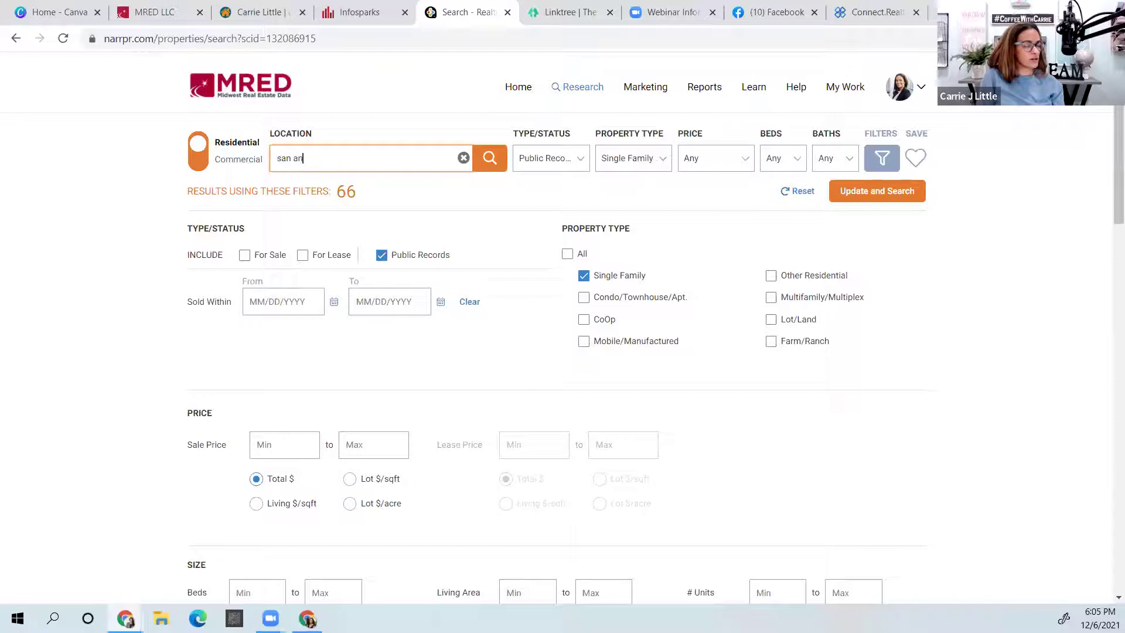
pyautogui.write('tonio')
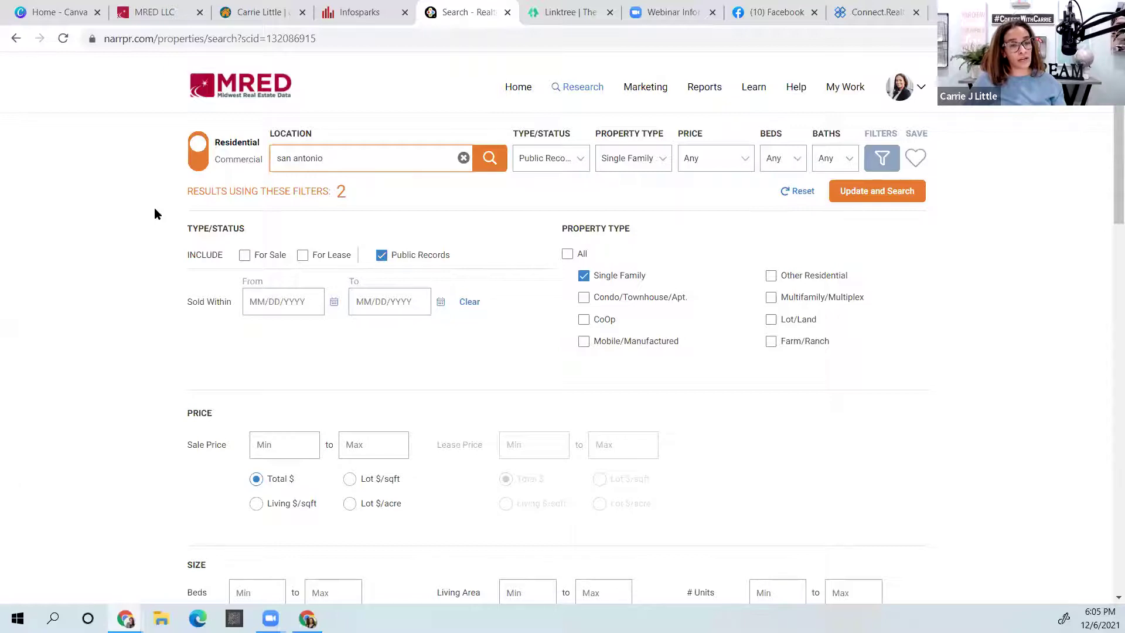
pyautogui.write(', te')
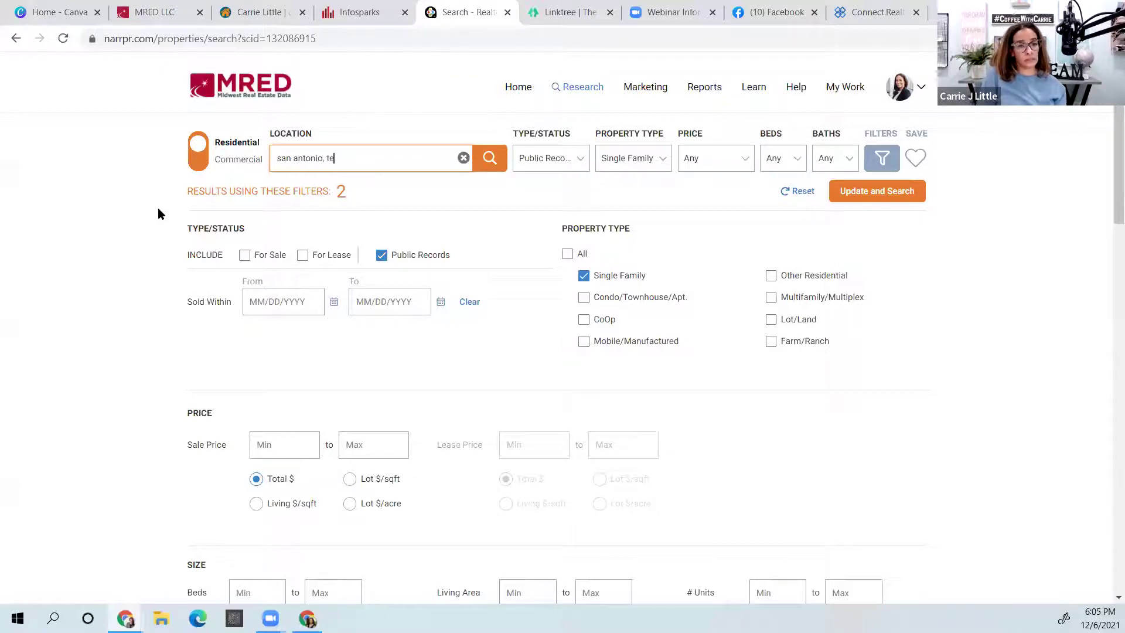
pyautogui.write('xaxs')
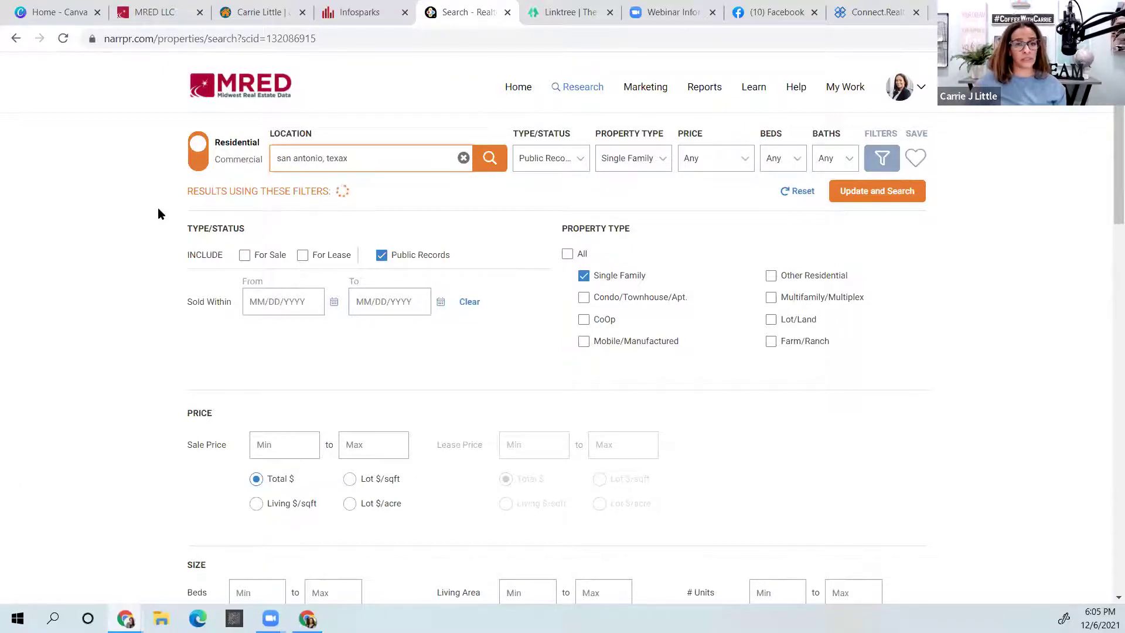
pyautogui.press('BackSpace')
pyautogui.press('BackSpace')
pyautogui.write('s')
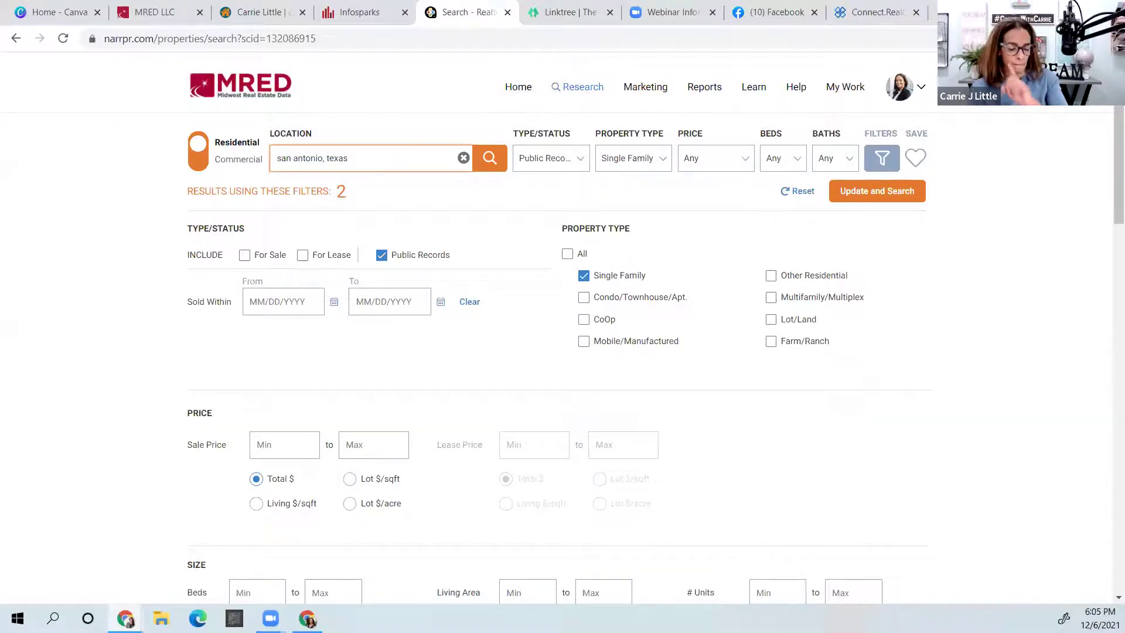
# Search Aurora, Illinois, mapping 40 properties, and switch to InfoSparks.
pyautogui.hotkey('ctrl', 'a')
pyautogui.write('au')
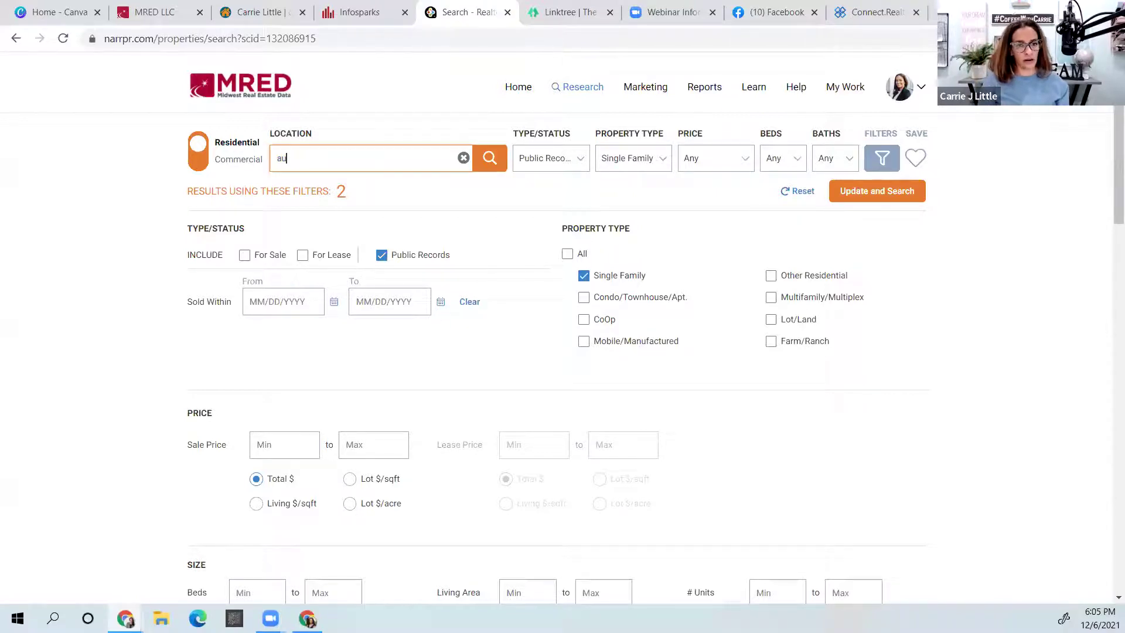
pyautogui.write('rora, i')
pyautogui.press('Return')
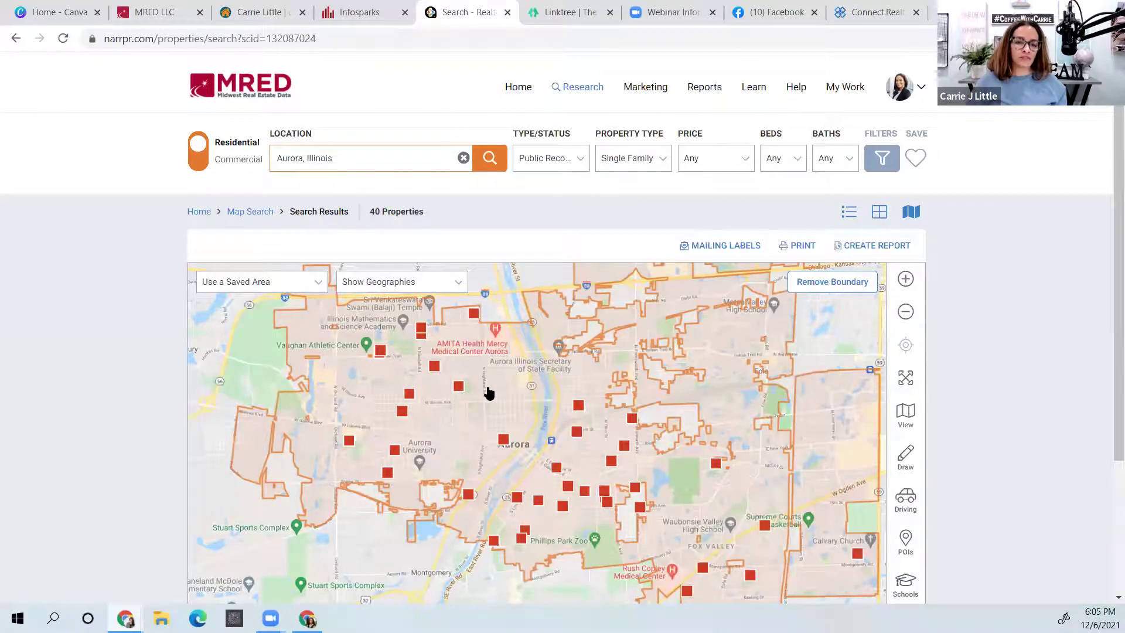
pyautogui.click(359, 10)
# Replace Hyde Park with Aurora (City) as the Median Sales Price chart area.
pyautogui.click(167, 95)
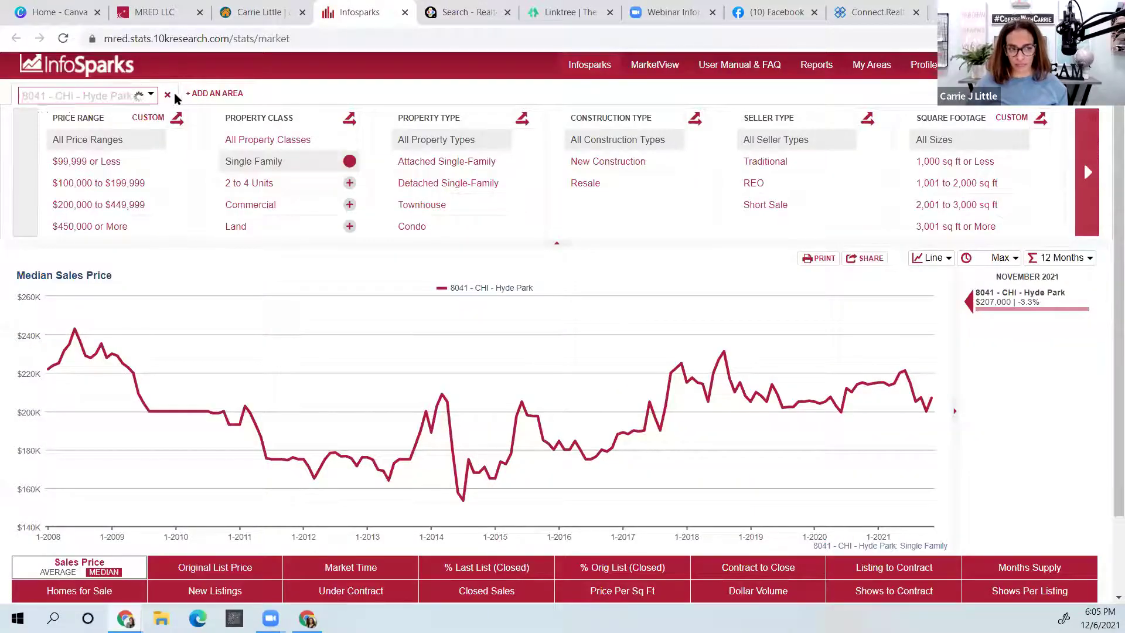
pyautogui.click(117, 94)
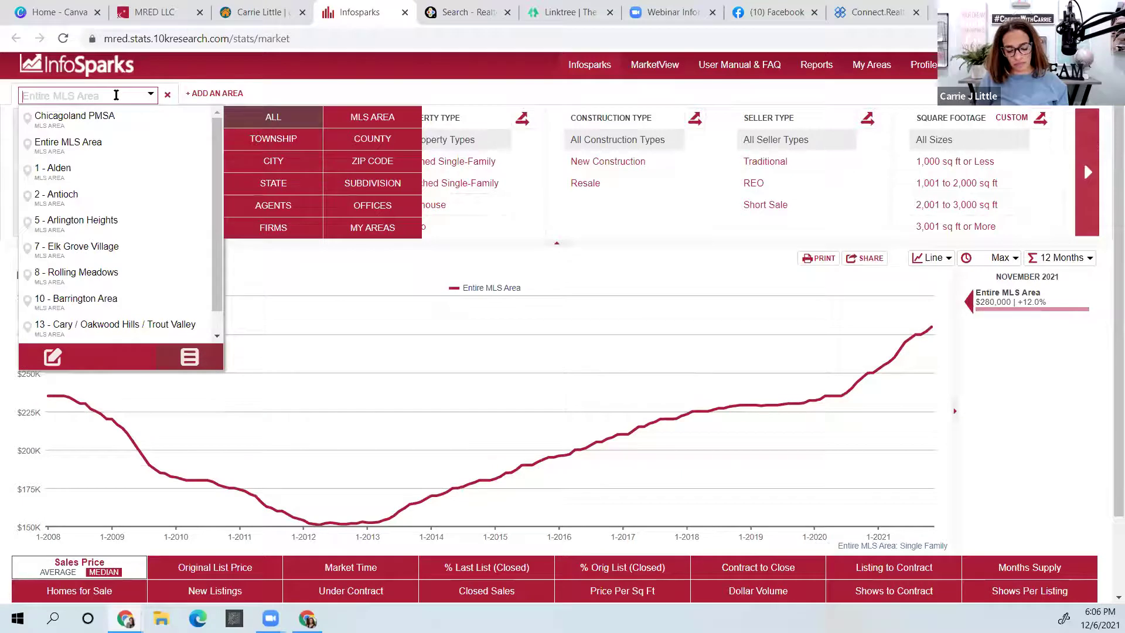
pyautogui.write('Aurora, il')
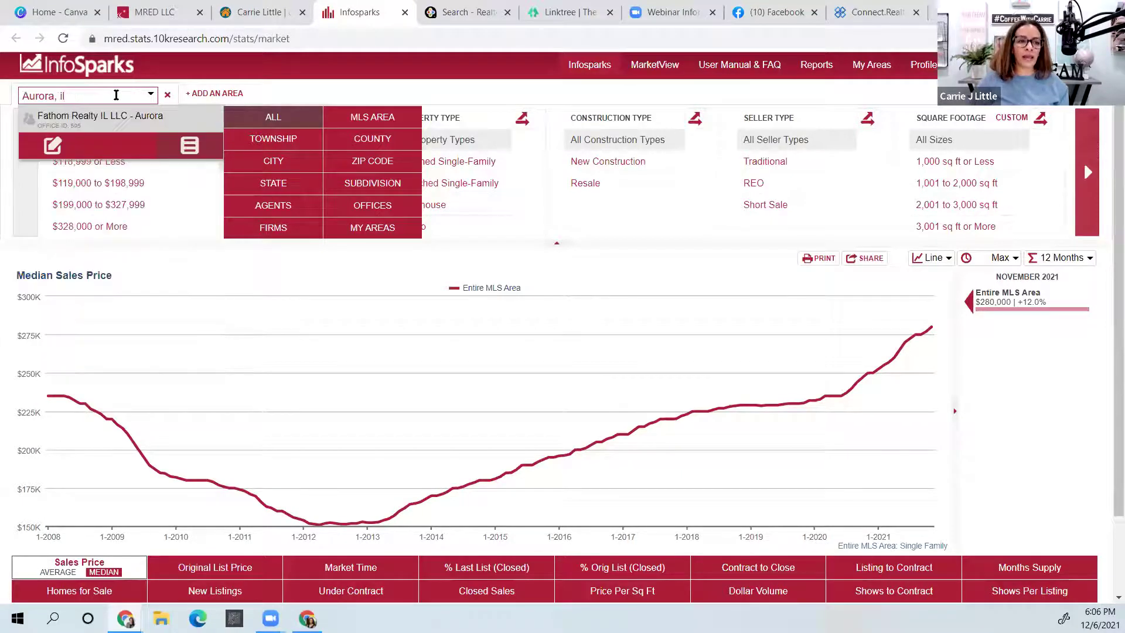
pyautogui.click(167, 95)
pyautogui.click(139, 95)
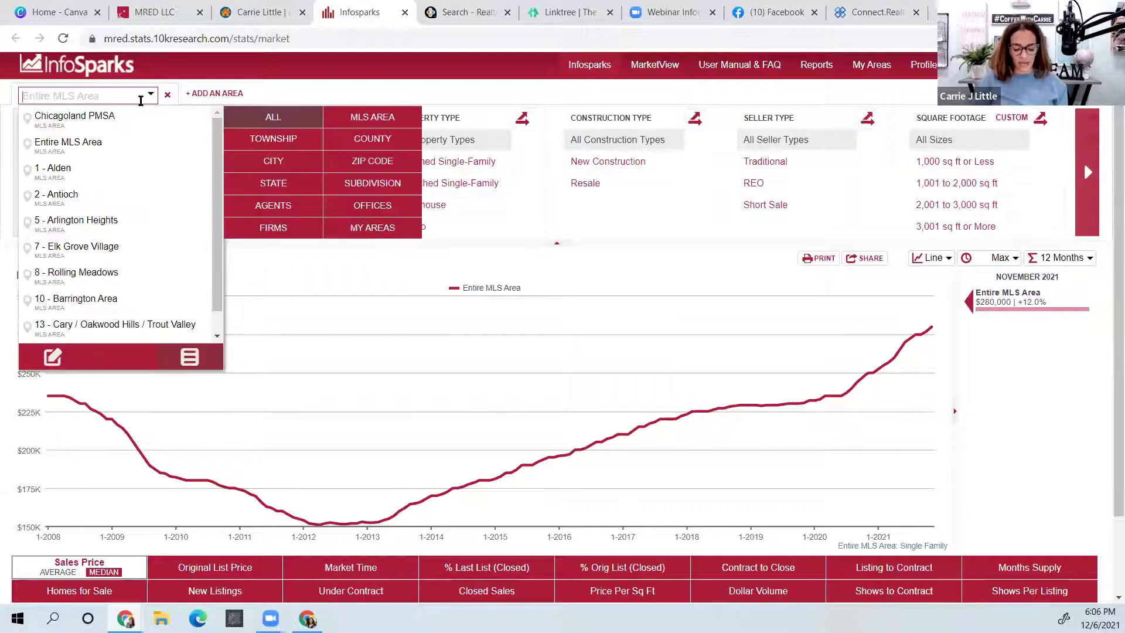
pyautogui.write('Aurora, il')
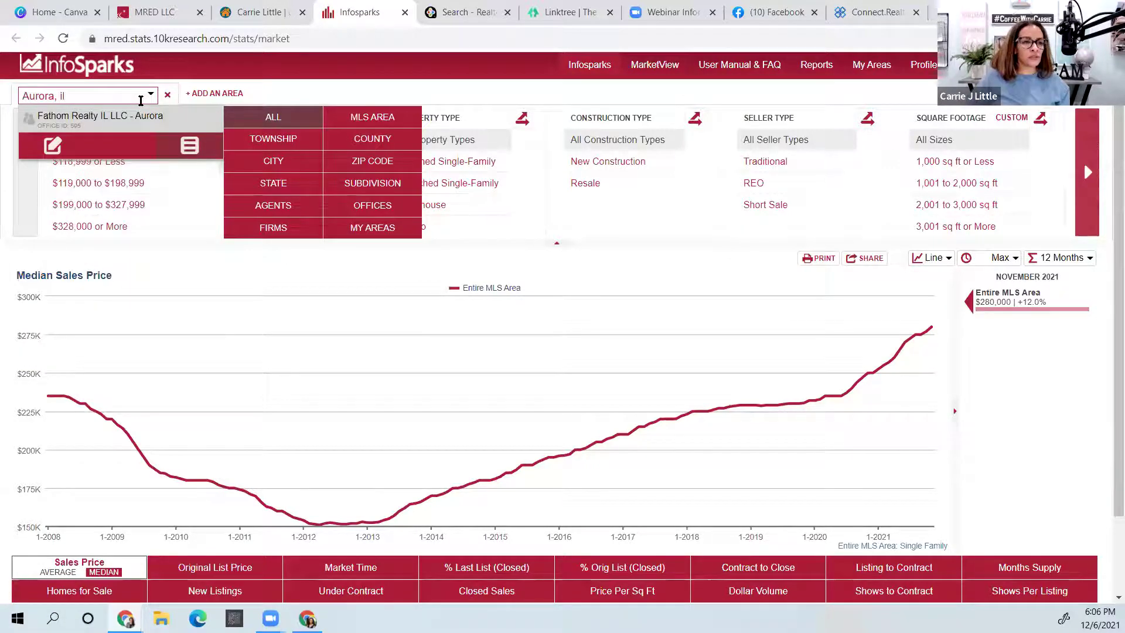
pyautogui.press('BackSpace')
pyautogui.press('BackSpace')
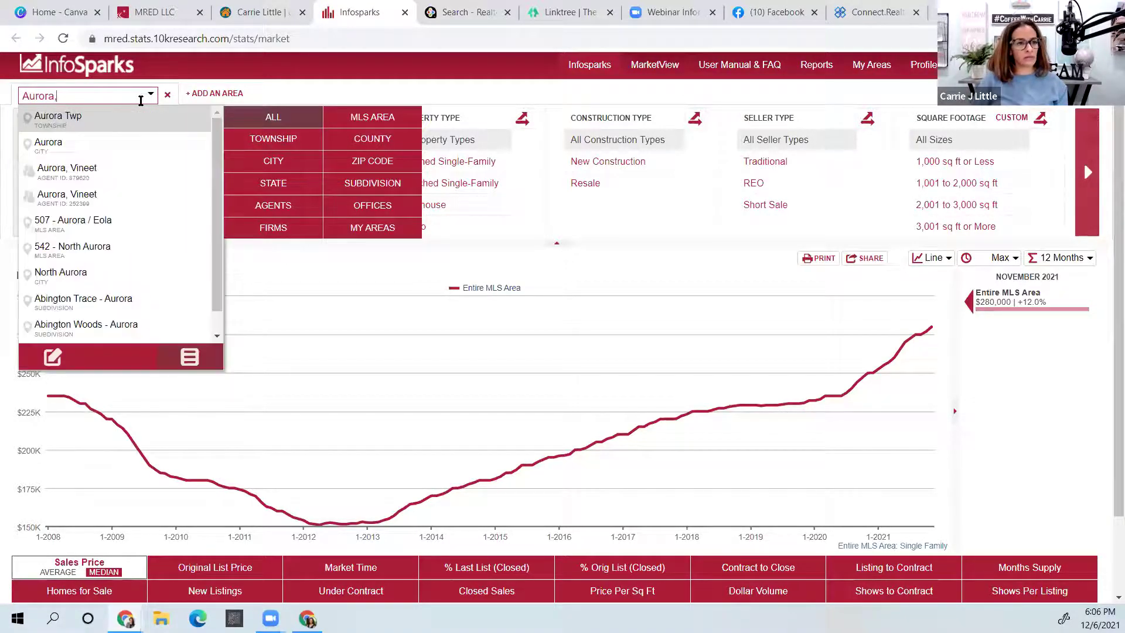
pyautogui.click(106, 148)
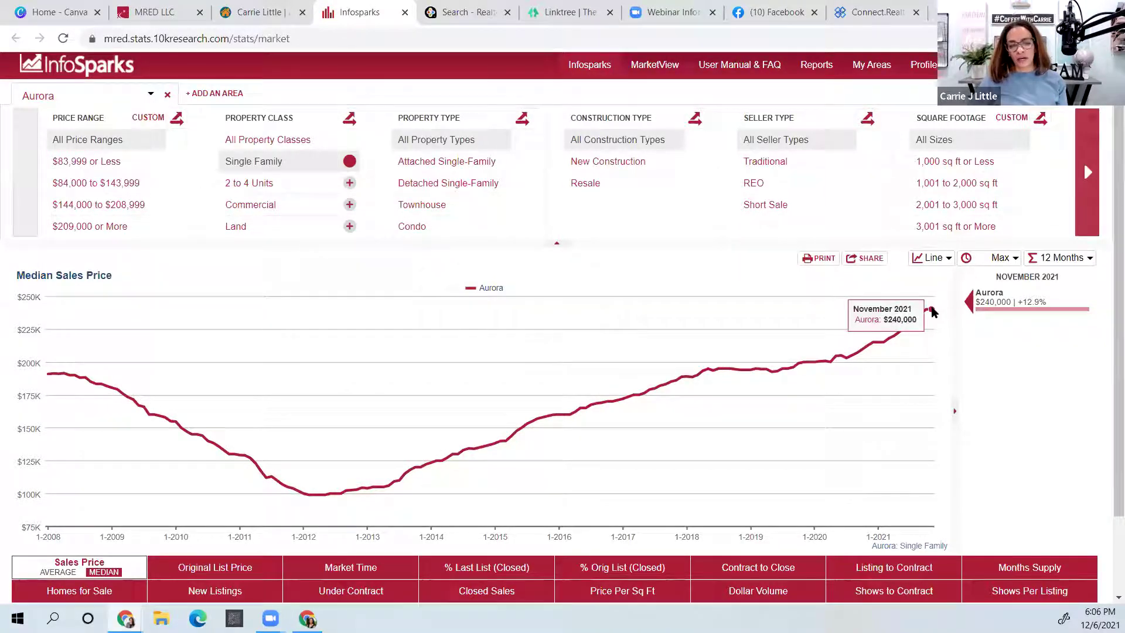
# Display Aurora's median sales price as a bar chart, then go to FastStats Reports.
pyautogui.click(944, 258)
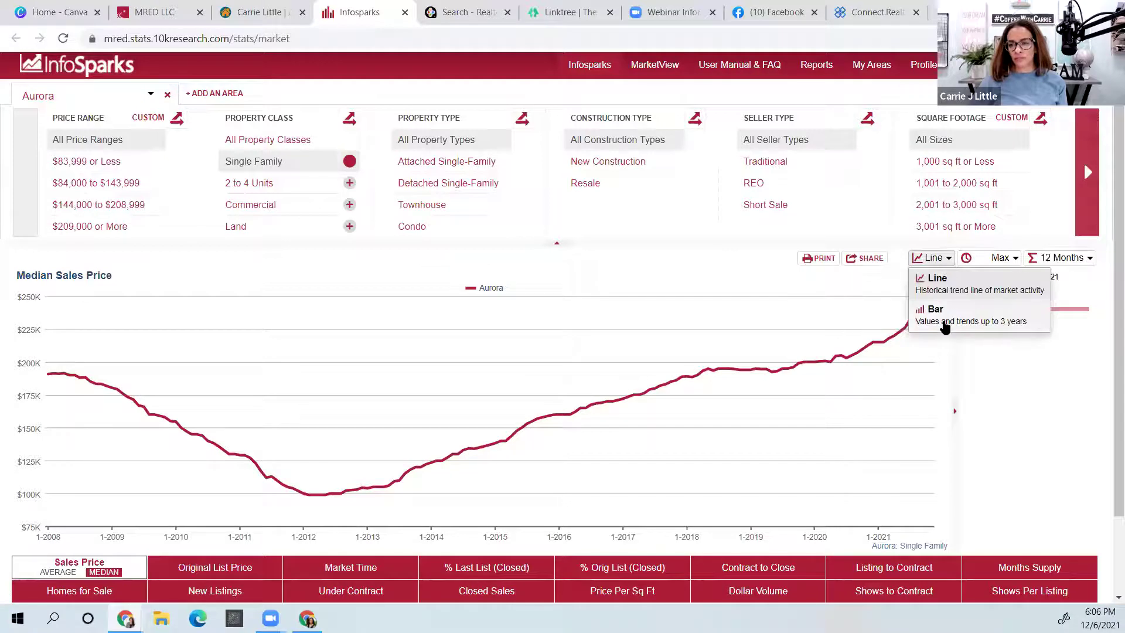
pyautogui.click(944, 322)
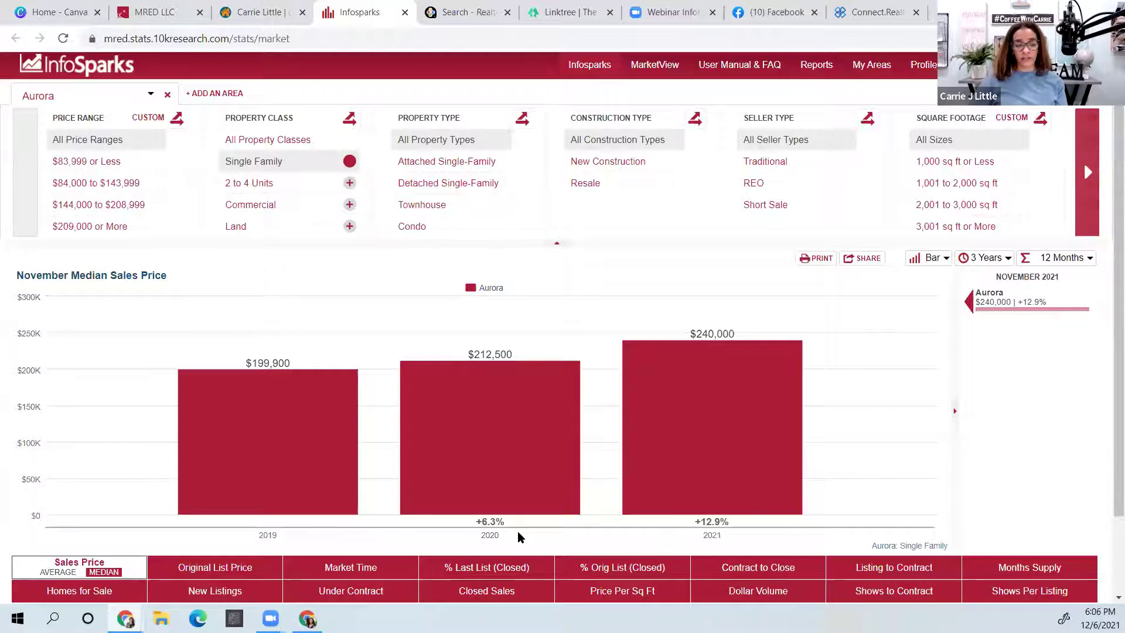
pyautogui.moveTo(528, 361)
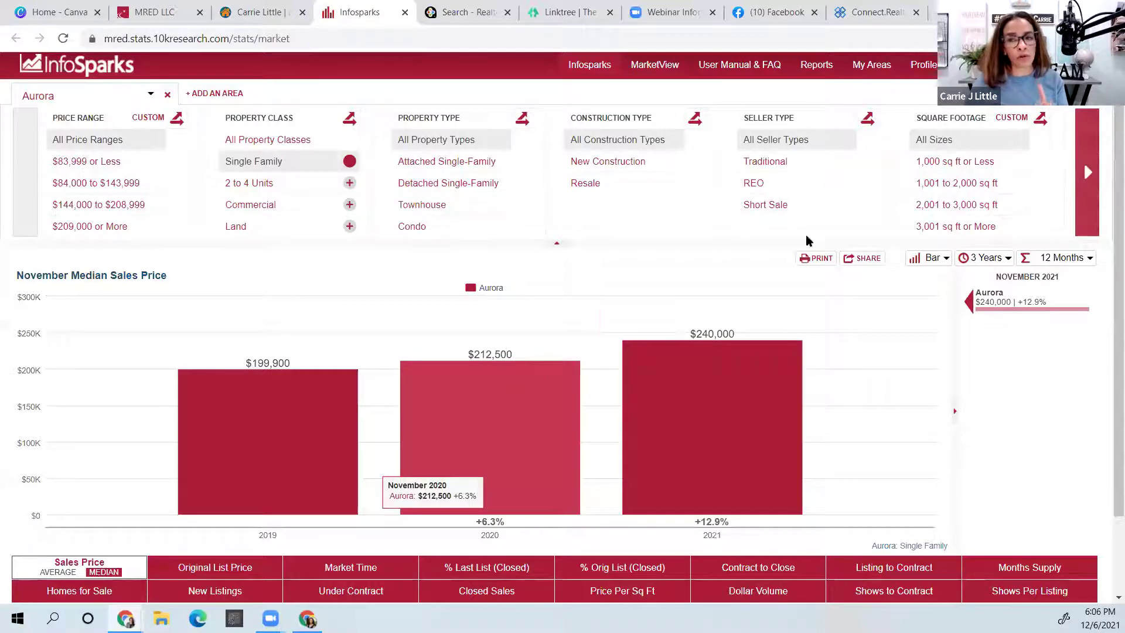
pyautogui.click(816, 66)
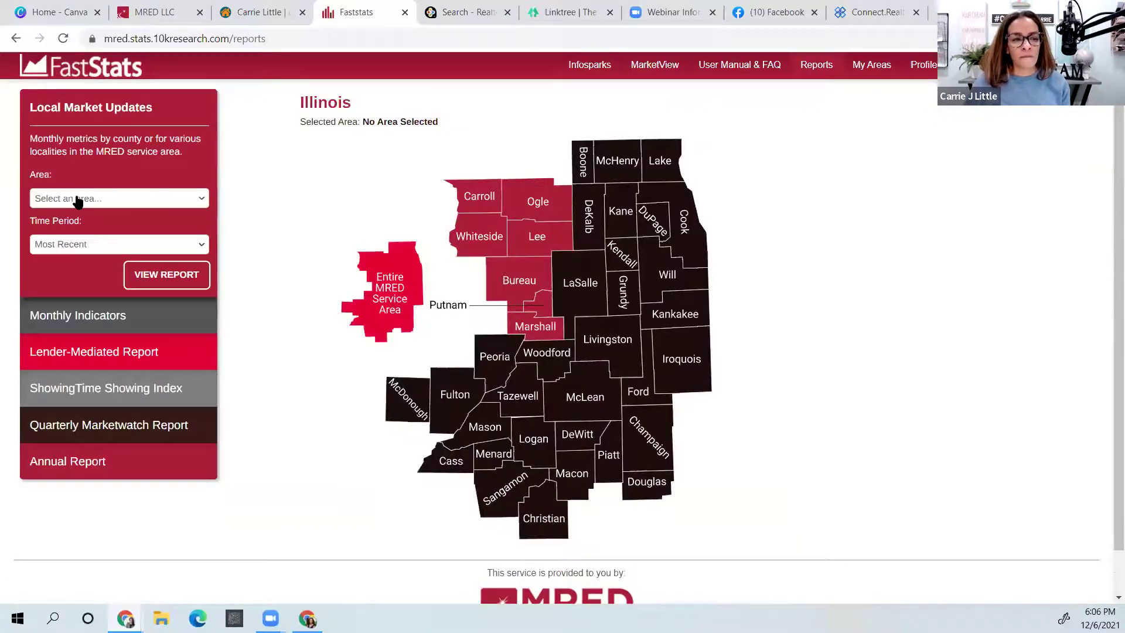
# Select Aurora as the Local Market Updates area and view its report.
pyautogui.click(75, 199)
pyautogui.scroll(-20, 93, 375)
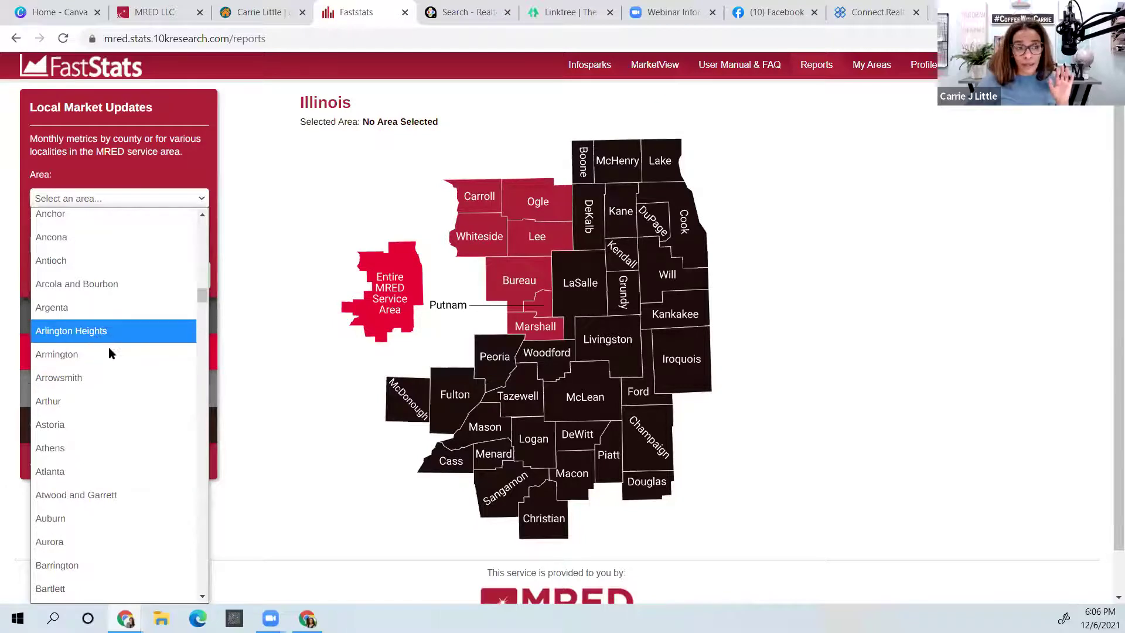
pyautogui.scroll(5, 108, 351)
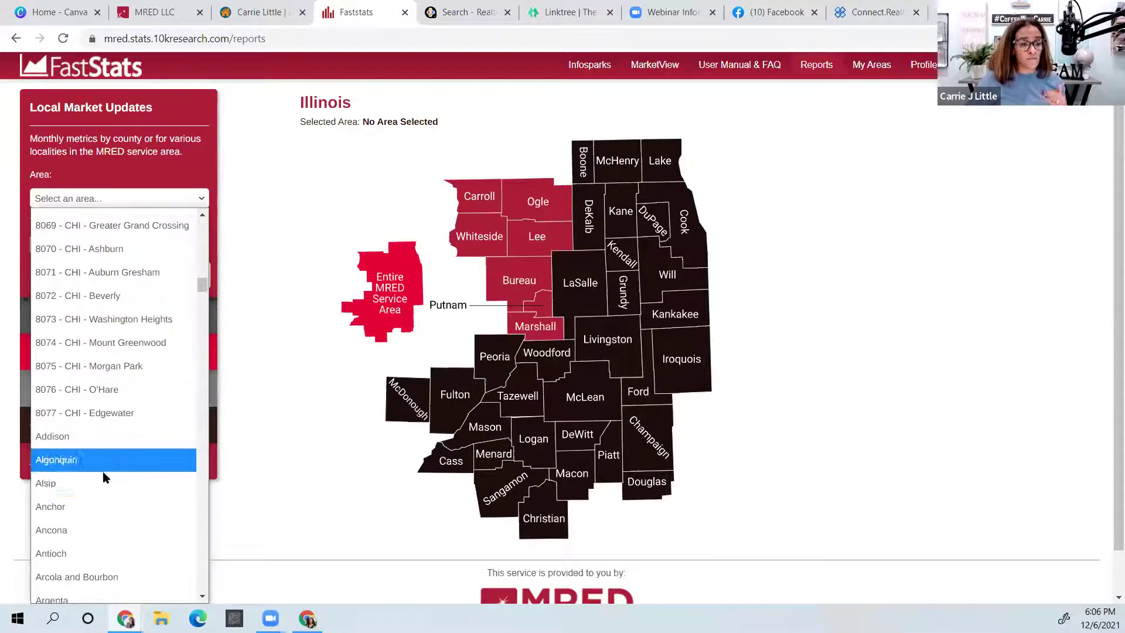
pyautogui.scroll(-6, 113, 533)
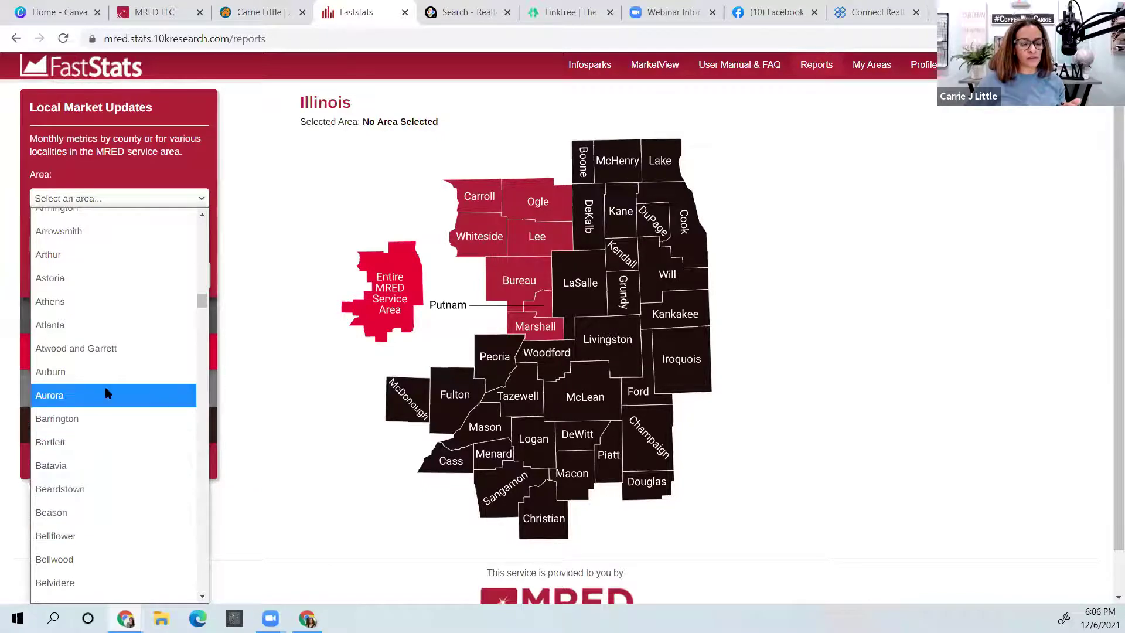
pyautogui.click(106, 395)
pyautogui.click(154, 279)
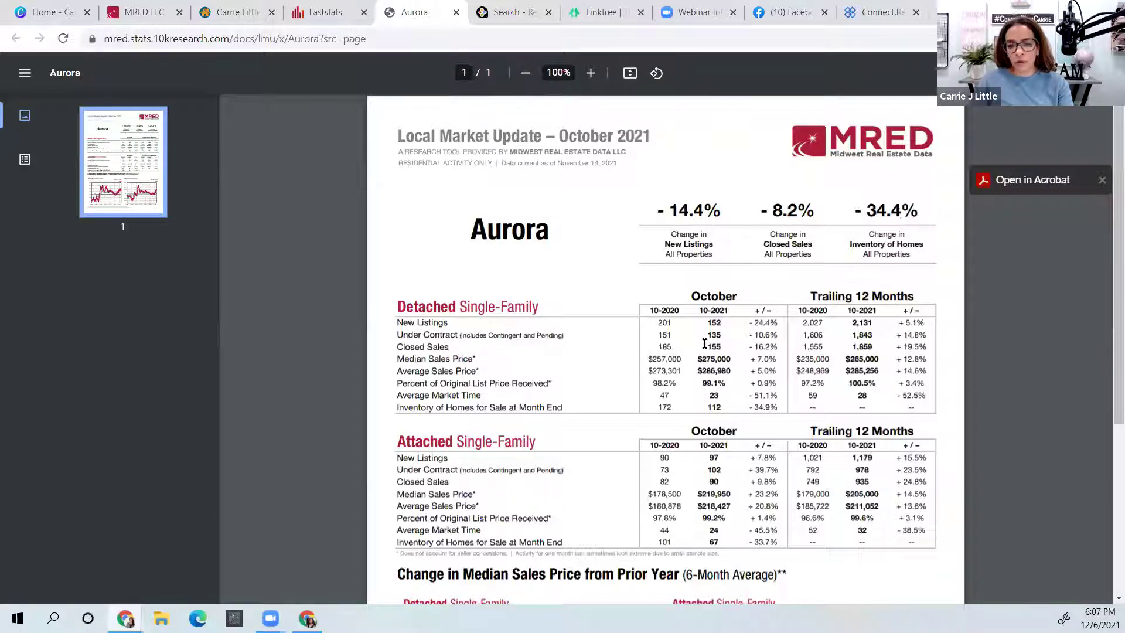
# Highlight the +7.0% change in detached single-family median sales price.
pyautogui.moveTo(748, 356); pyautogui.dragTo(772, 362)
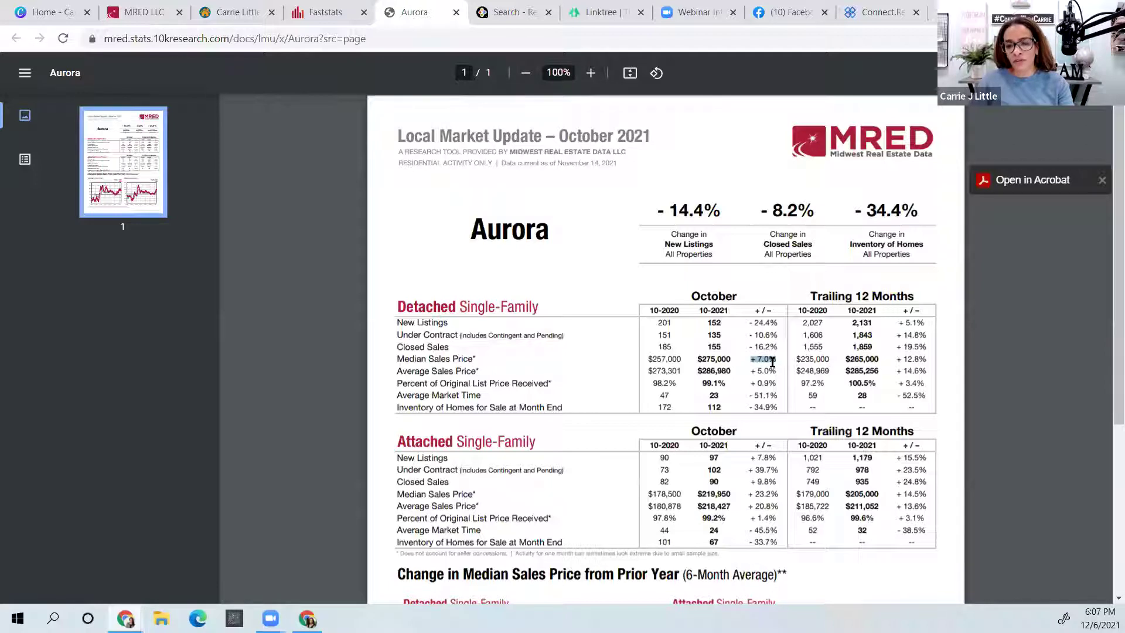
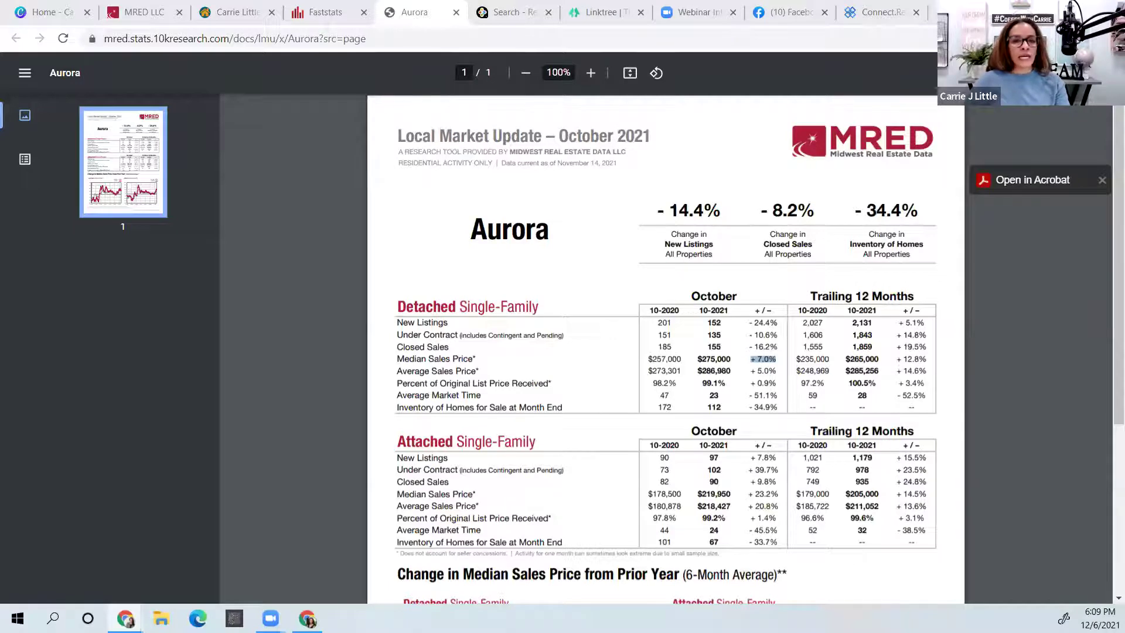
# Highlight Aurora's +7.0% detached median sales price change in the October 2021 market update.
pyautogui.click(485, 16)
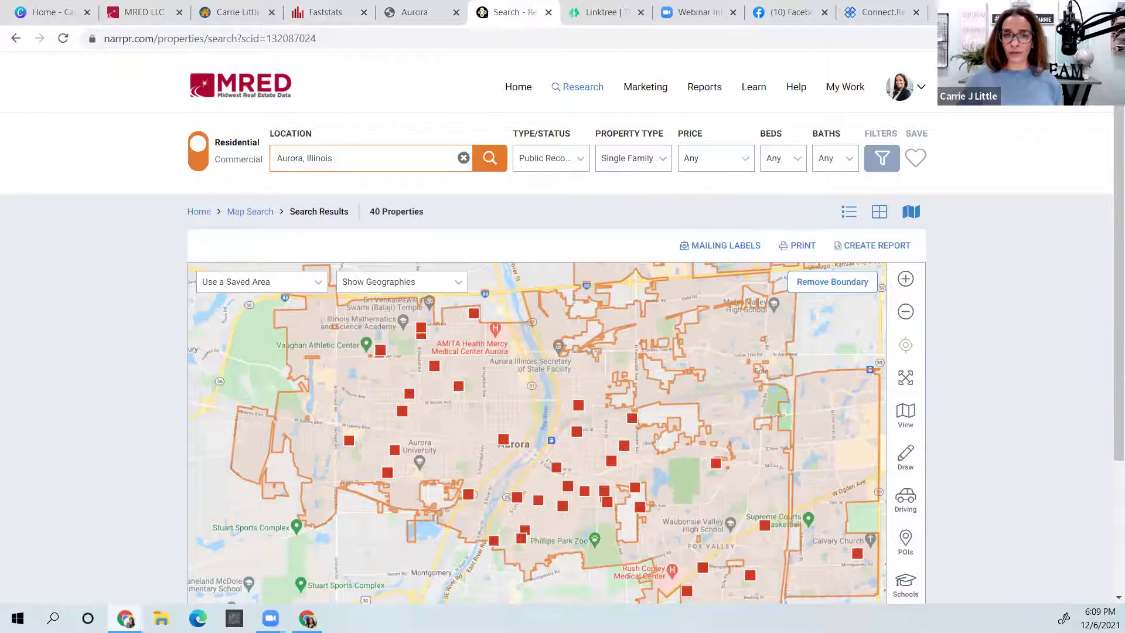
pyautogui.click(409, 16)
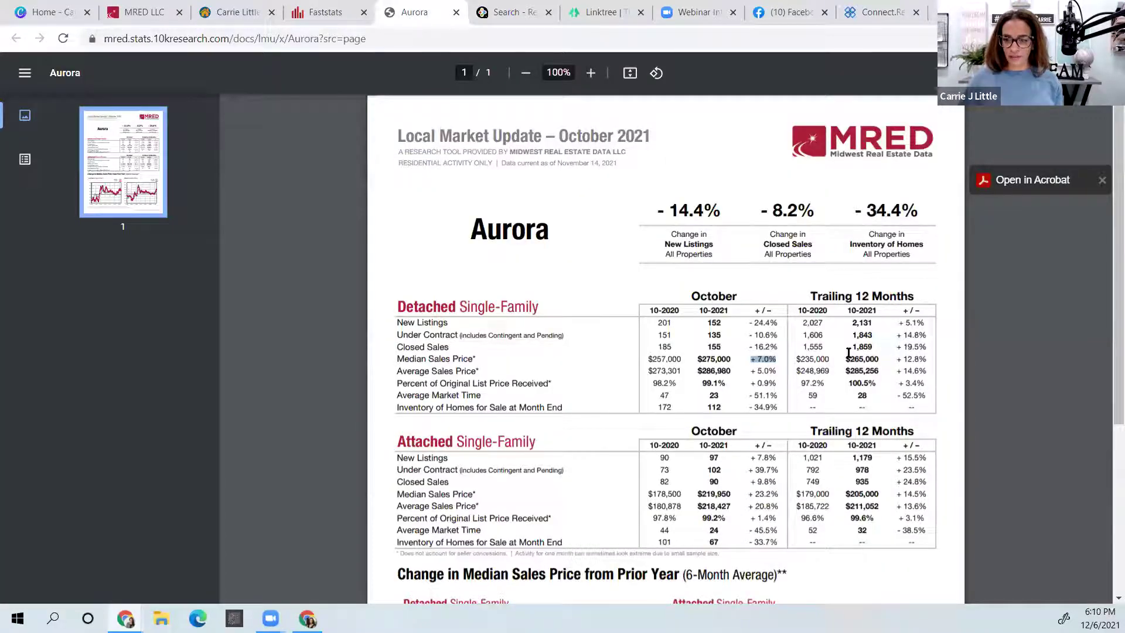
pyautogui.tripleClick(901, 210)
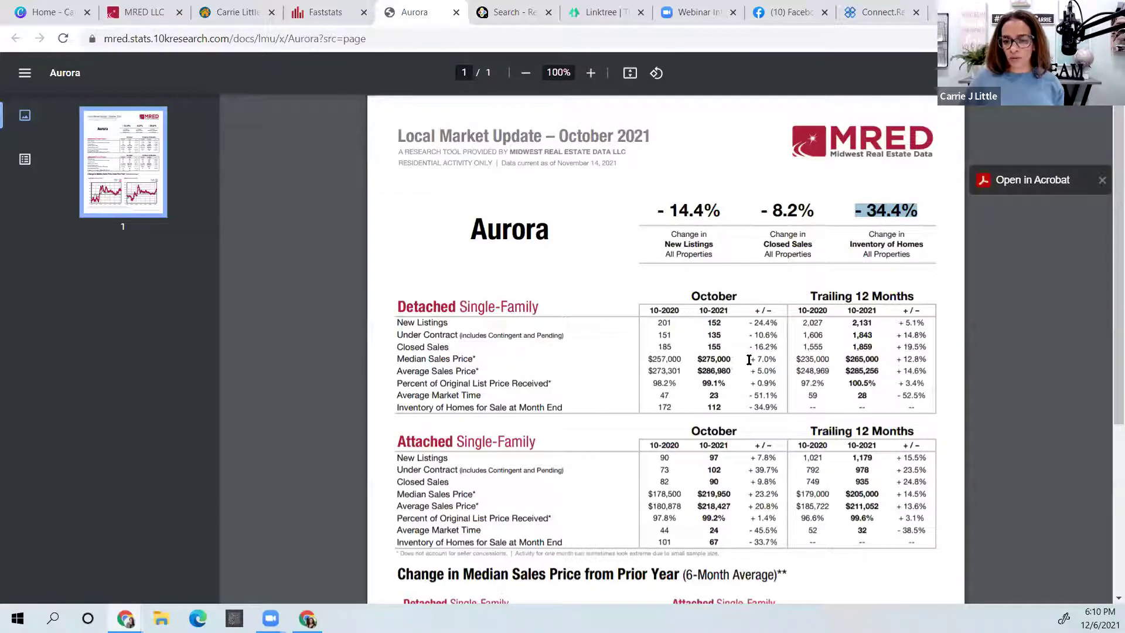
pyautogui.moveTo(749, 360); pyautogui.dragTo(786, 359)
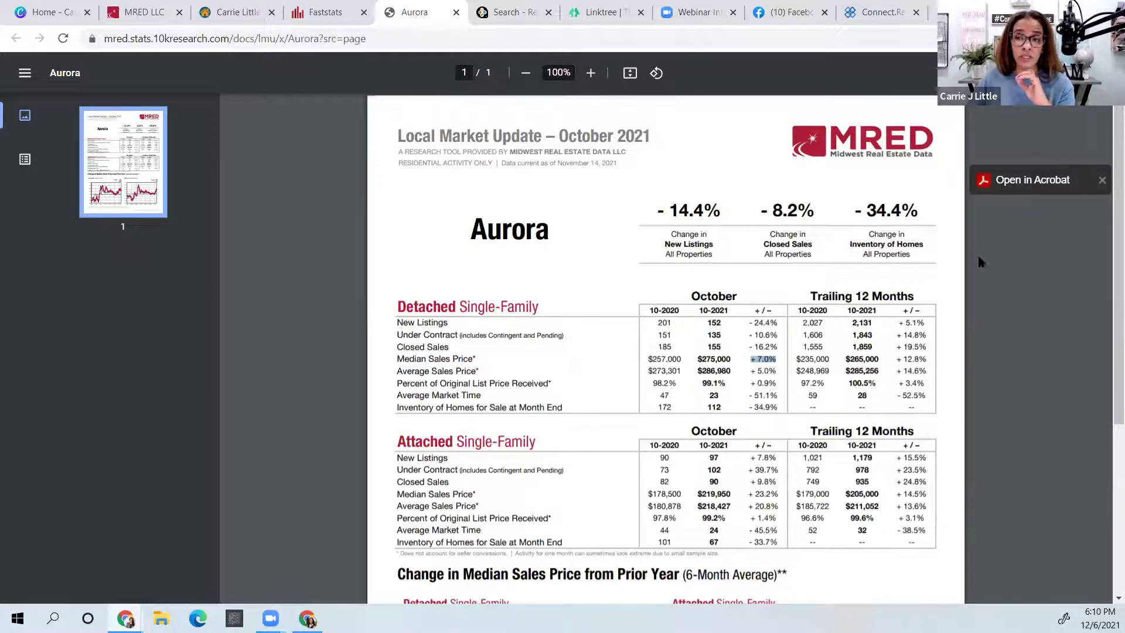
# Search Google for 'fannie mae short sale requirements' in a new tab.
pyautogui.click(933, 14)
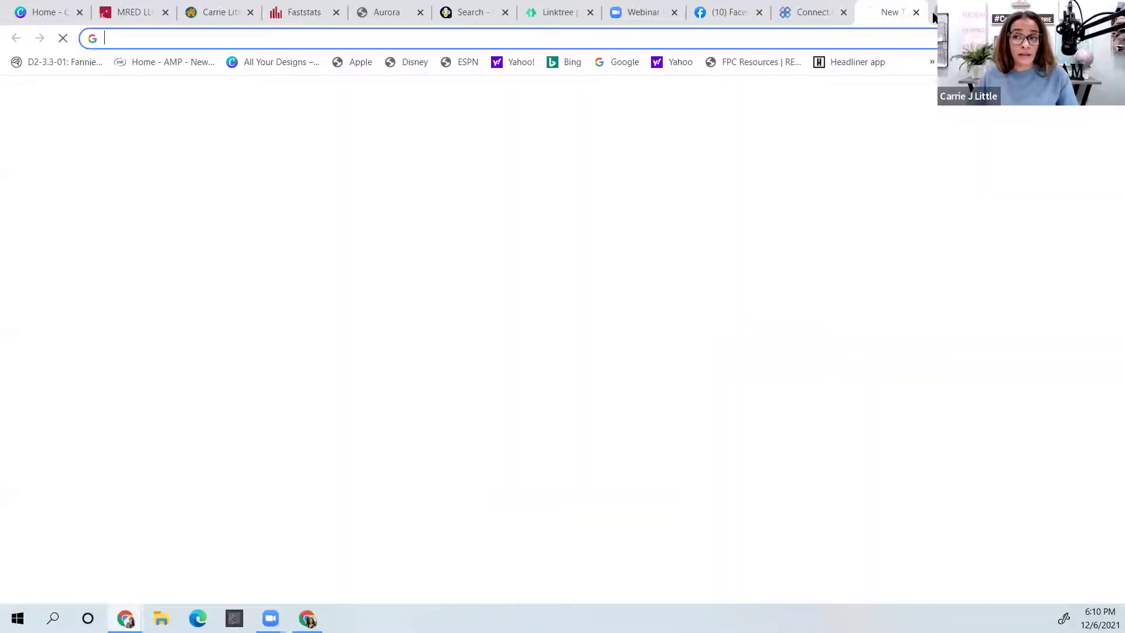
pyautogui.write('fanni')
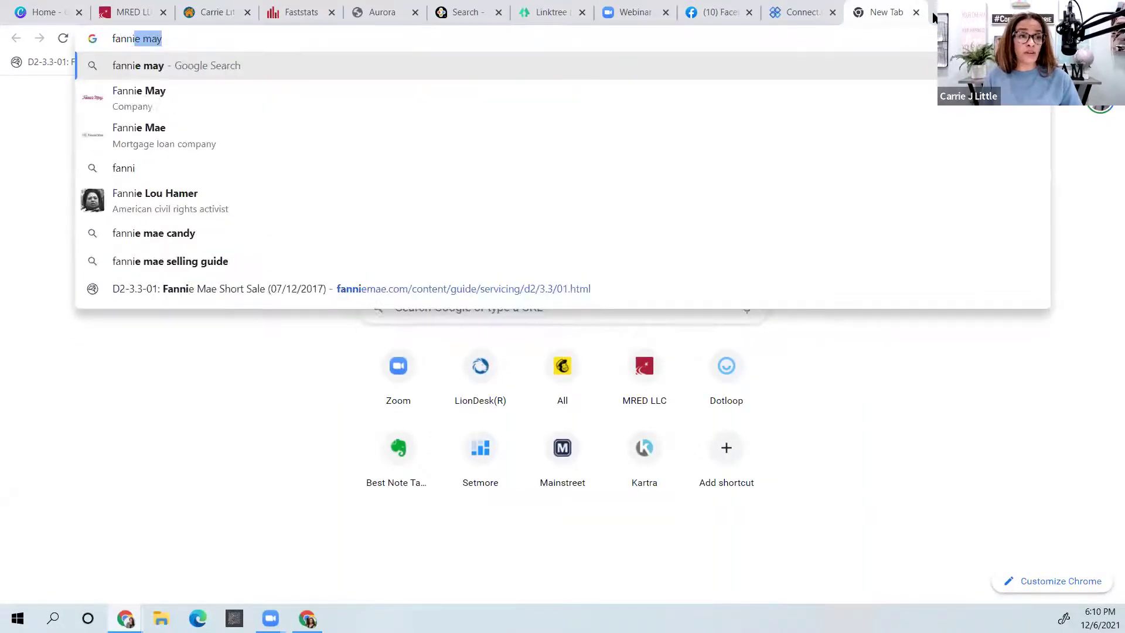
pyautogui.write('e mae f')
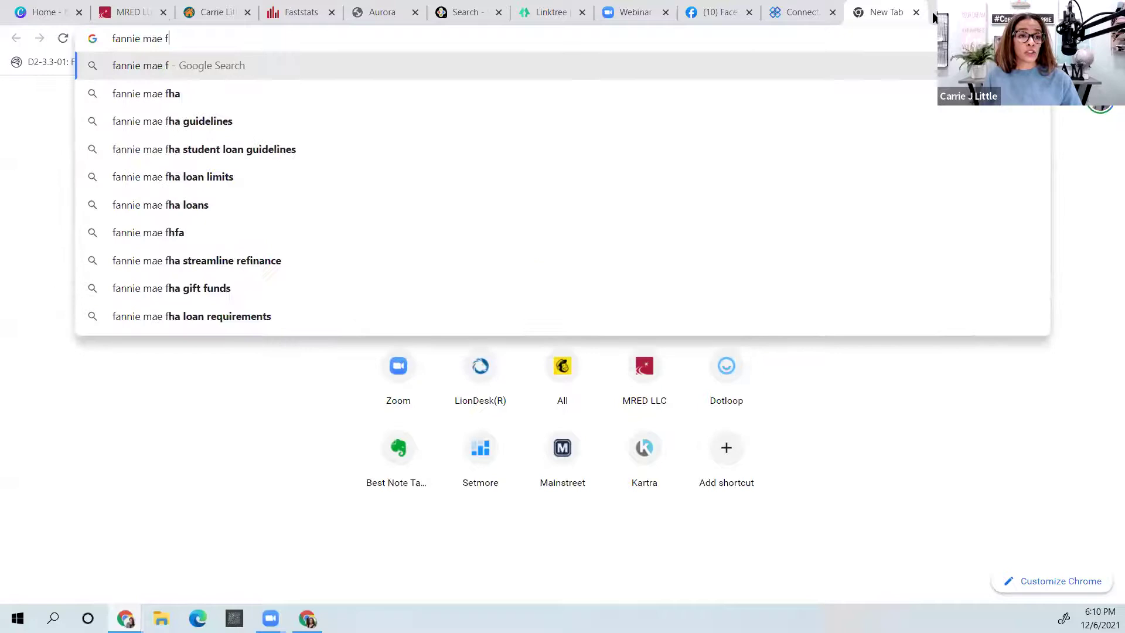
pyautogui.press('BackSpace')
pyautogui.write('short')
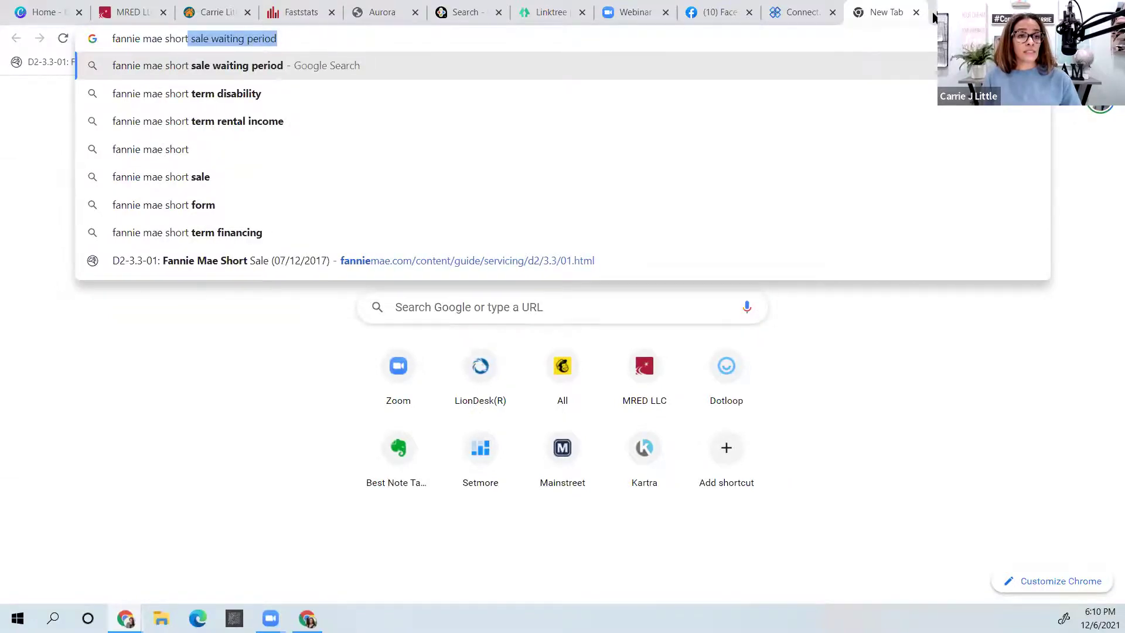
pyautogui.write('sale')
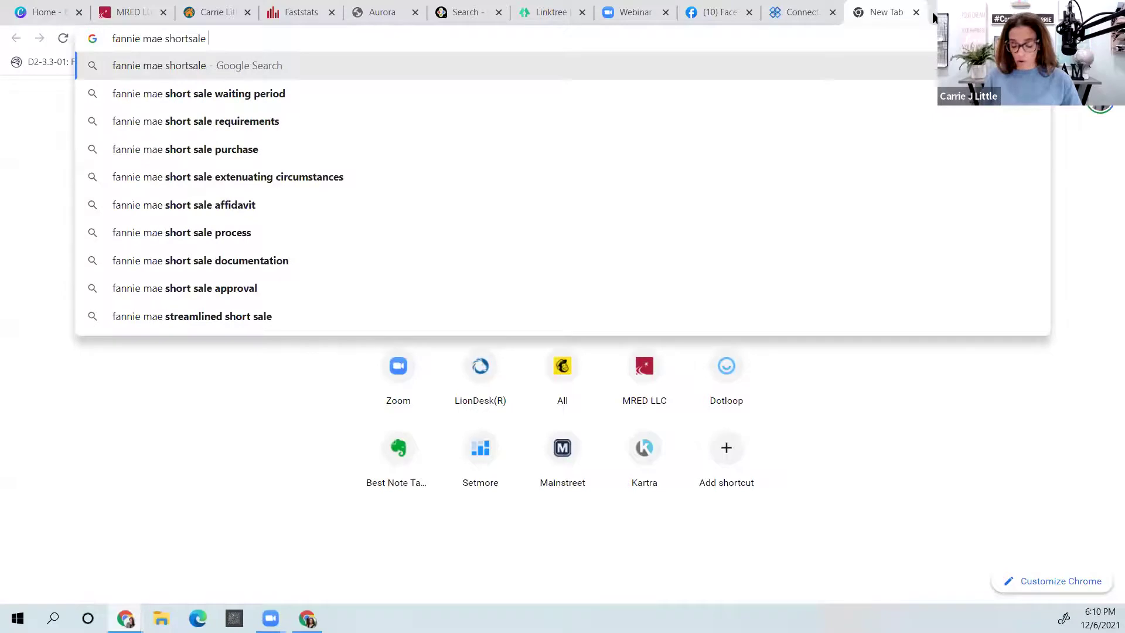
pyautogui.press('Down')
pyautogui.press('Down')
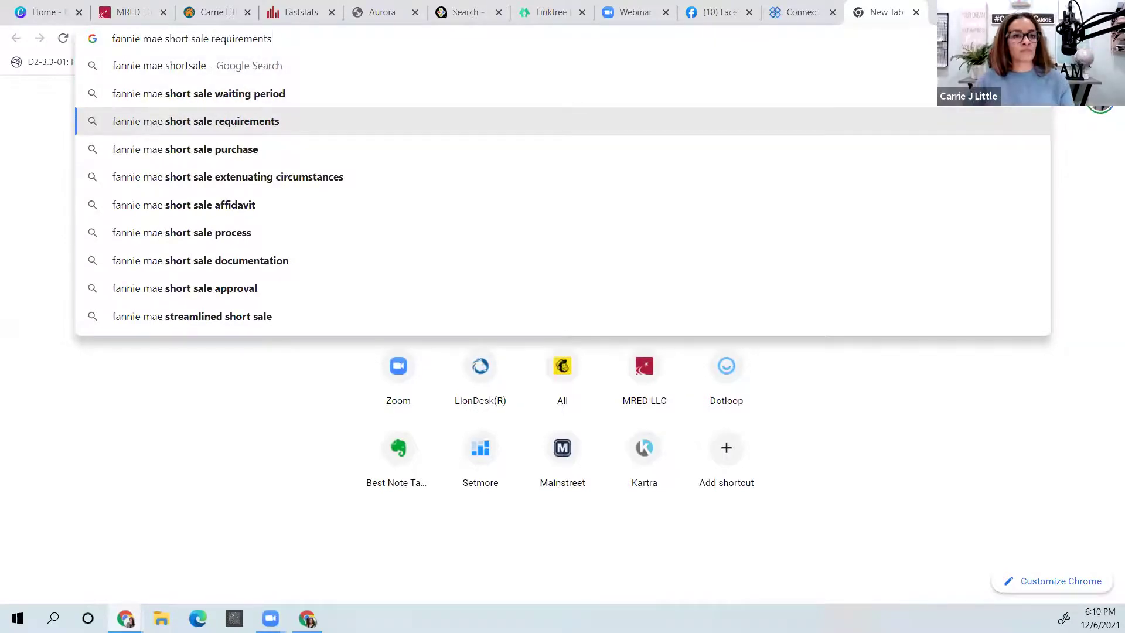
pyautogui.press('Return')
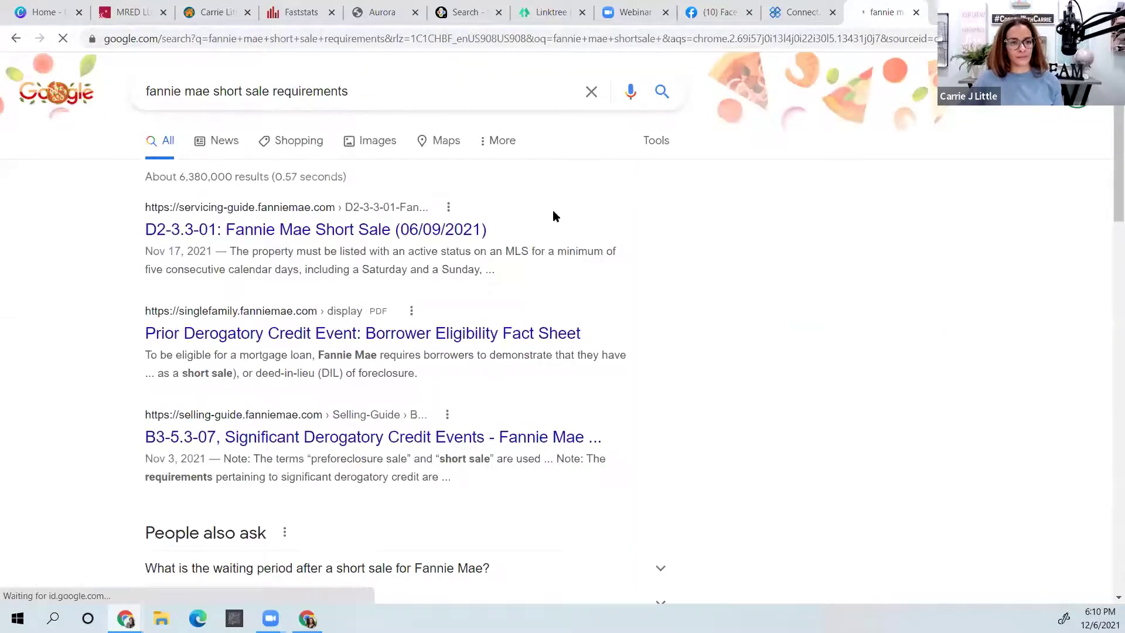
# Open Fannie Mae's D2-3.3-01 Short Sale guide and read through its eligibility tables.
pyautogui.click(299, 236)
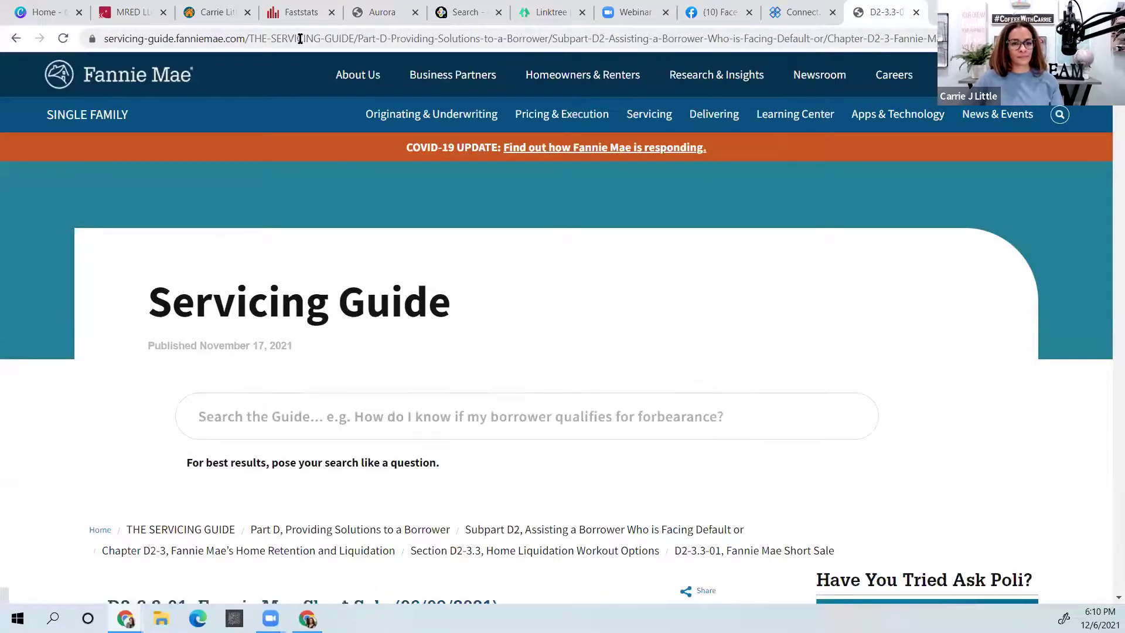
pyautogui.click(297, 38)
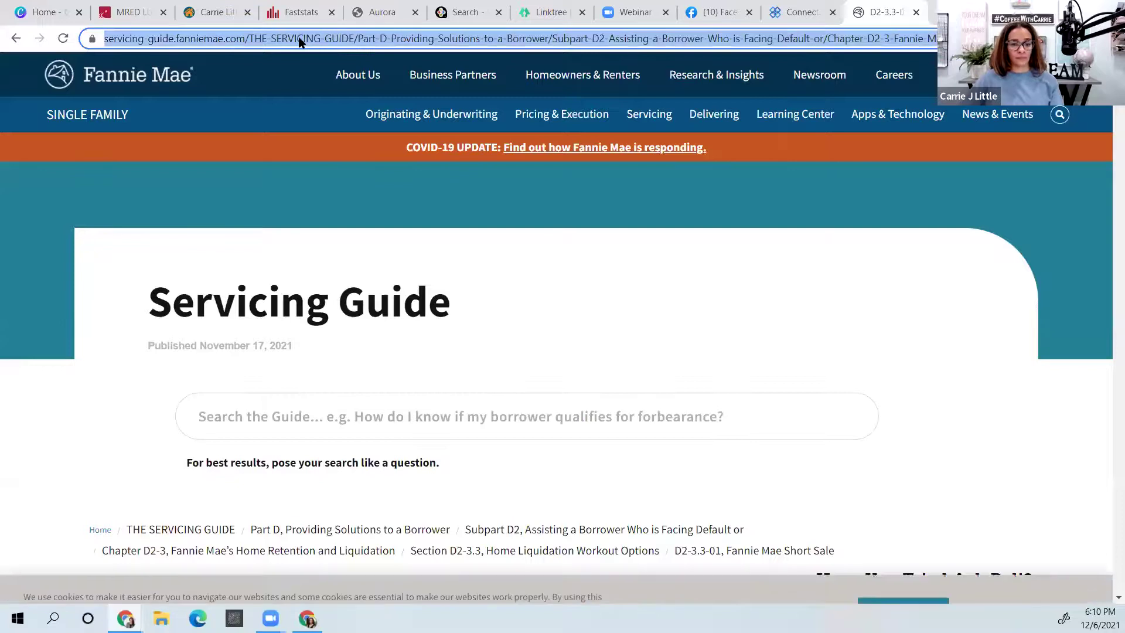
pyautogui.scroll(-10, 452, 358)
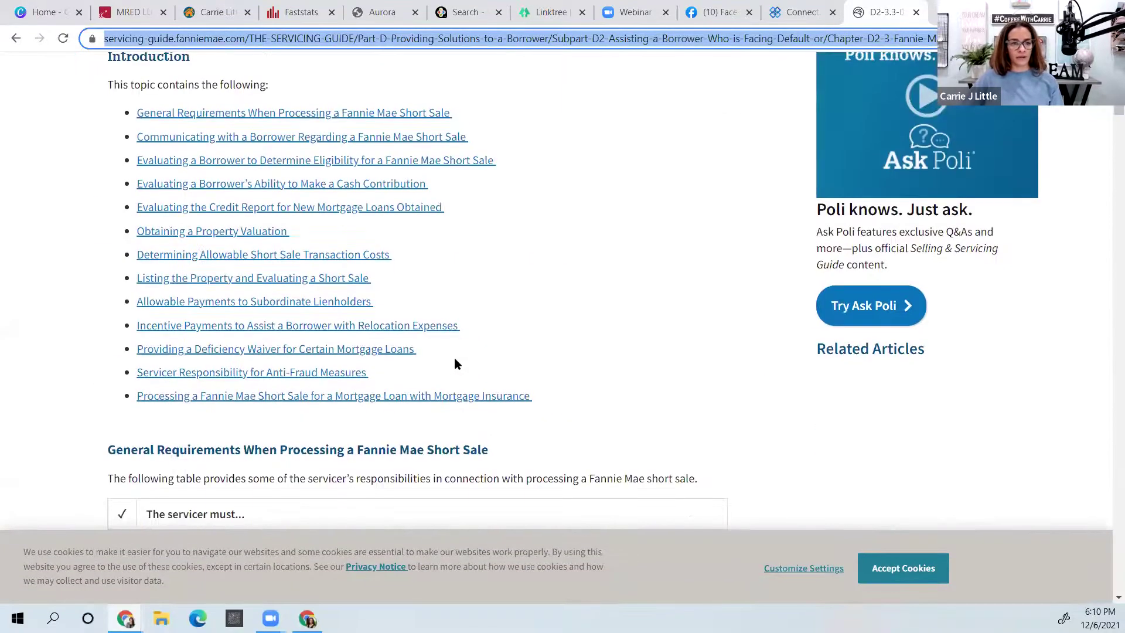
pyautogui.scroll(-6, 457, 363)
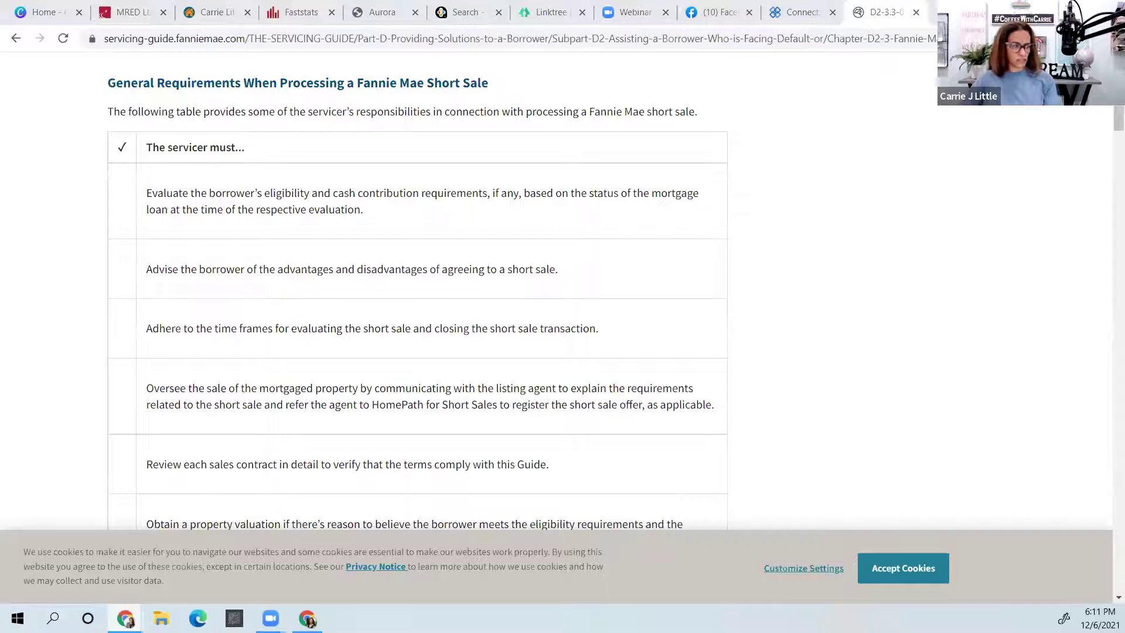
pyautogui.scroll(-14, 846, 360)
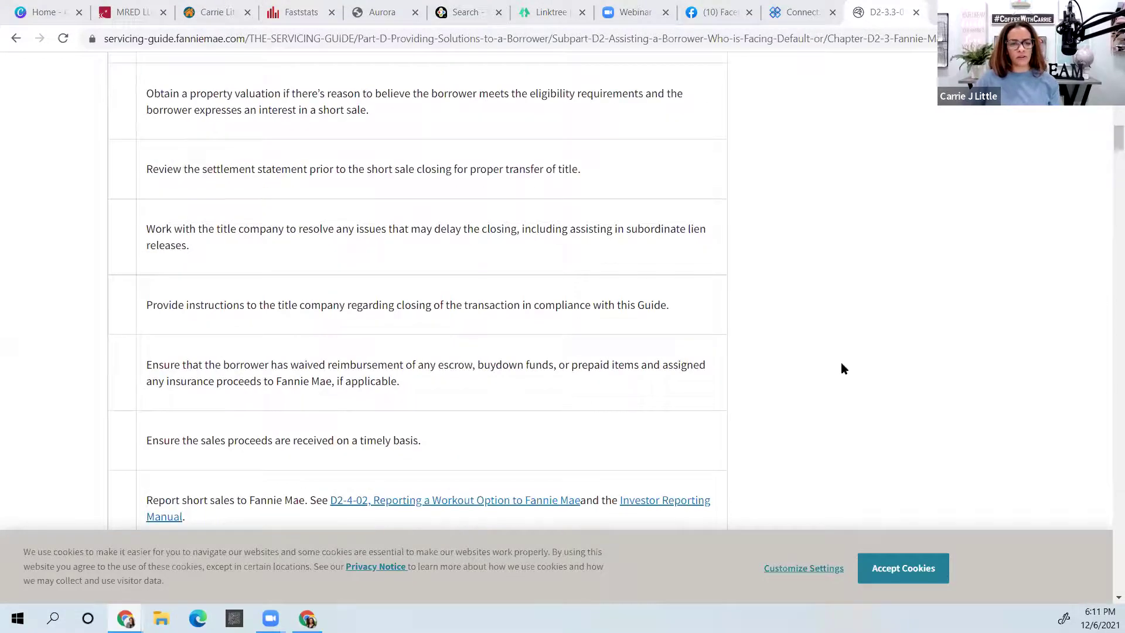
pyautogui.scroll(-18, 842, 368)
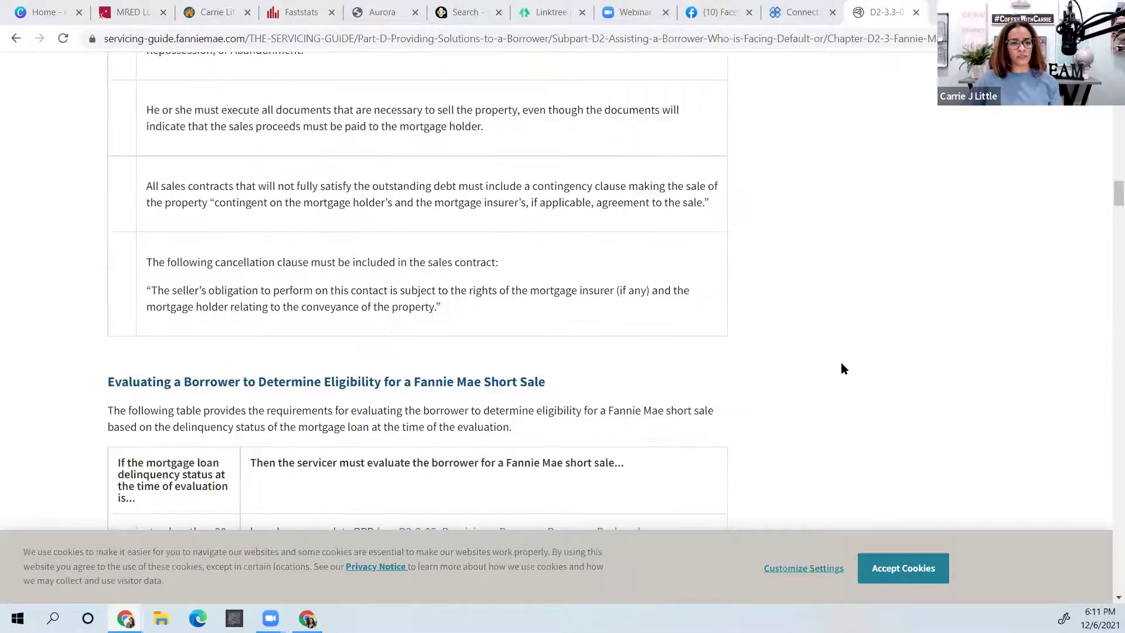
pyautogui.scroll(-2, 841, 368)
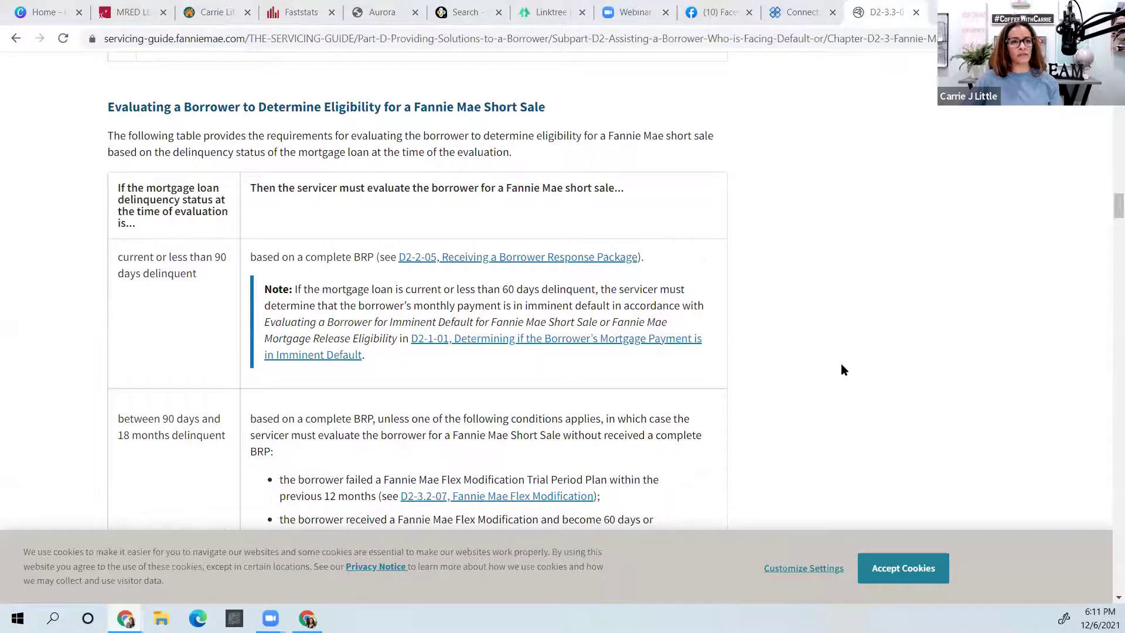
pyautogui.scroll(-15, 841, 368)
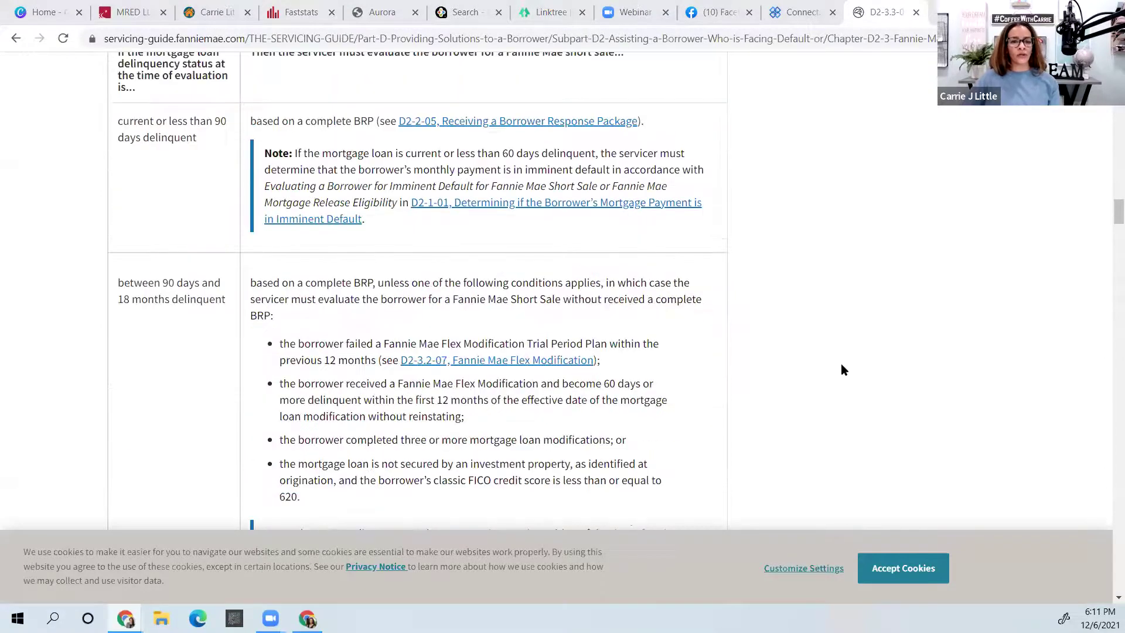
pyautogui.scroll(-6, 841, 367)
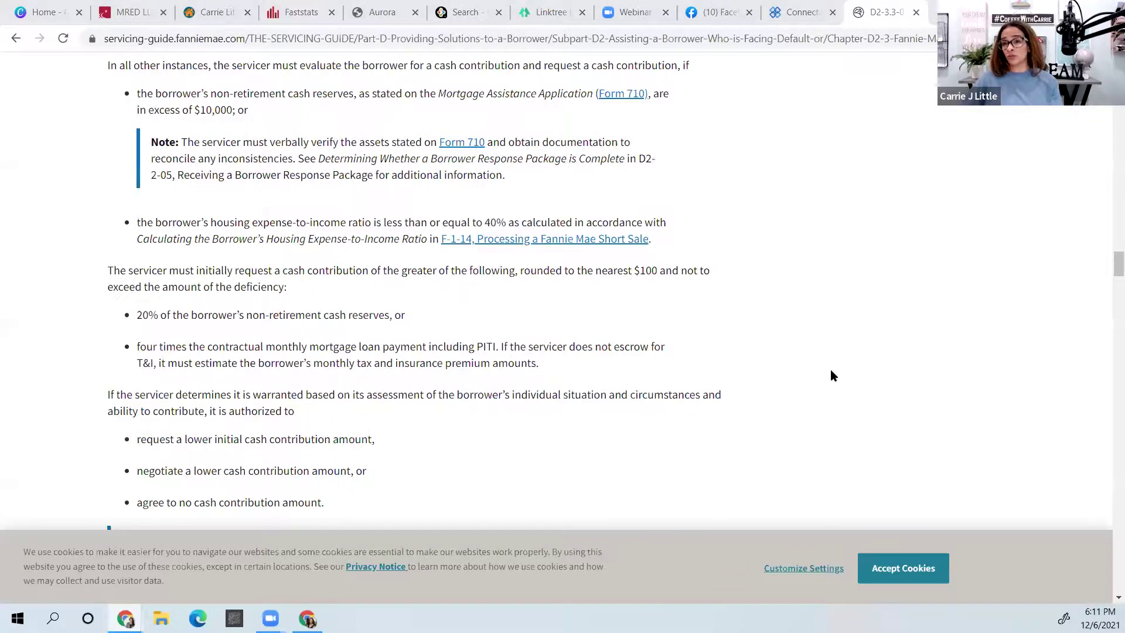
# Return to the borrower eligibility table, accept cookies, and close the guide.
pyautogui.scroll(12, 836, 377)
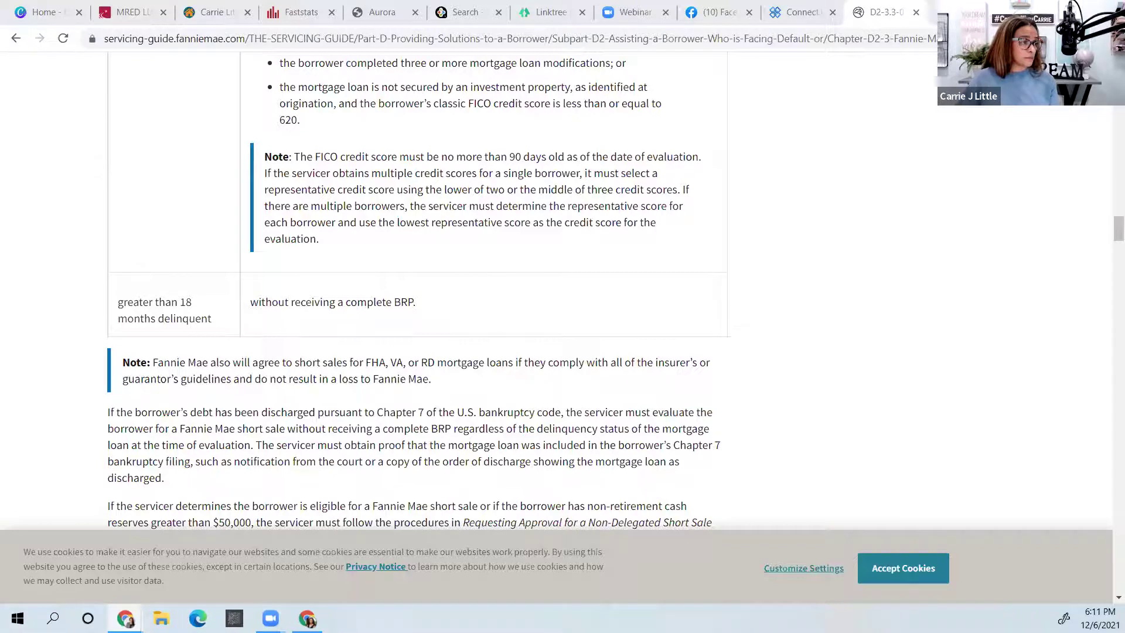
pyautogui.scroll(10, 790, 451)
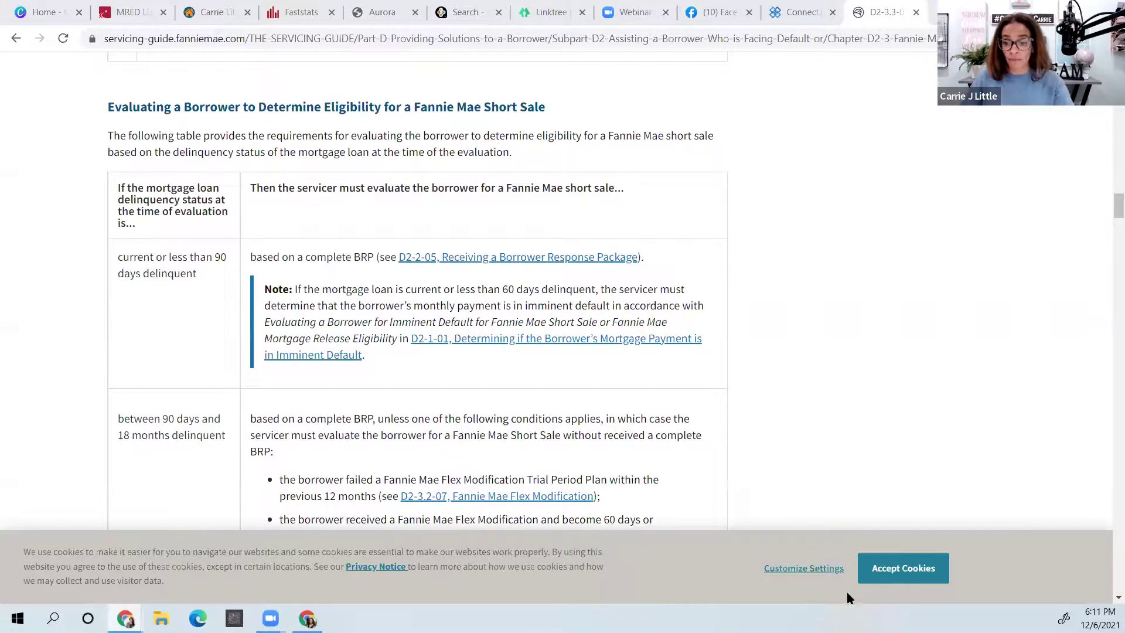
pyautogui.click(897, 577)
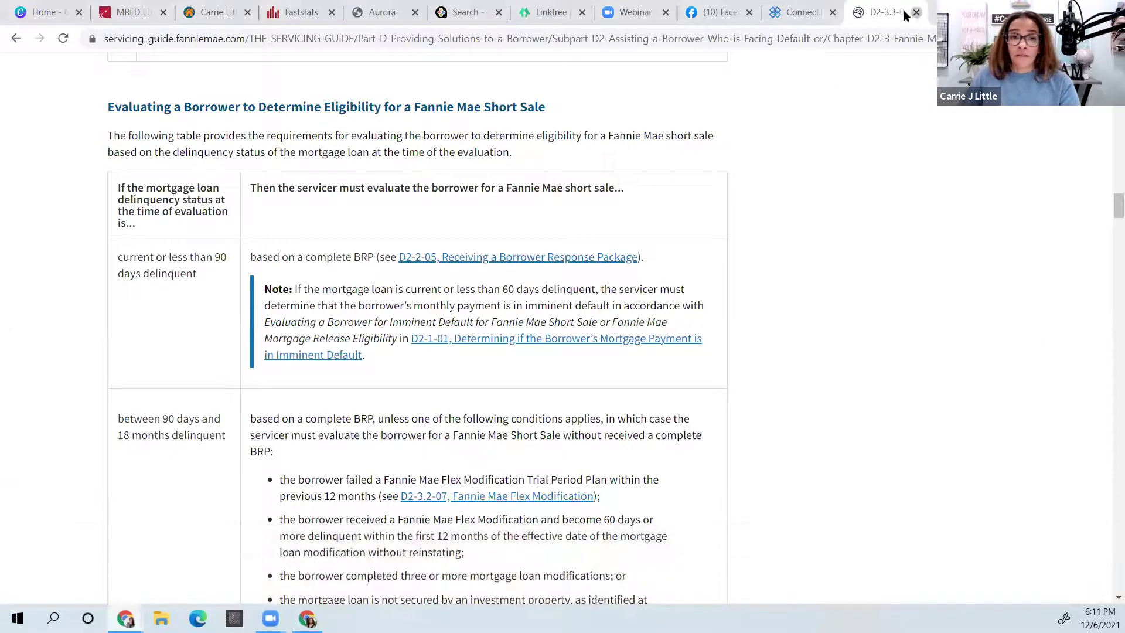
pyautogui.click(916, 13)
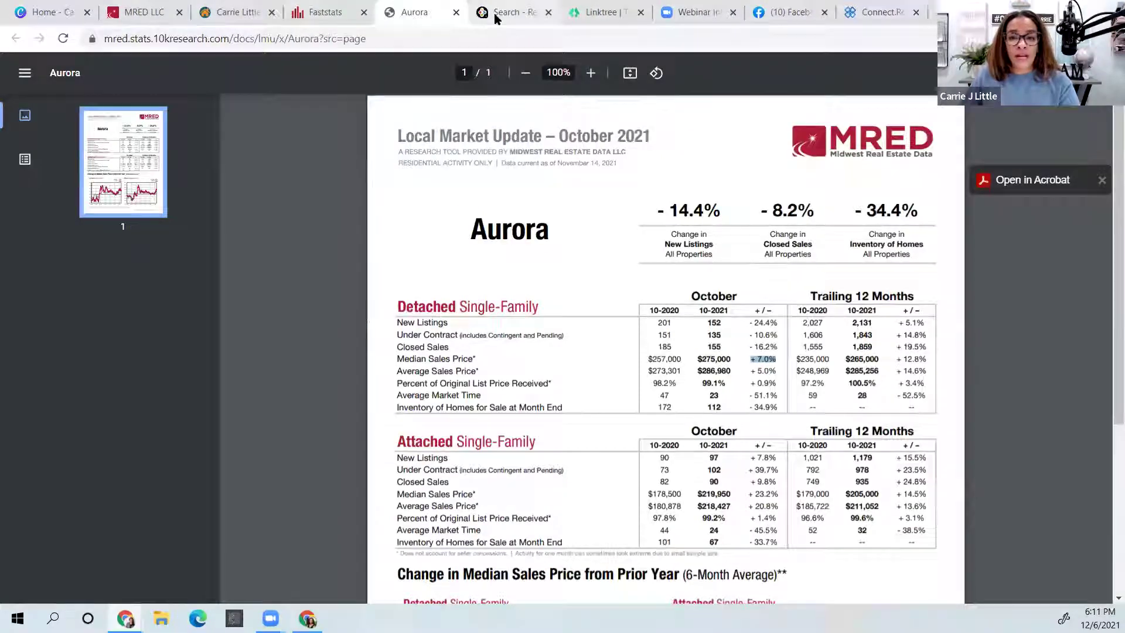
# Try a mailing label export of the Aurora results and cancel the 'Cannot export all records' dialog.
pyautogui.click(495, 14)
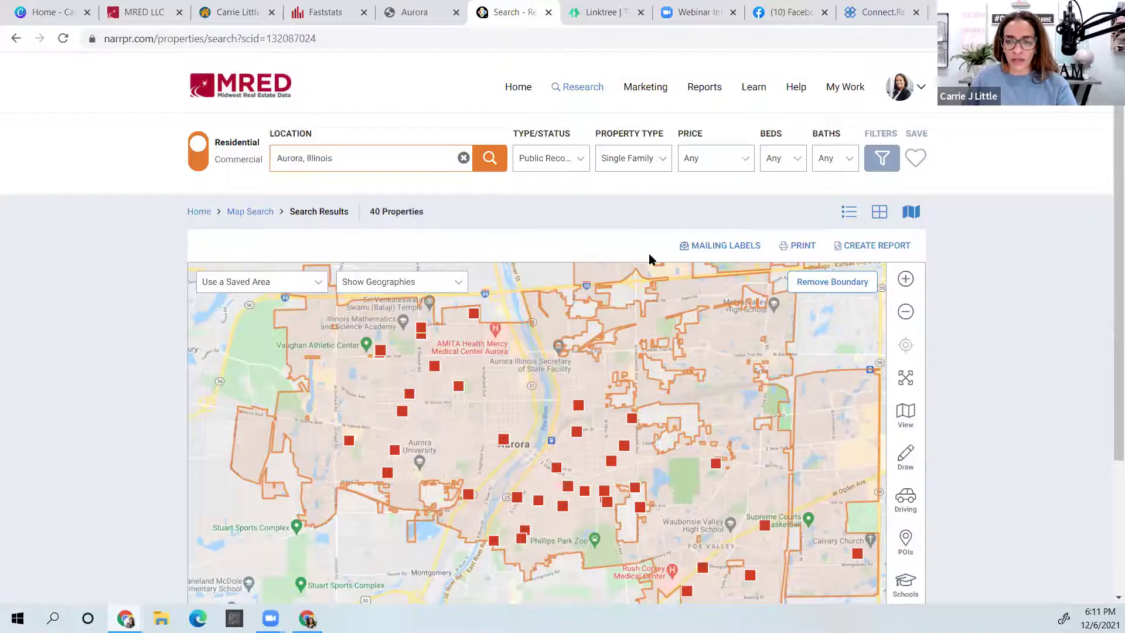
pyautogui.click(735, 251)
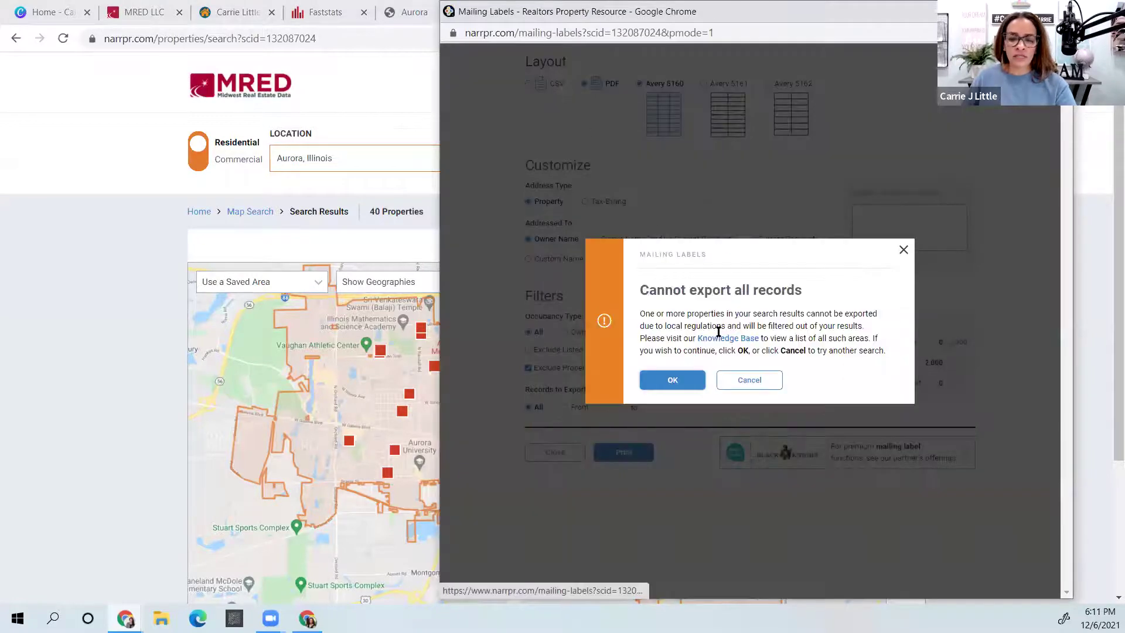
pyautogui.click(758, 380)
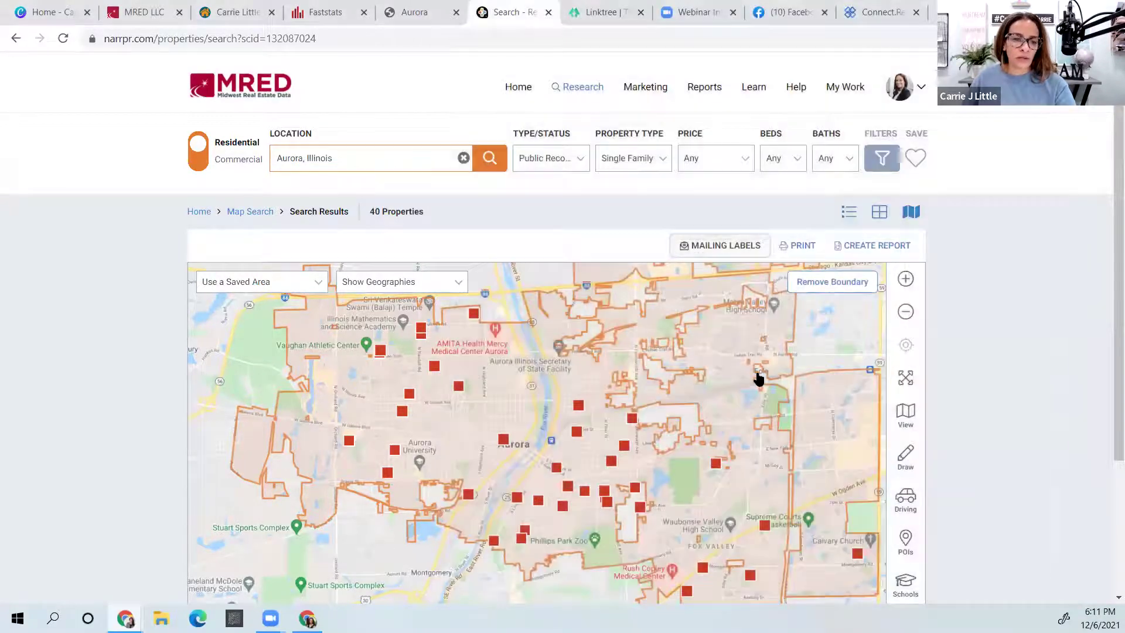
pyautogui.click(711, 248)
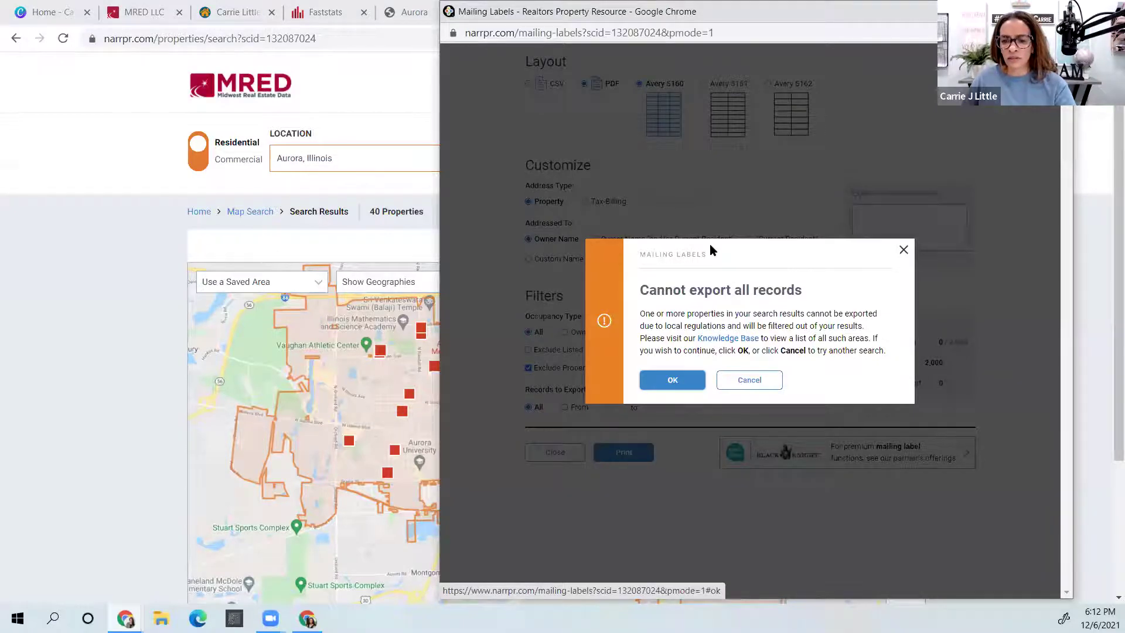
pyautogui.click(749, 381)
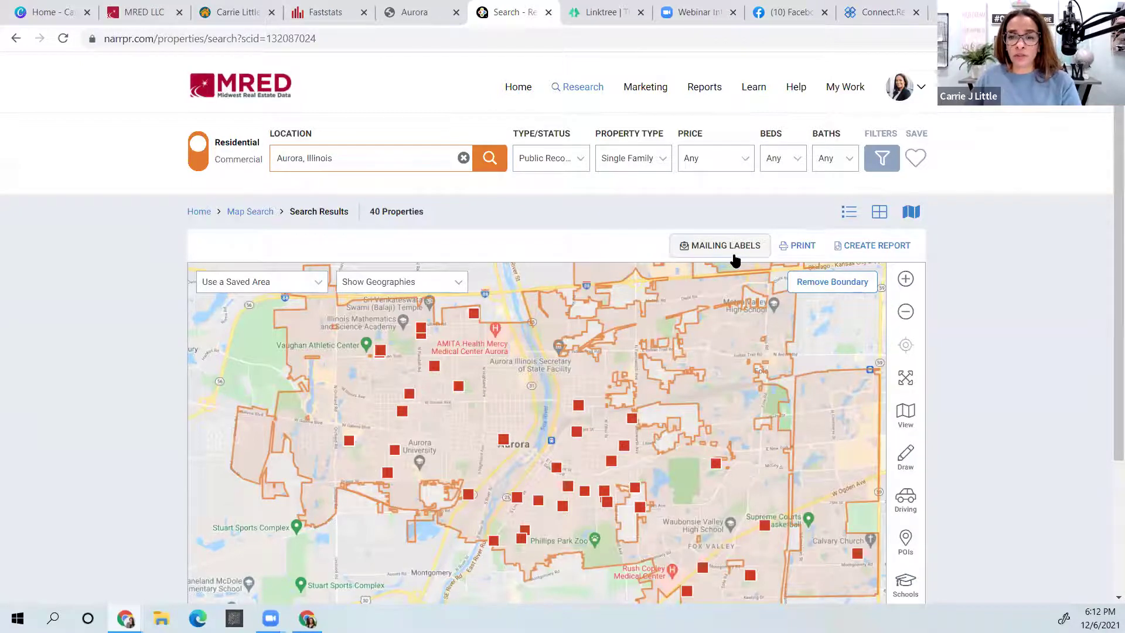
# Restore the Aurora, Illinois search, retry mailing labels, and cancel back to the 40-property map.
pyautogui.click(463, 158)
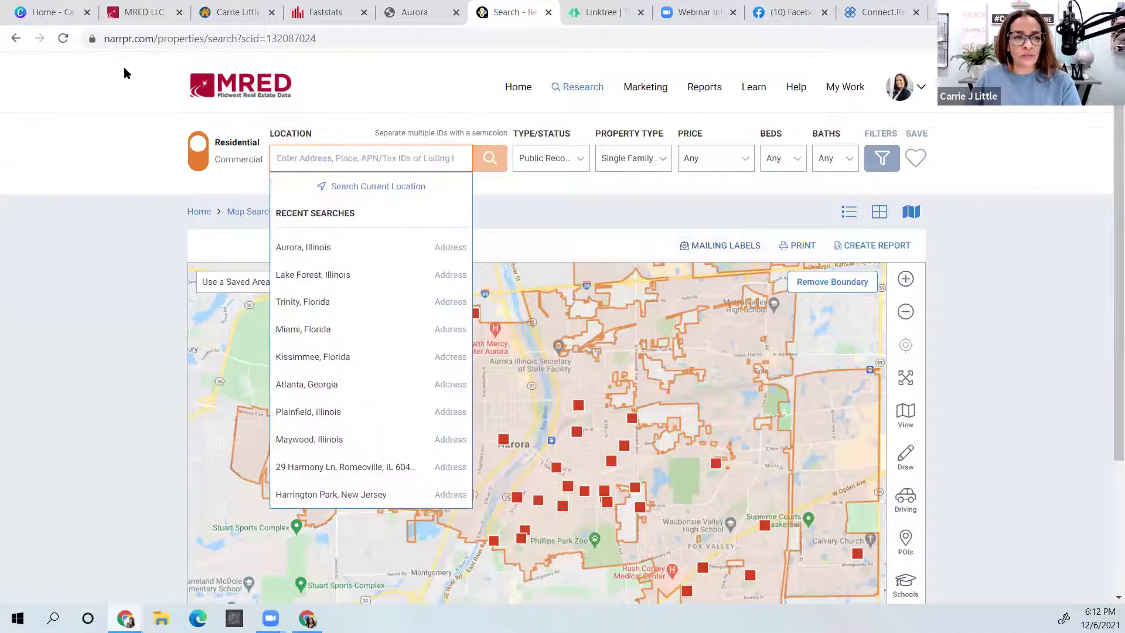
pyautogui.click(64, 38)
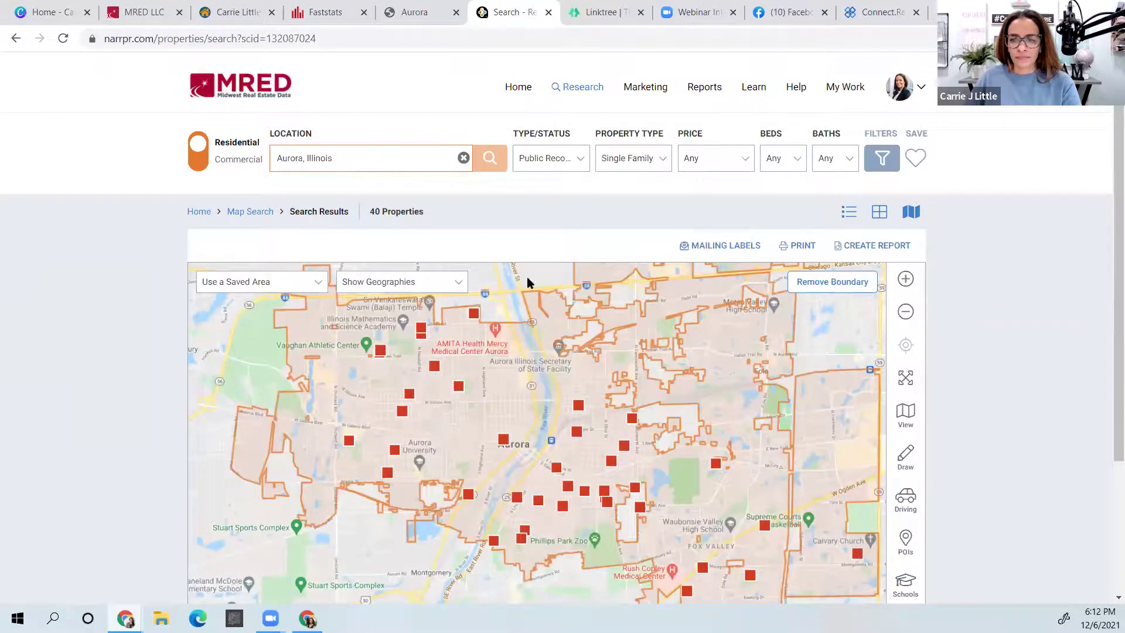
pyautogui.click(732, 245)
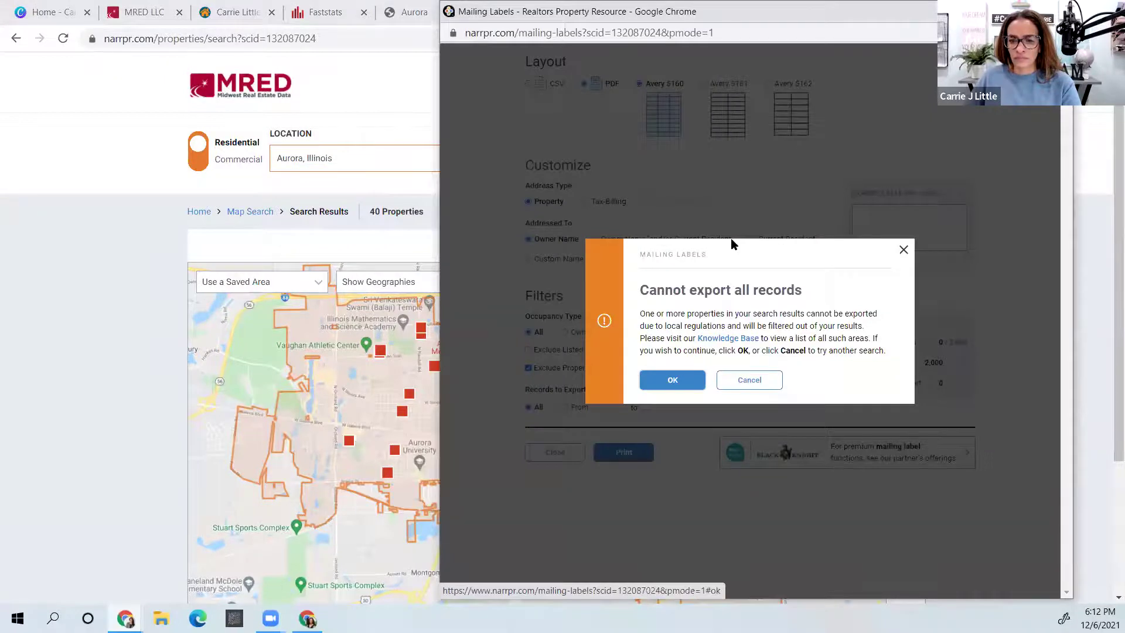
pyautogui.click(747, 380)
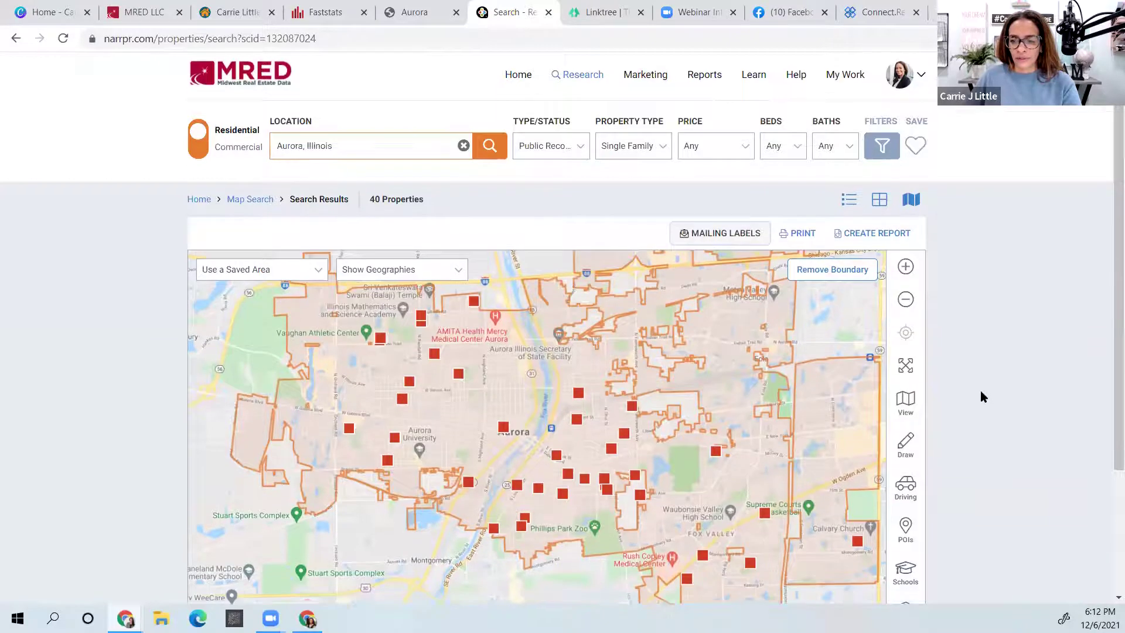
pyautogui.scroll(-2, 979, 393)
pyautogui.scroll(2, 983, 404)
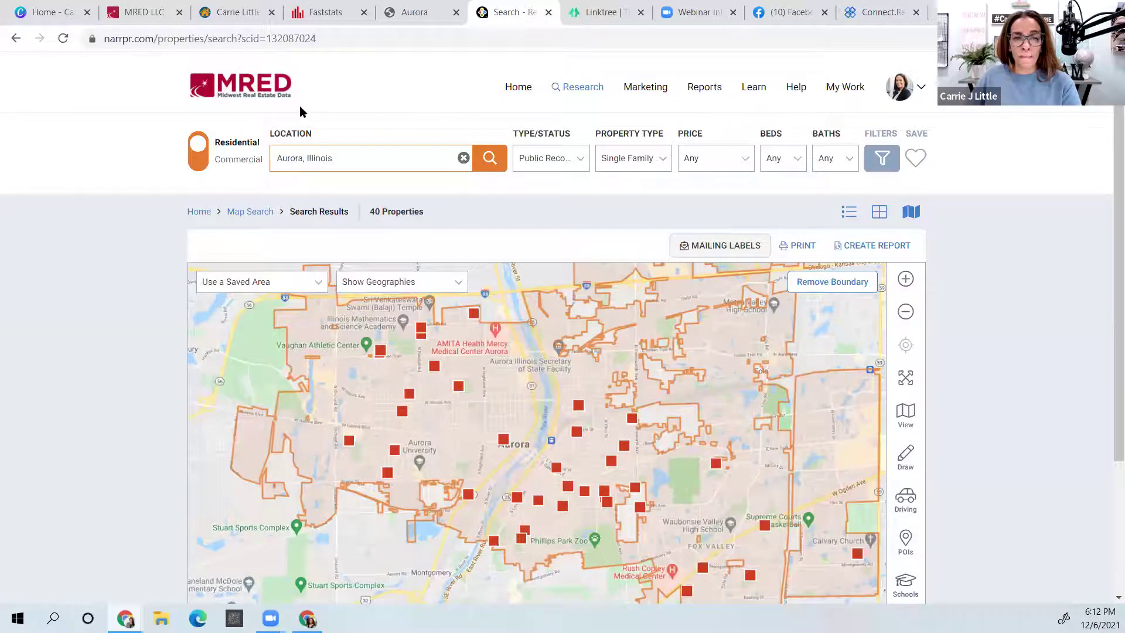
# Change the search location from Aurora to Maywood, Illinois.
pyautogui.click(882, 159)
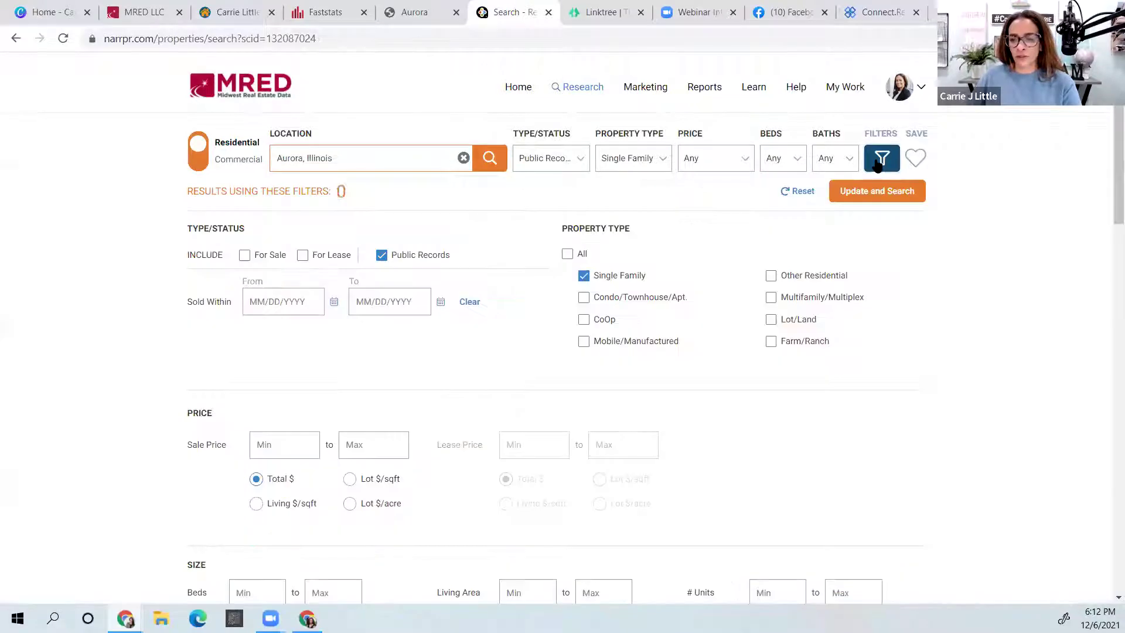
pyautogui.click(463, 158)
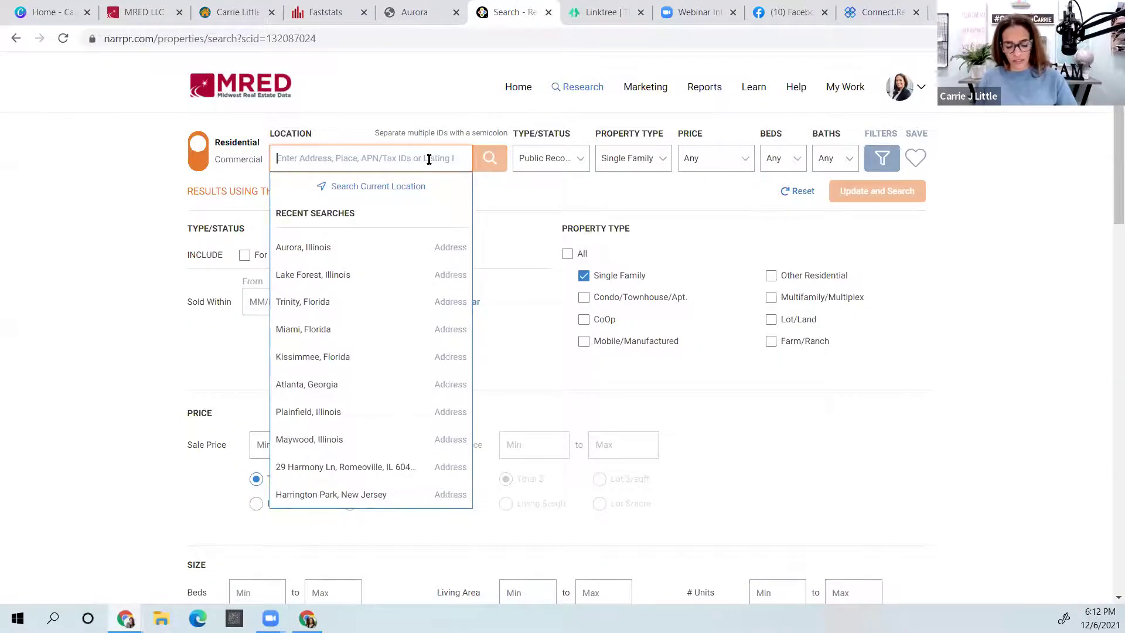
pyautogui.write('maywood')
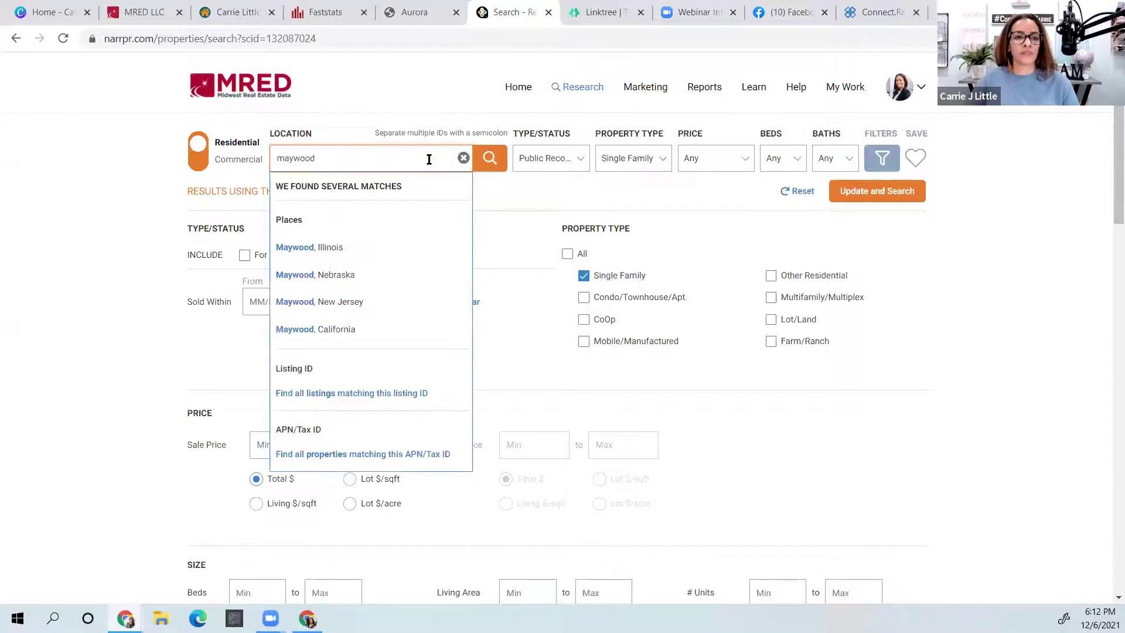
pyautogui.click(397, 245)
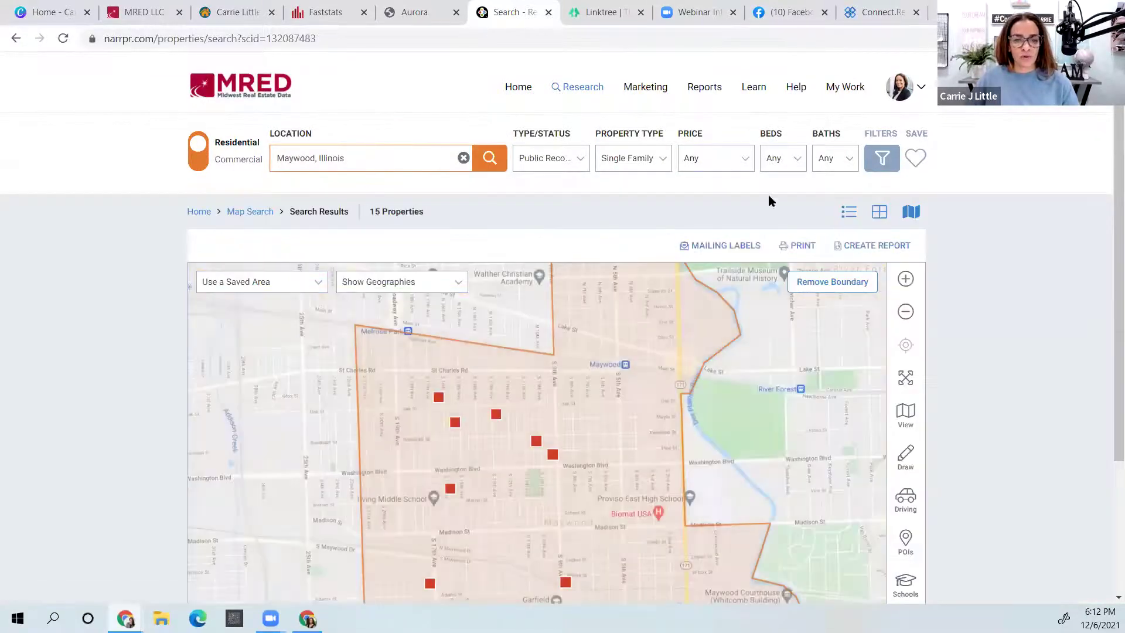
# Set the Sold Within filter to 01/01/2010 through 12/31/2013.
pyautogui.click(882, 158)
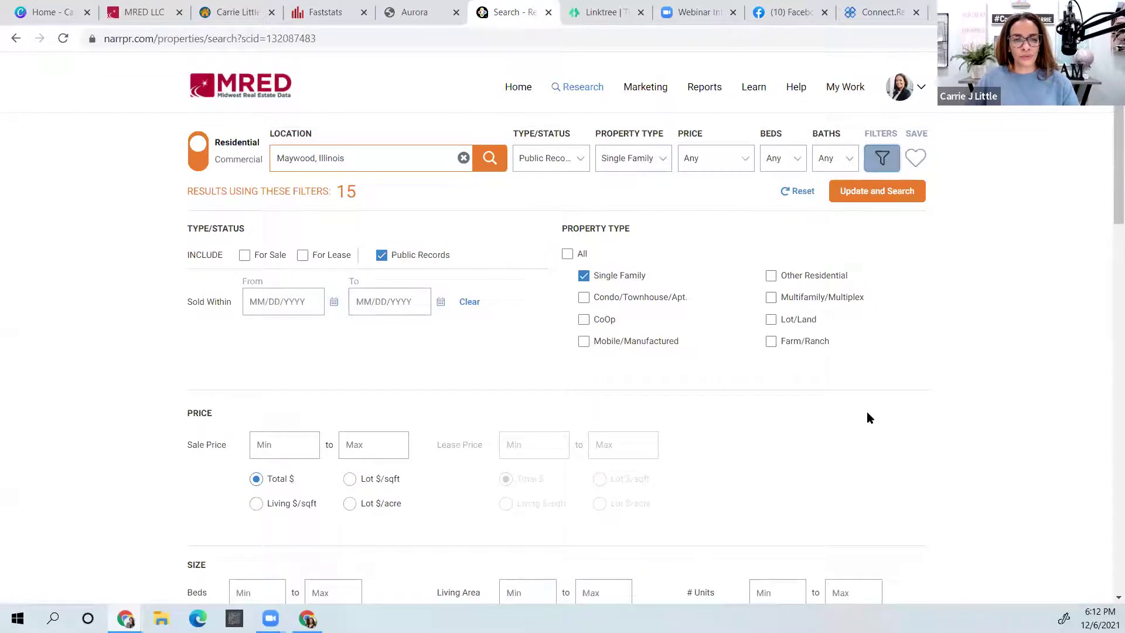
pyautogui.click(287, 300)
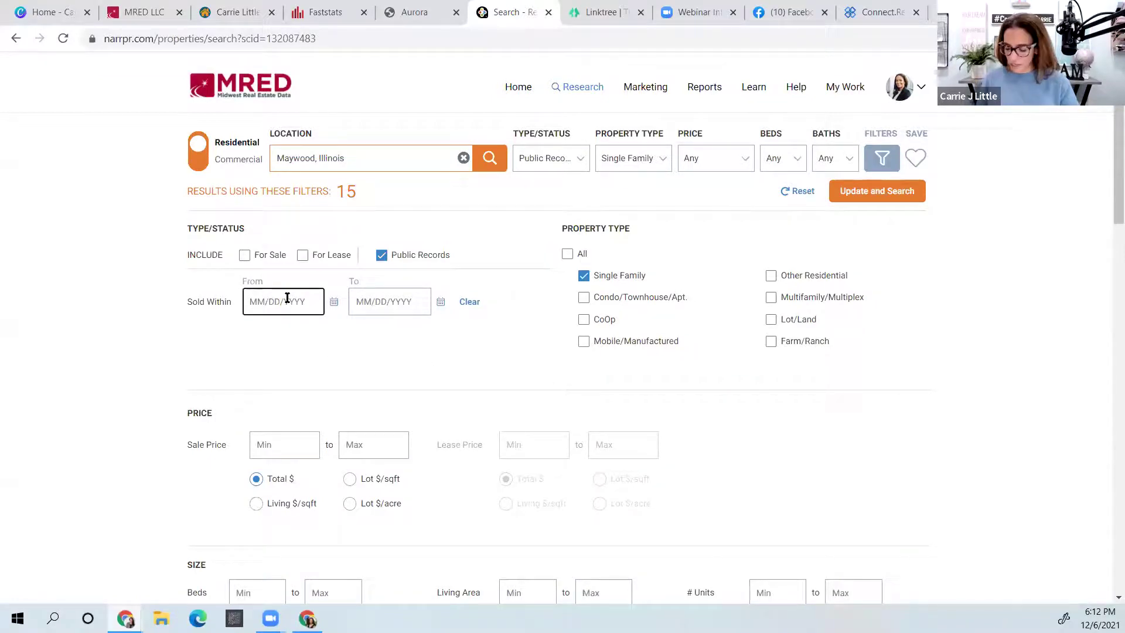
pyautogui.write('01/01/20')
pyautogui.press('Tab')
pyautogui.hotkey('shift', 'Tab')
pyautogui.press('End')
pyautogui.write('10')
pyautogui.press('Tab')
pyautogui.write('12/31/2013')
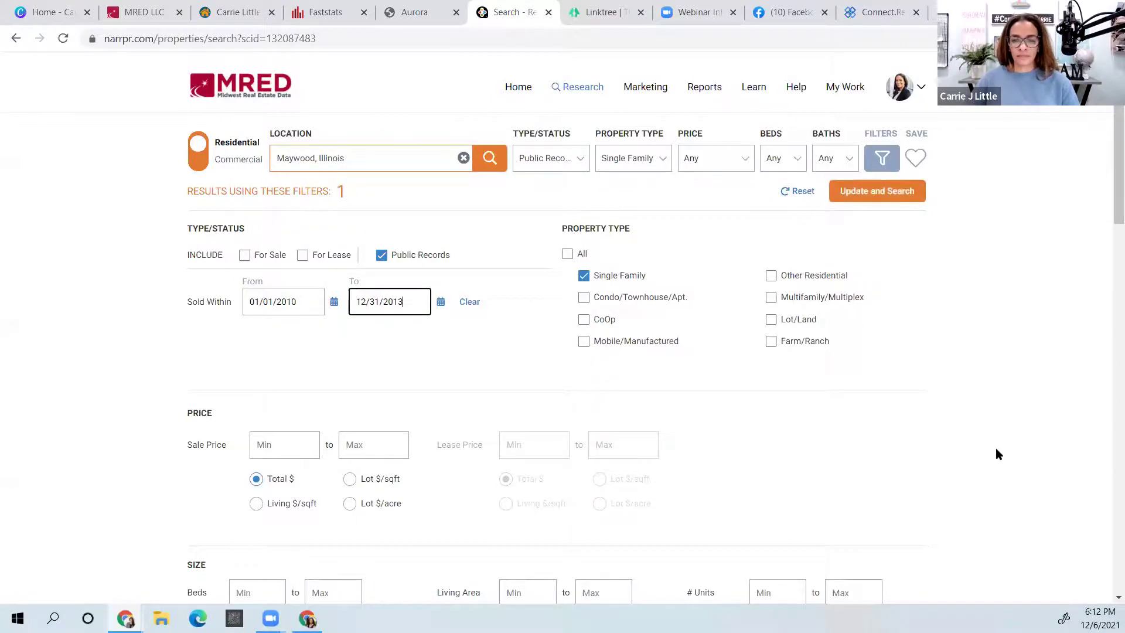
# Uncheck Pre-foreclosure and limit beds to exactly 3.
pyautogui.scroll(-8, 999, 454)
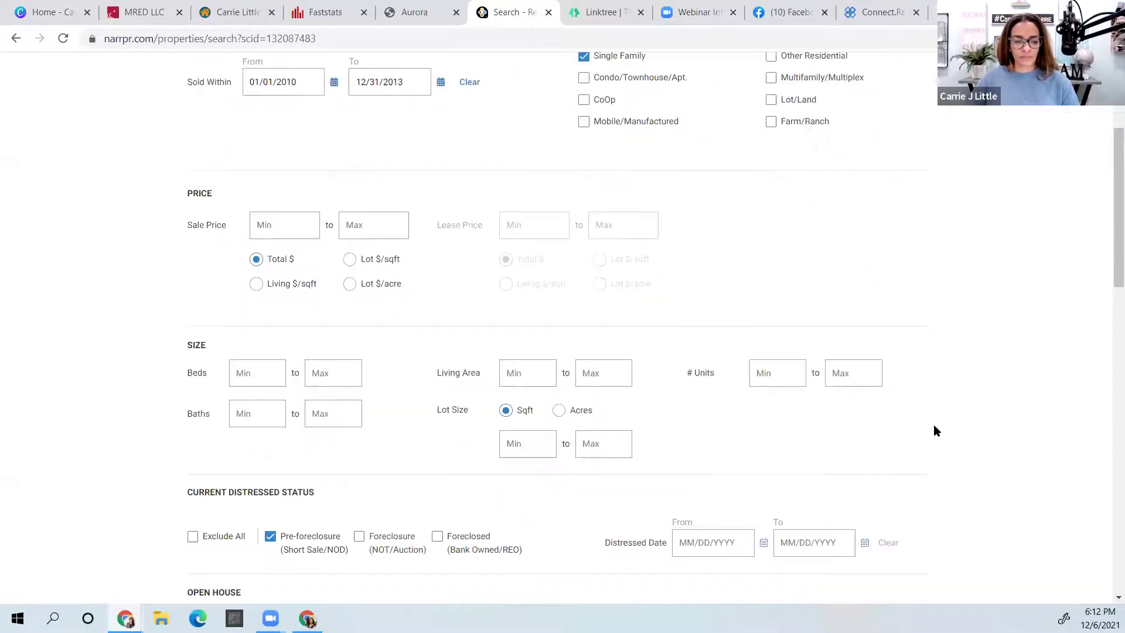
pyautogui.click(271, 316)
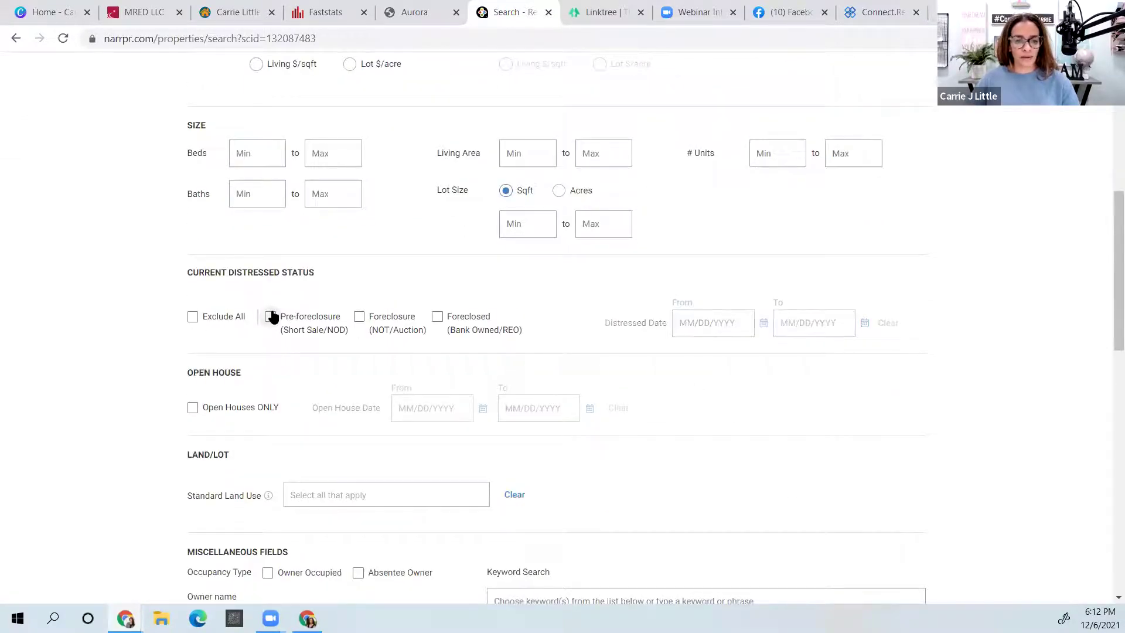
pyautogui.scroll(-5, 936, 385)
pyautogui.scroll(15, 1034, 412)
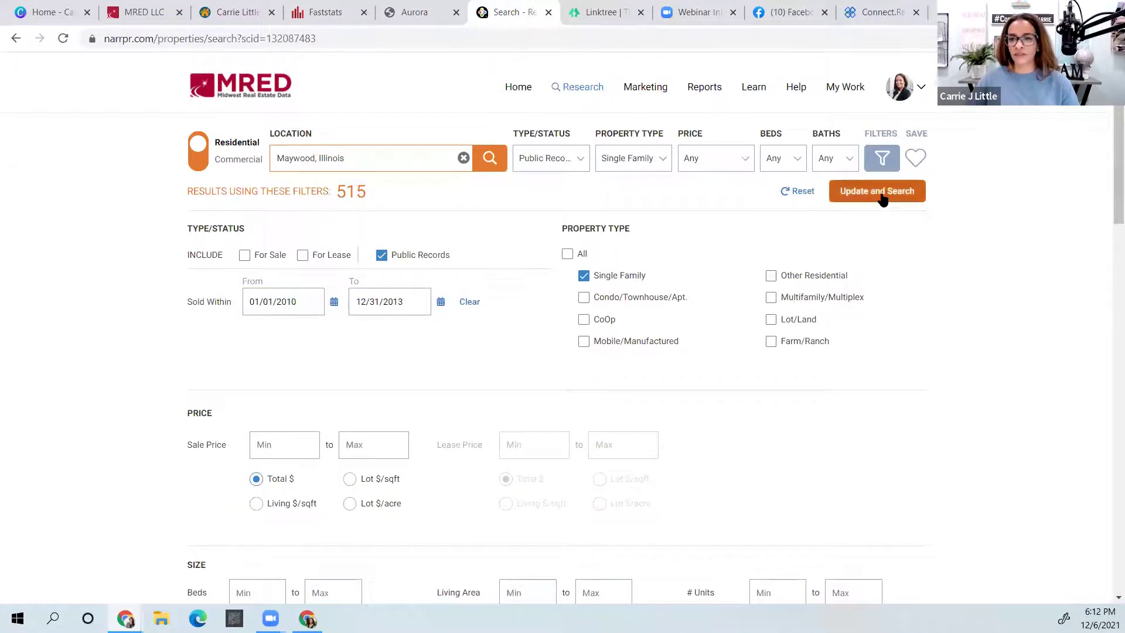
pyautogui.scroll(-1, 211, 491)
pyautogui.click(266, 521)
pyautogui.write('3')
pyautogui.press('Tab')
pyautogui.write('3')
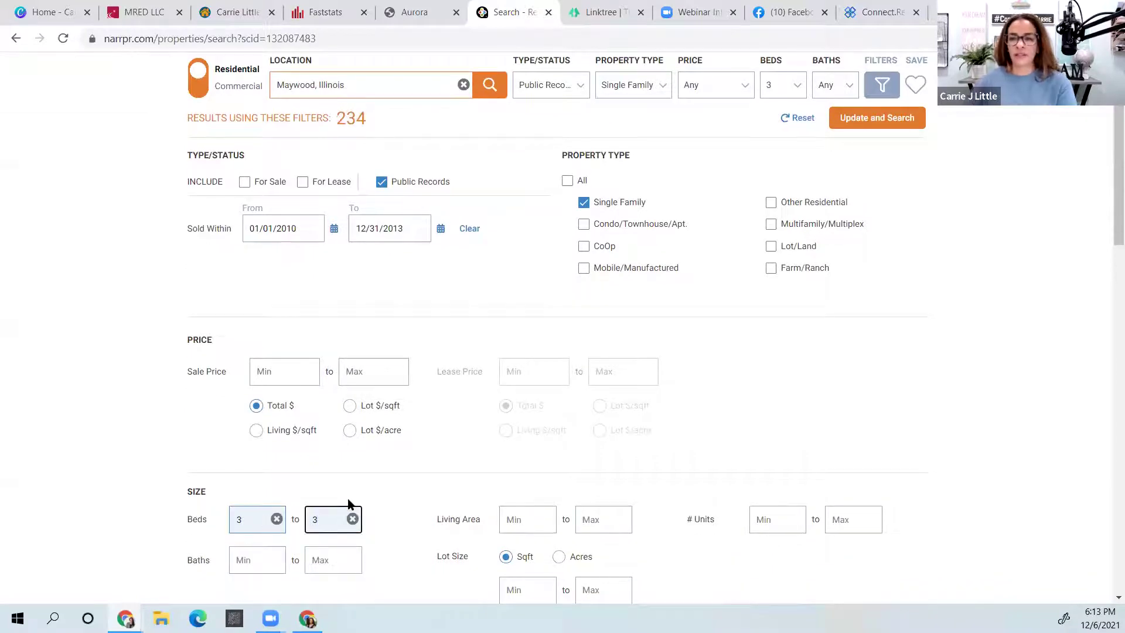
pyautogui.scroll(1, 992, 353)
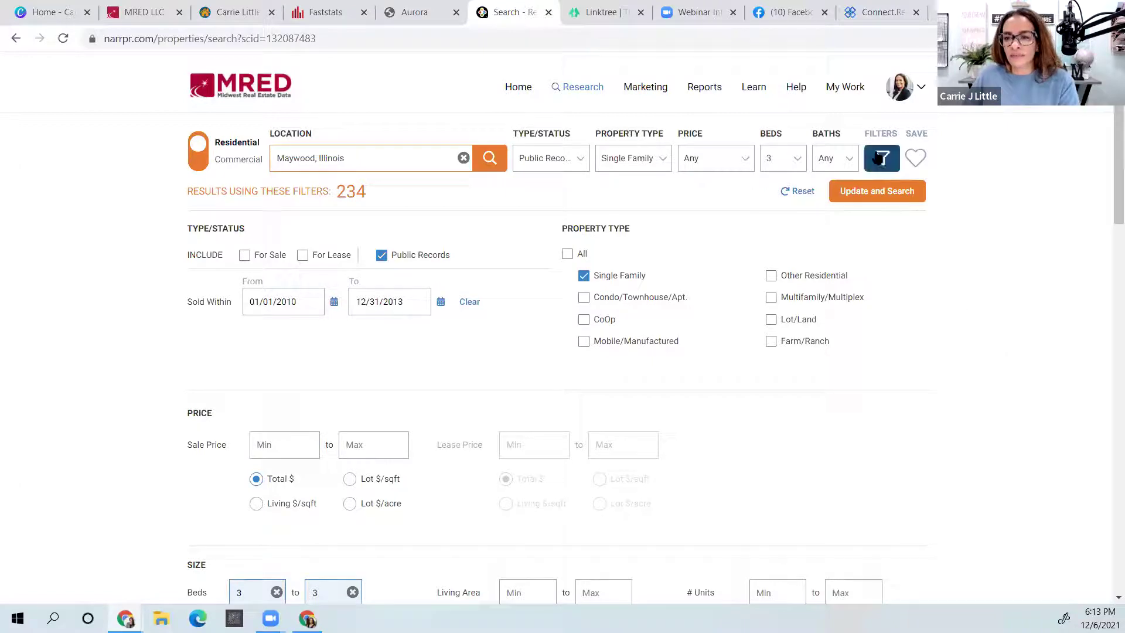
# Run the Maywood search to map 234 properties, then preview and close the mailing labels export.
pyautogui.click(874, 191)
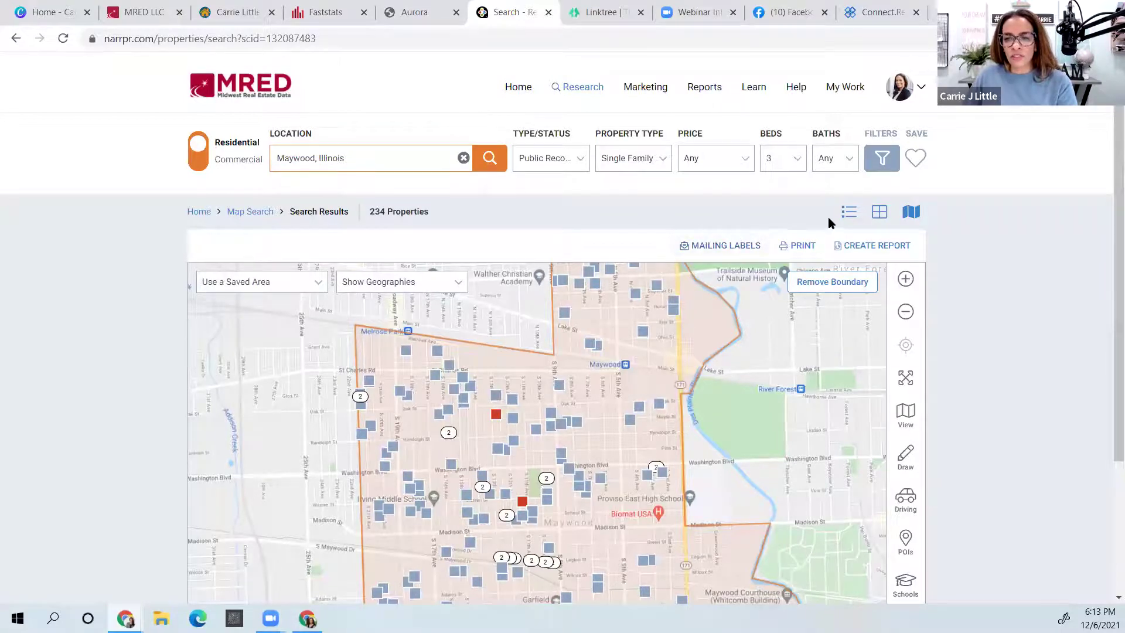
pyautogui.click(729, 251)
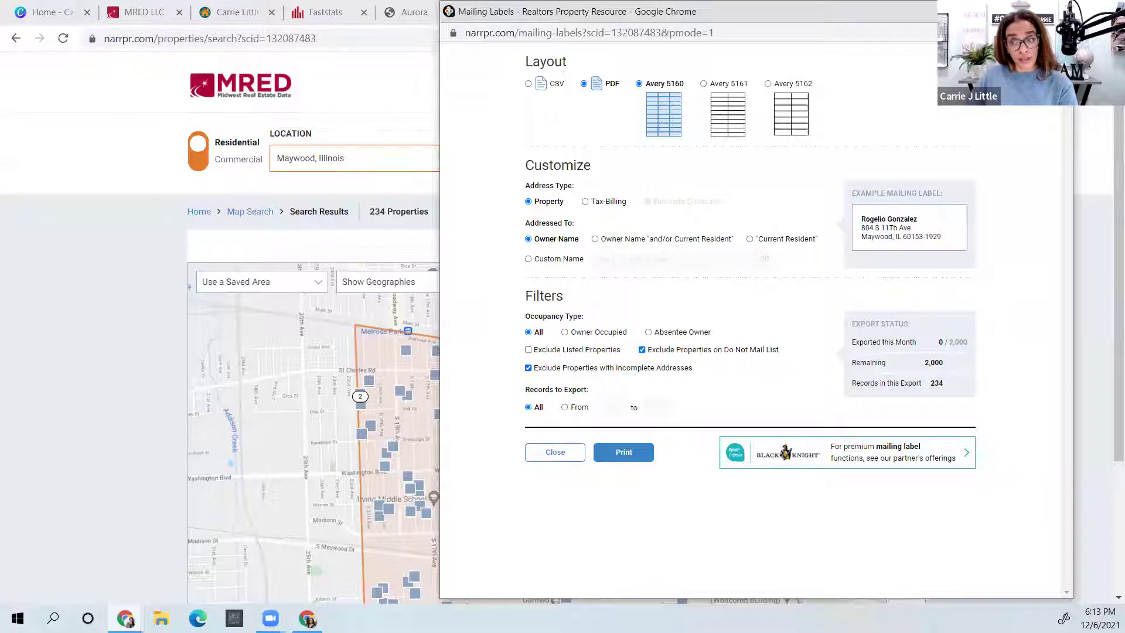
pyautogui.click(1059, 11)
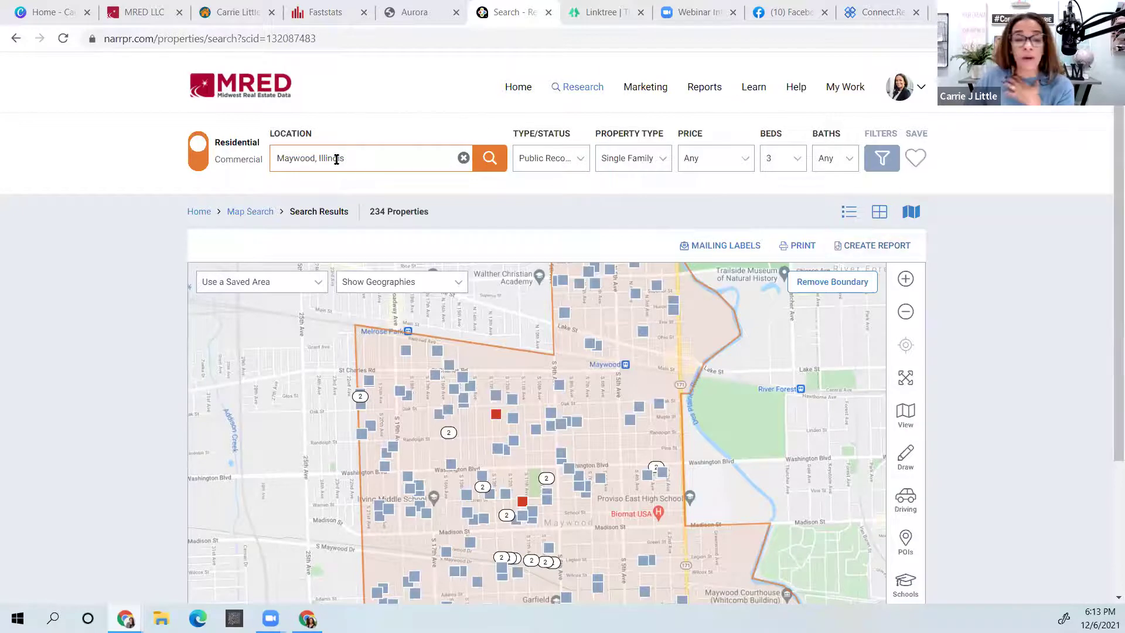
# Save the 234-result Maywood search named 'Maywood, Illinois bottom of the market'.
pyautogui.click(912, 155)
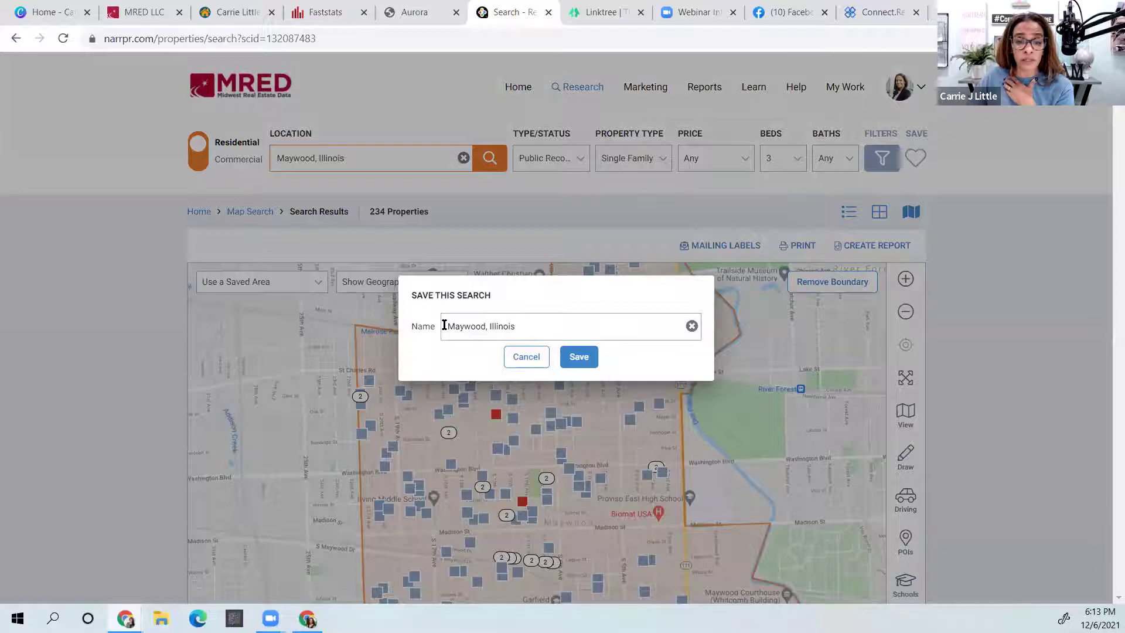
pyautogui.click(452, 325)
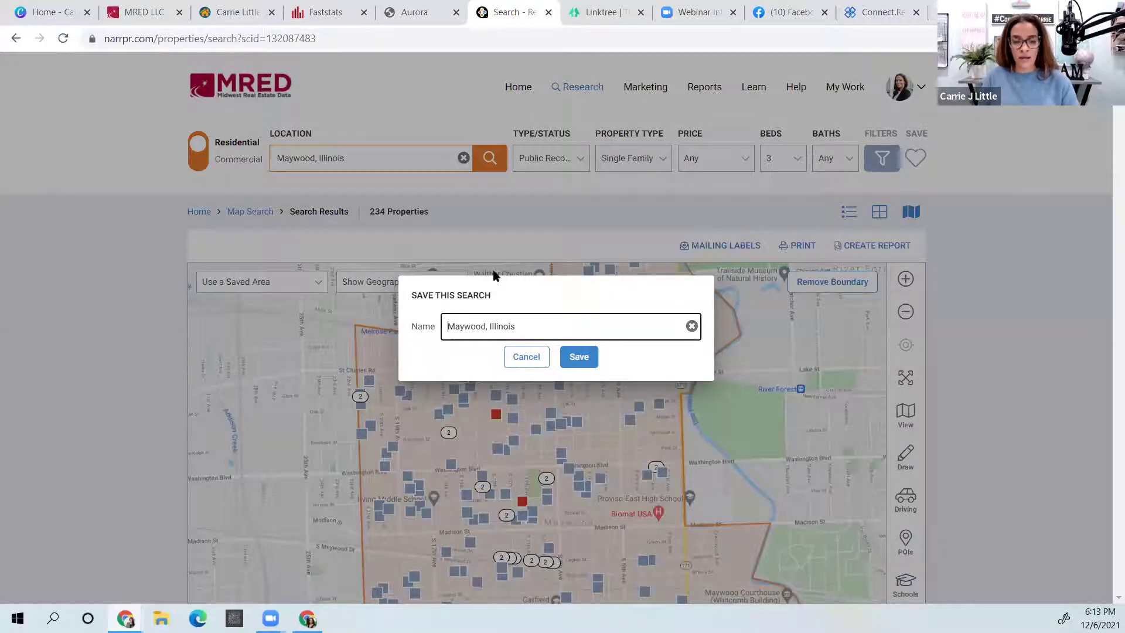
pyautogui.write('3 bd')
pyautogui.press('BackSpace')
pyautogui.press('BackSpace')
pyautogui.press('BackSpace')
pyautogui.press('BackSpace')
pyautogui.press('Right')
pyautogui.press('Right')
pyautogui.press('Right')
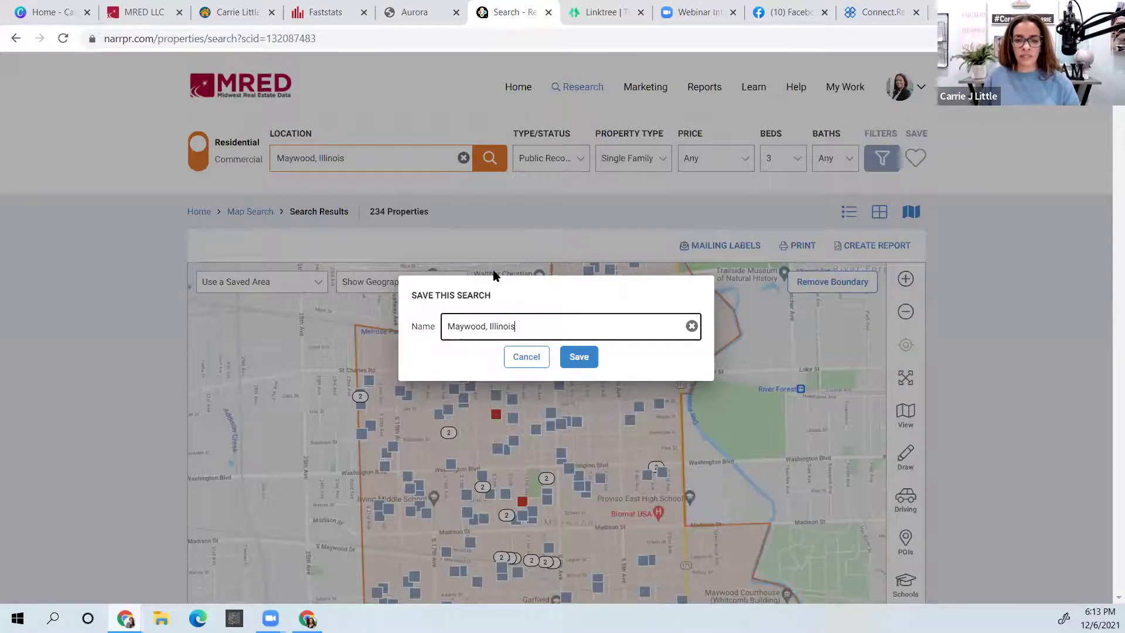
pyautogui.write('bottom of the market')
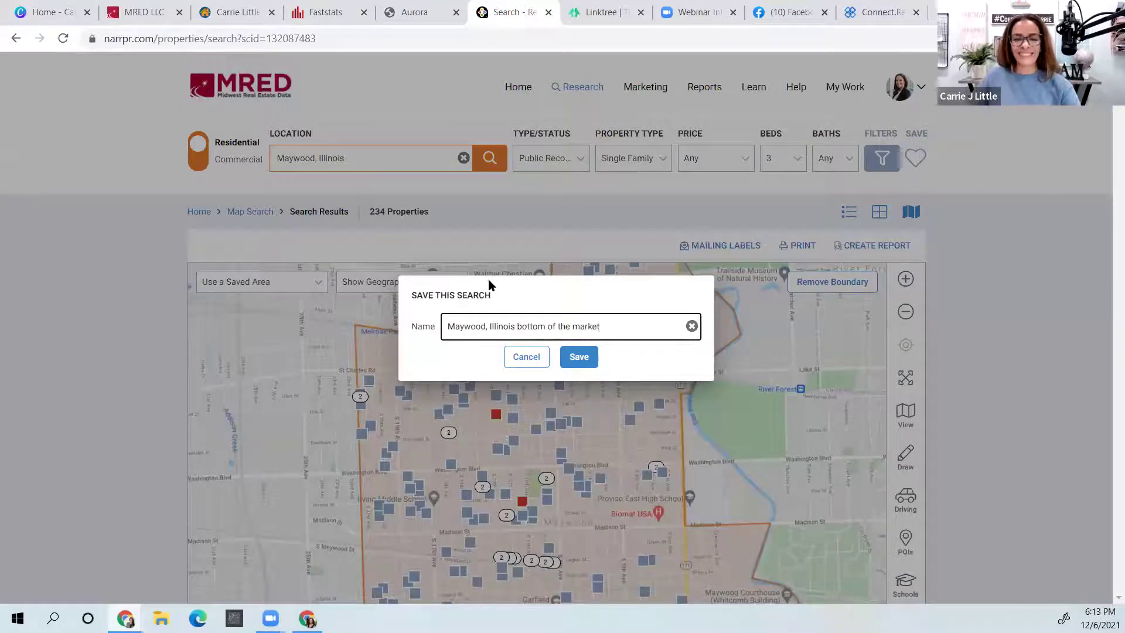
pyautogui.click(595, 365)
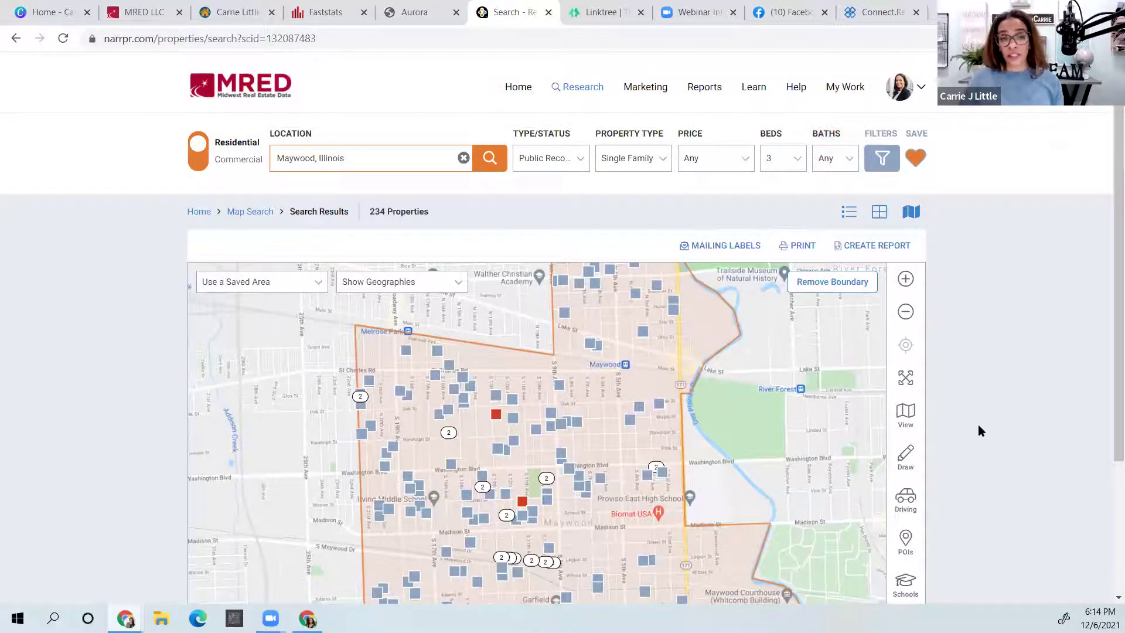
# Go to the home dashboard, dismiss the recommendation survey, reload, and jump to My Saved Properties.
pyautogui.click(514, 88)
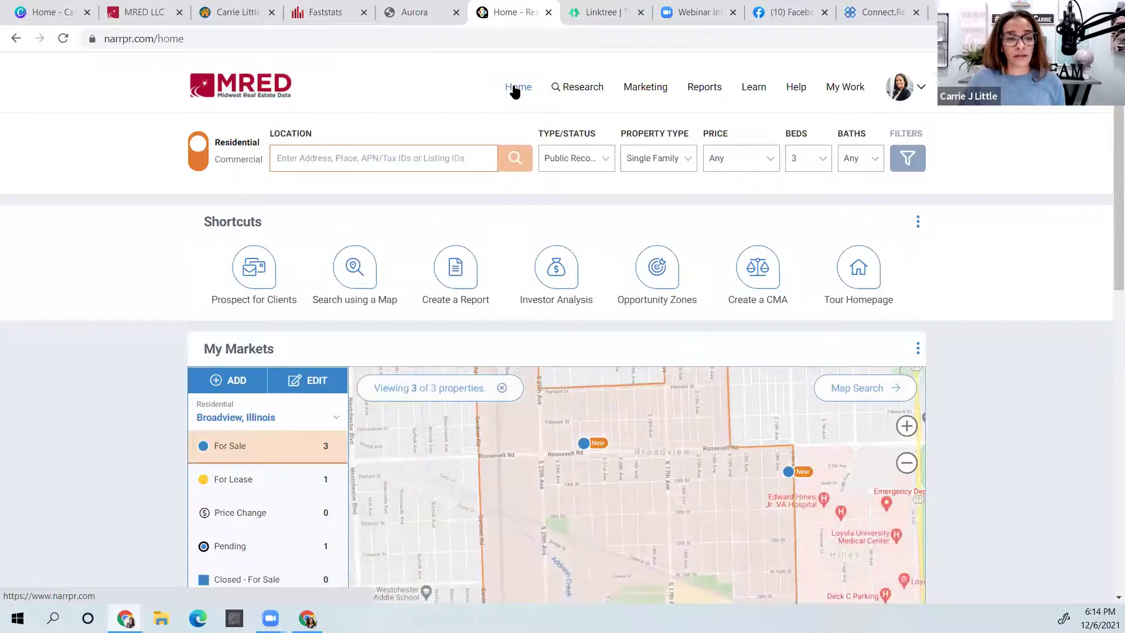
pyautogui.scroll(-4, 996, 369)
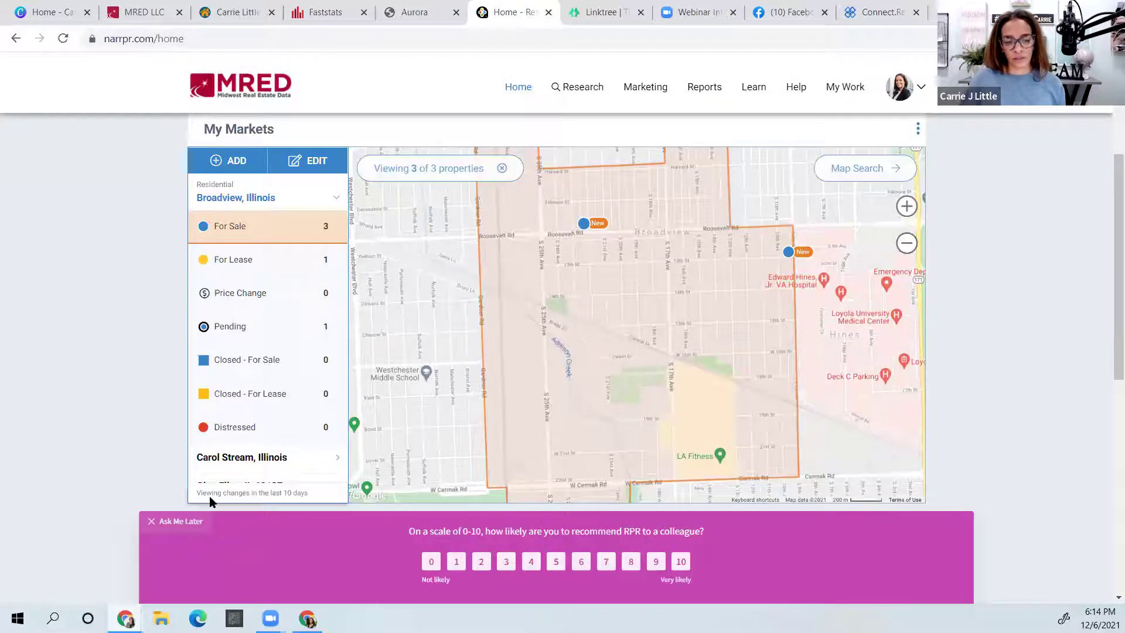
pyautogui.click(161, 521)
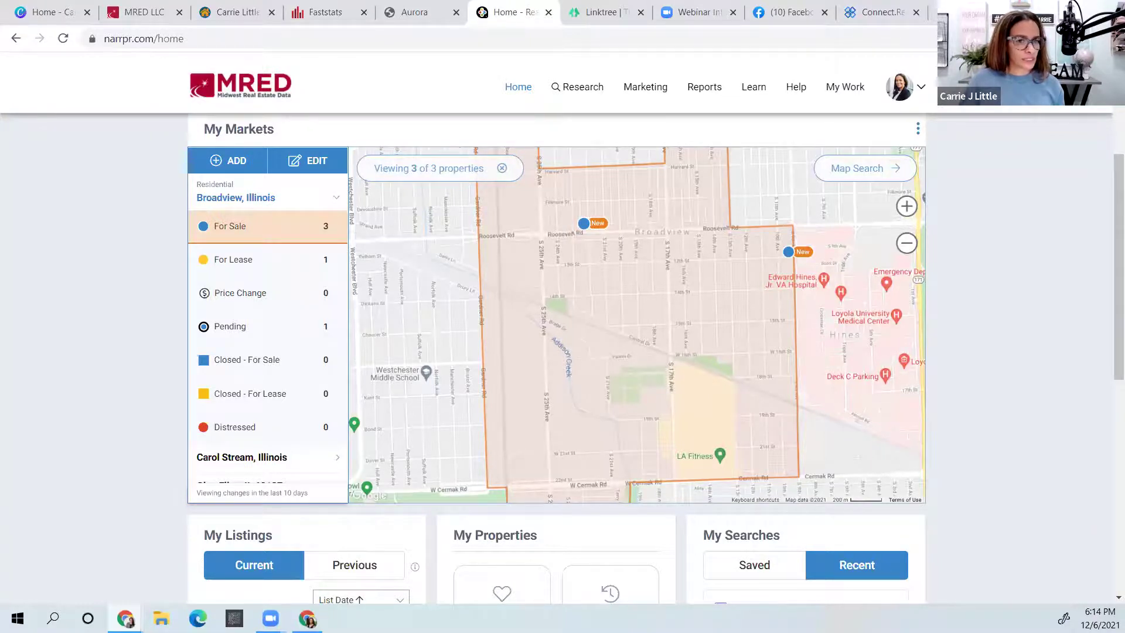
pyautogui.scroll(3, 967, 435)
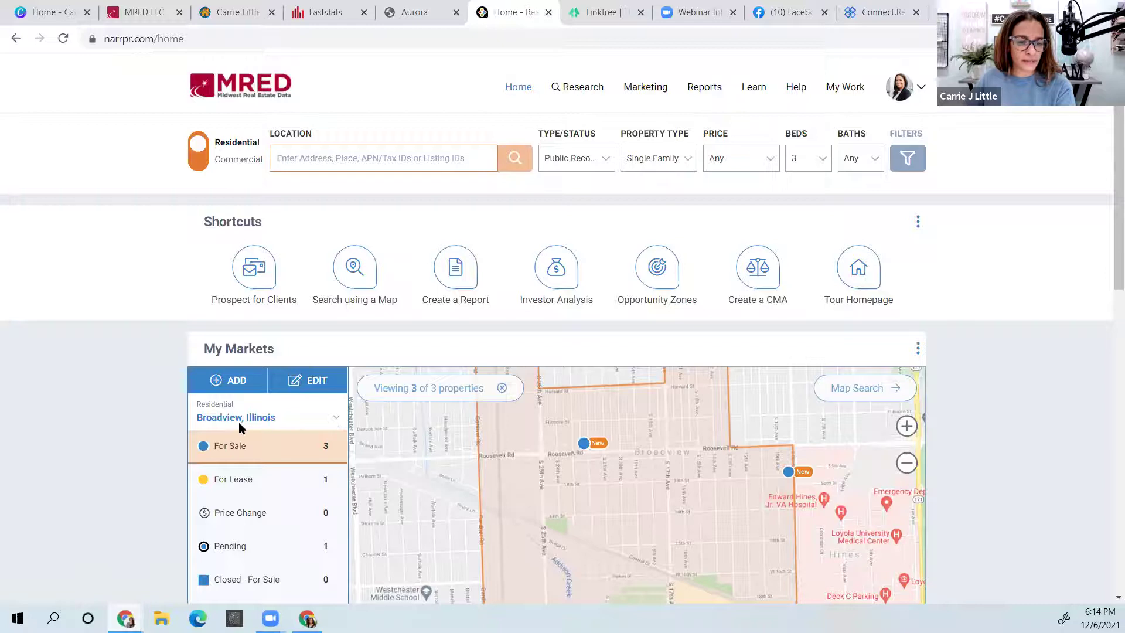
pyautogui.click(63, 38)
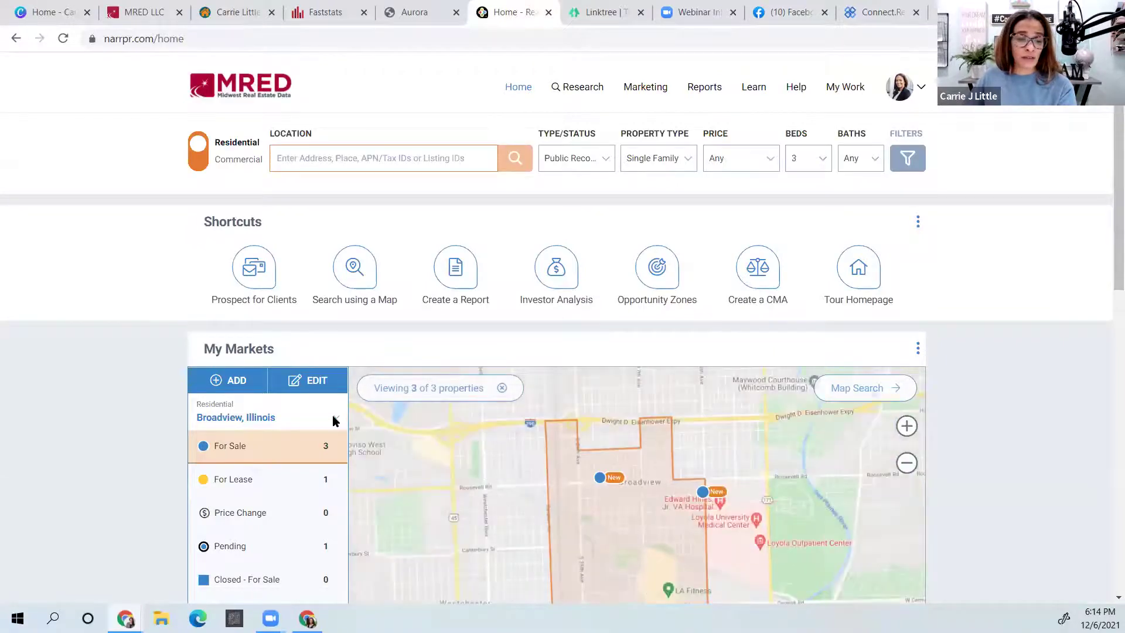
pyautogui.click(842, 94)
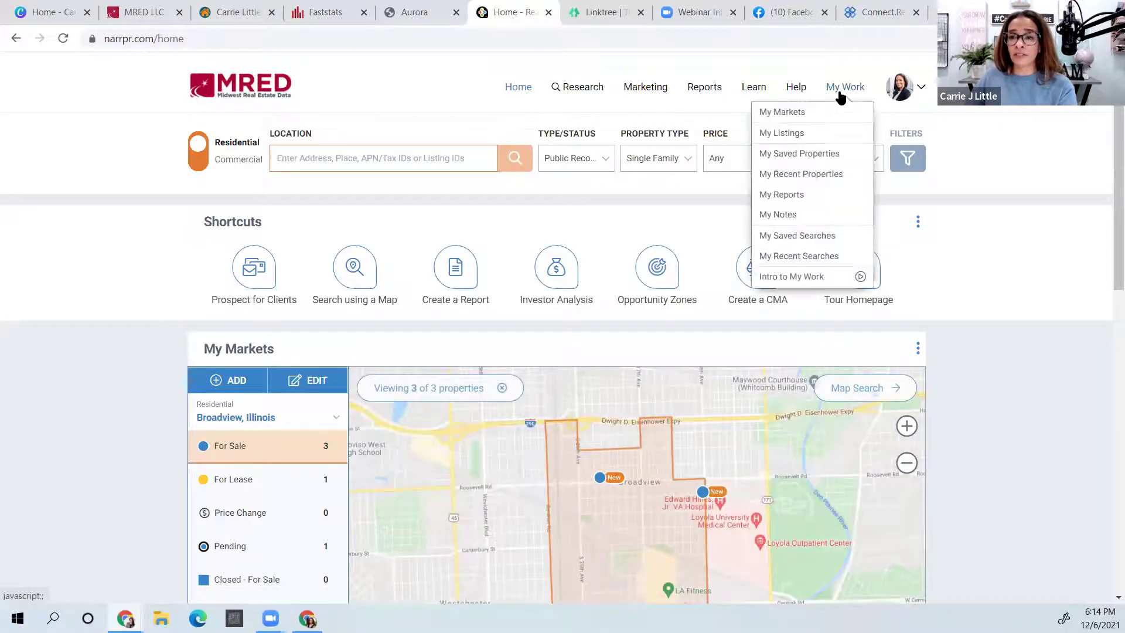
pyautogui.click(810, 154)
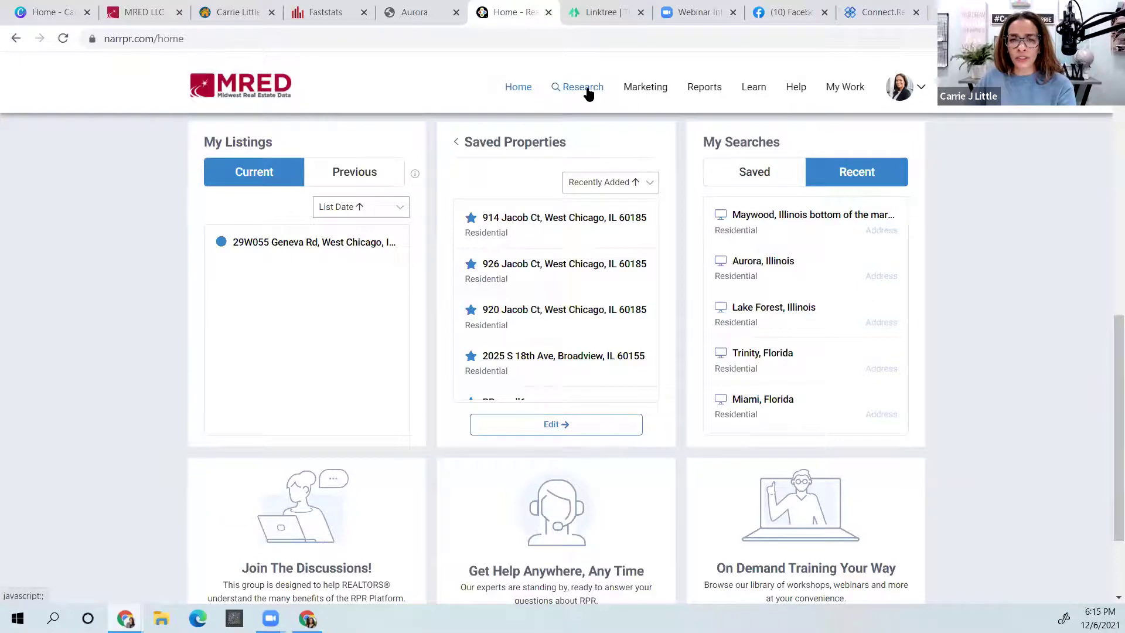
# Rerun the recent Aurora, Illinois search in Property Search and remove its boundary.
pyautogui.moveTo(587, 89)
pyautogui.click(567, 111)
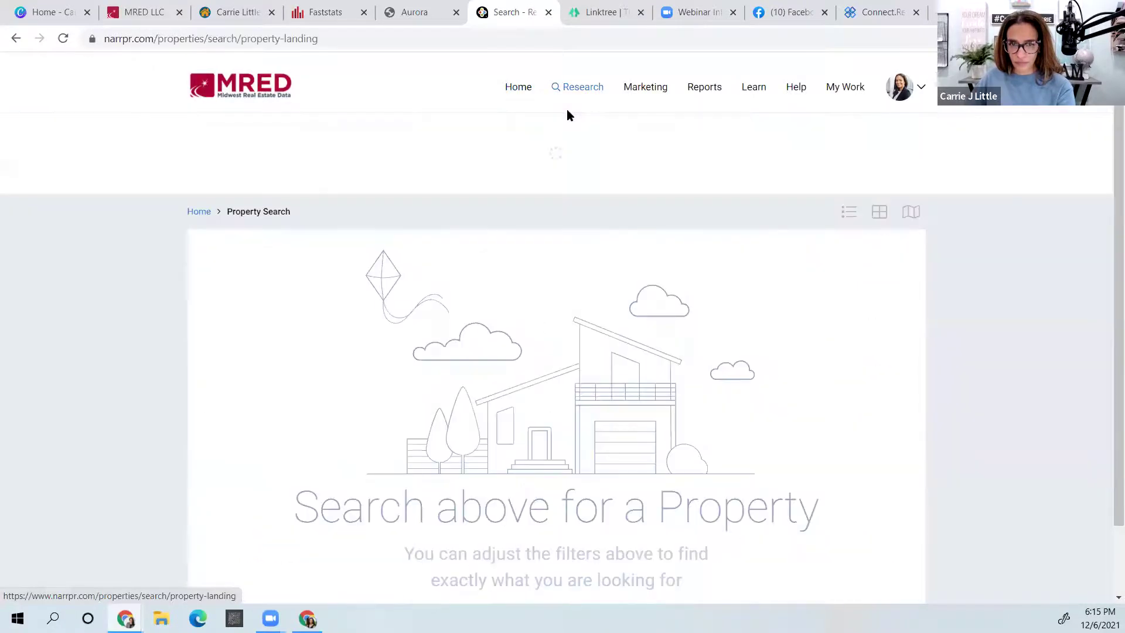
pyautogui.click(430, 156)
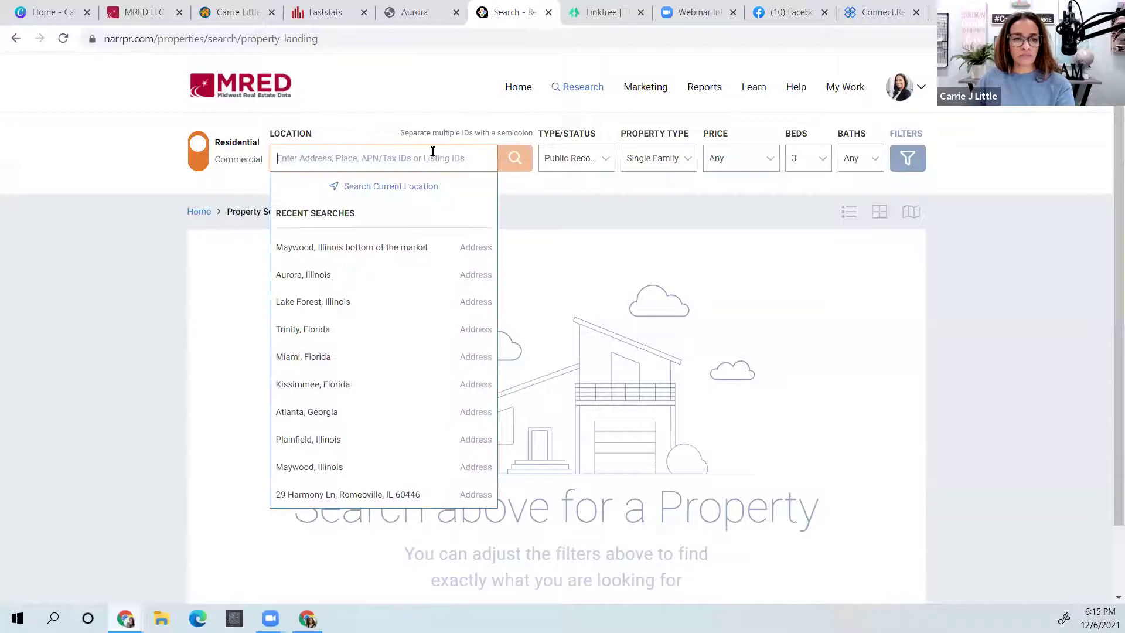
pyautogui.click(336, 275)
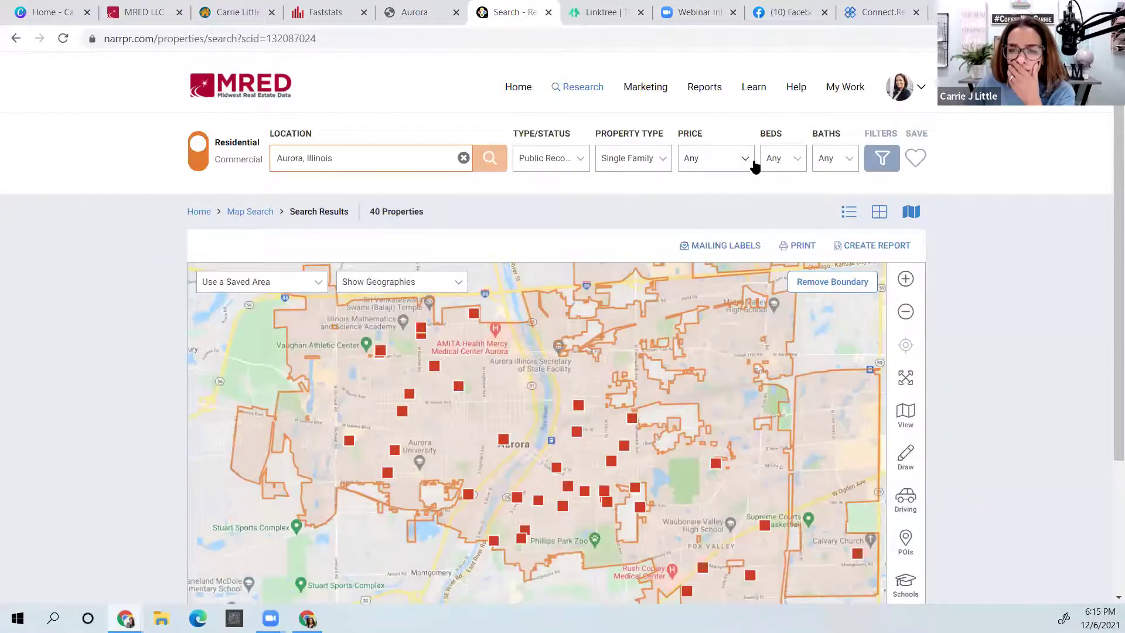
pyautogui.click(844, 283)
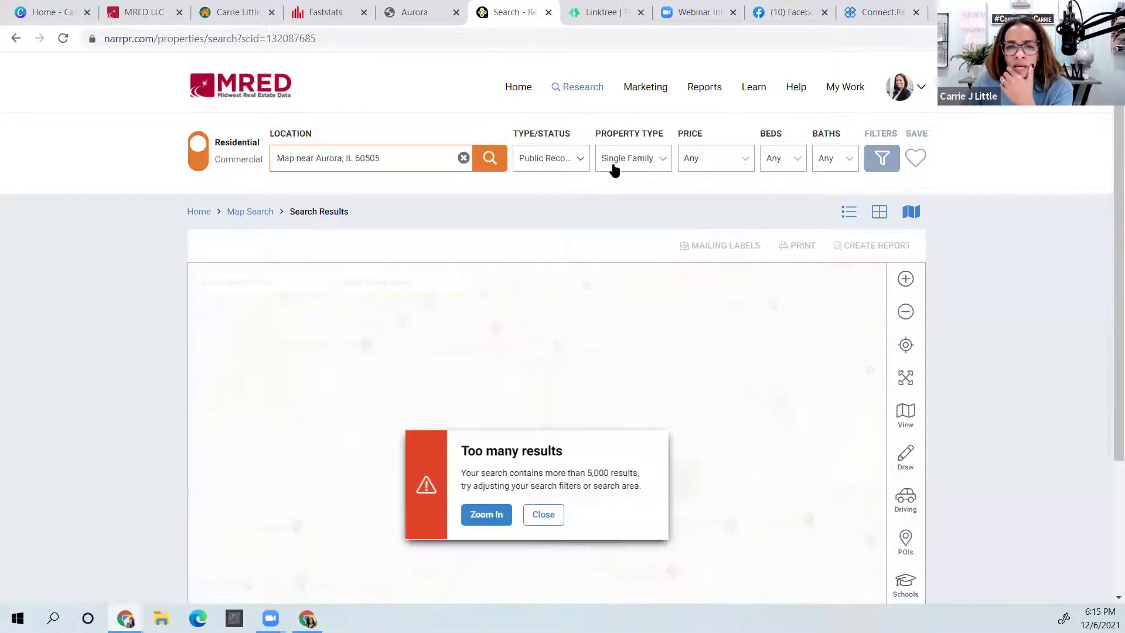
# Open the search filters and look through the full list of filter options.
pyautogui.click(882, 167)
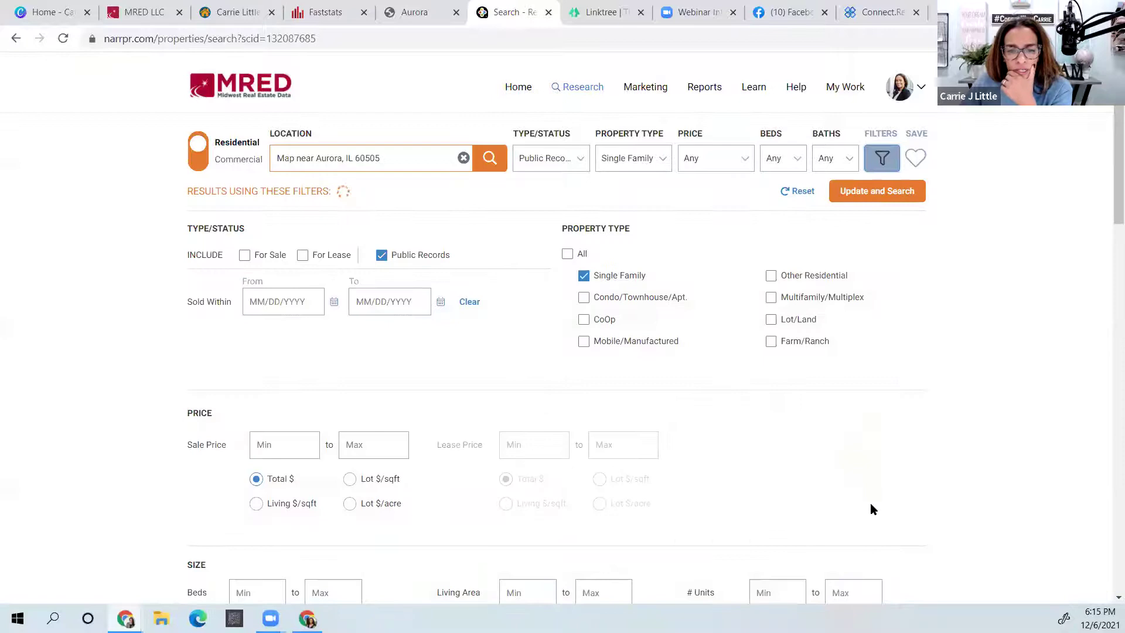
pyautogui.scroll(-1, 901, 463)
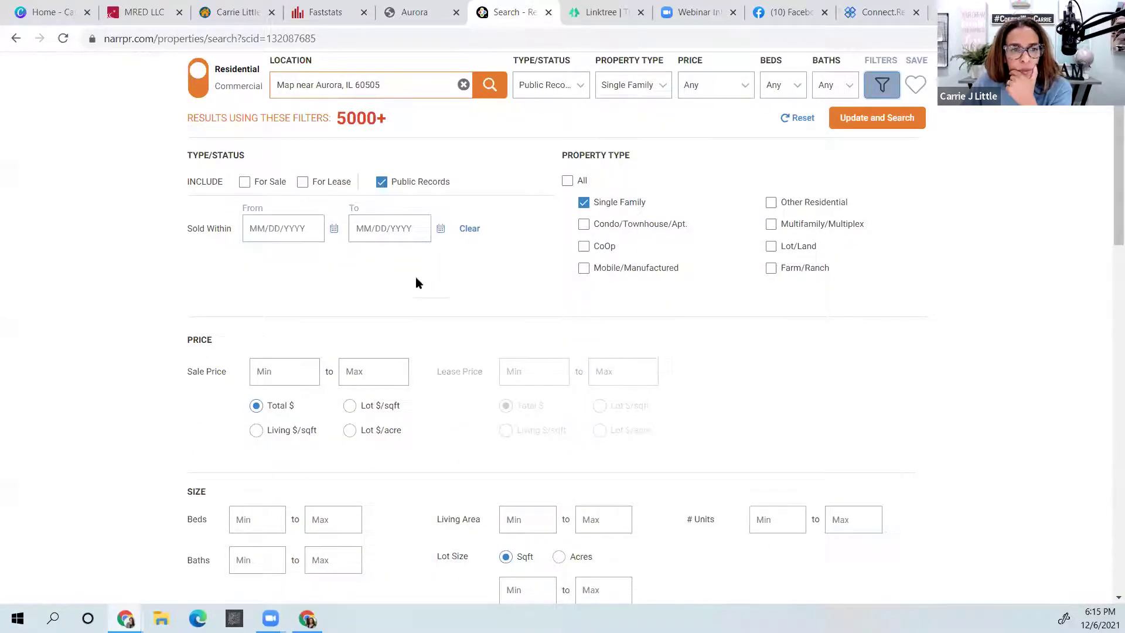
pyautogui.scroll(-10, 991, 413)
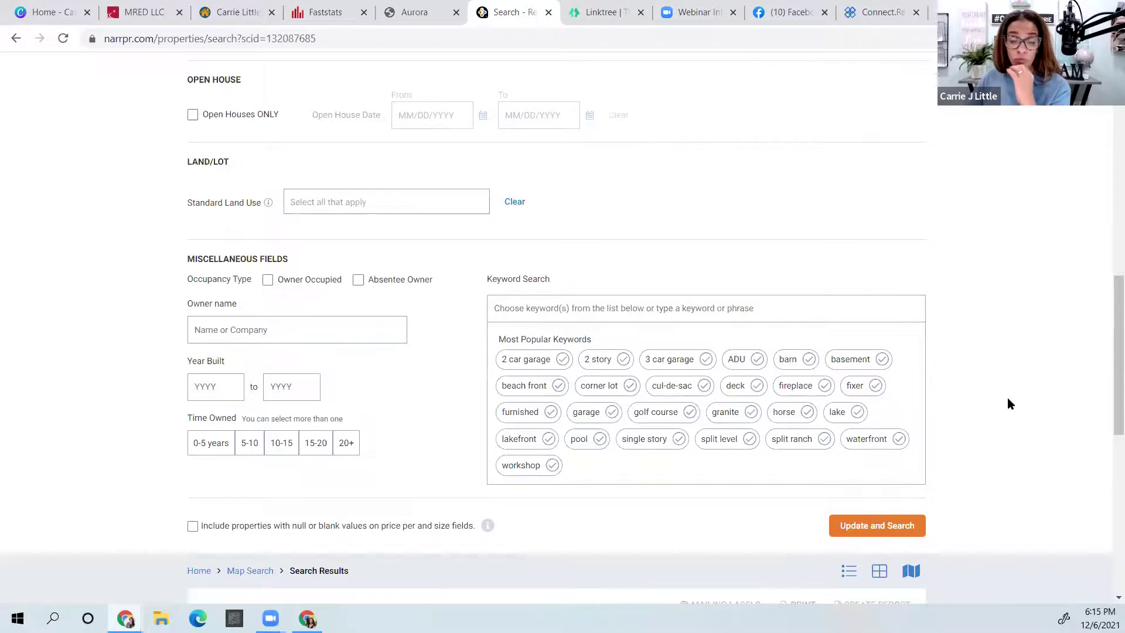
pyautogui.scroll(6, 1008, 398)
pyautogui.scroll(6, 995, 400)
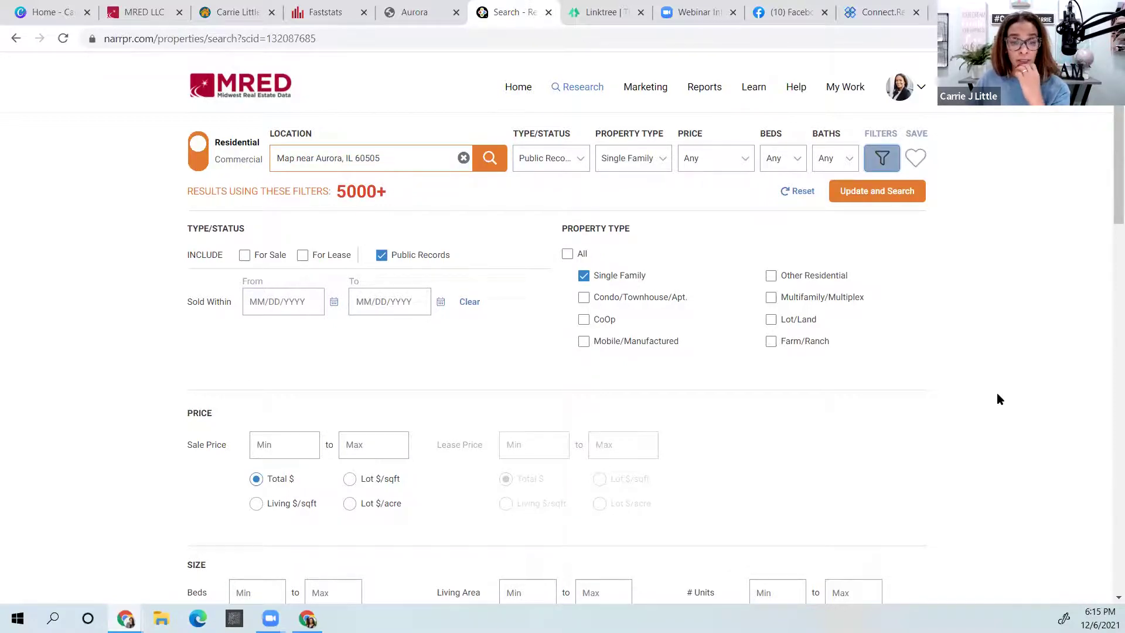
pyautogui.scroll(-14, 999, 399)
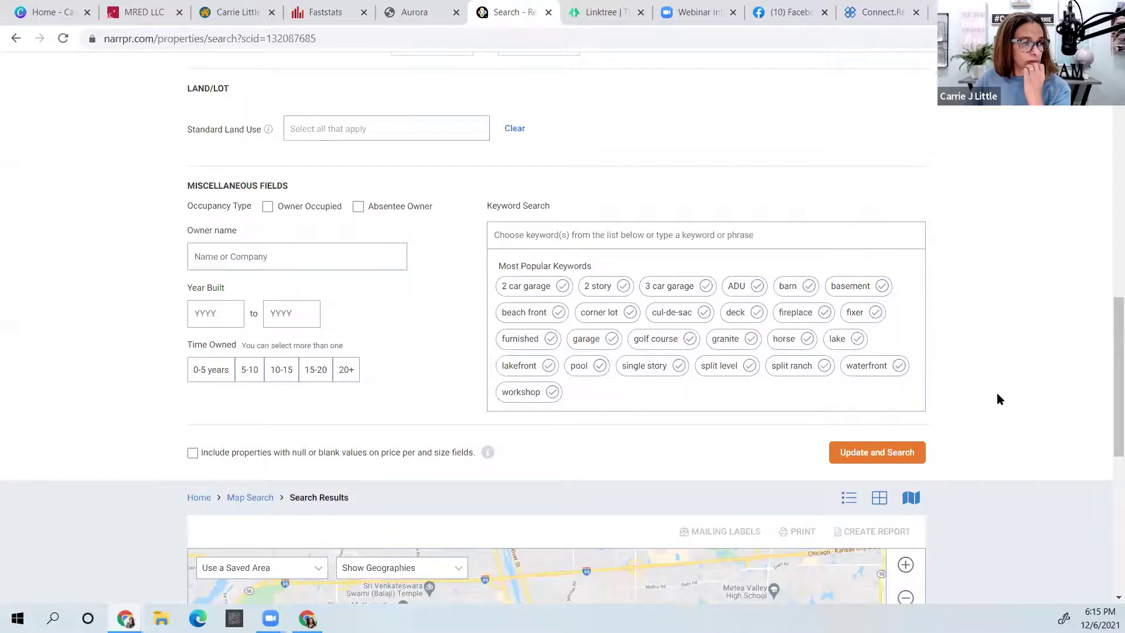
pyautogui.scroll(14, 997, 393)
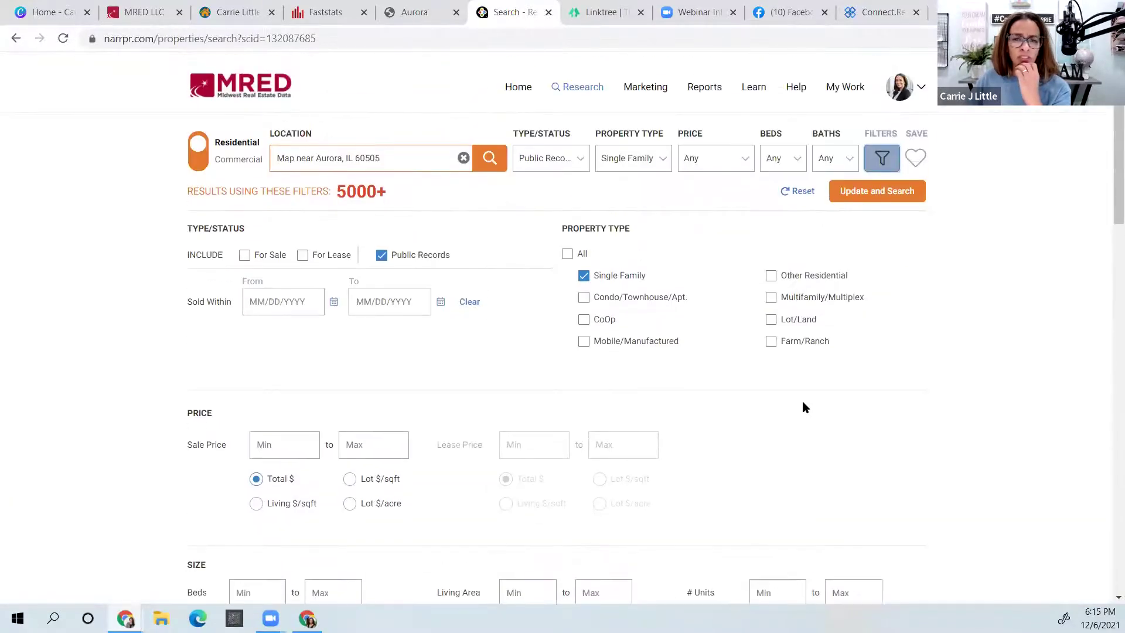
pyautogui.click(586, 91)
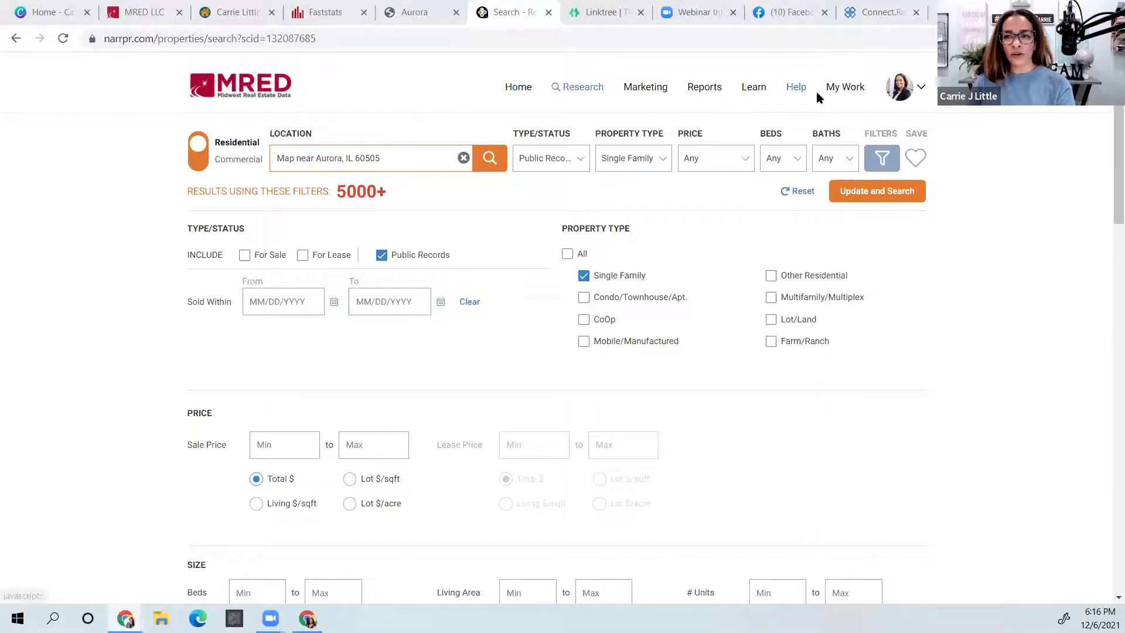
# Rerun the recent Aurora, Illinois search and start a report on its 40 properties.
pyautogui.click(842, 89)
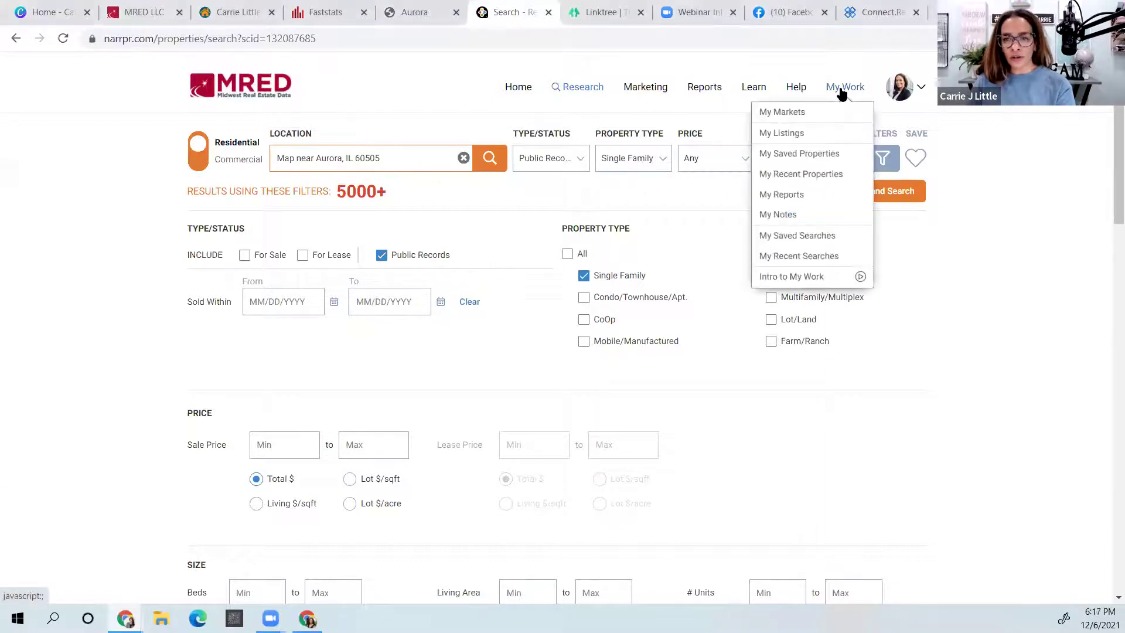
pyautogui.click(577, 89)
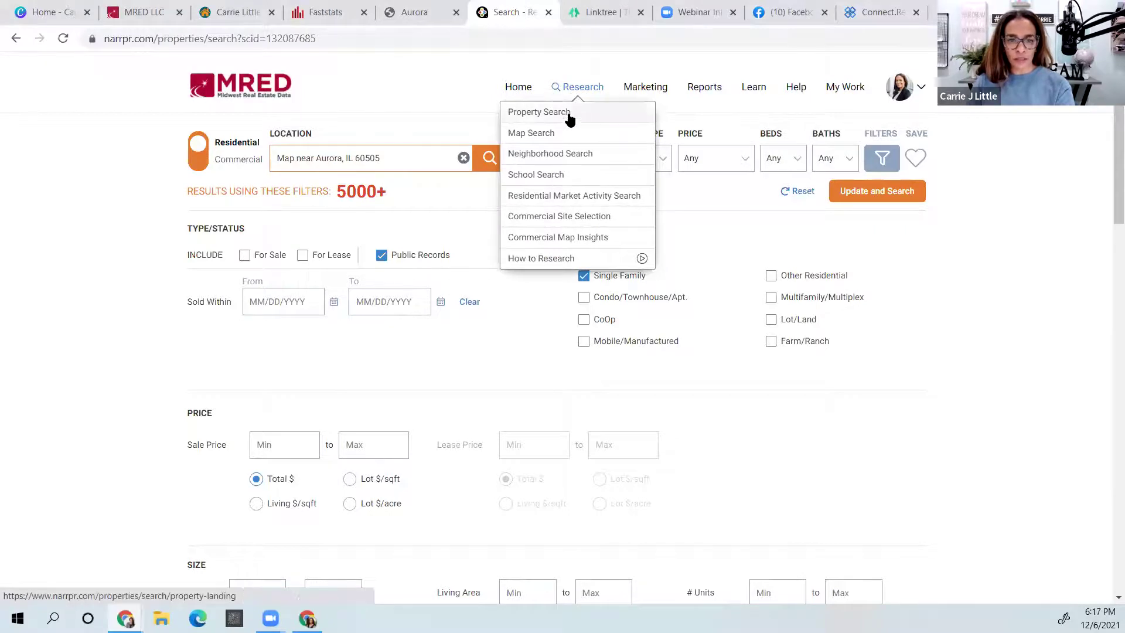
pyautogui.click(568, 112)
pyautogui.click(574, 88)
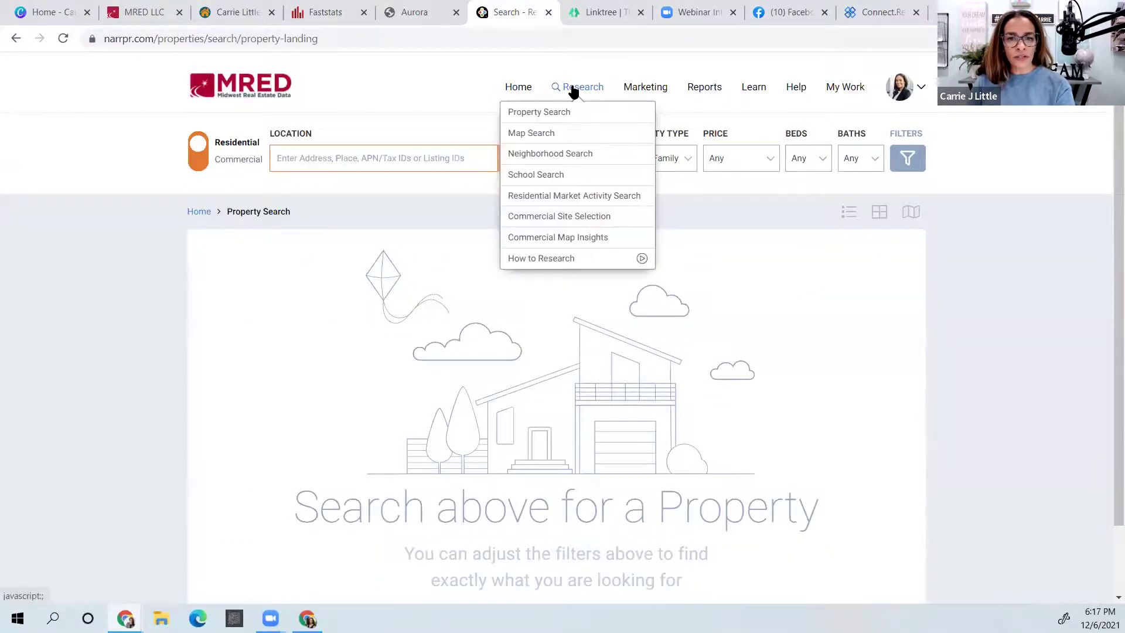
pyautogui.click(455, 153)
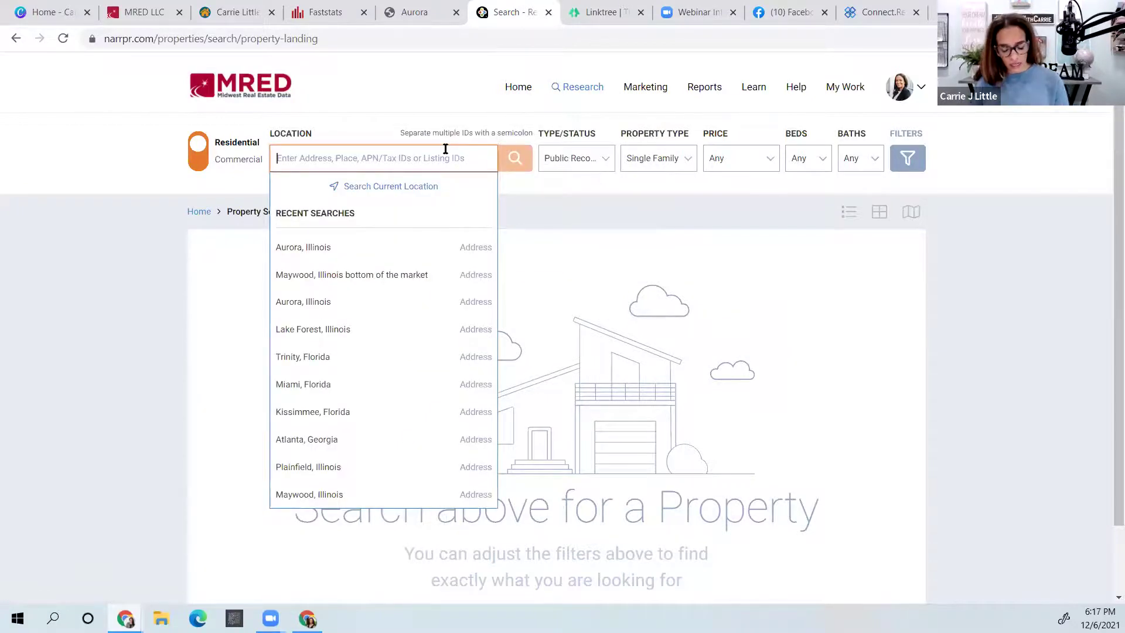
pyautogui.click(301, 249)
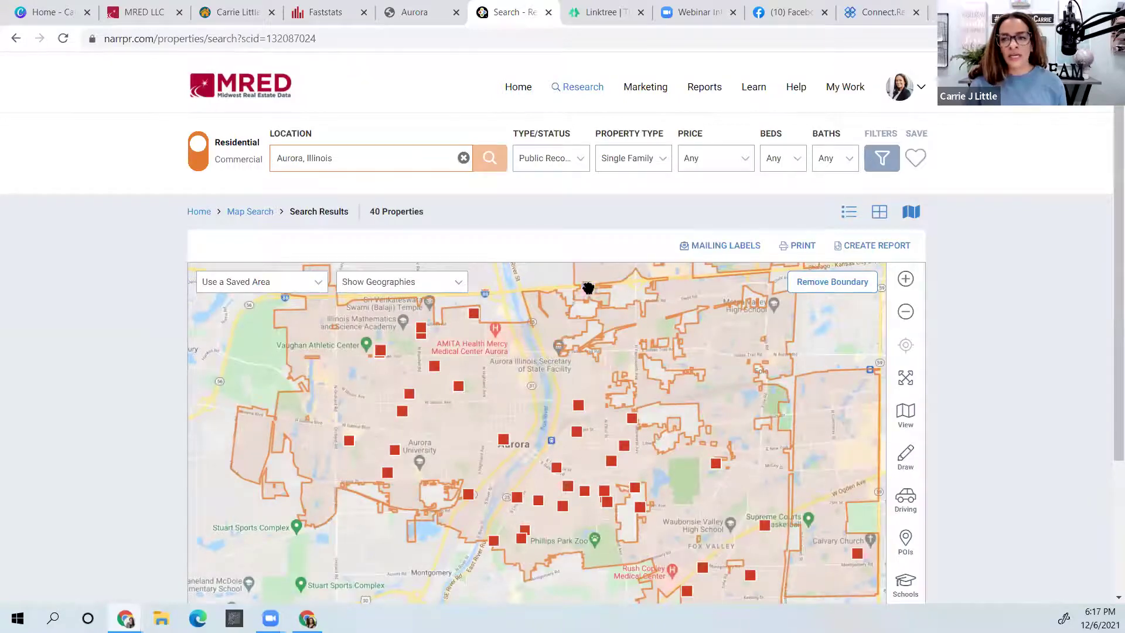
pyautogui.click(886, 249)
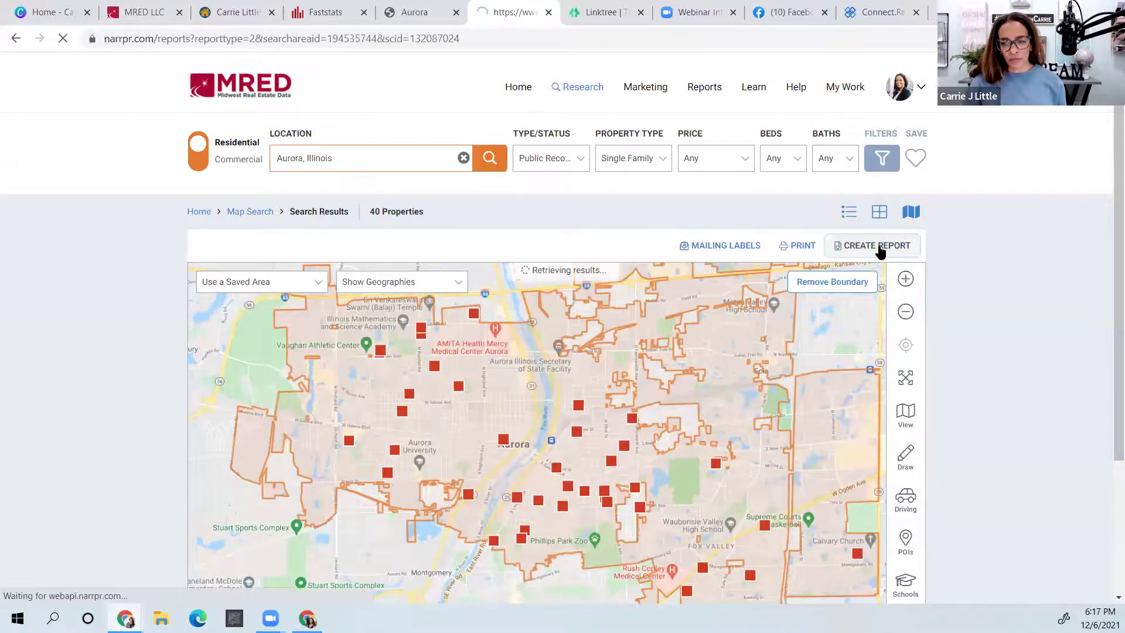
# Preview the Neighborhood option, then choose Market Activity as the Aurora report type.
pyautogui.scroll(-3, 416, 340)
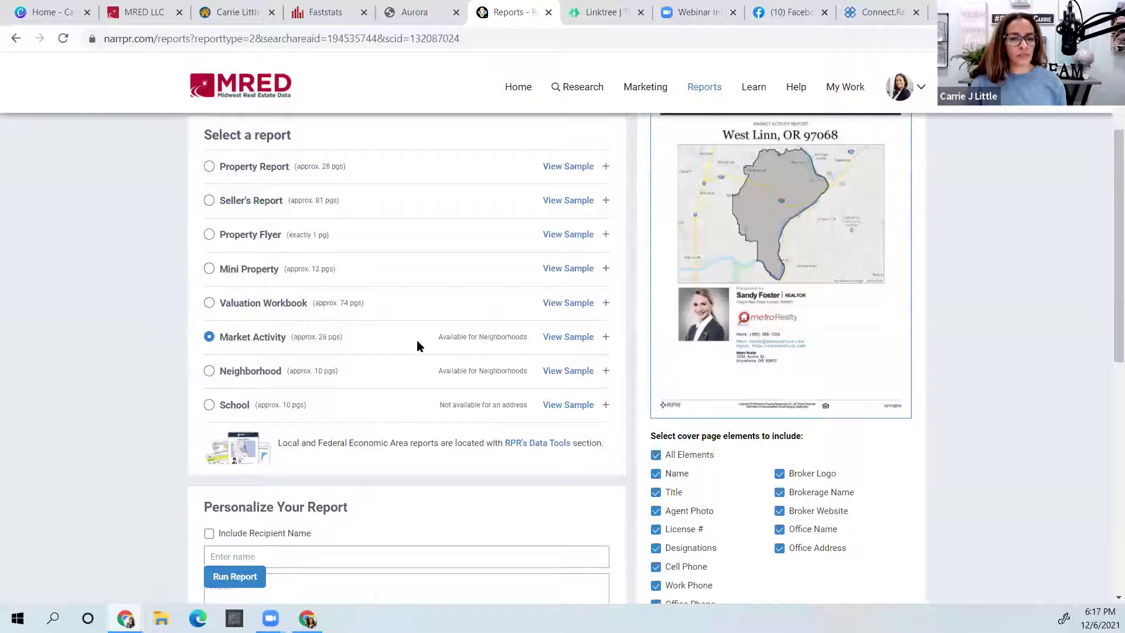
pyautogui.click(209, 372)
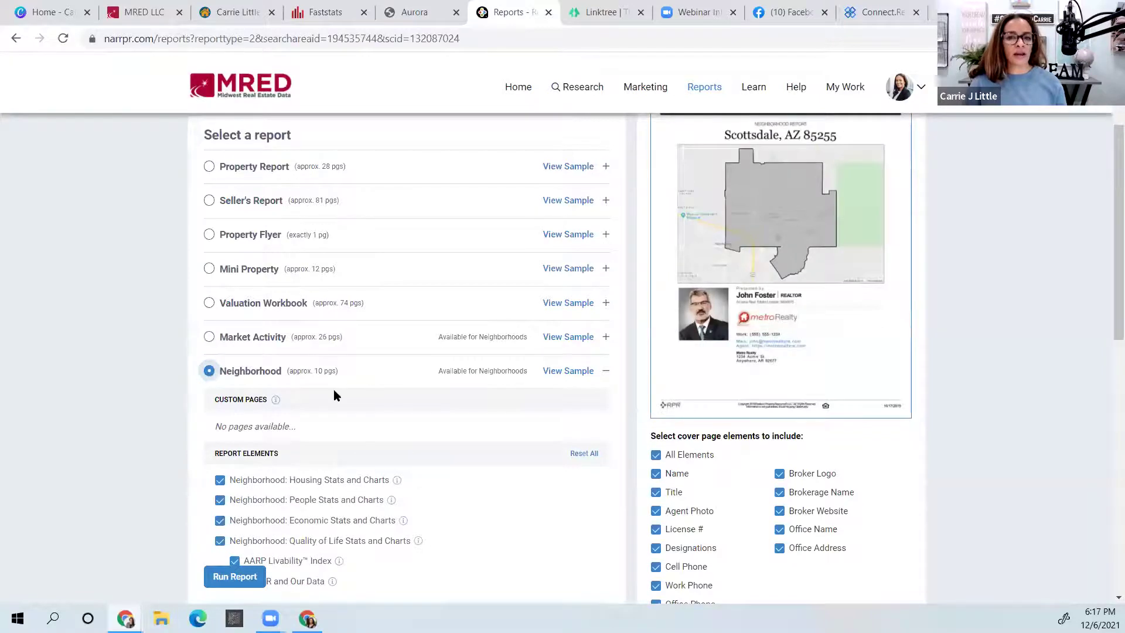
pyautogui.scroll(-3, 478, 460)
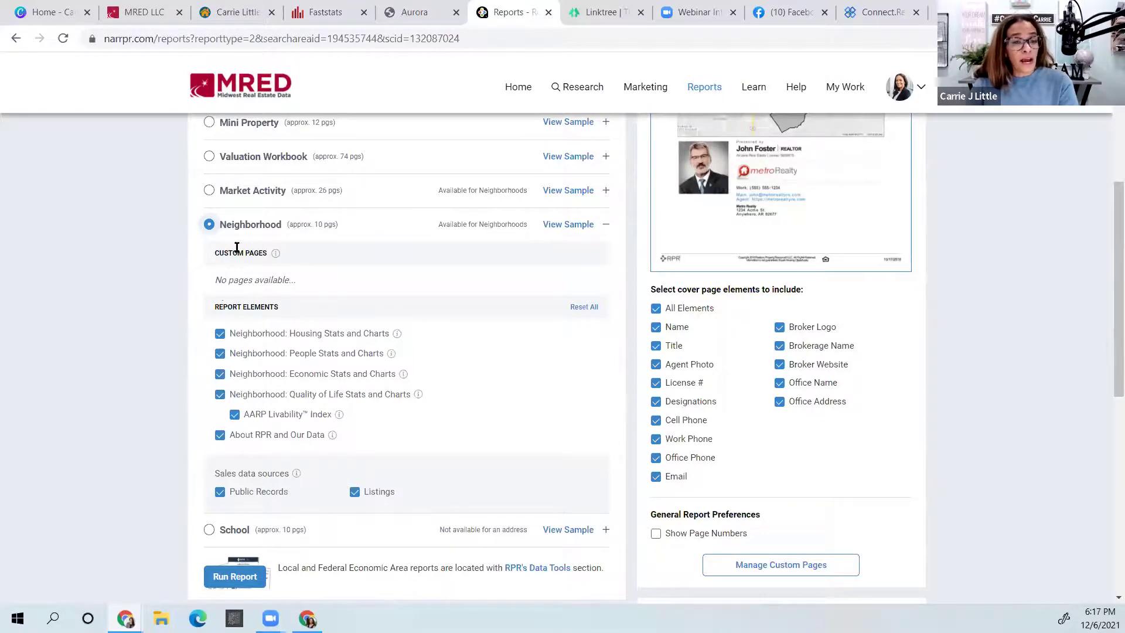
pyautogui.scroll(3, 351, 328)
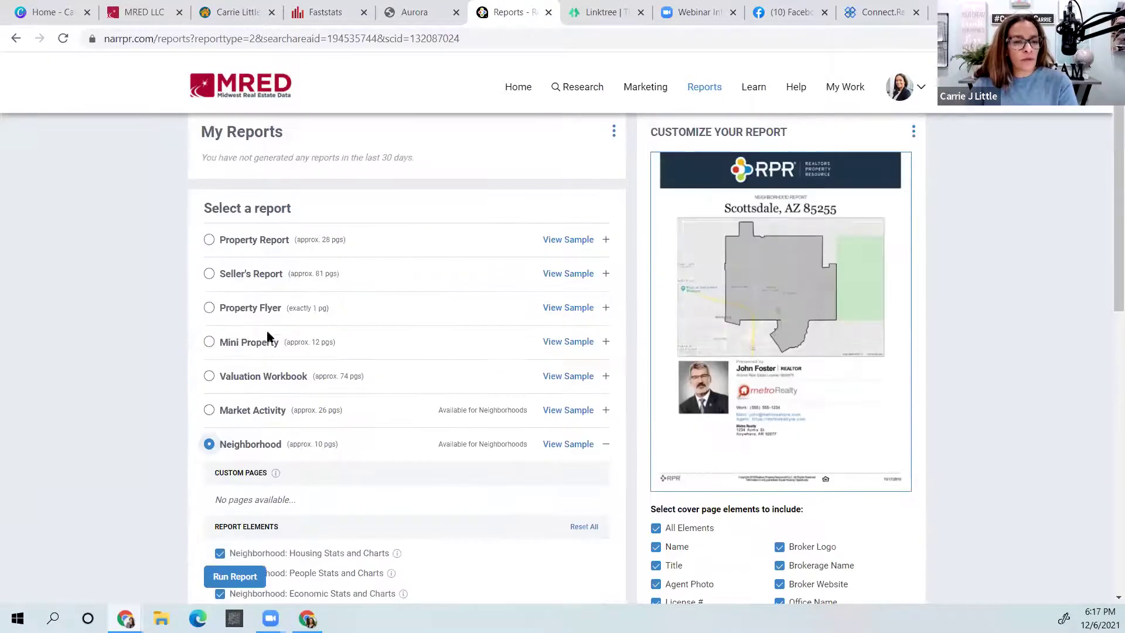
pyautogui.click(209, 412)
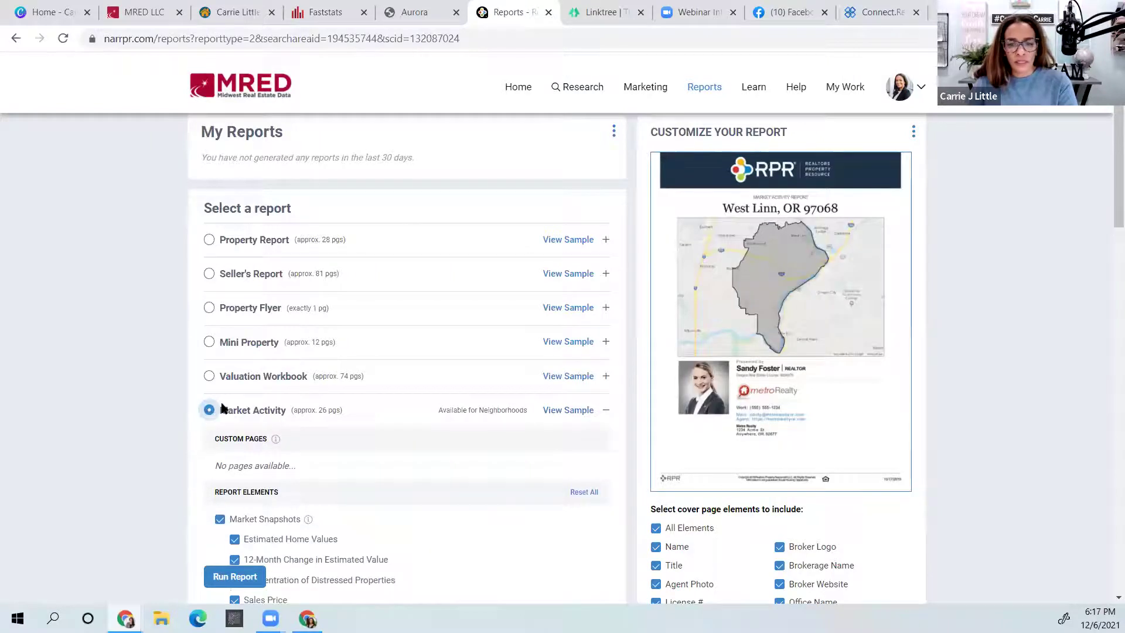
# Page through the Market Activity sample, including the distressed properties page, then close it.
pyautogui.click(568, 410)
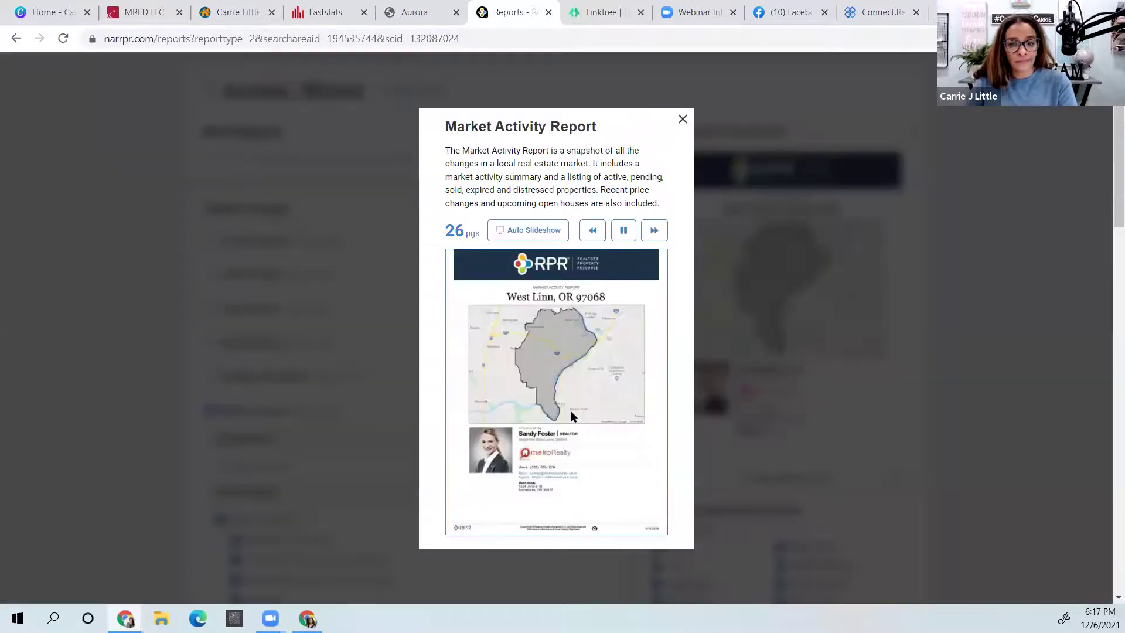
pyautogui.click(653, 230)
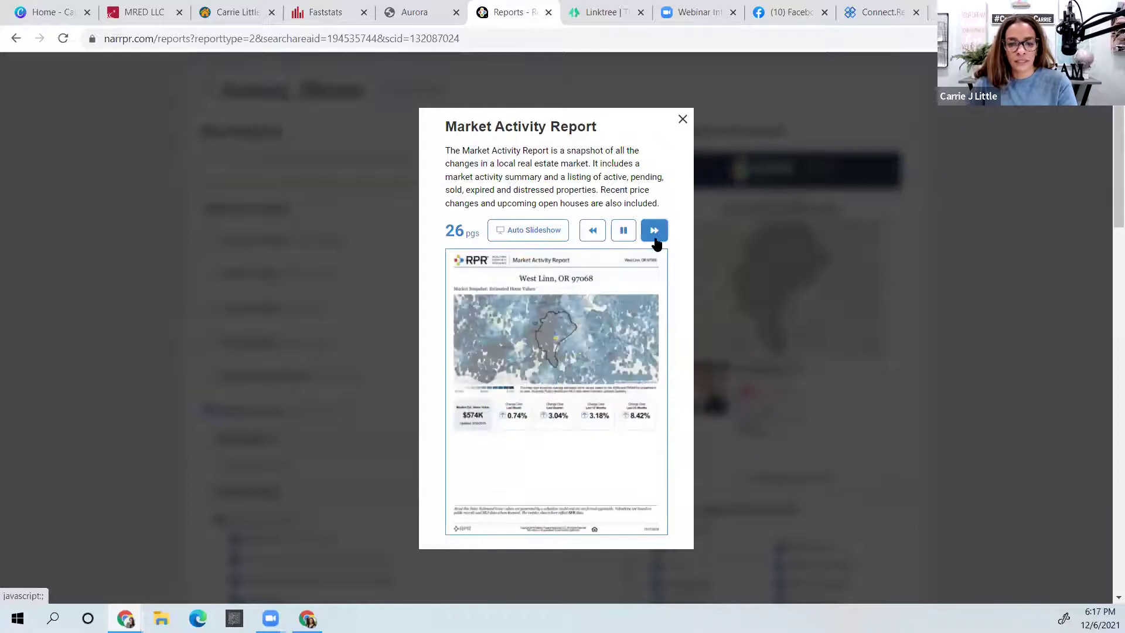
pyautogui.click(653, 230)
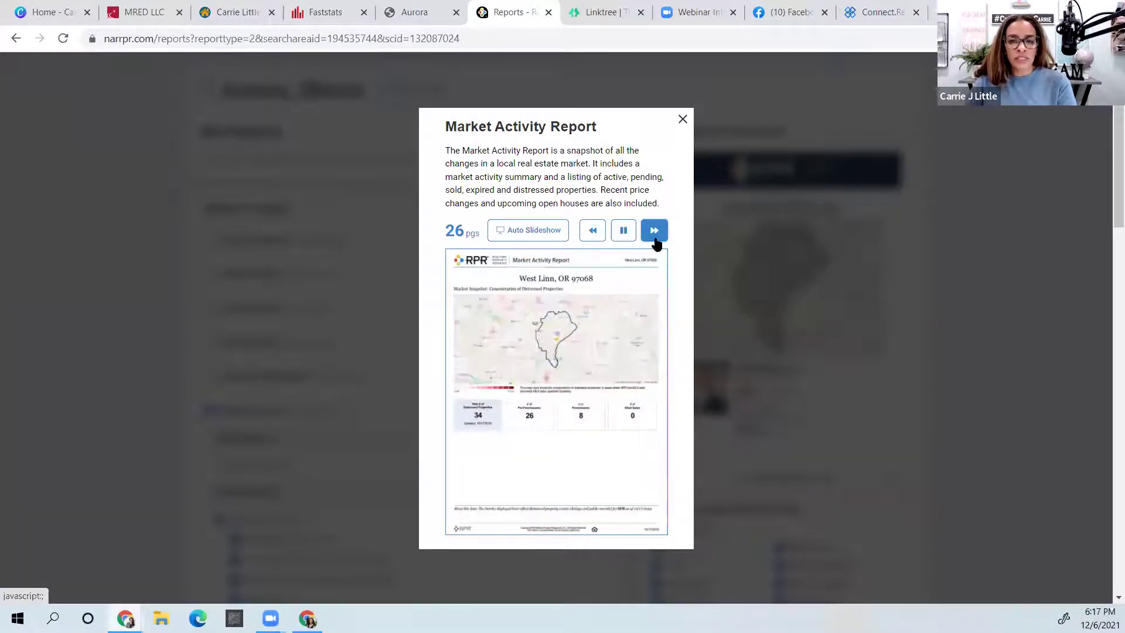
pyautogui.click(654, 230)
pyautogui.click(682, 119)
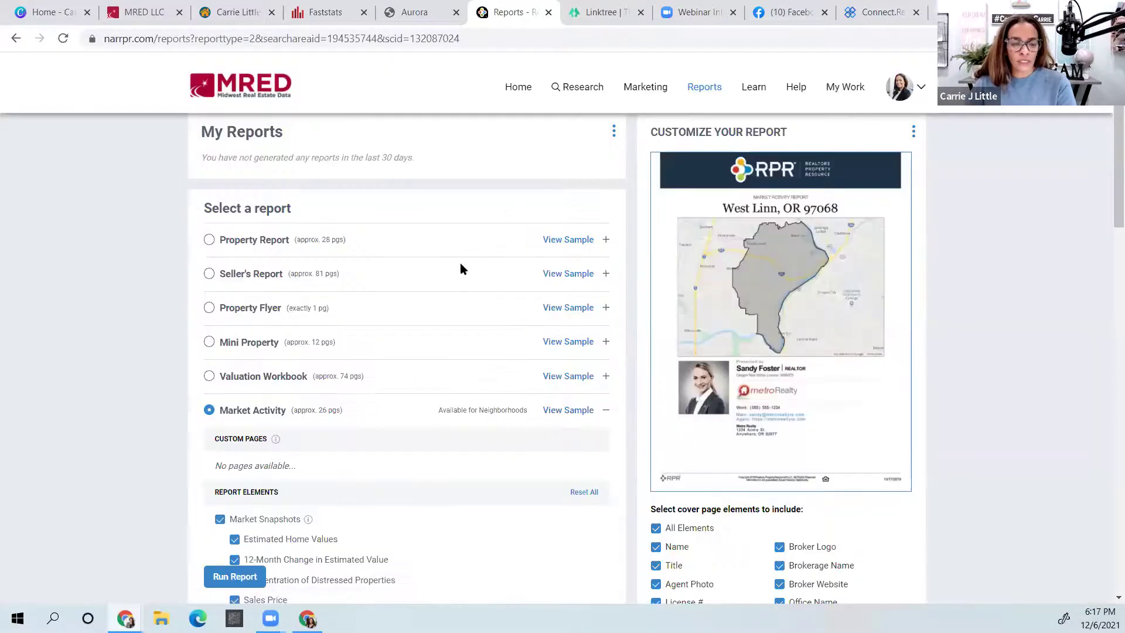
# Review the report's elements and filters: last 3 days, Closed and Distressed, sorted by price.
pyautogui.scroll(-4, 455, 530)
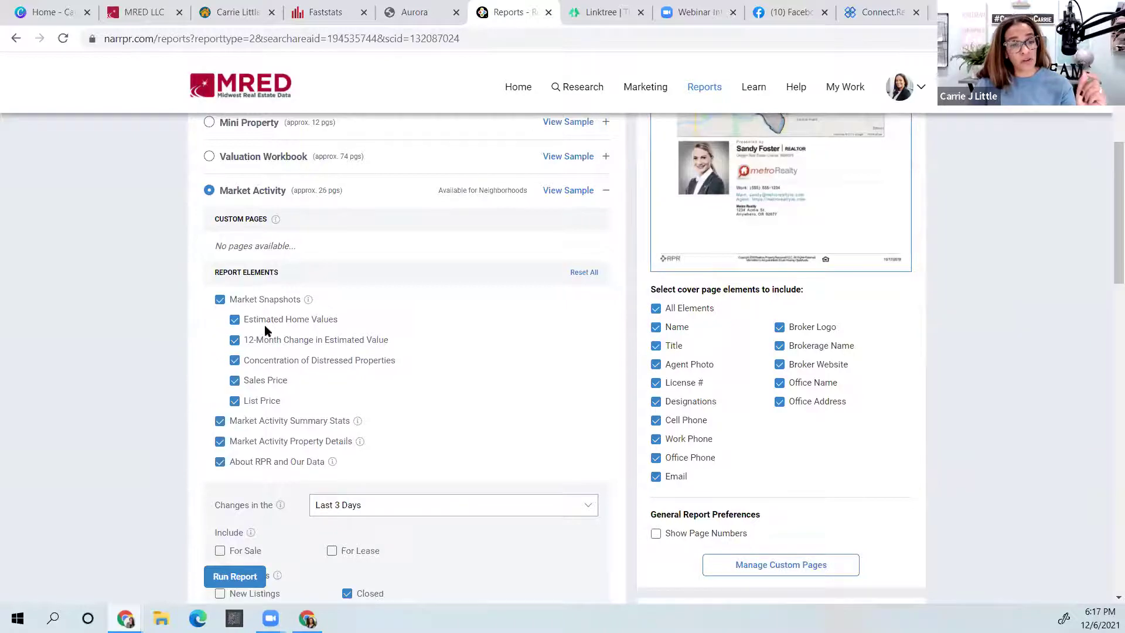
pyautogui.scroll(5, 452, 512)
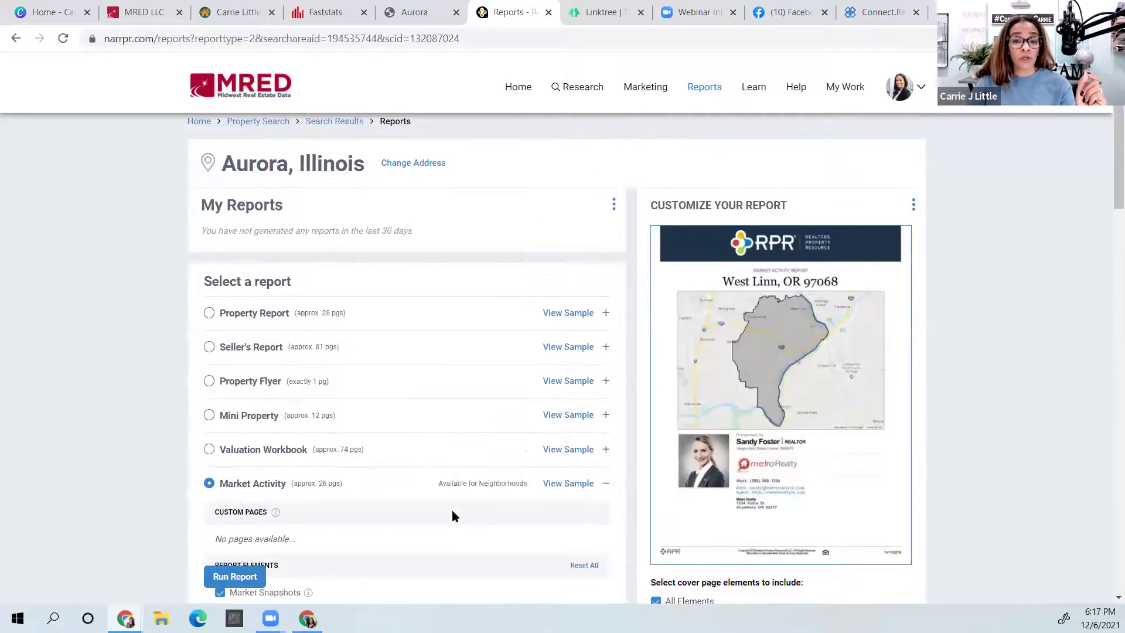
pyautogui.scroll(-3, 491, 533)
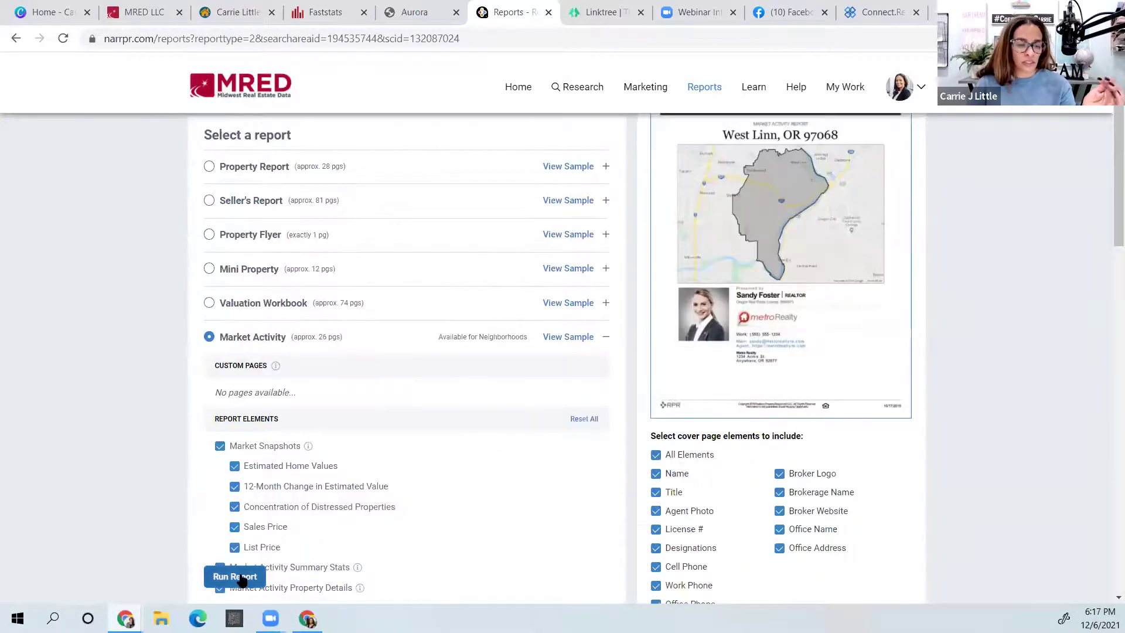
pyautogui.scroll(-8, 242, 580)
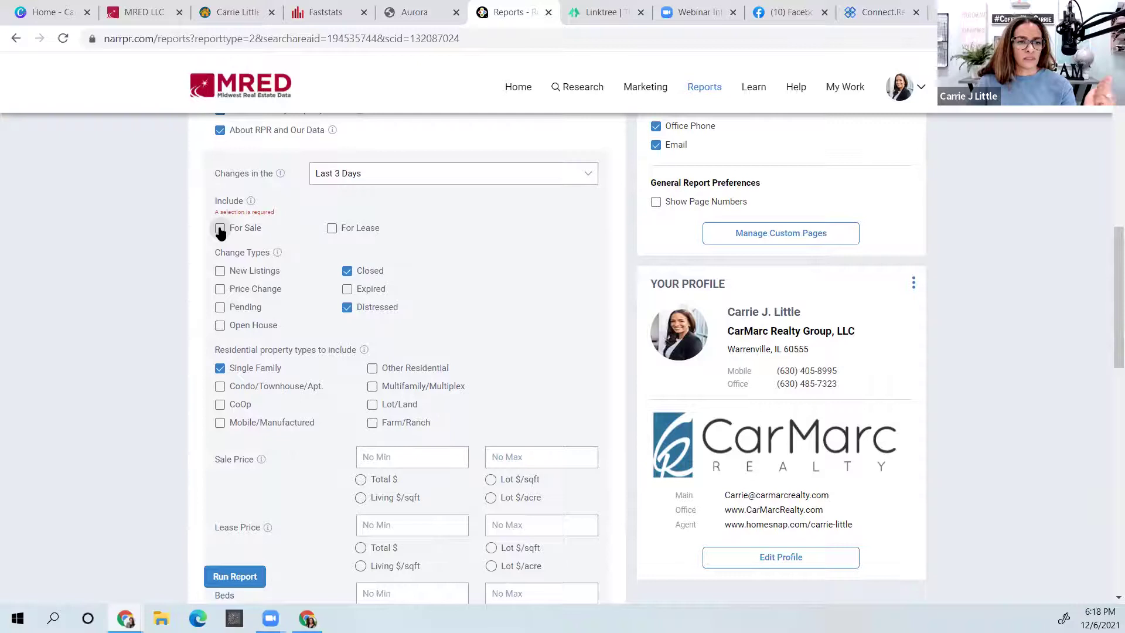
pyautogui.scroll(8, 542, 329)
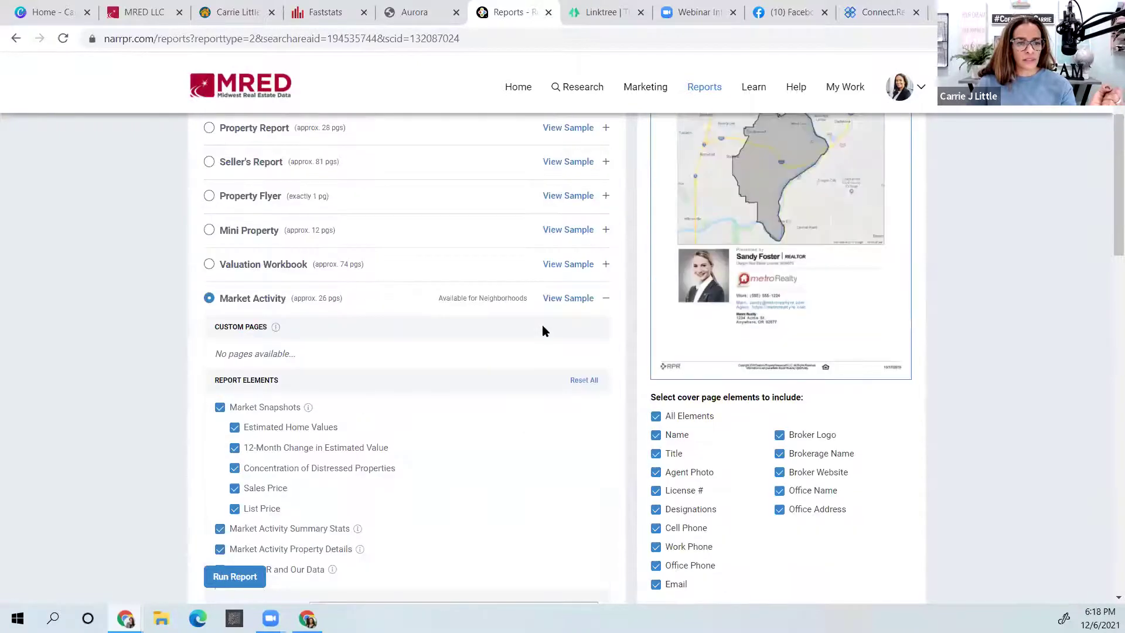
pyautogui.scroll(-6, 370, 375)
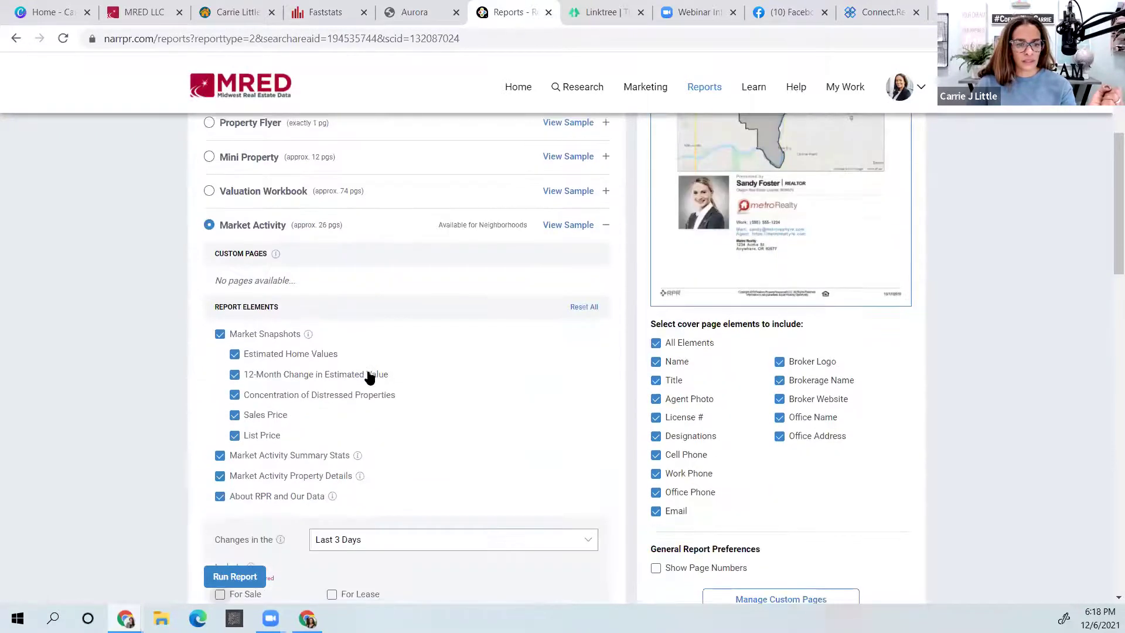
pyautogui.scroll(-11, 370, 374)
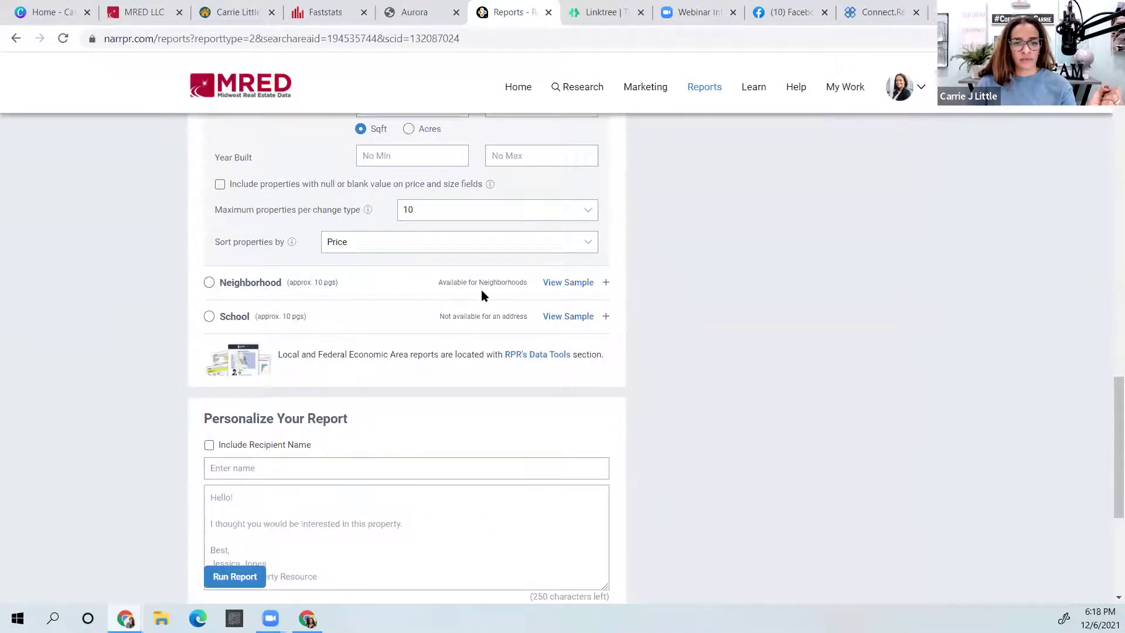
# Page through the Neighborhood Report sample and close it.
pyautogui.click(552, 283)
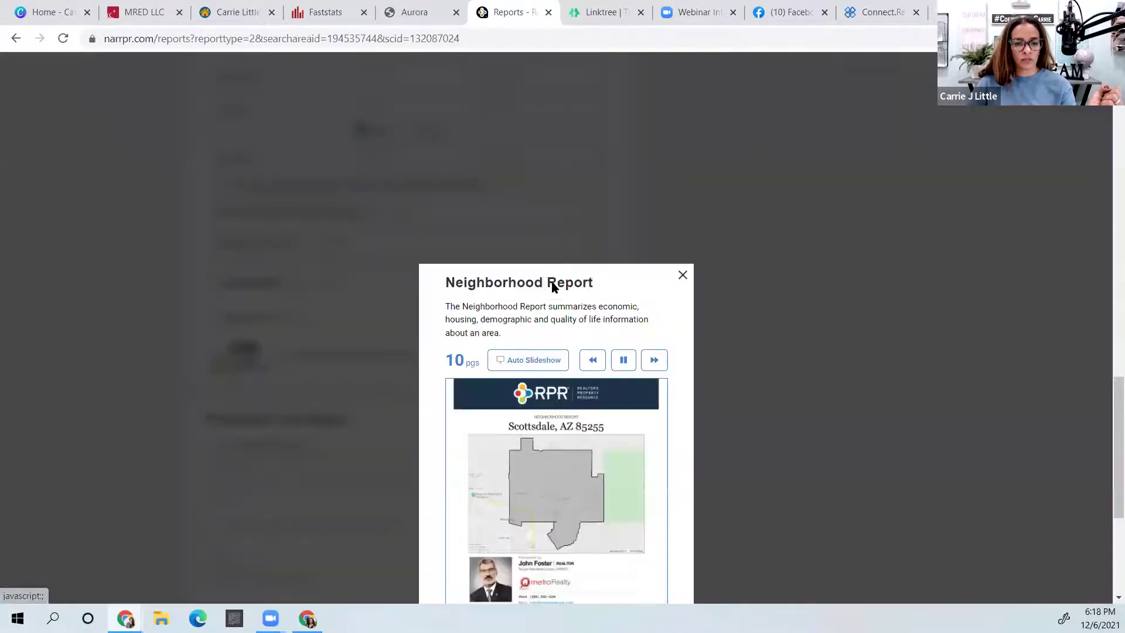
pyautogui.click(654, 361)
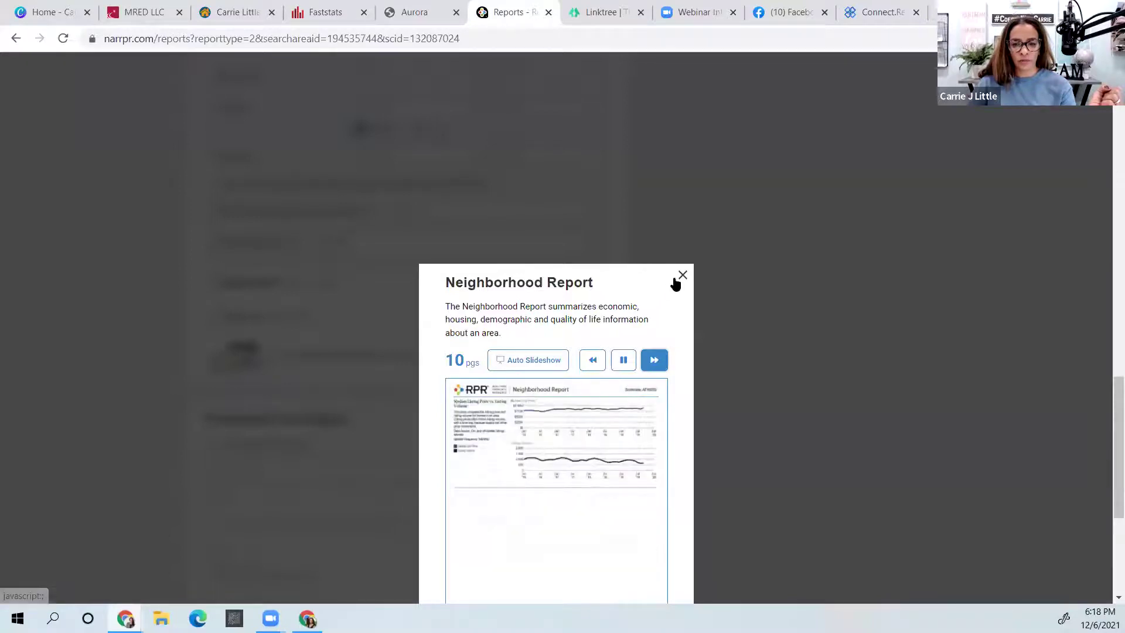
pyautogui.click(683, 274)
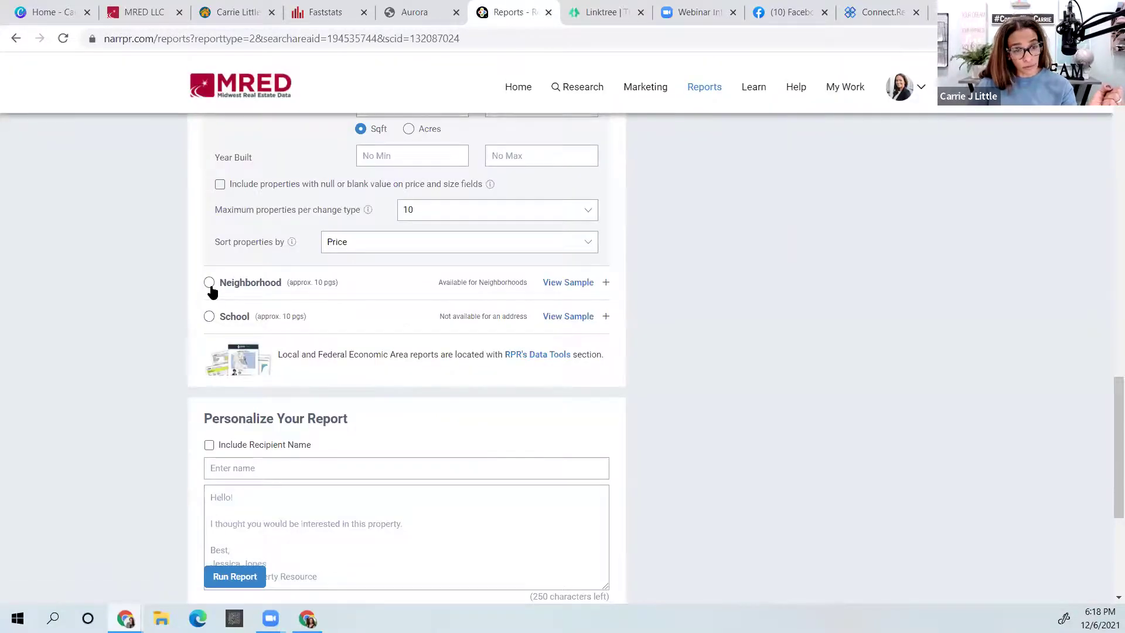
# Run the Neighborhood Report for Aurora and dismiss the Report Generation notice.
pyautogui.scroll(-5, 212, 290)
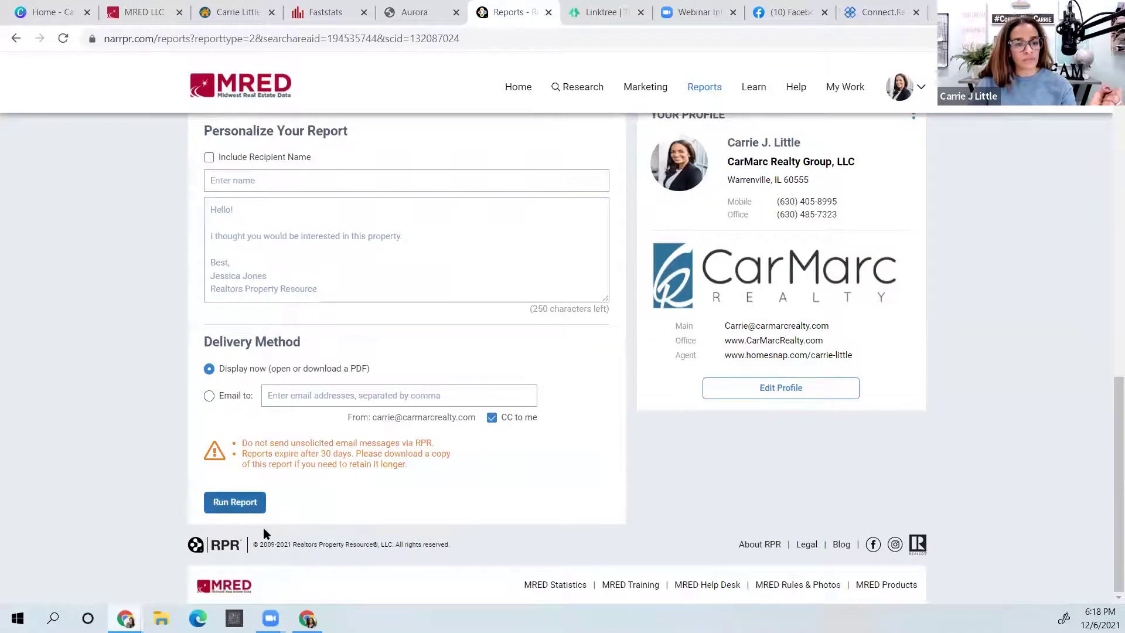
pyautogui.click(240, 504)
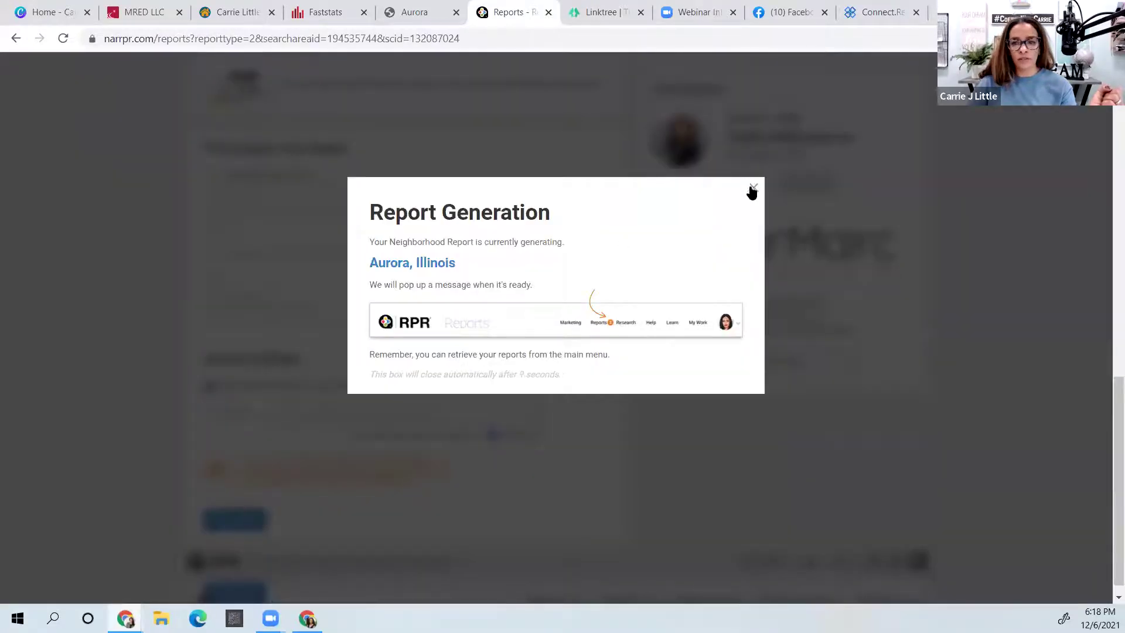
pyautogui.click(753, 188)
pyautogui.scroll(10, 866, 432)
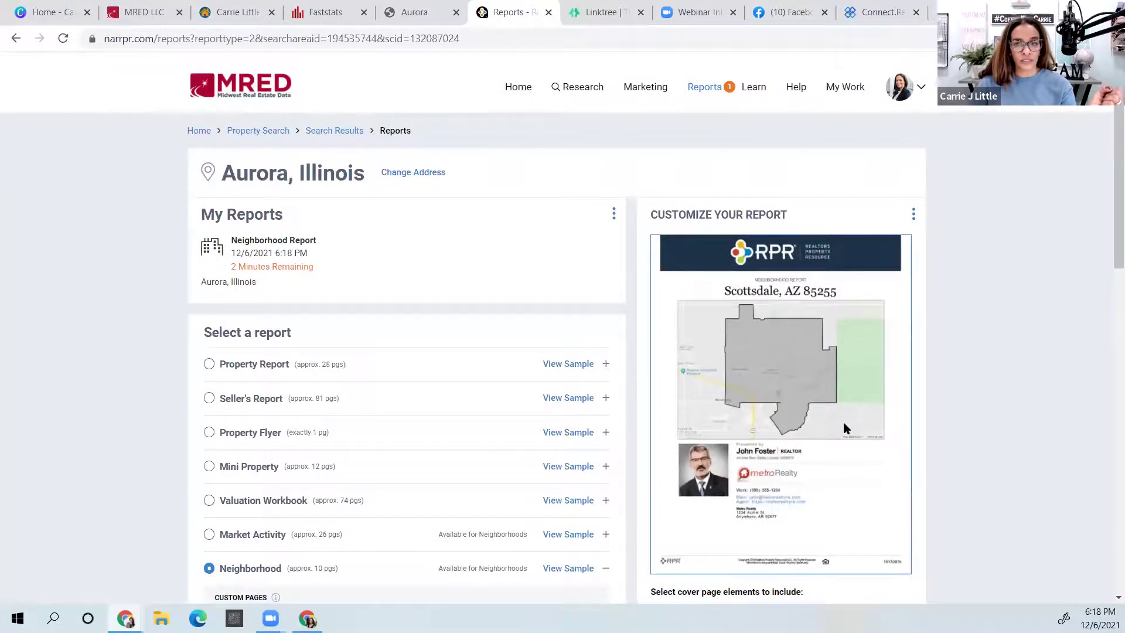
# Open the Neighborhood Report page, check the My Reports card options, then return to RPR home.
pyautogui.click(708, 88)
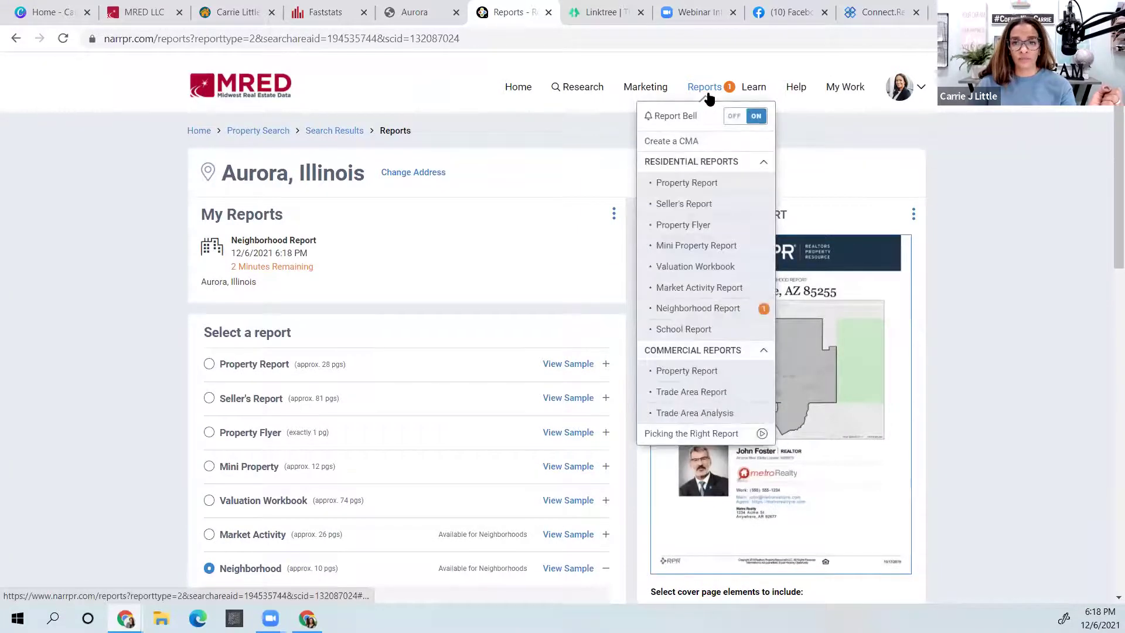
pyautogui.click(696, 309)
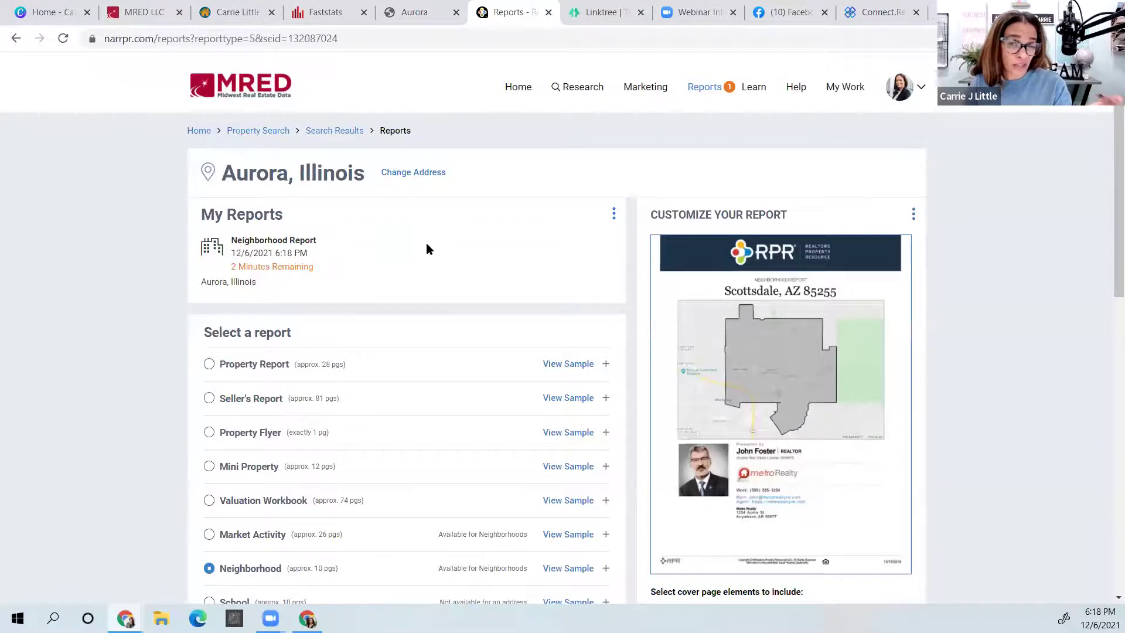
pyautogui.click(614, 215)
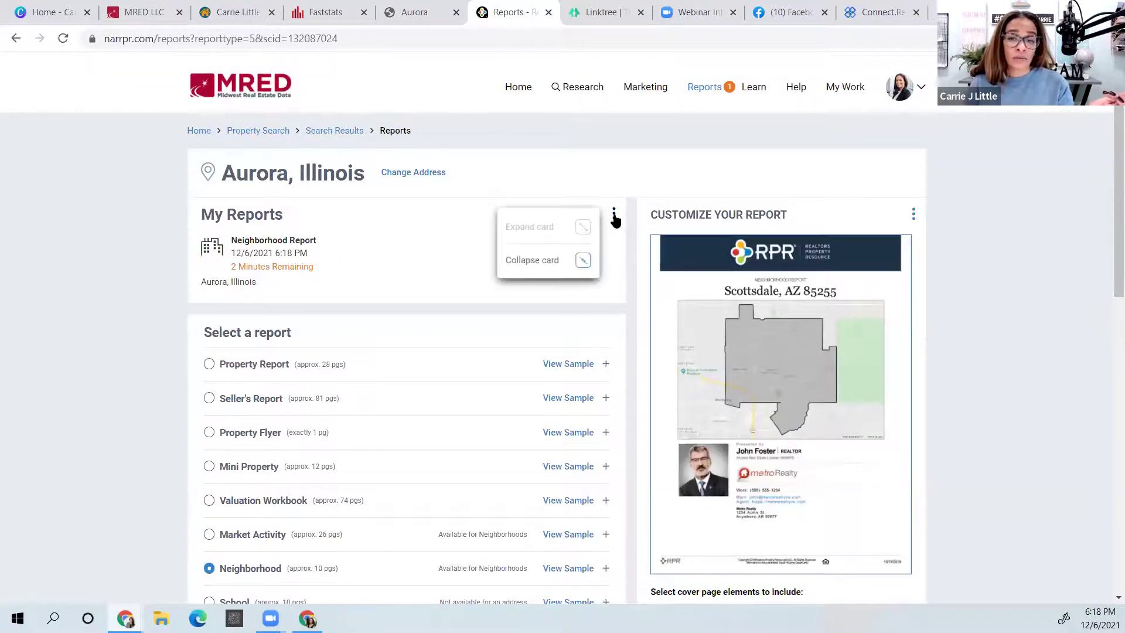
pyautogui.click(977, 330)
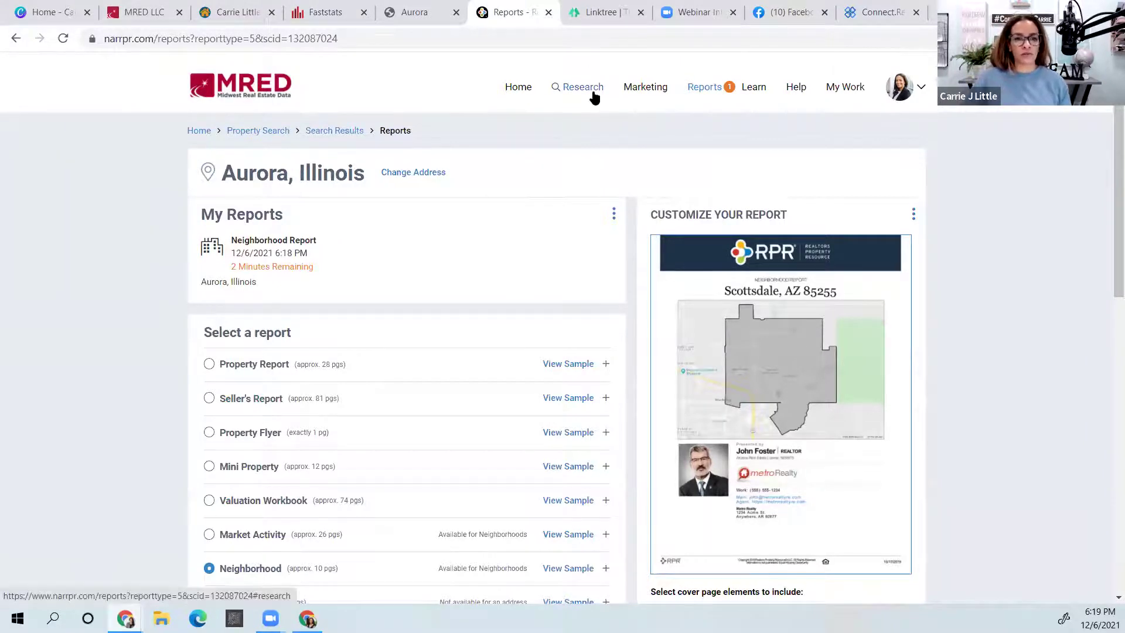
pyautogui.moveTo(574, 100)
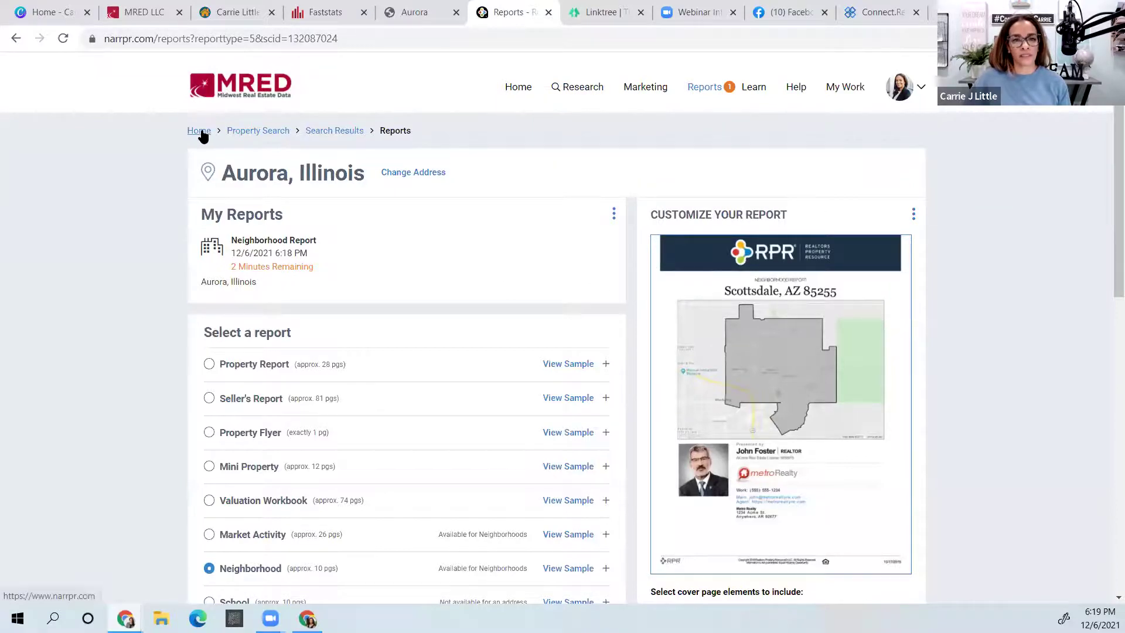
pyautogui.click(199, 132)
# Open InfoSparks from FastStats and chart the Bartlett city area.
pyautogui.click(301, 12)
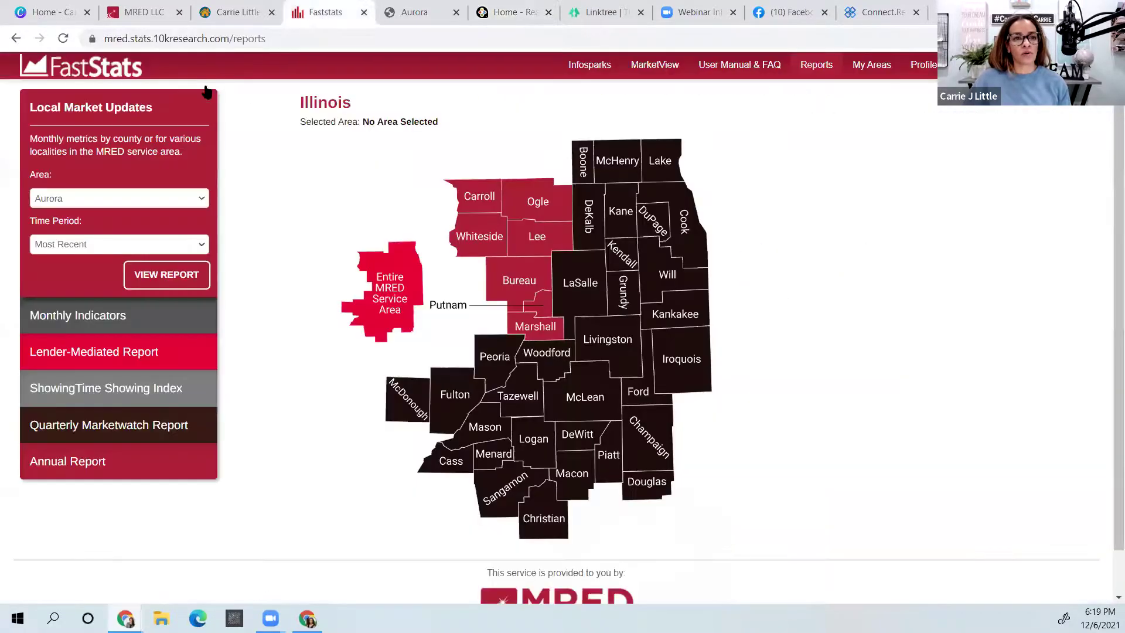
pyautogui.click(606, 70)
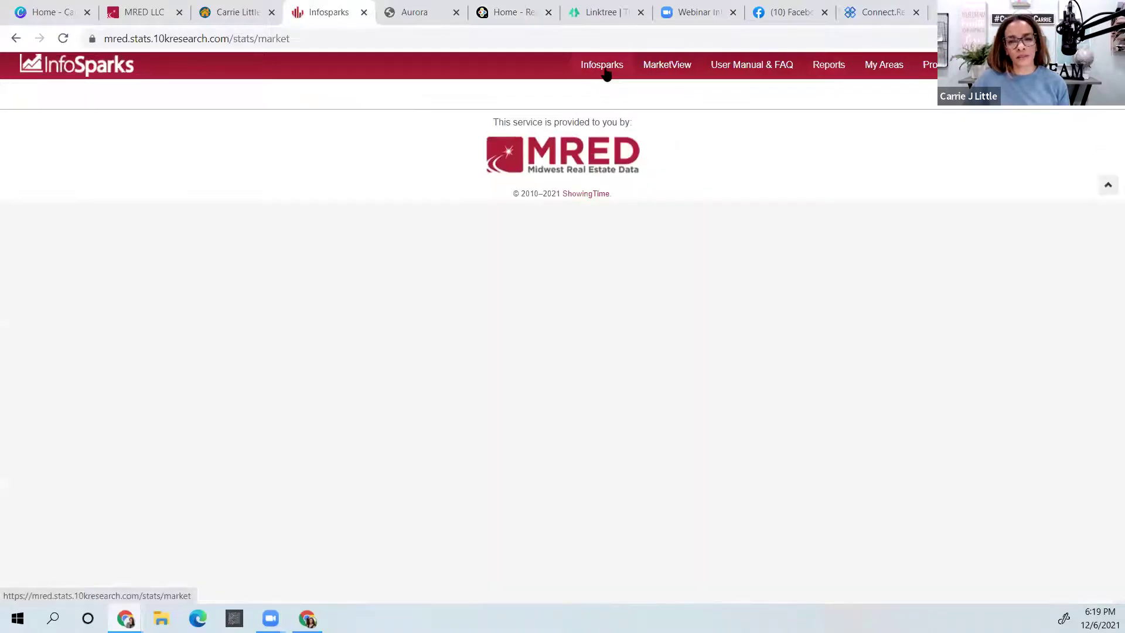
pyautogui.click(134, 94)
pyautogui.write('Ba')
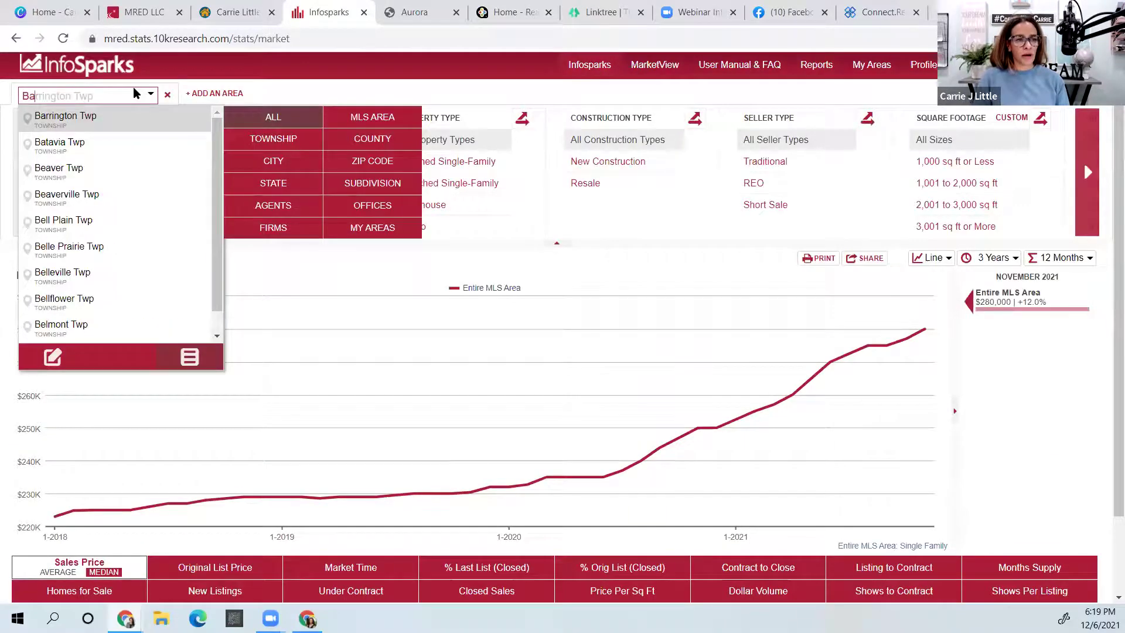
pyautogui.write('rtlett')
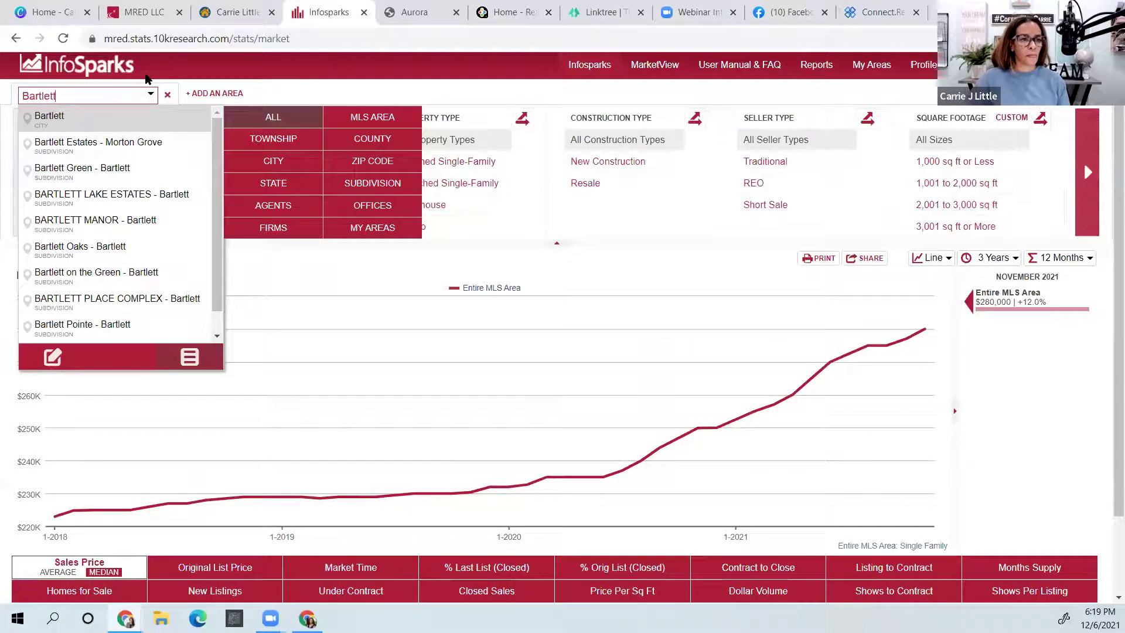
pyautogui.click(88, 117)
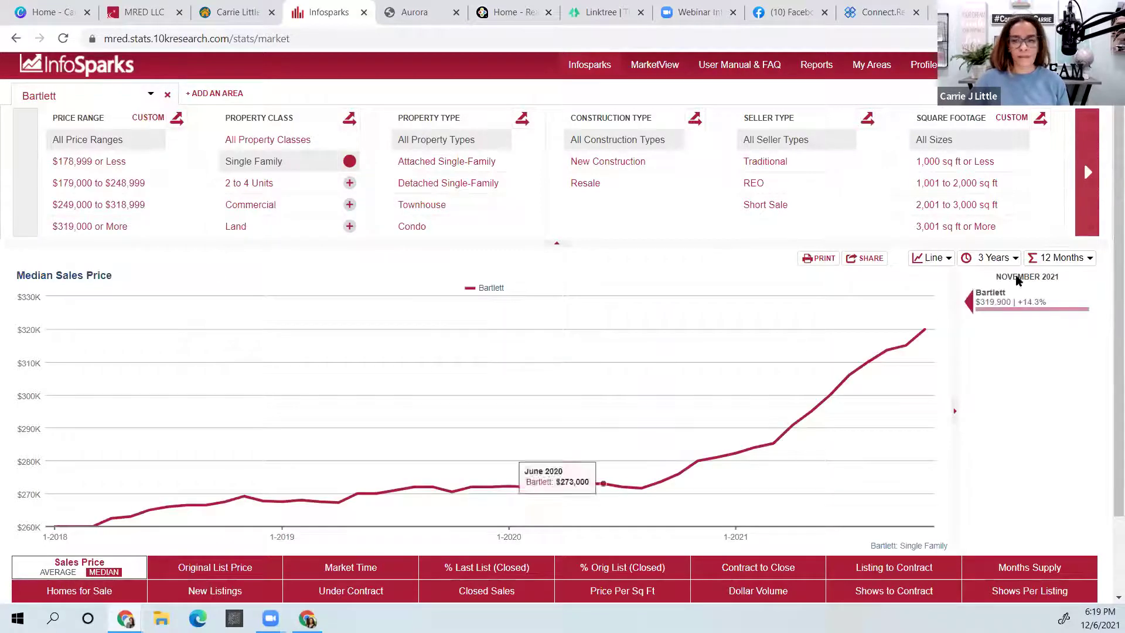
# Show Bartlett's median sales price as a Line chart with the Max time range.
pyautogui.click(944, 261)
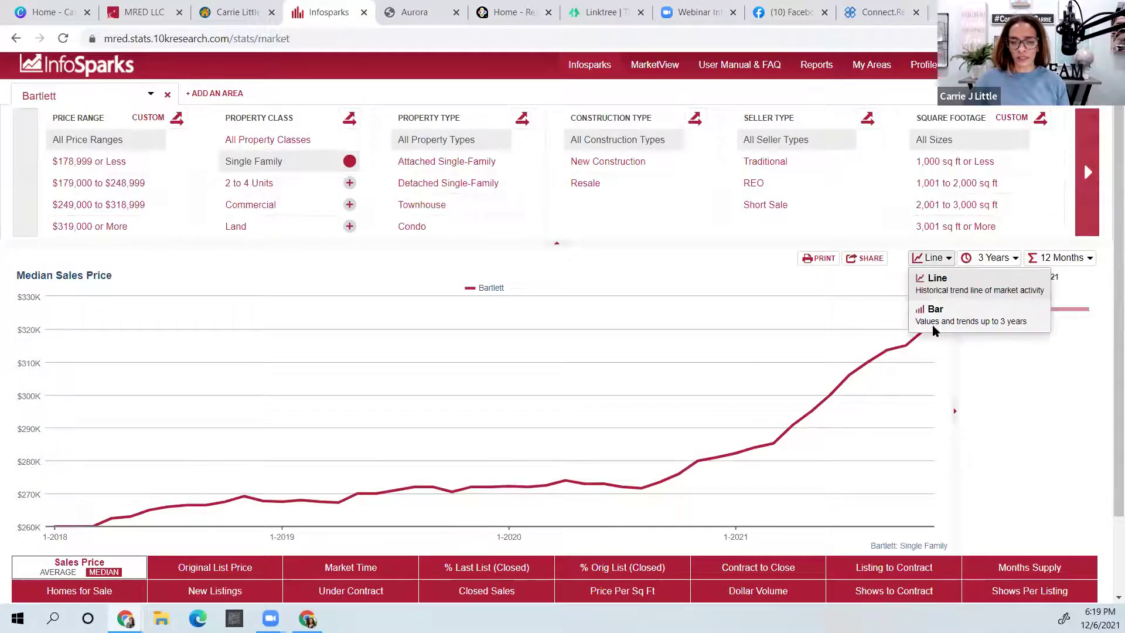
pyautogui.click(934, 331)
pyautogui.click(926, 259)
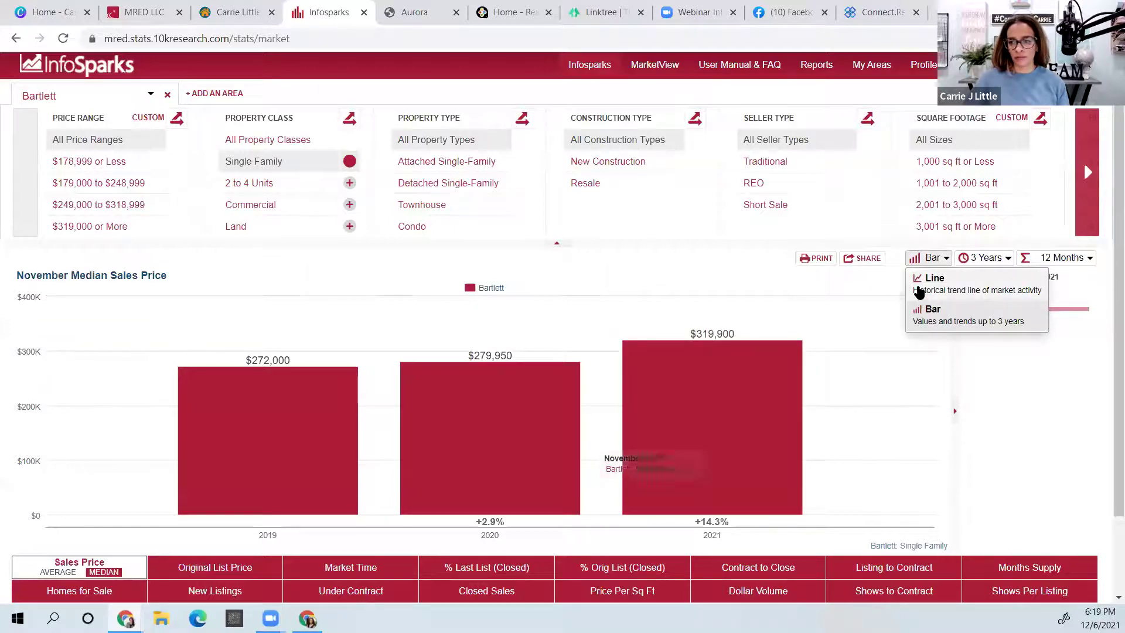
pyautogui.click(920, 286)
pyautogui.click(990, 258)
pyautogui.click(987, 353)
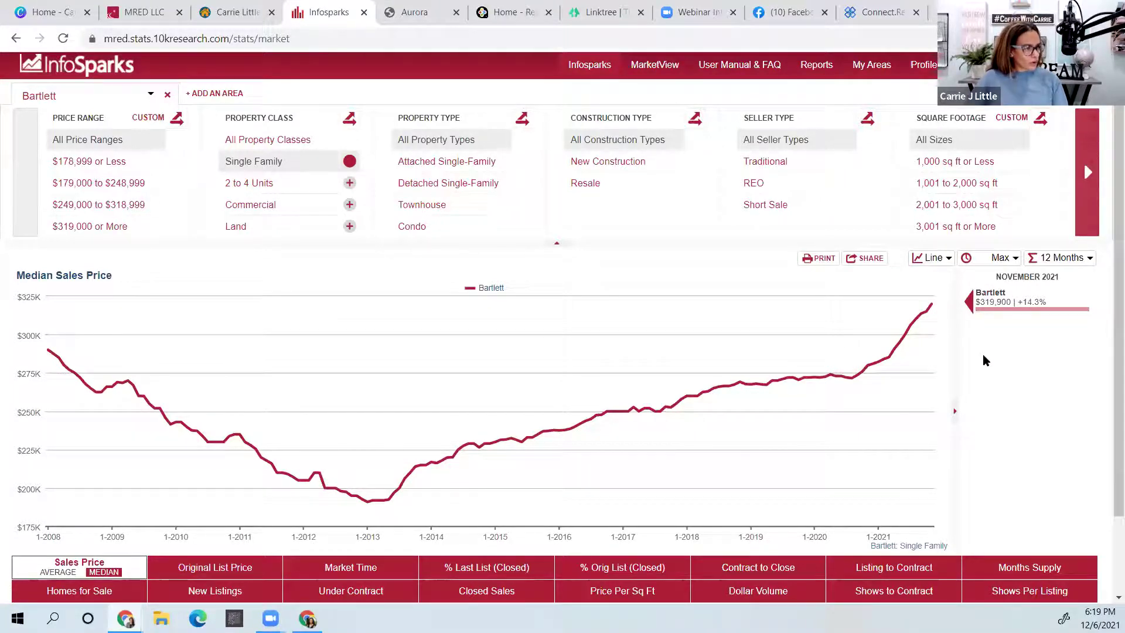
pyautogui.moveTo(58, 361)
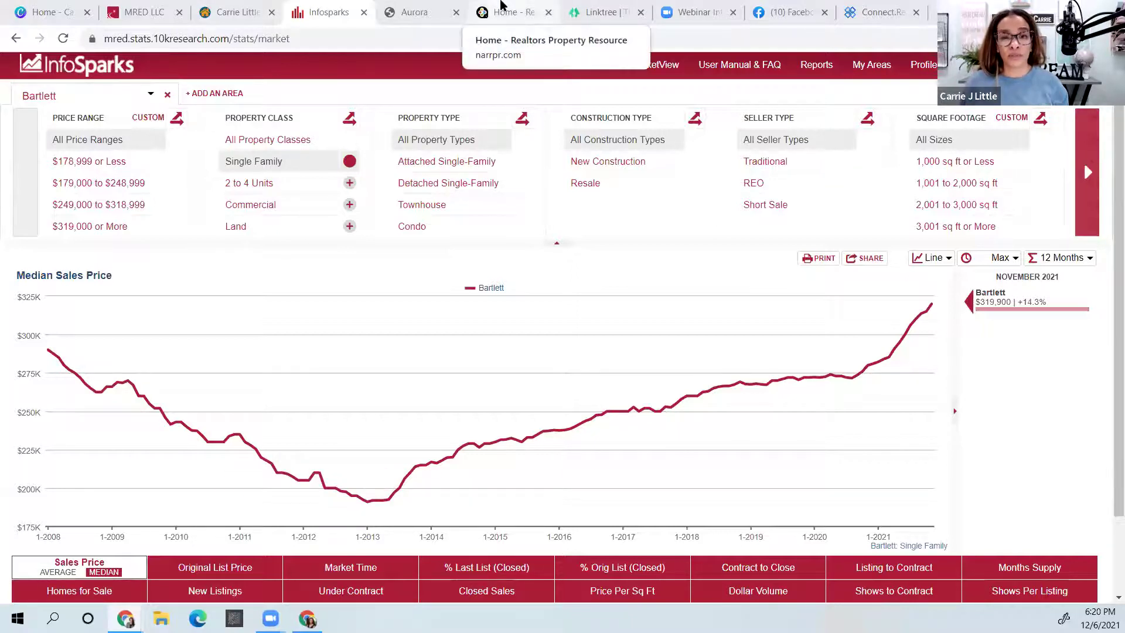
# Download the finished Aurora Neighborhood Report PDF, then return to the RPR tab.
pyautogui.click(244, 9)
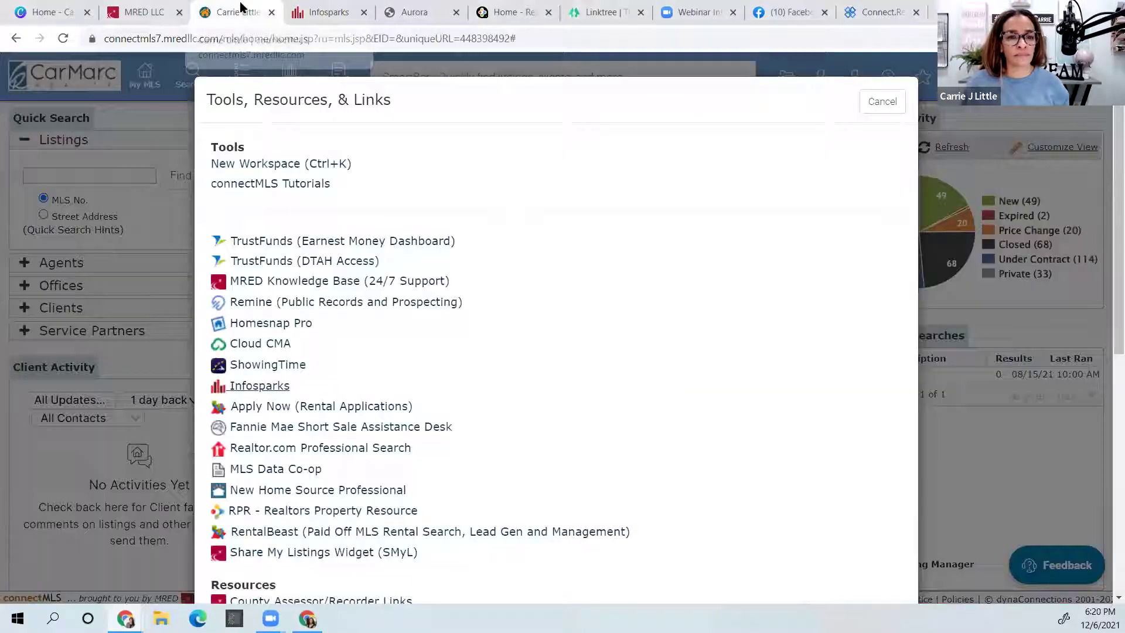
pyautogui.click(413, 11)
pyautogui.click(505, 11)
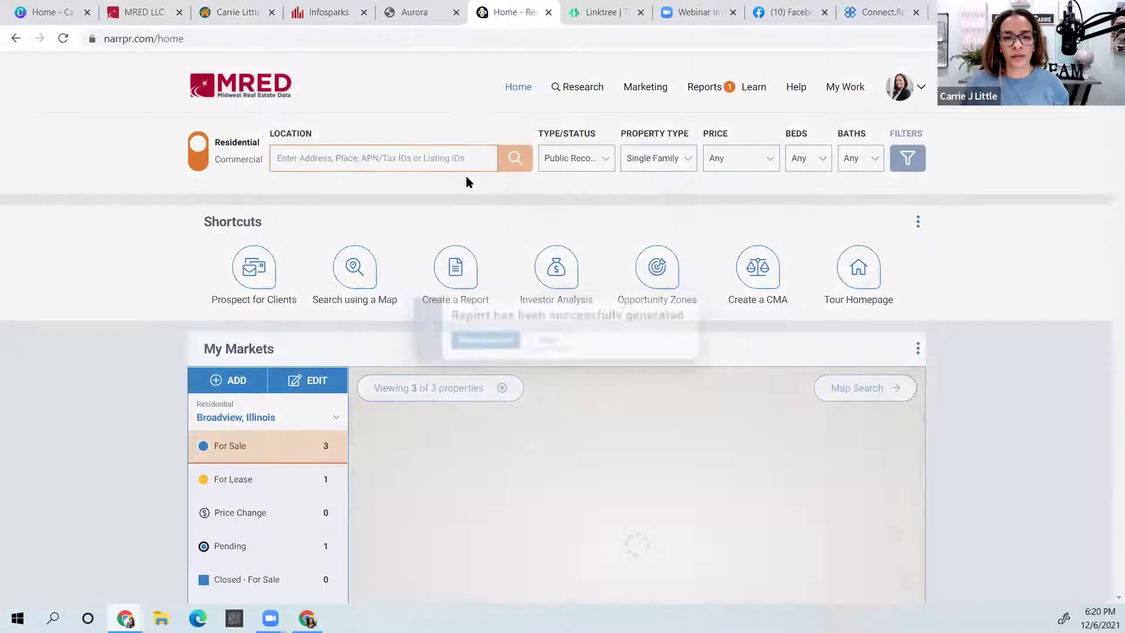
pyautogui.click(467, 343)
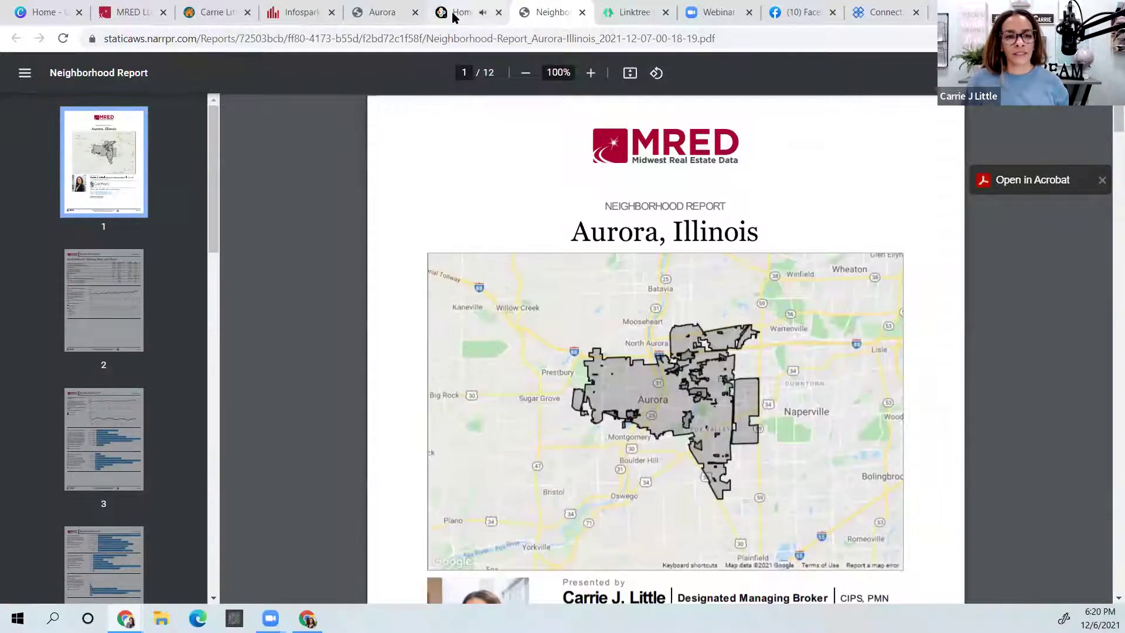
pyautogui.click(455, 15)
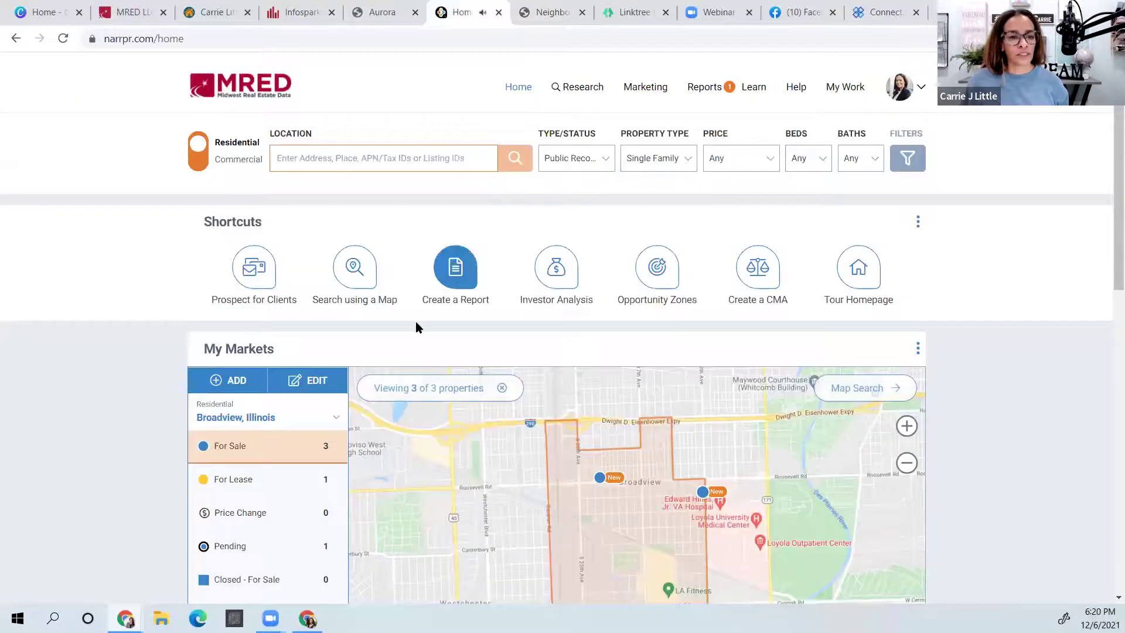
# Choose Reports > Neighborhood Report to reopen the Aurora reports page.
pyautogui.scroll(-3, 1063, 315)
pyautogui.scroll(3, 1064, 314)
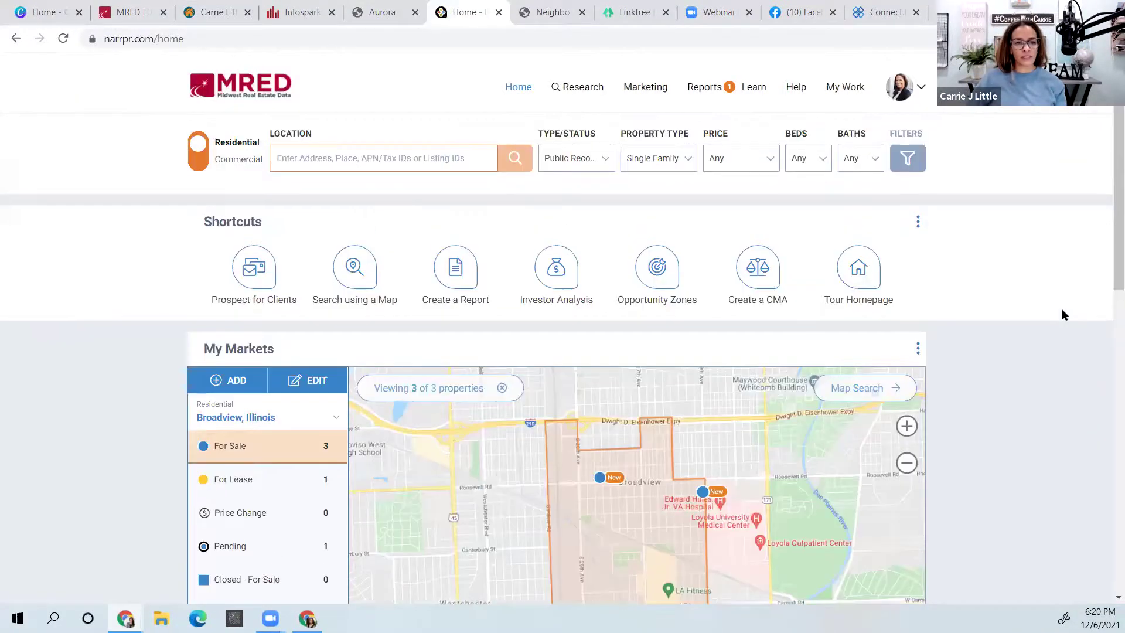
pyautogui.click(713, 90)
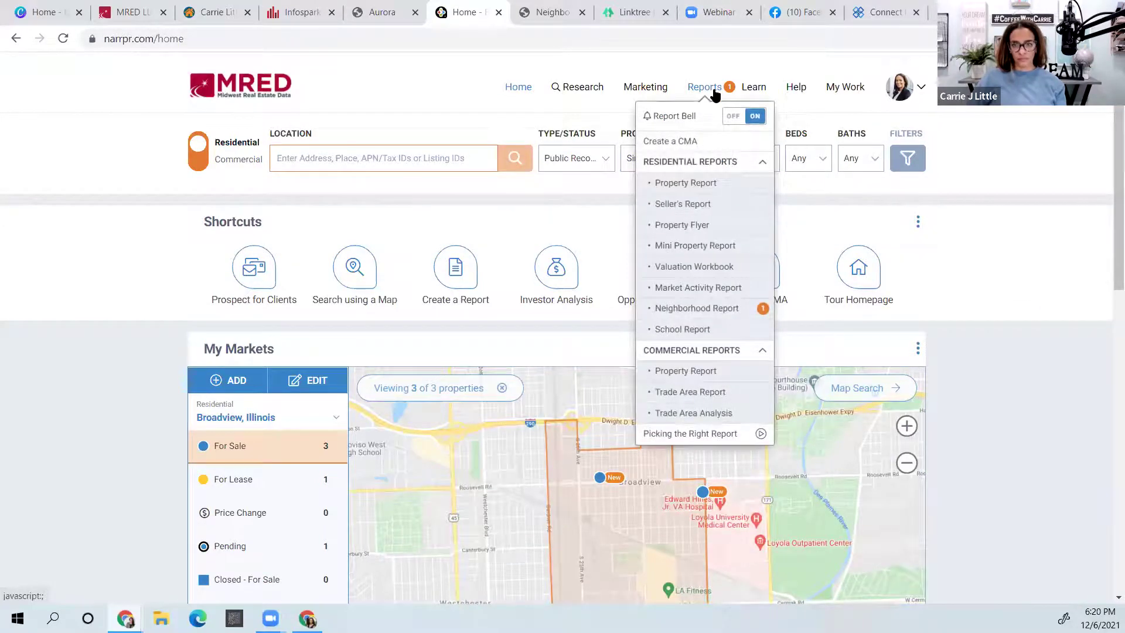
pyautogui.click(693, 314)
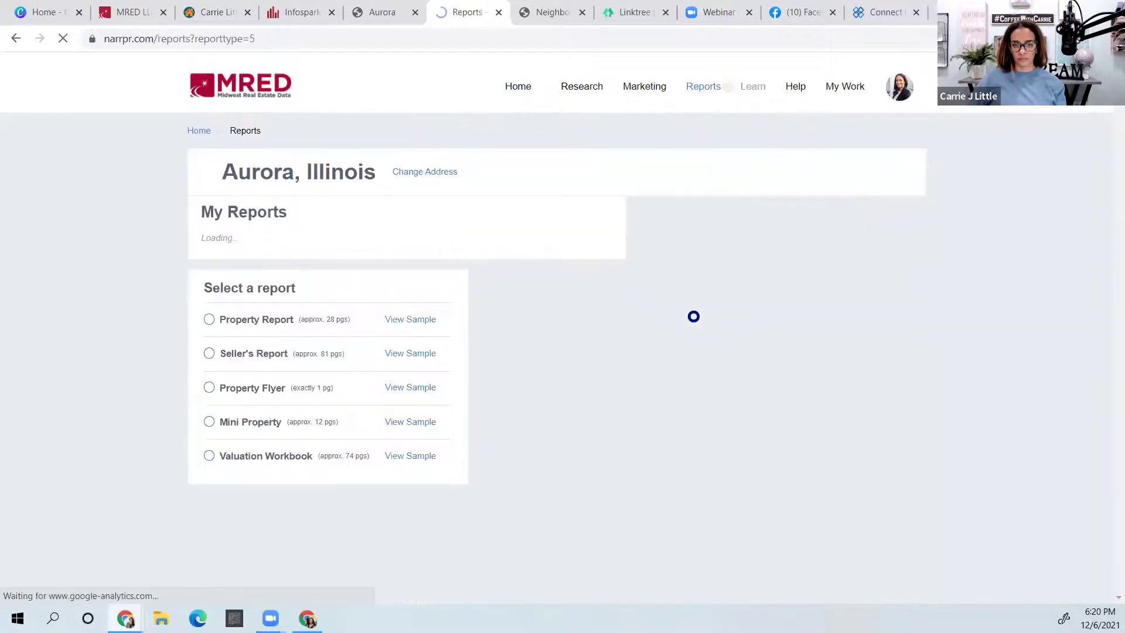
pyautogui.scroll(-3, 694, 316)
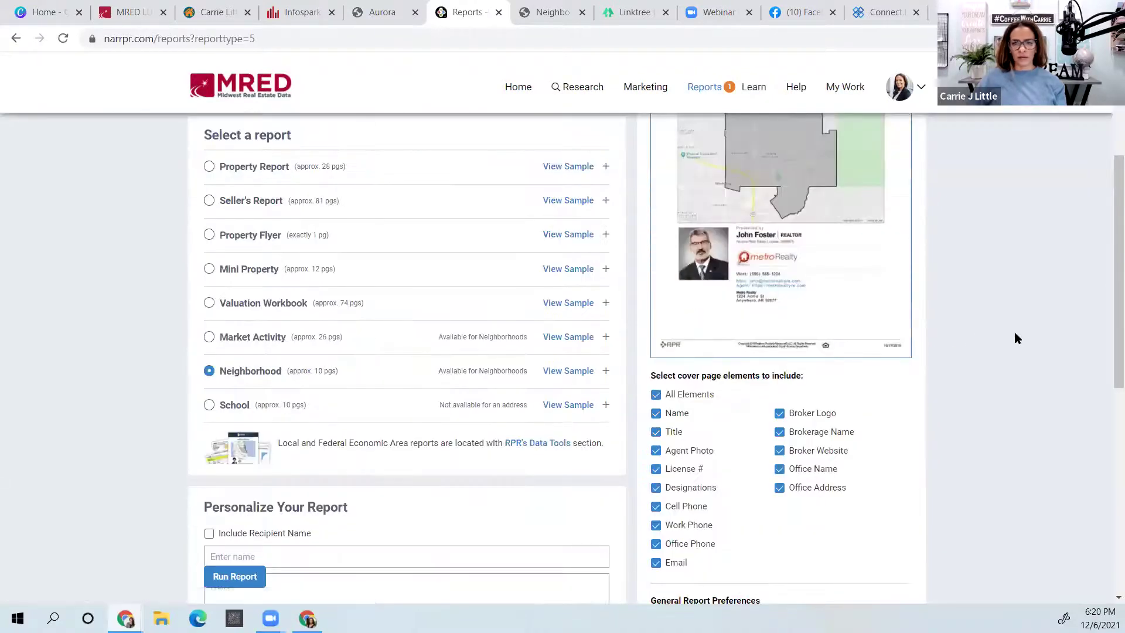
pyautogui.scroll(4, 1015, 339)
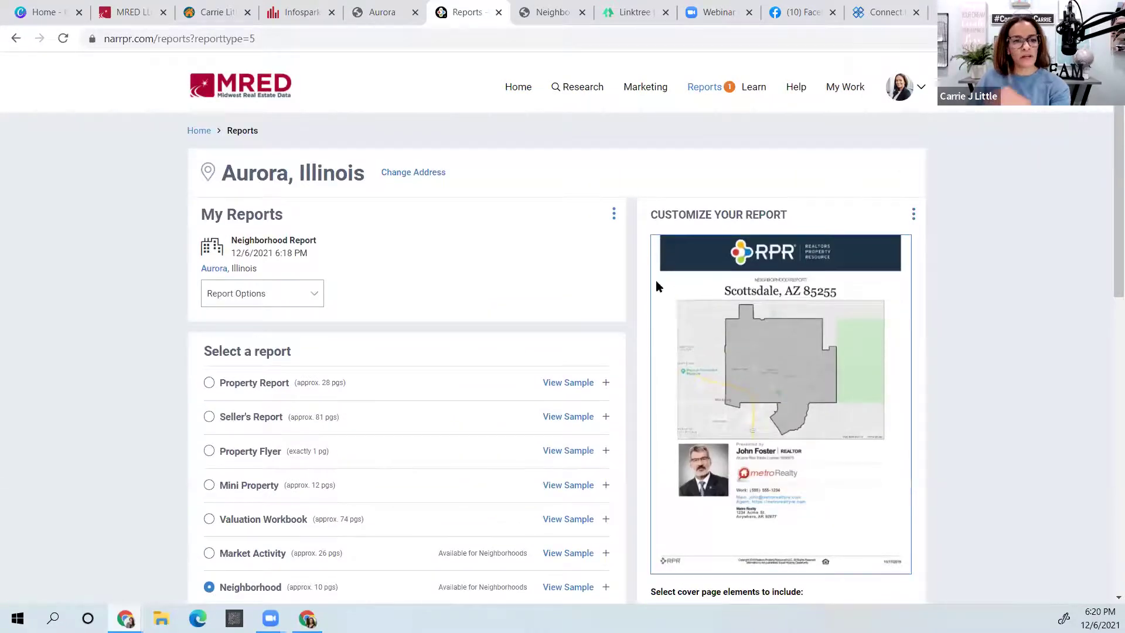
pyautogui.click(257, 302)
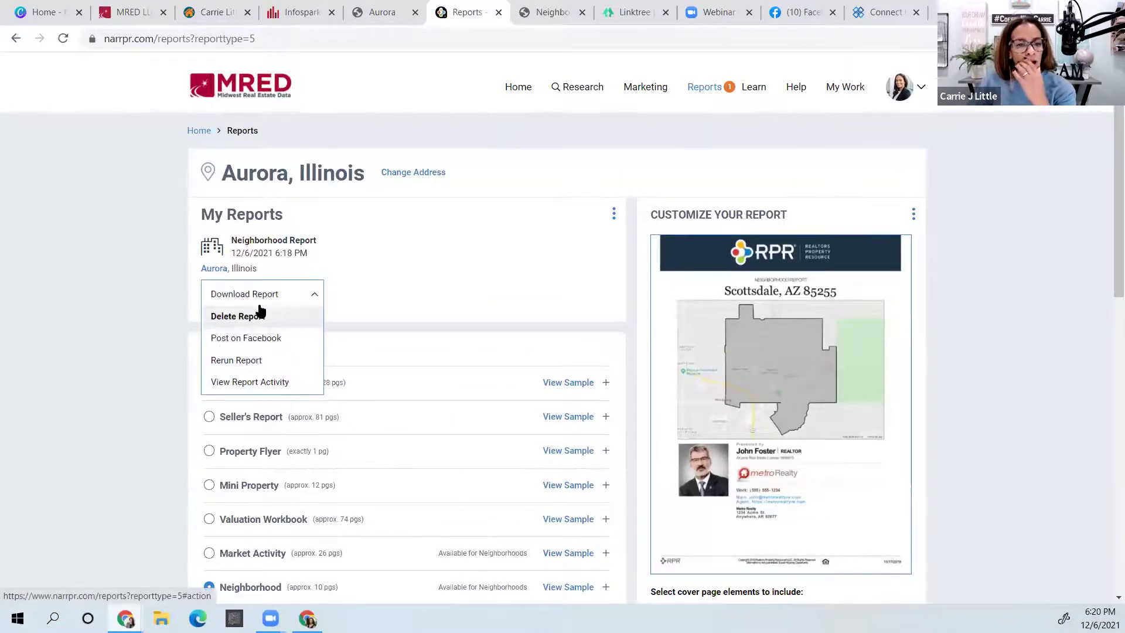
pyautogui.click(263, 339)
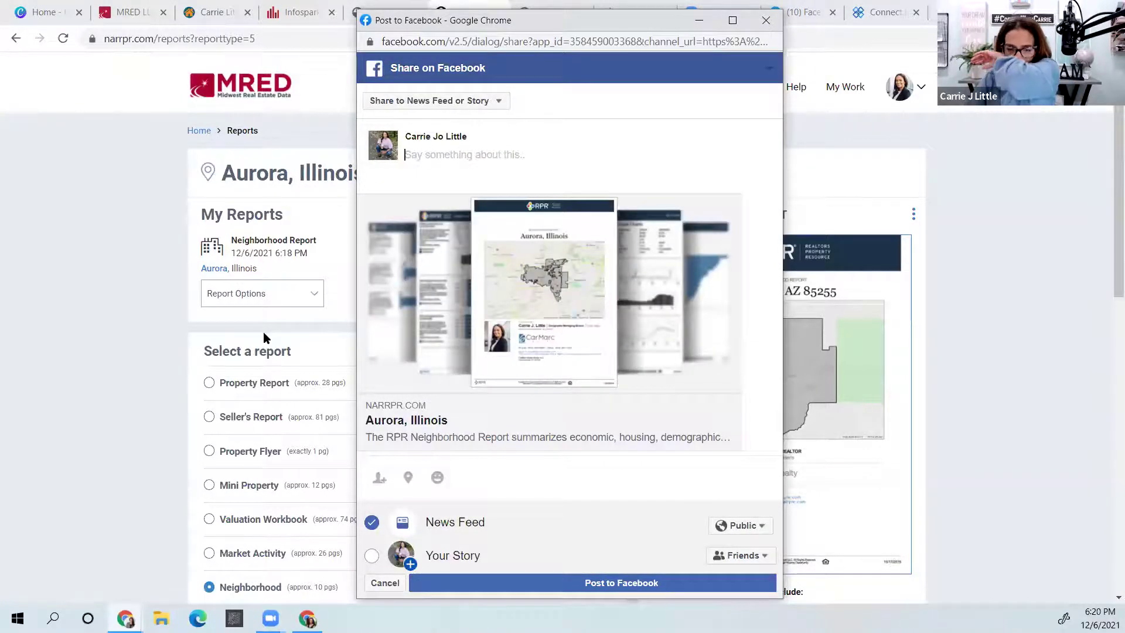
pyautogui.click(767, 27)
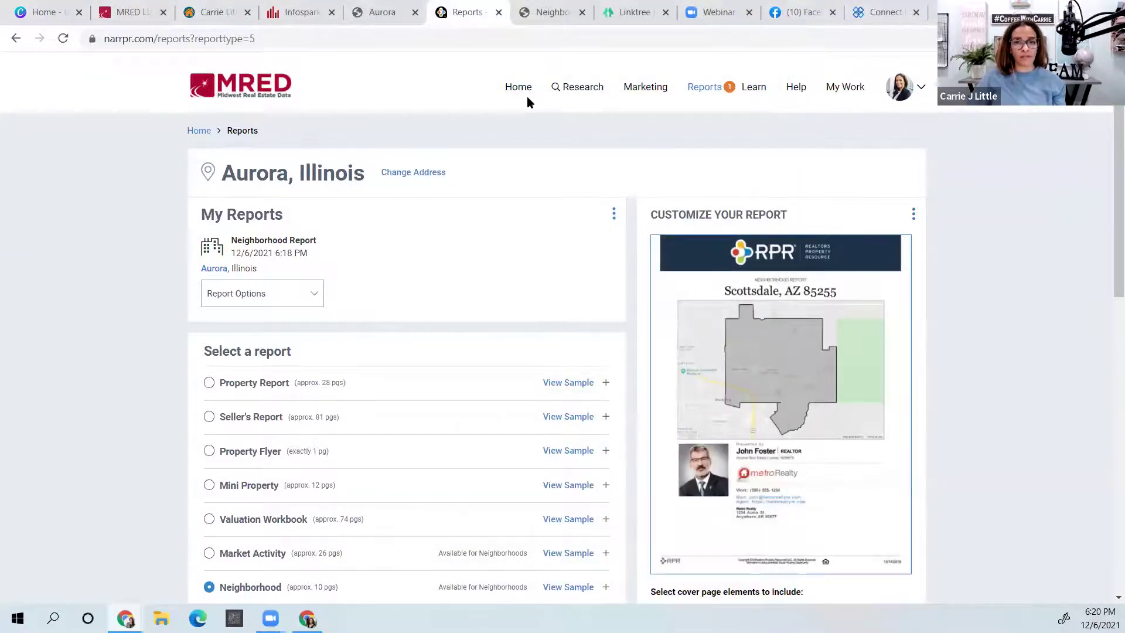
# Run a Property Search for 'bartlett, il' and open Filters past the too-many-results warning.
pyautogui.click(587, 93)
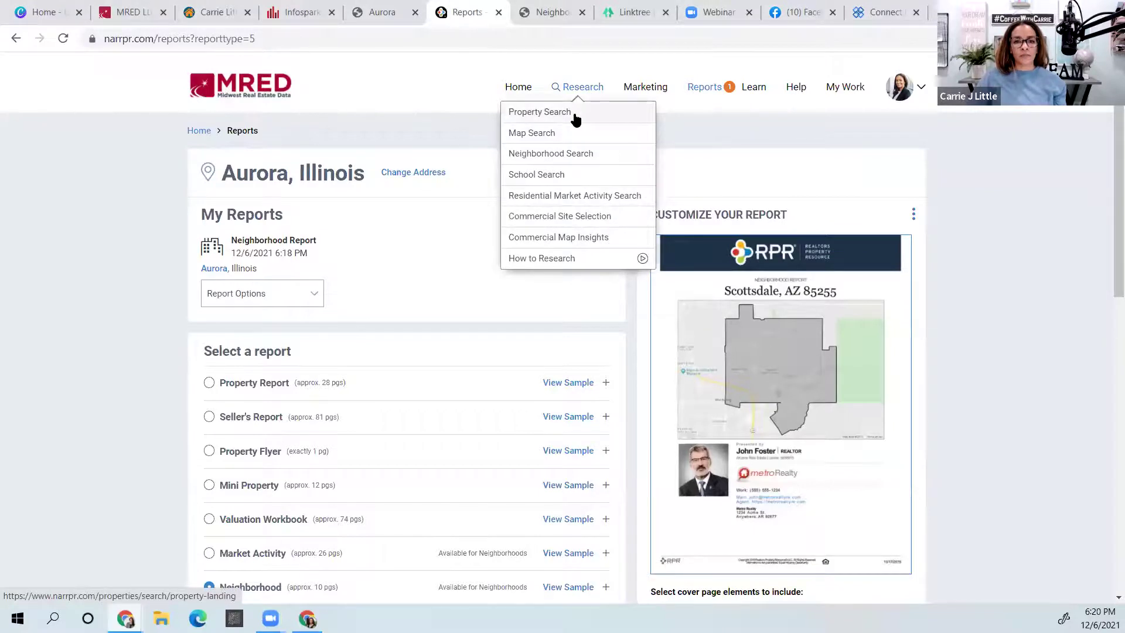
pyautogui.click(575, 114)
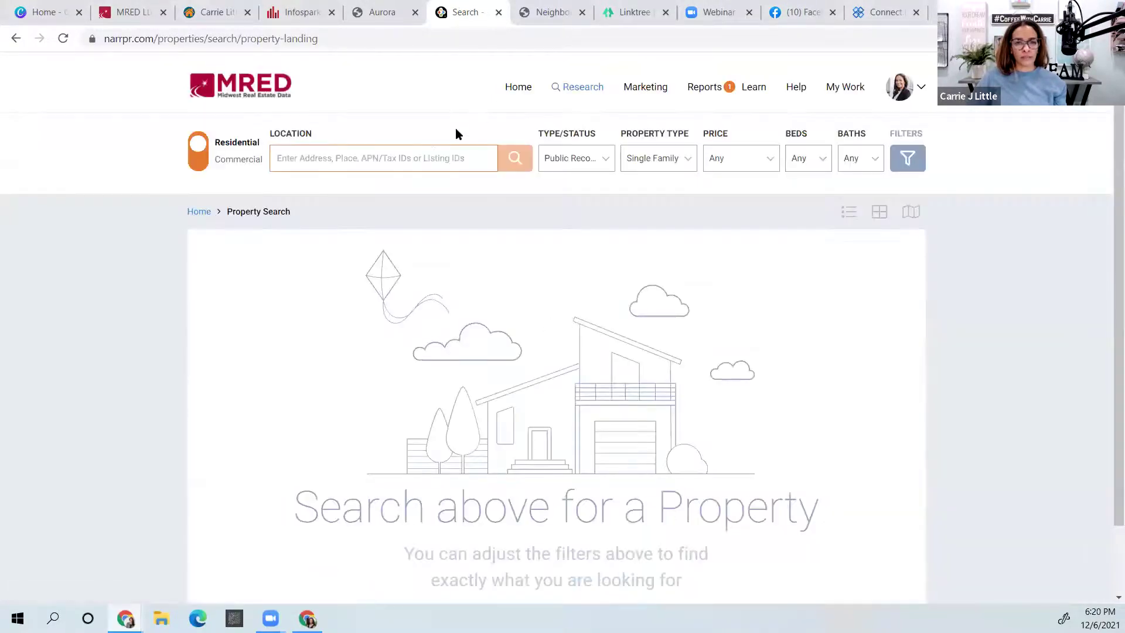
pyautogui.click(414, 146)
pyautogui.write('bartlett, il')
pyautogui.press('Return')
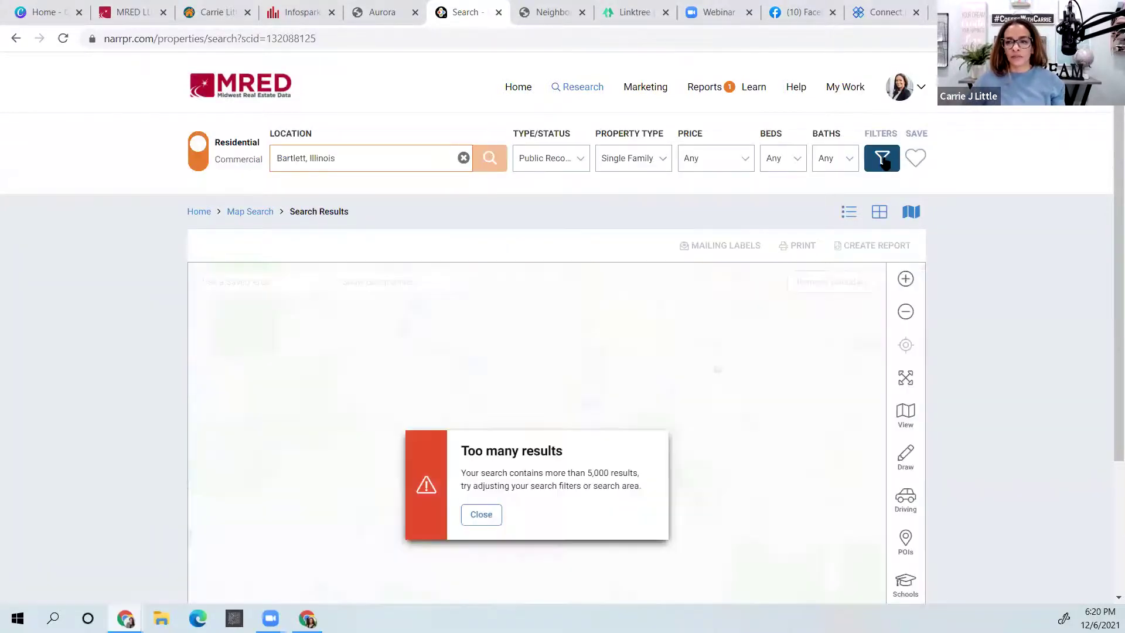
pyautogui.click(883, 159)
# Set the Sold Within date range to 01/01/2012 through 12/31/2013.
pyautogui.click(251, 295)
pyautogui.write('010')
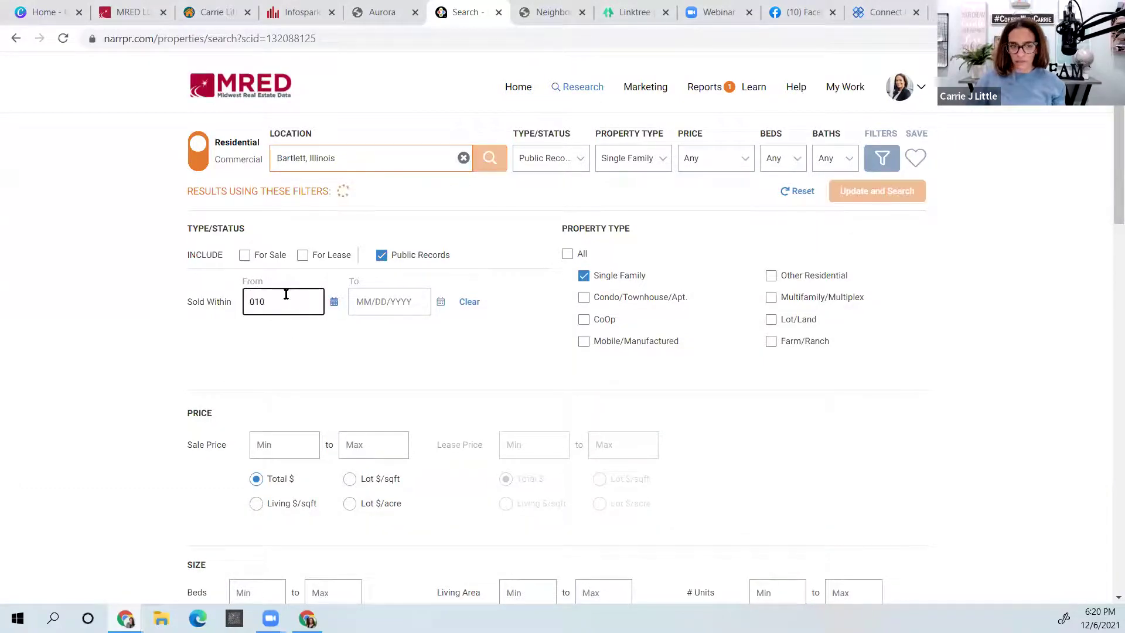
pyautogui.press('BackSpace')
pyautogui.write('/01/20')
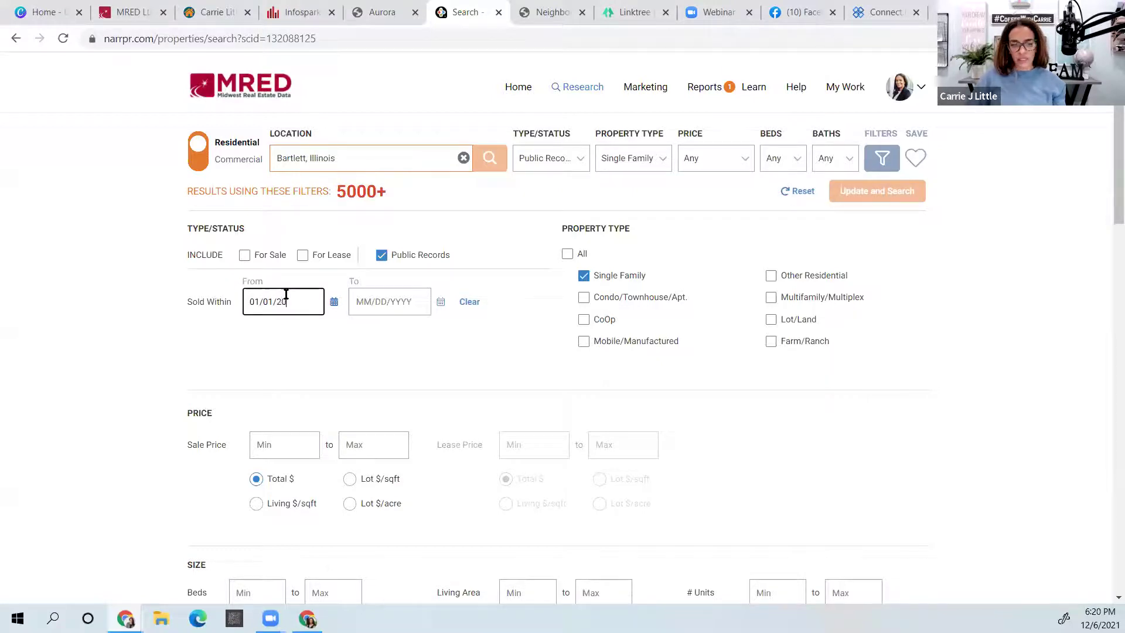
pyautogui.write('12')
pyautogui.press('Tab')
pyautogui.write('12/31/2013')
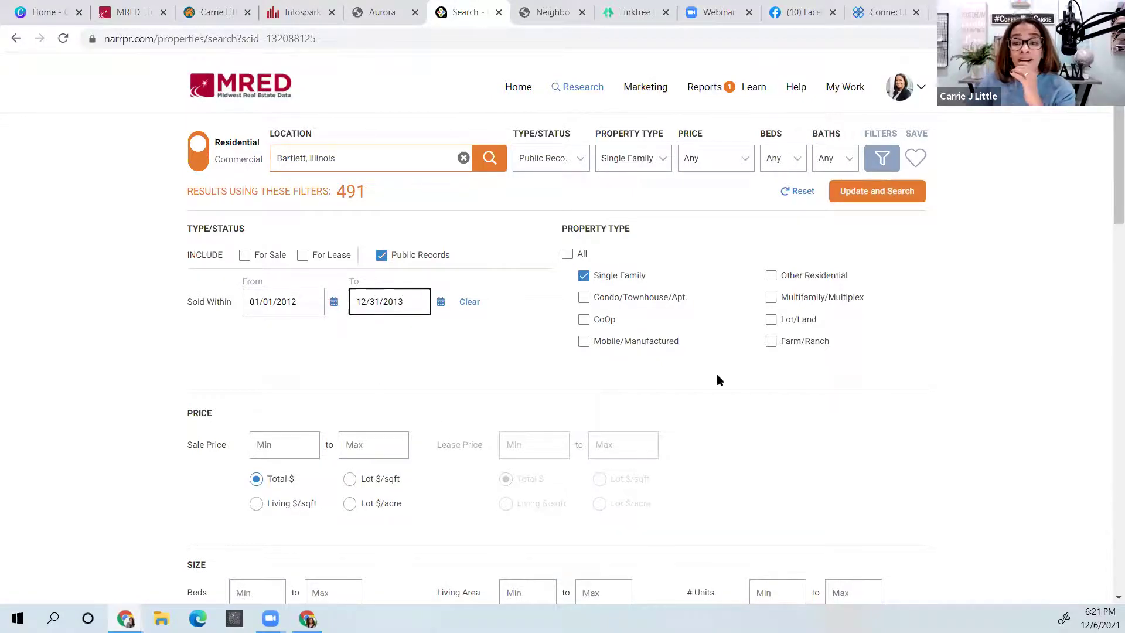
# Add the Absentee Owner filter and update the search, leaving 7 properties.
pyautogui.scroll(-8, 906, 402)
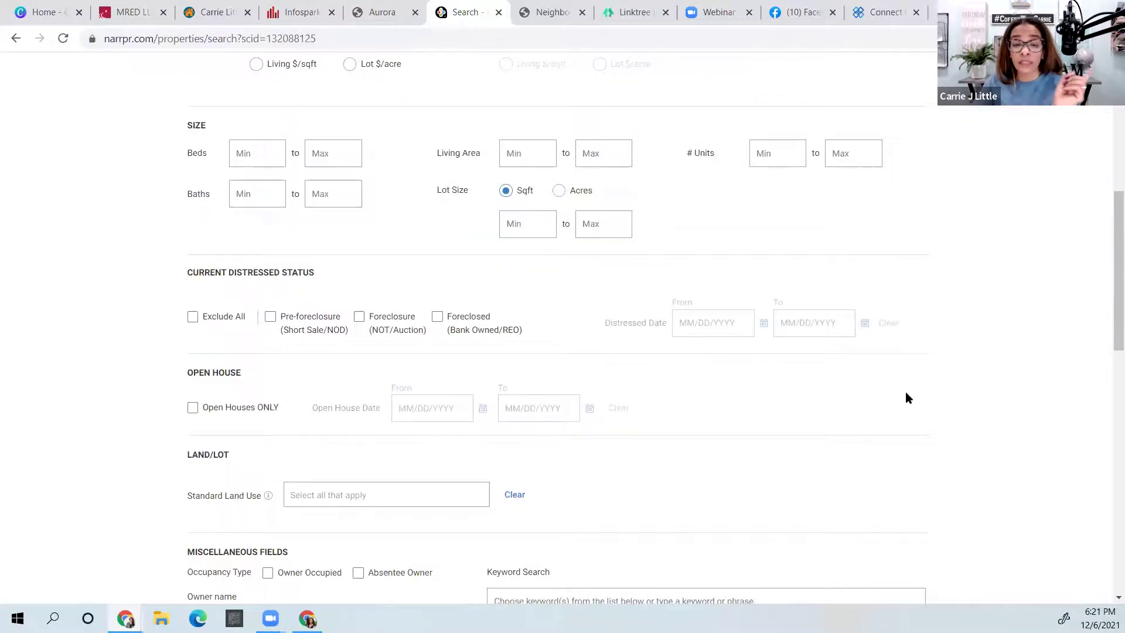
pyautogui.scroll(-3, 641, 374)
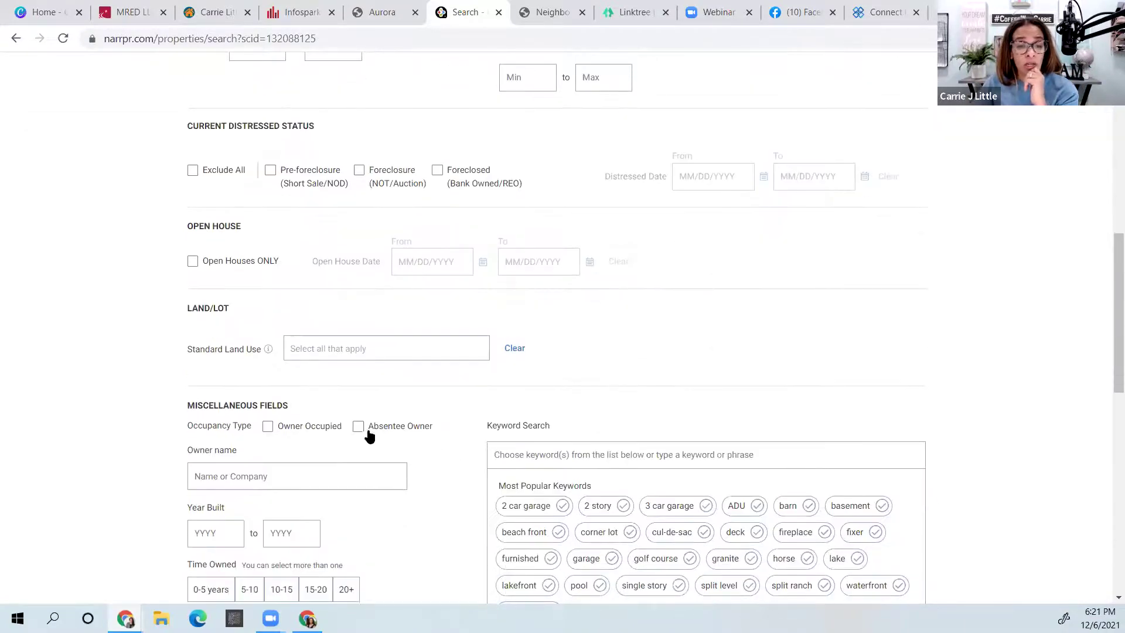
pyautogui.click(358, 426)
pyautogui.scroll(10, 997, 423)
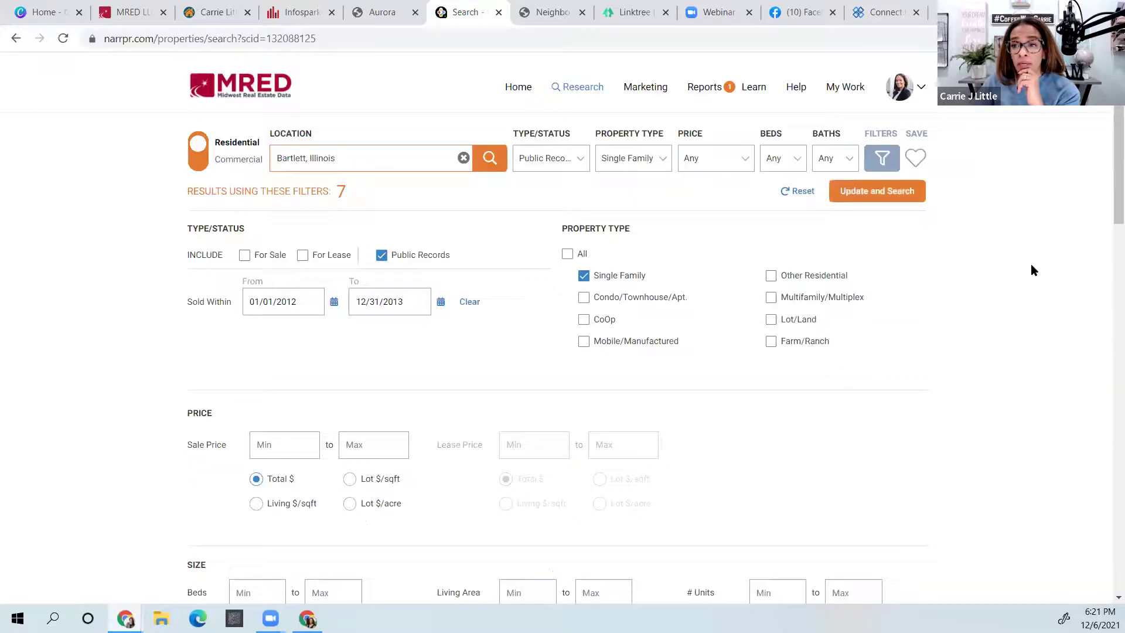
pyautogui.click(907, 195)
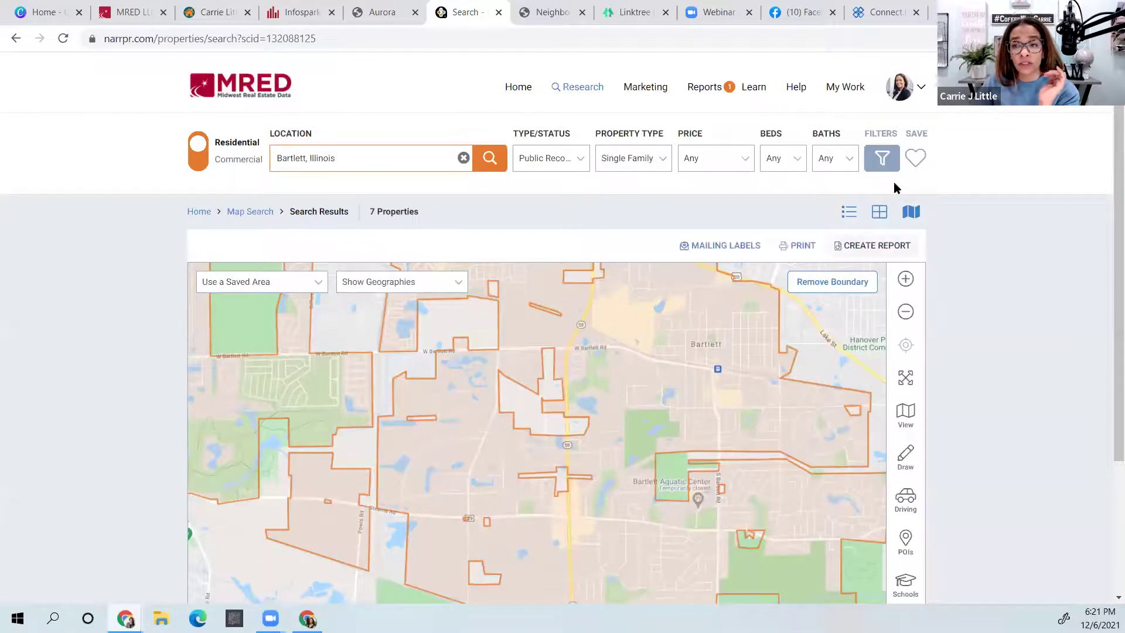
# Reopen the filter panel on the 7-property Bartlett results.
pyautogui.click(888, 164)
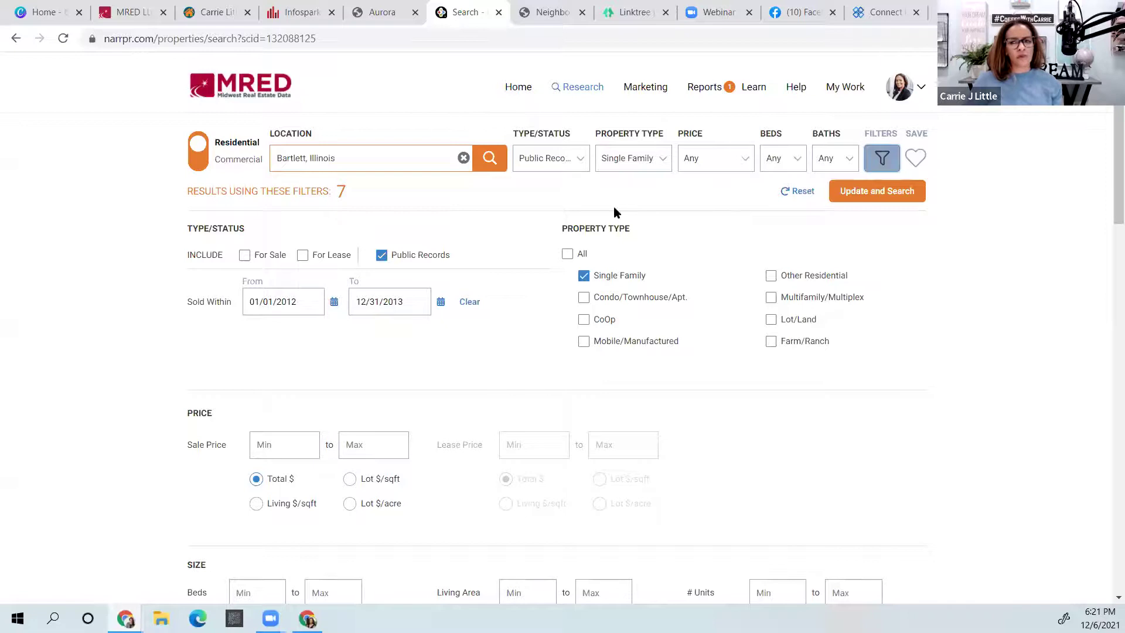
# Clear the sold dates and change the location to 'Miami, fl'.
pyautogui.click(414, 155)
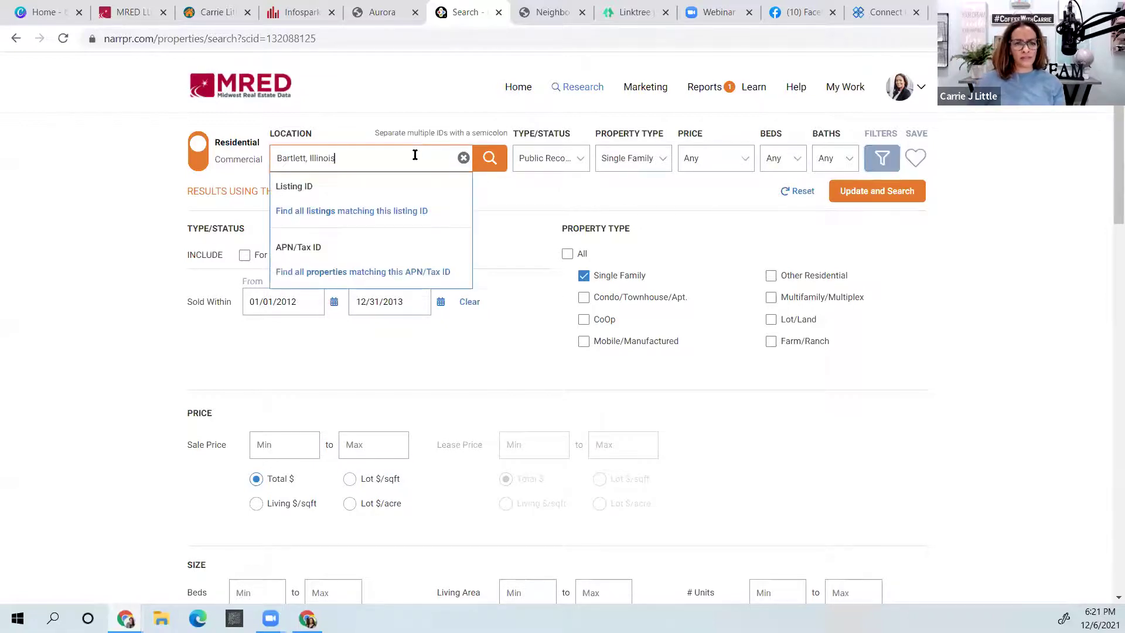
pyautogui.click(463, 313)
pyautogui.click(364, 157)
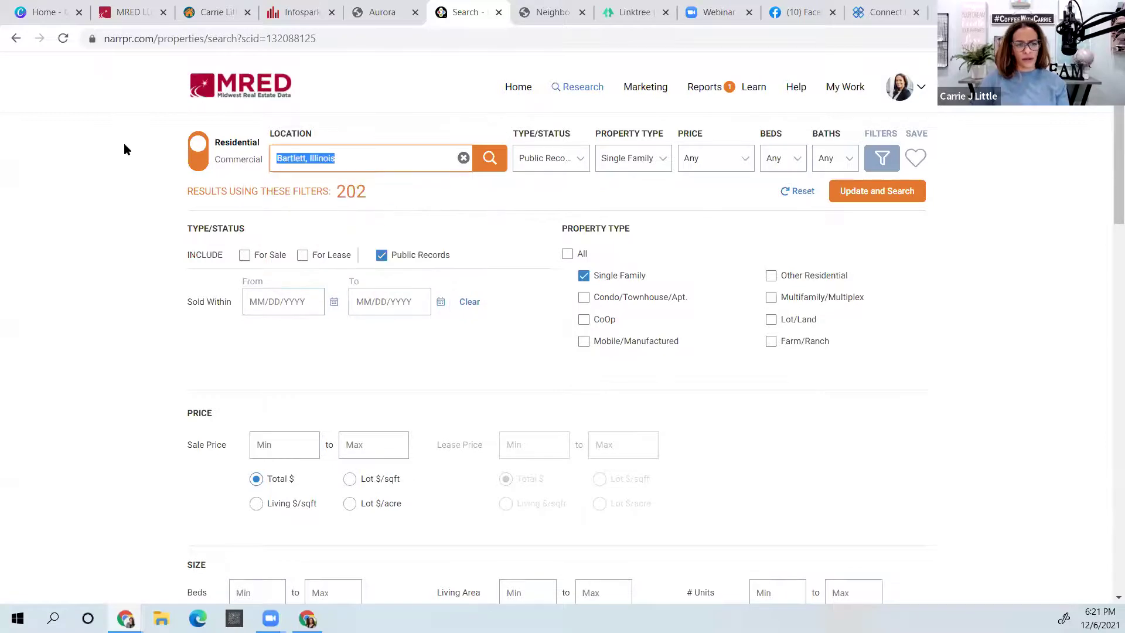
pyautogui.write('Miamia')
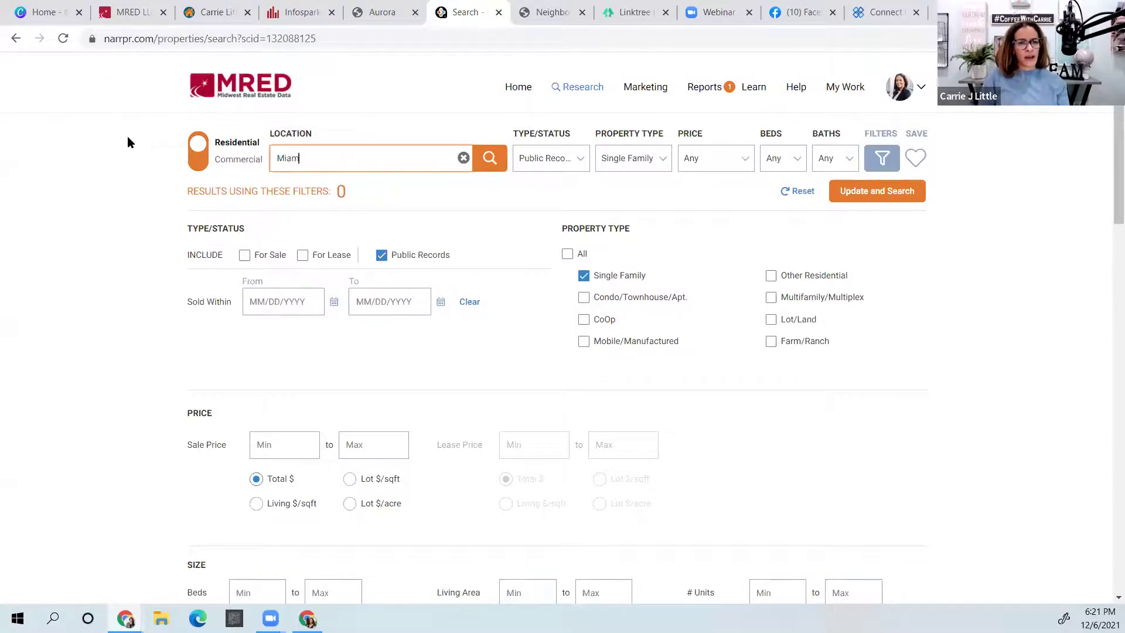
pyautogui.press('BackSpace')
pyautogui.write(', fl')
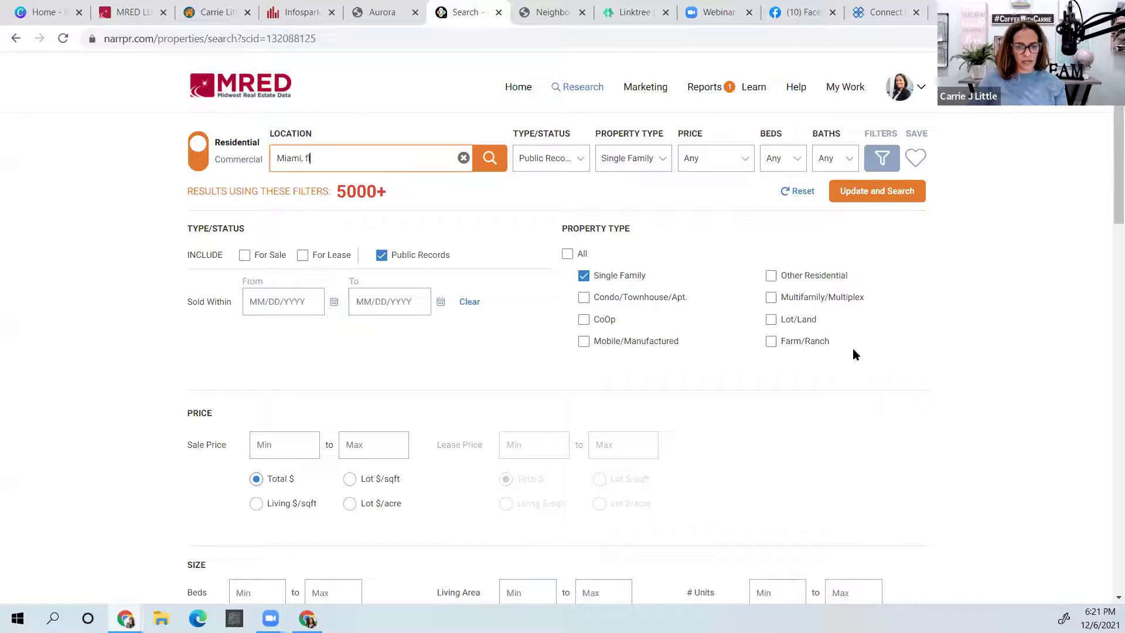
# Tick Pre-foreclosure (Short Sale/NOD) under Current Distressed Status.
pyautogui.scroll(-6, 1019, 384)
pyautogui.scroll(-1, 1019, 379)
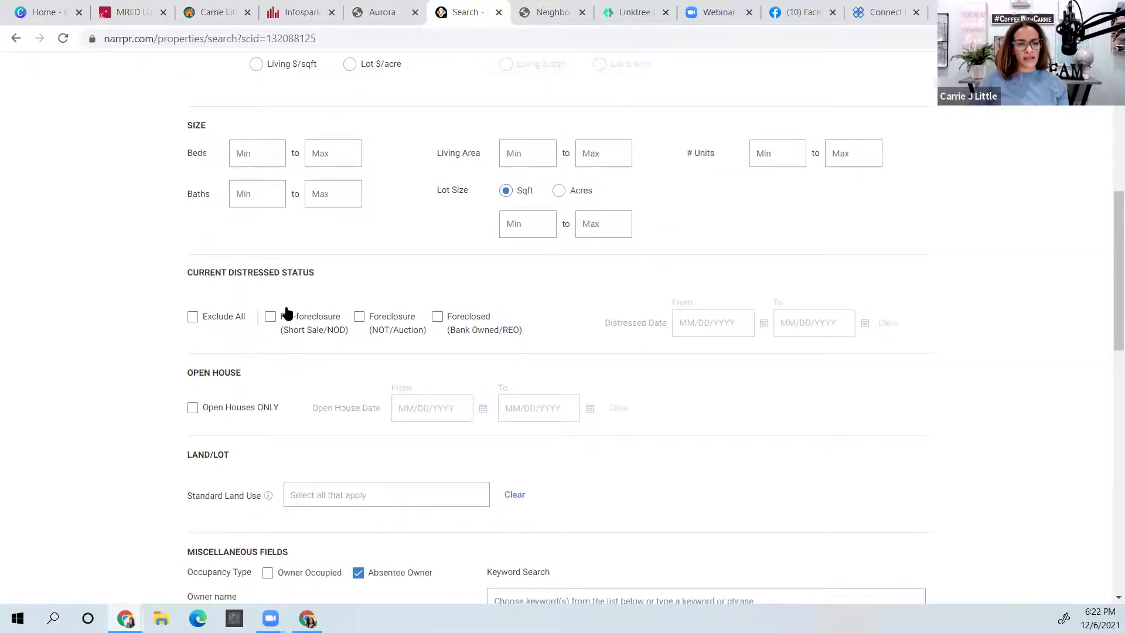
pyautogui.click(269, 319)
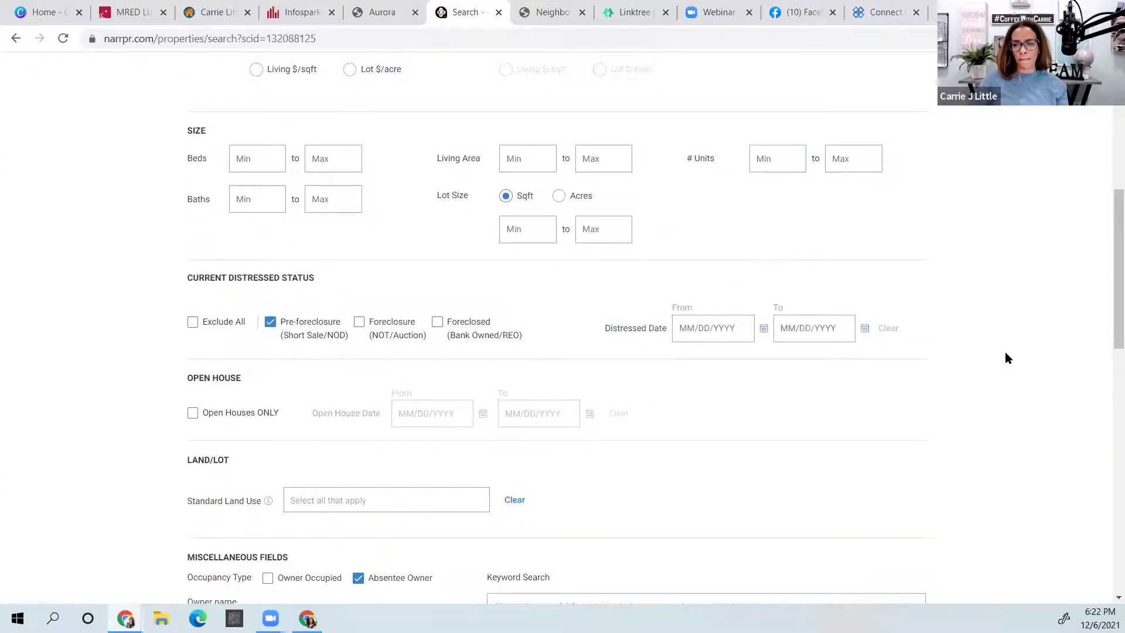
pyautogui.scroll(7, 1007, 357)
# Apply the filters to show the 92 pre-foreclosure single-family properties in Miami, Florida.
pyautogui.click(888, 189)
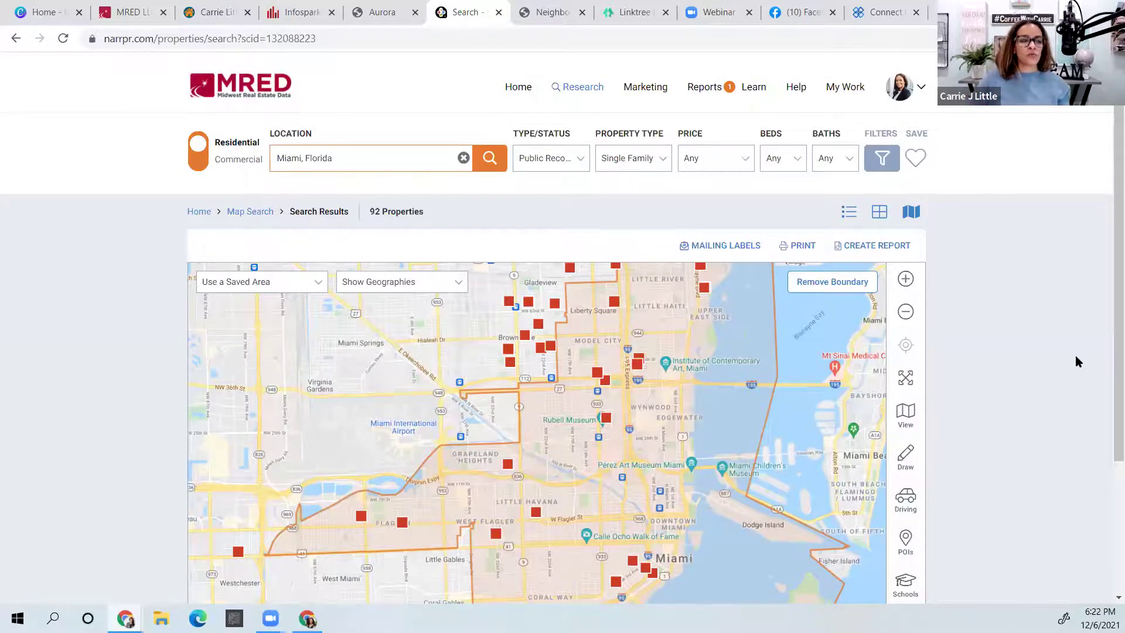
# Switch the InfoSparks median sales price chart's area from Bartlett to Oak Park.
pyautogui.click(302, 12)
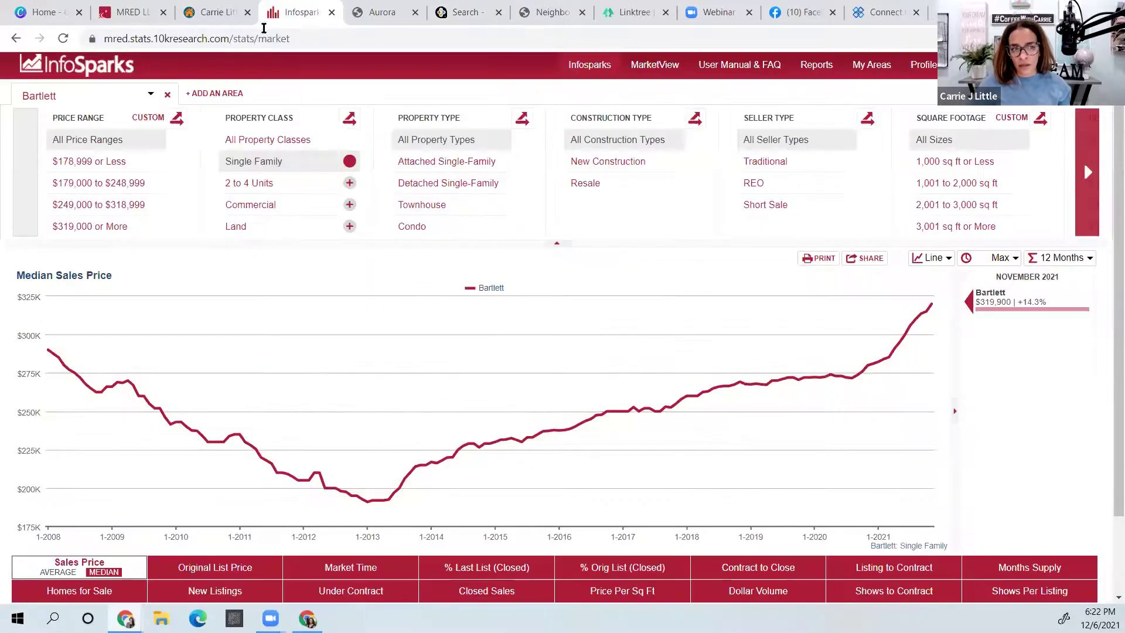
pyautogui.click(83, 97)
pyautogui.write('Oak Park')
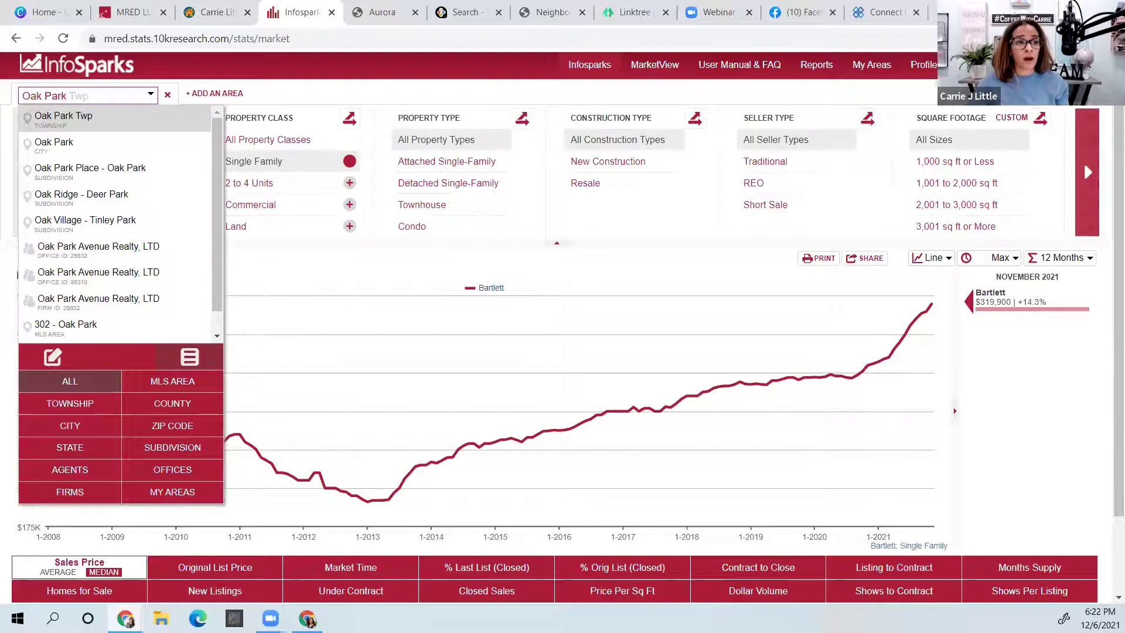
pyautogui.click(82, 144)
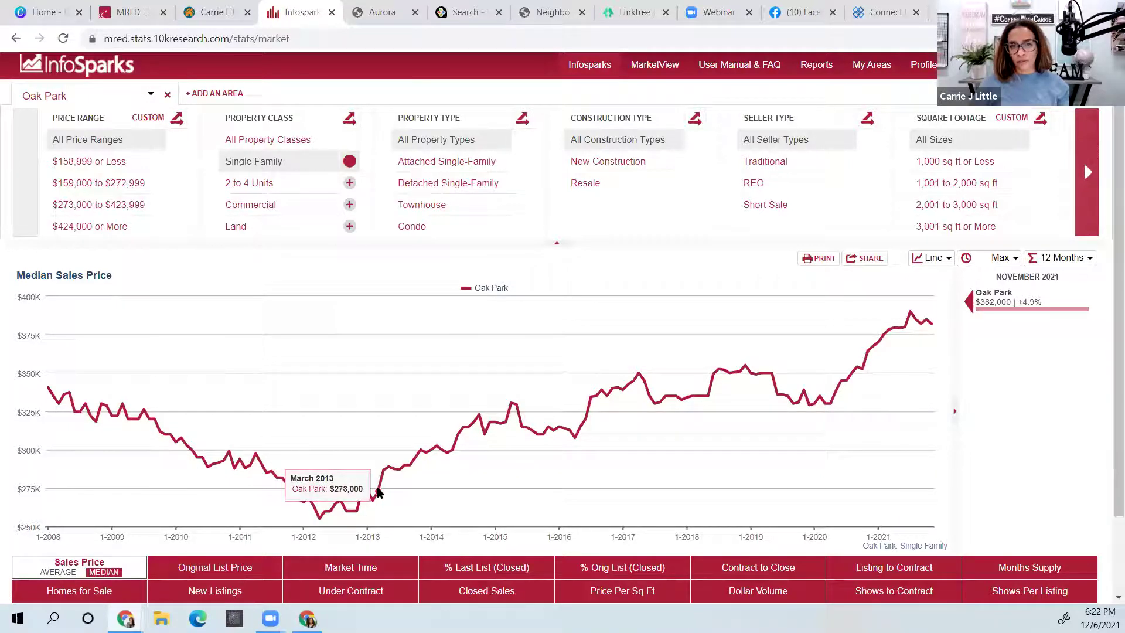
# Change the RPR search location from Miami, Florida to Oak Park, Illinois.
pyautogui.click(460, 11)
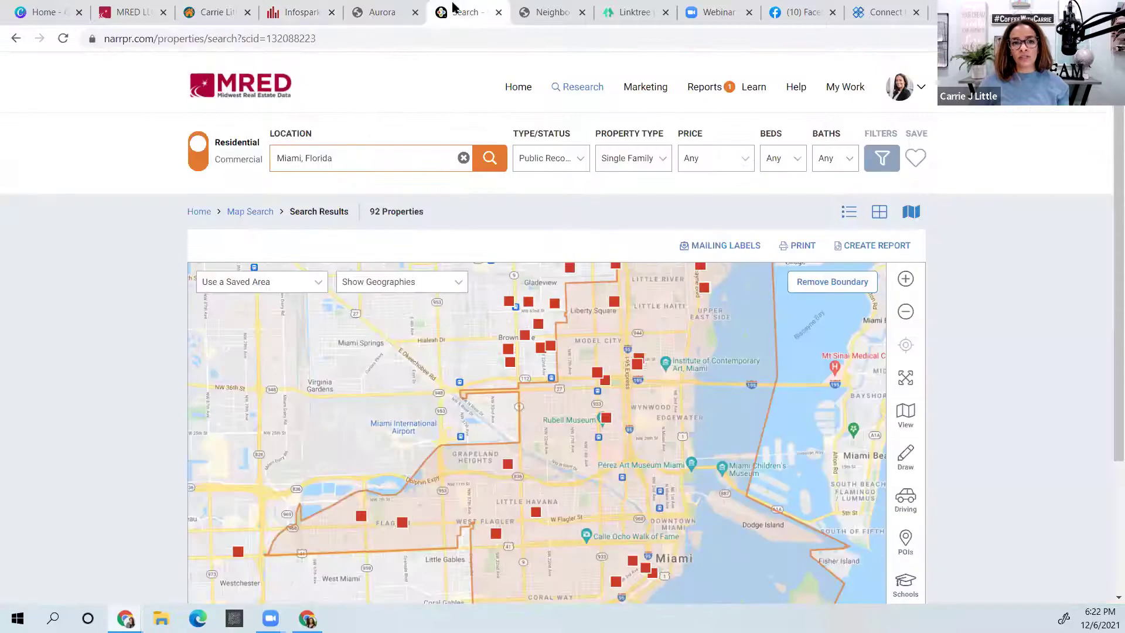
pyautogui.click(464, 157)
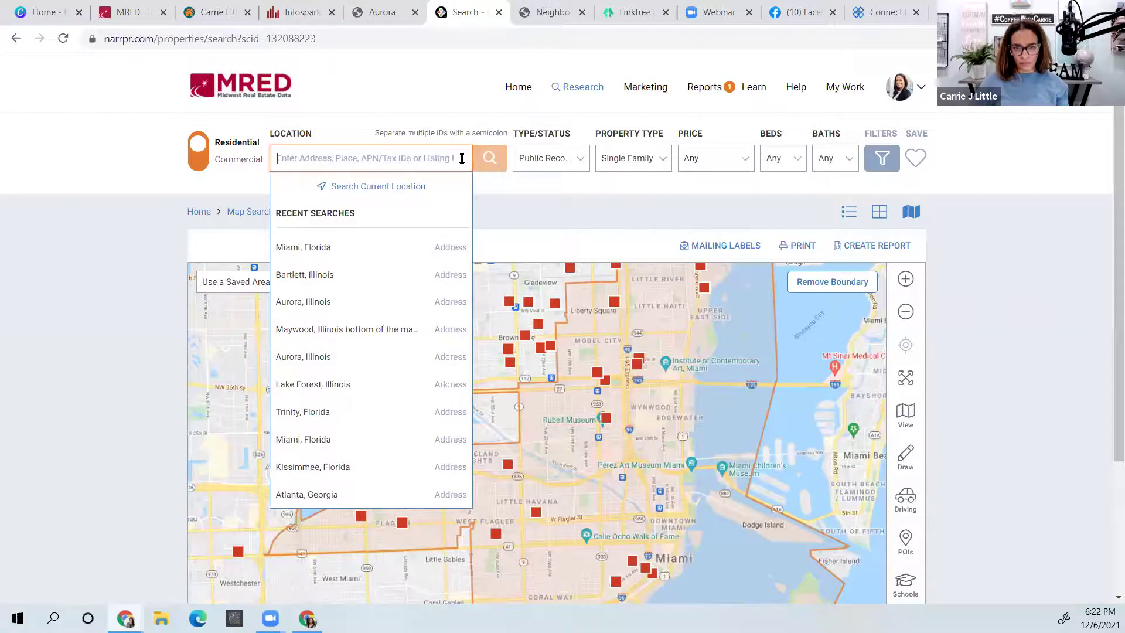
pyautogui.write('oak park, il')
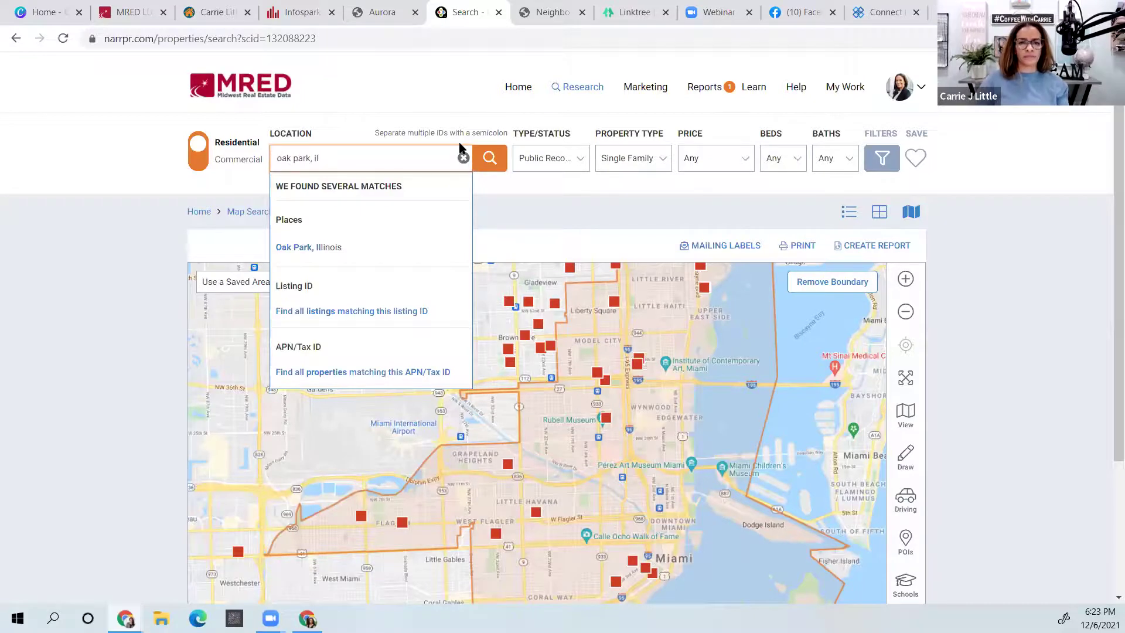
pyautogui.click(488, 154)
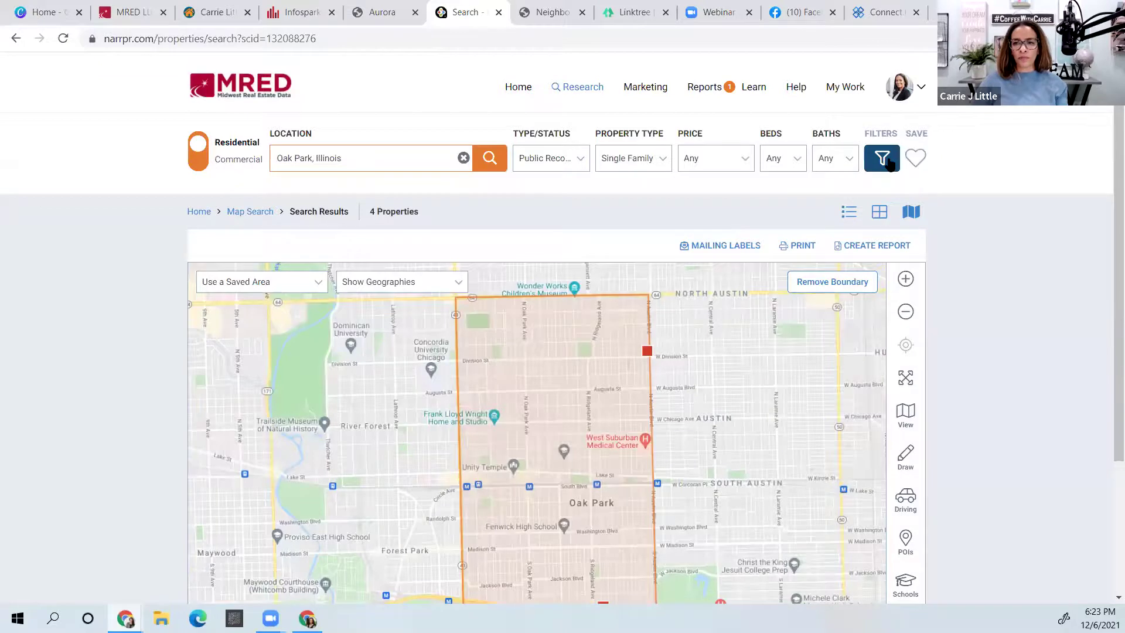
pyautogui.click(890, 164)
# Remove the Pre-foreclosure filter from the Oak Park search.
pyautogui.scroll(-5, 359, 347)
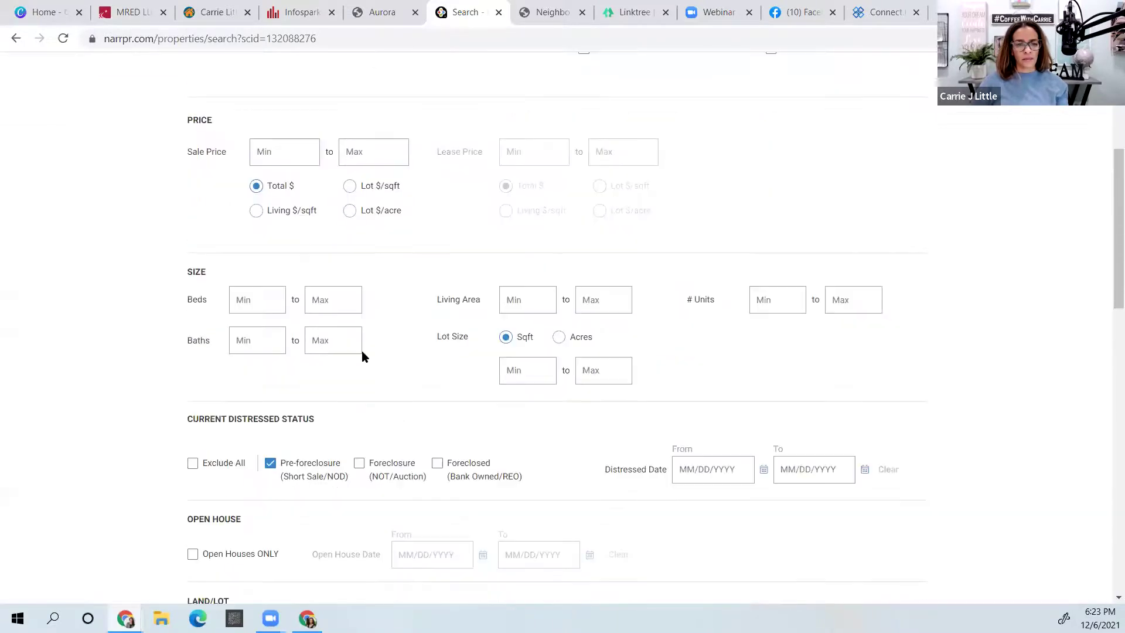
pyautogui.click(270, 463)
pyautogui.scroll(5, 352, 445)
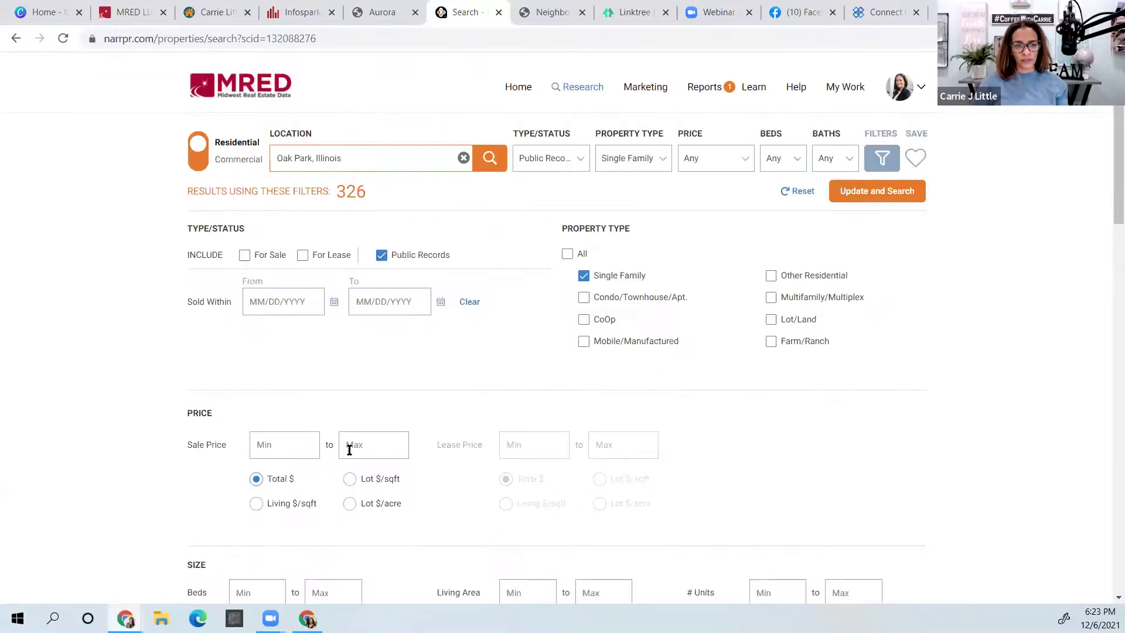
# Limit sales to 01/01/2011 through 03/31/2013 and update the search.
pyautogui.click(259, 304)
pyautogui.write('0')
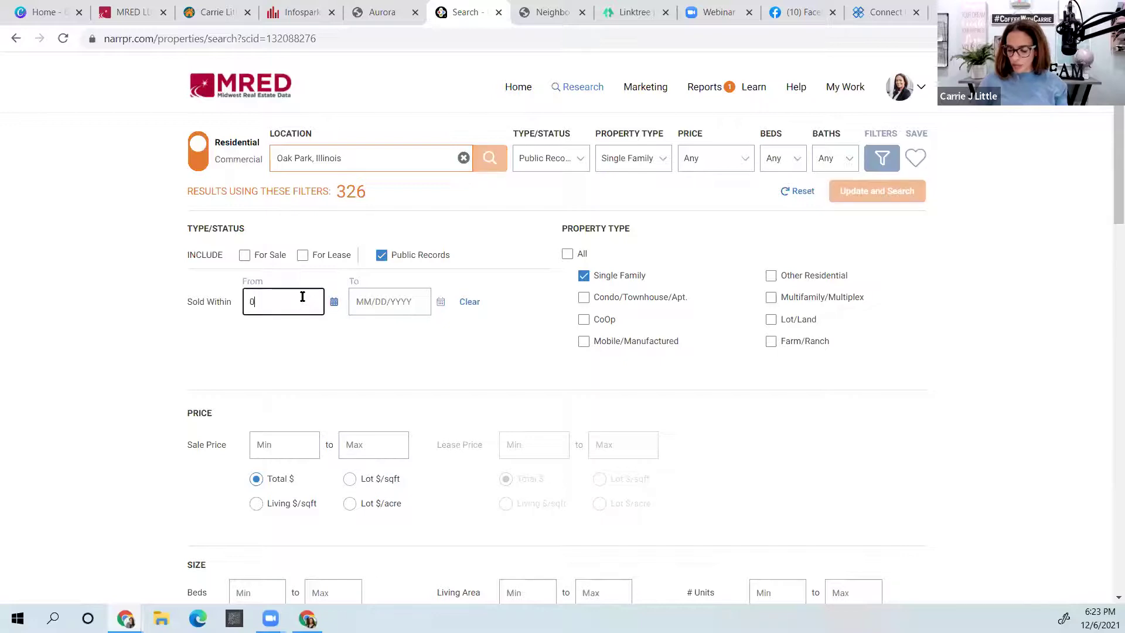
pyautogui.write('1')
pyautogui.click(299, 12)
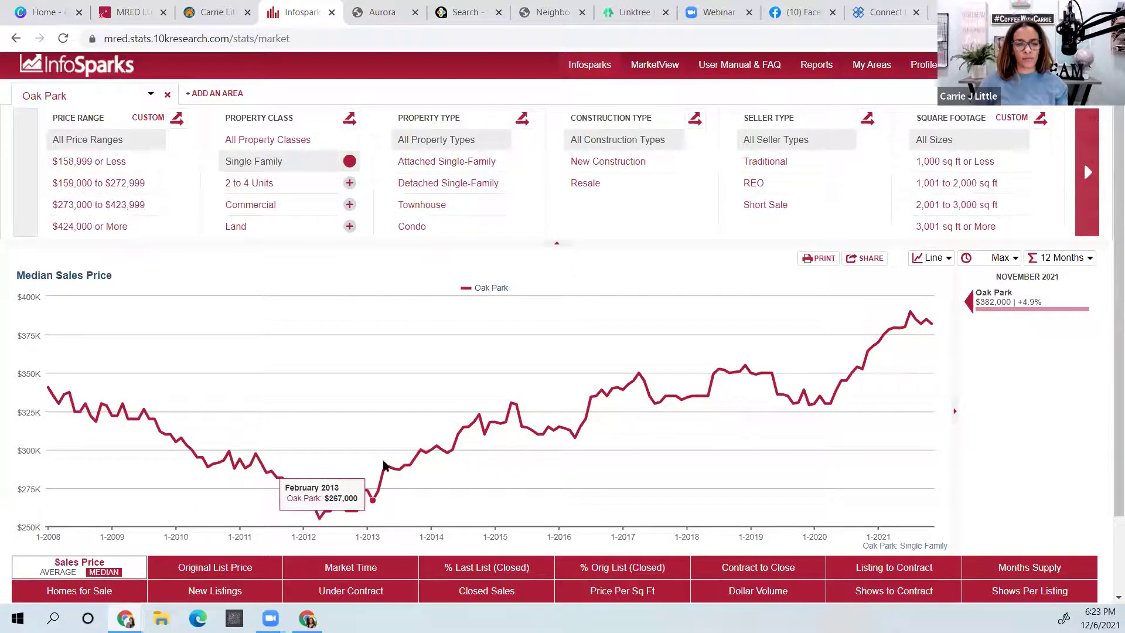
pyautogui.click(464, 11)
pyautogui.click(294, 302)
pyautogui.write('01/2011')
pyautogui.press('Tab')
pyautogui.write('03/31/2013')
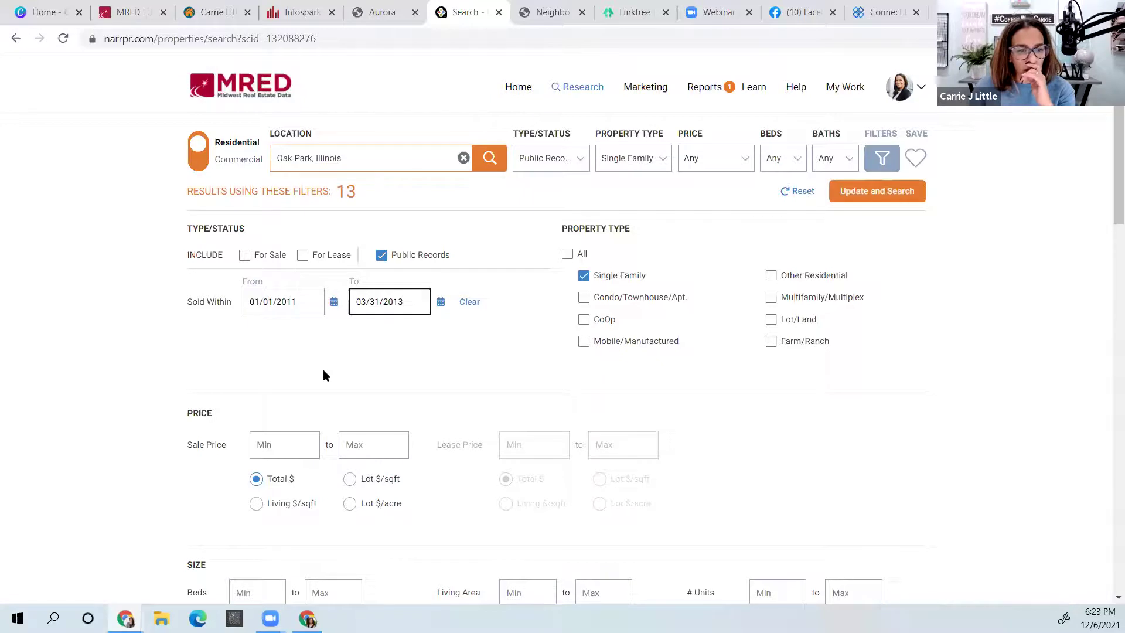
pyautogui.click(877, 191)
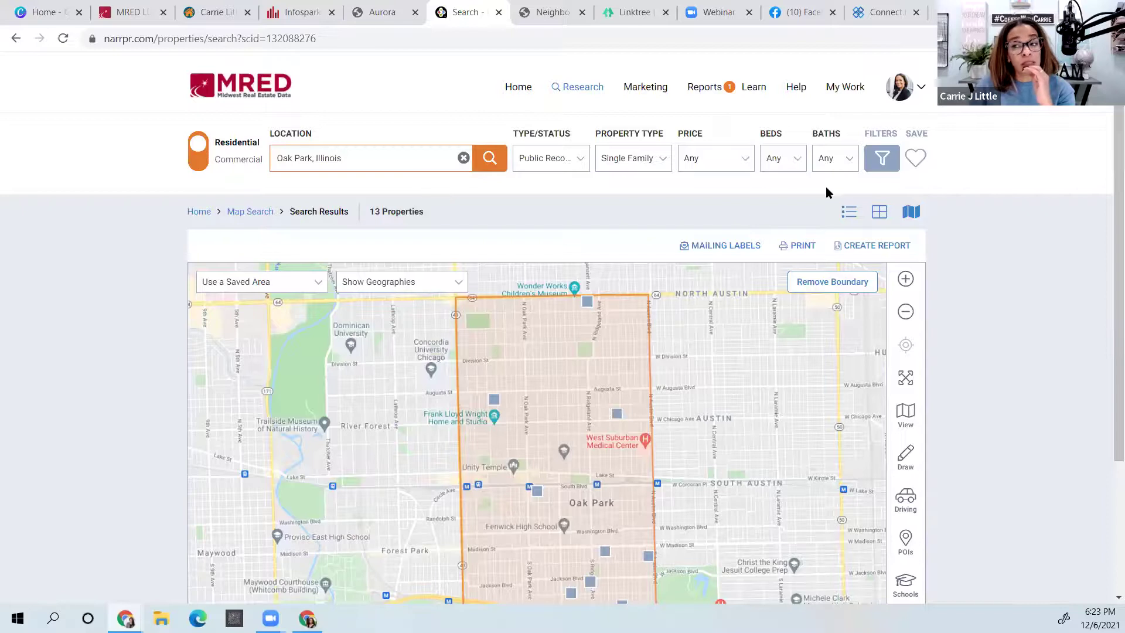
# Change the sold-to date in the Oak Park filters to 03/31/2014.
pyautogui.click(881, 158)
pyautogui.click(322, 299)
pyautogui.press('BackSpace')
pyautogui.press('BackSpace')
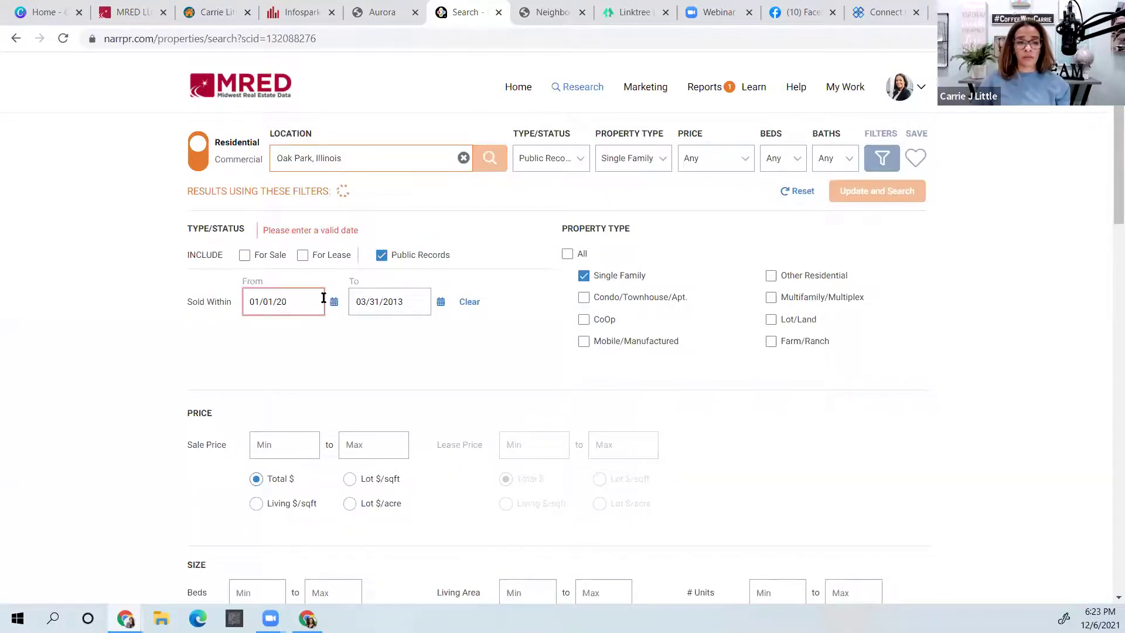
pyautogui.write('09')
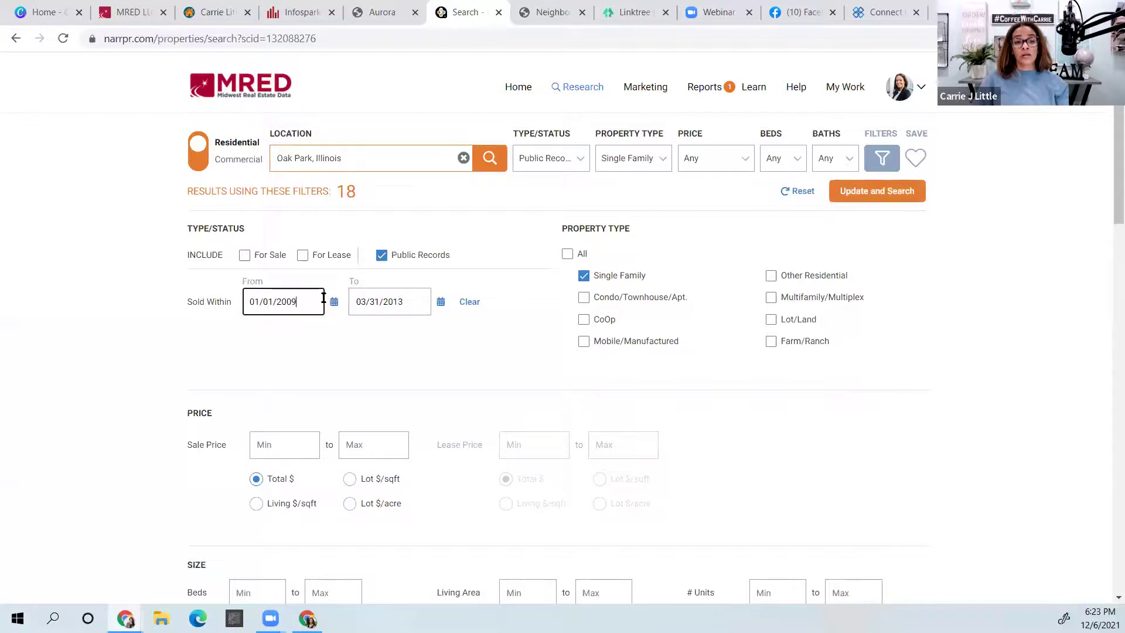
pyautogui.click(409, 299)
pyautogui.press('BackSpace')
pyautogui.write('4')
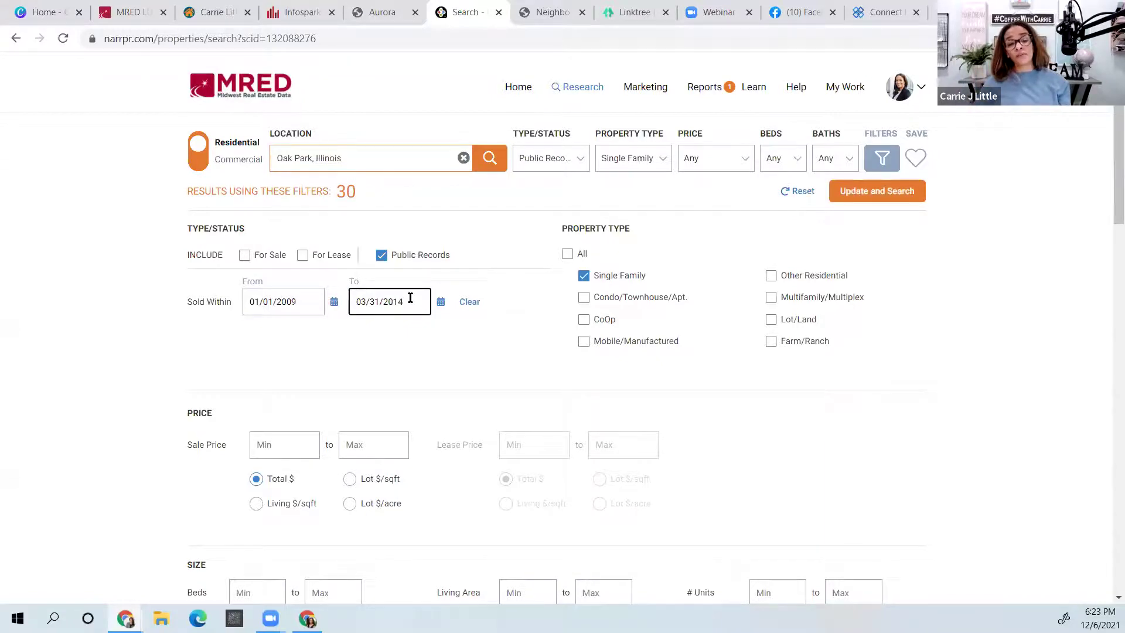
# Change the sold-from date to 01/01/2001.
pyautogui.click(300, 301)
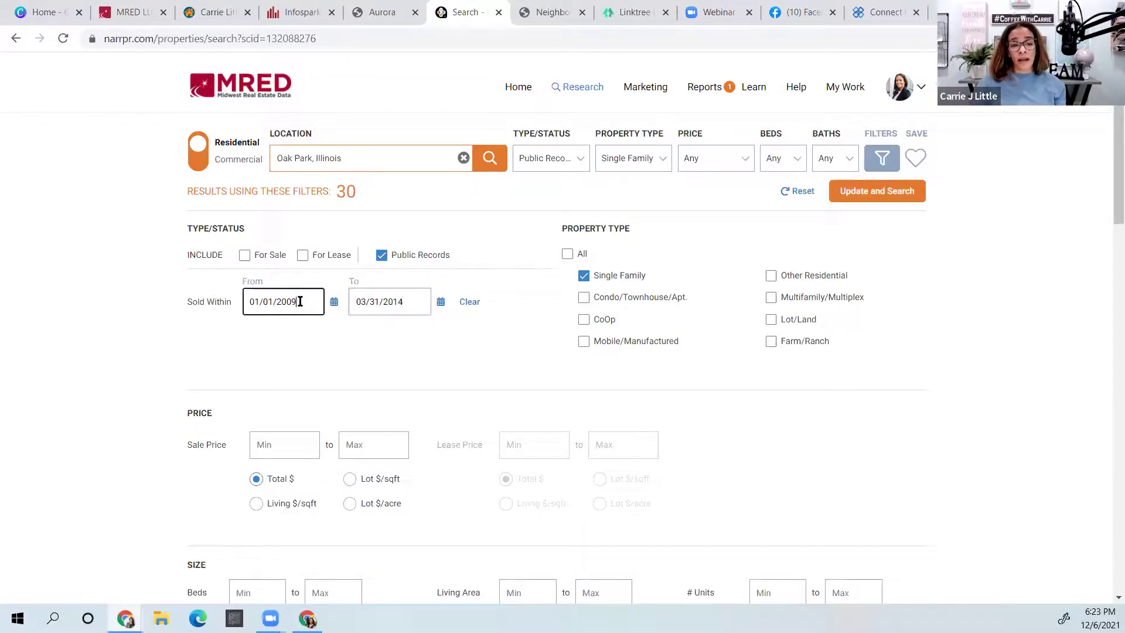
pyautogui.press('BackSpace')
pyautogui.write('8')
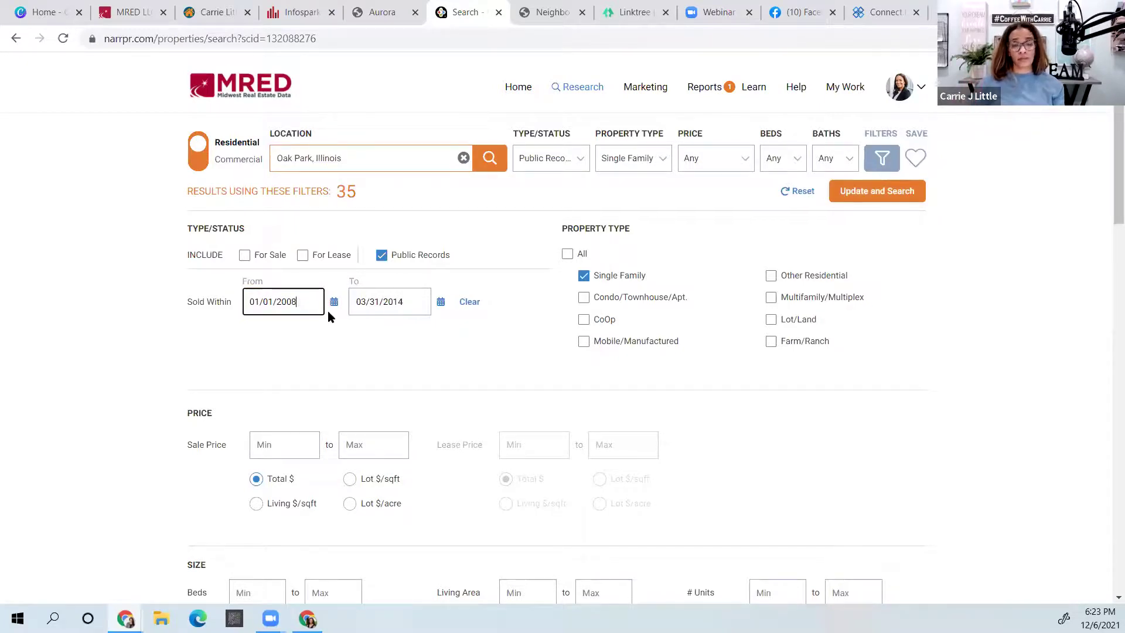
pyautogui.moveTo(303, 297); pyautogui.dragTo(282, 297)
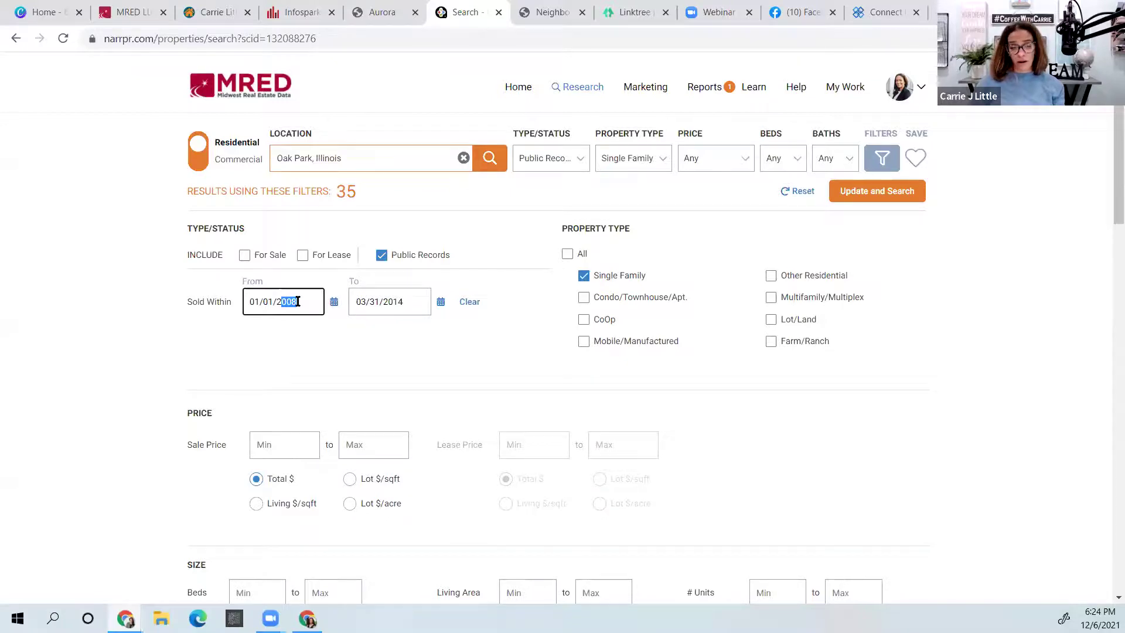
pyautogui.write('001')
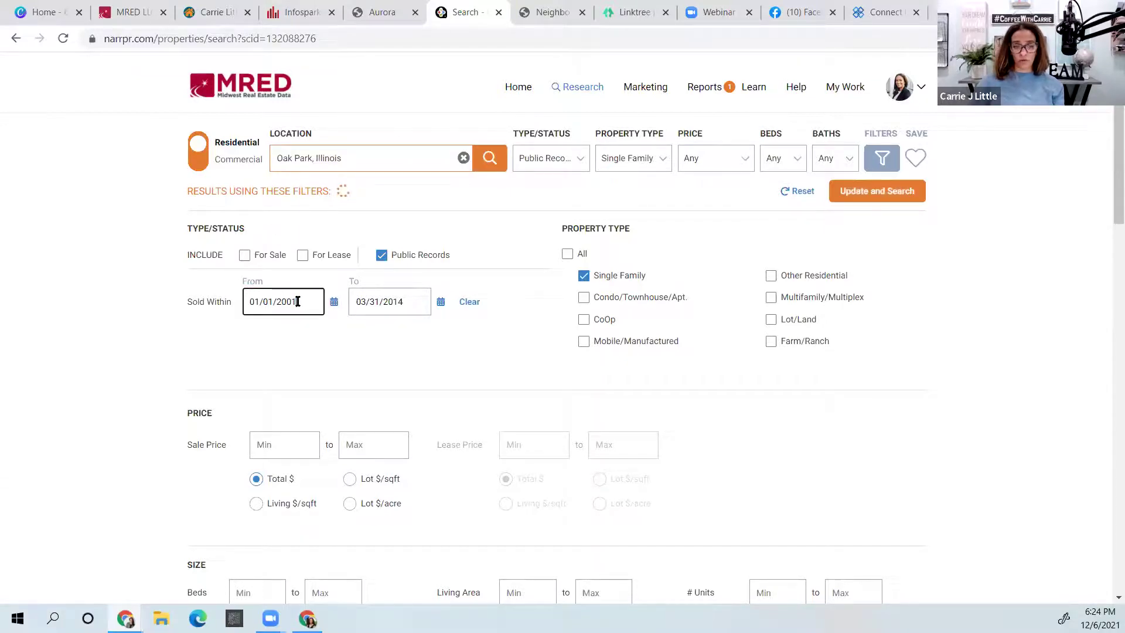
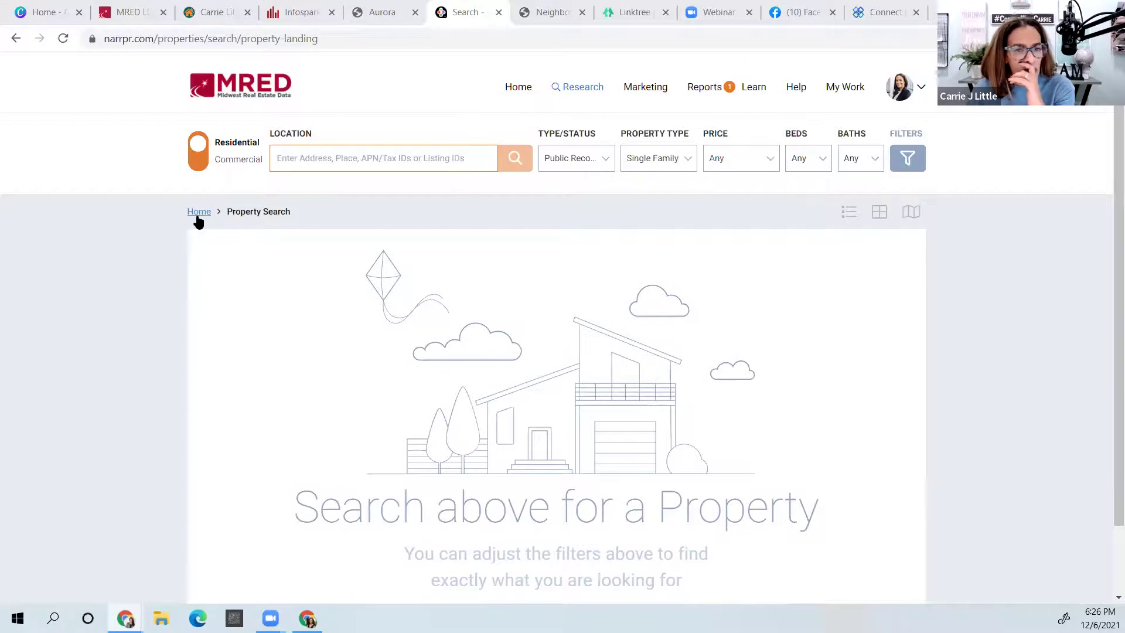
# Search properties in Crystal Lake, Illinois and start a Market Activity report for the results.
pyautogui.click(321, 158)
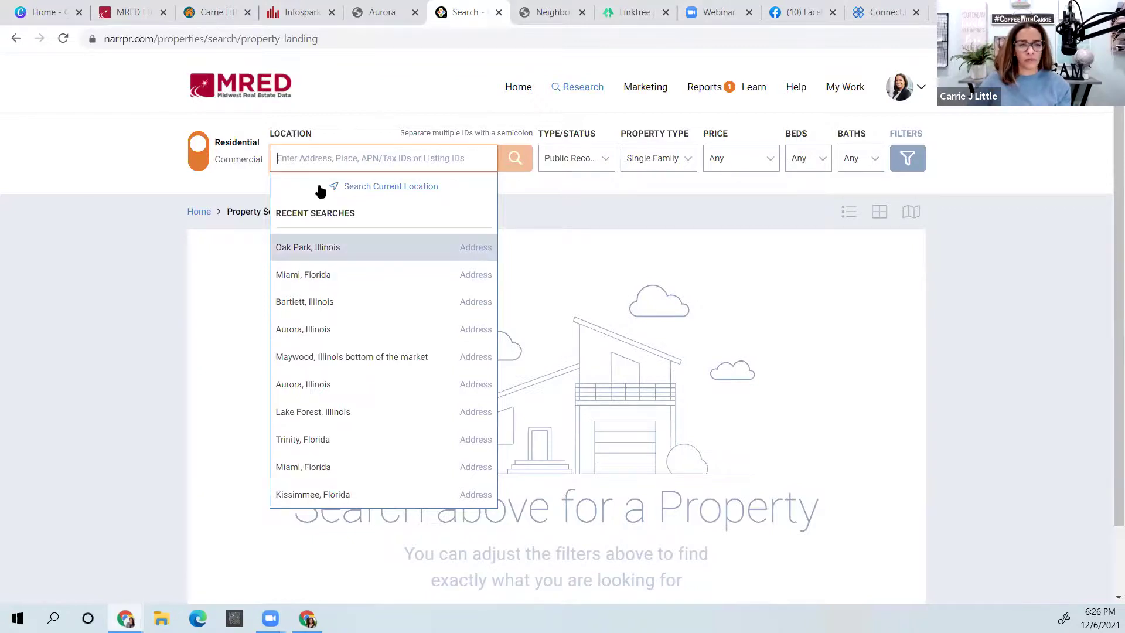
pyautogui.write('c')
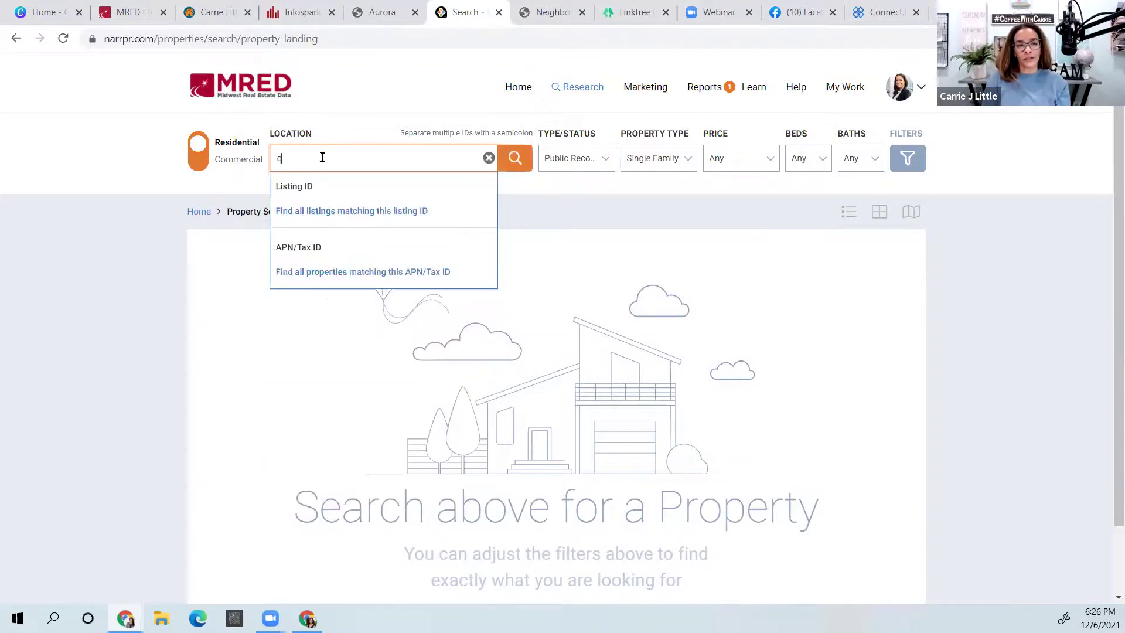
pyautogui.write('rystal lake')
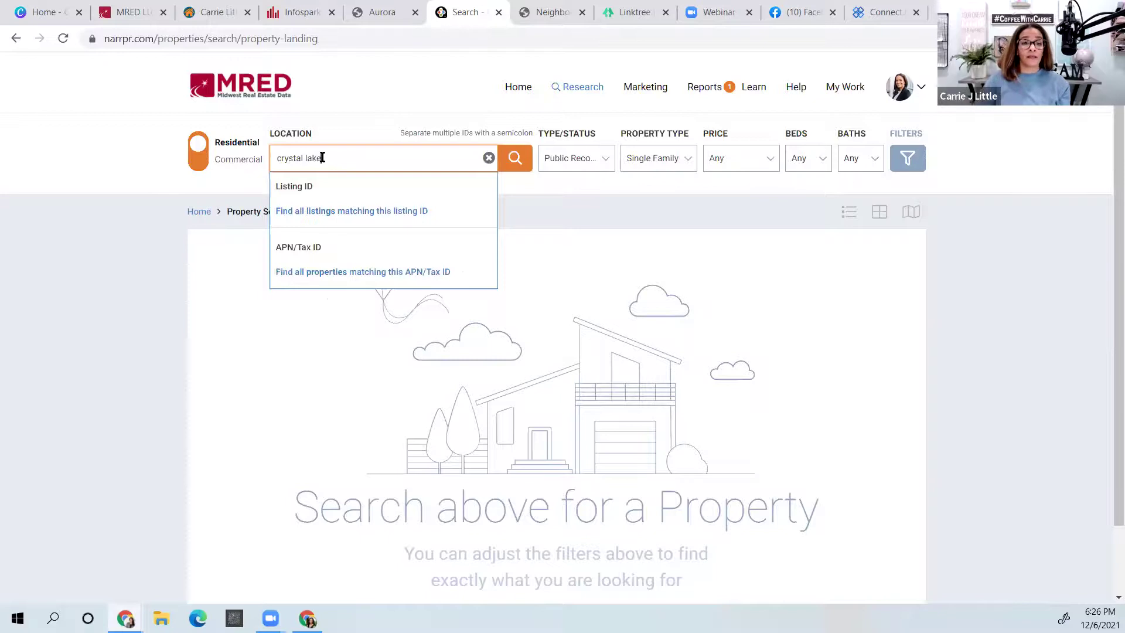
pyautogui.click(301, 245)
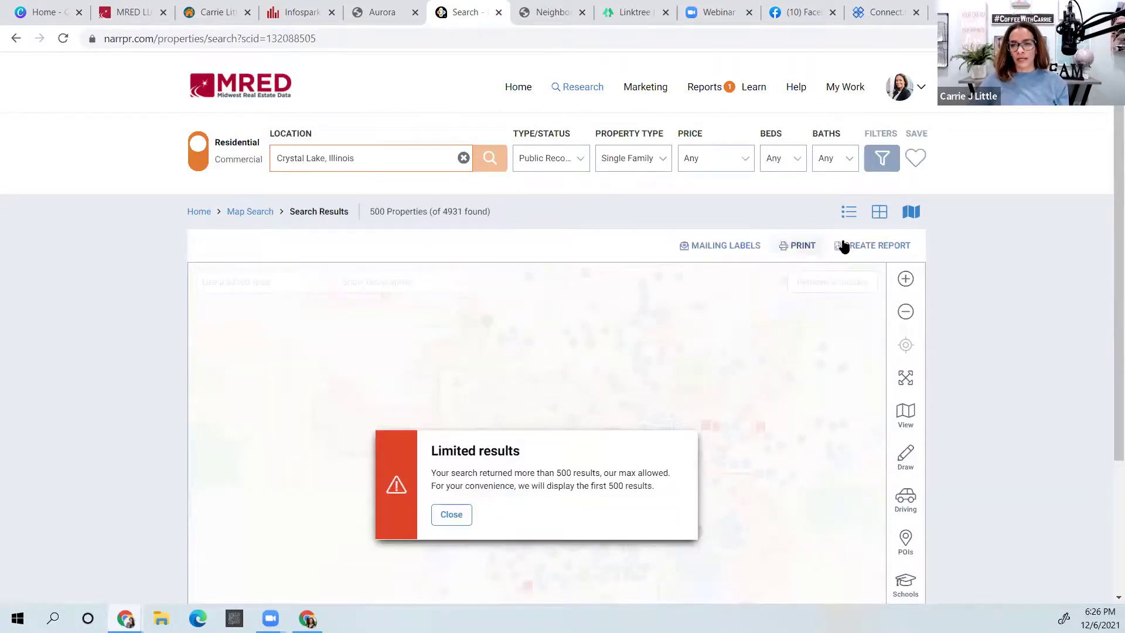
pyautogui.click(860, 247)
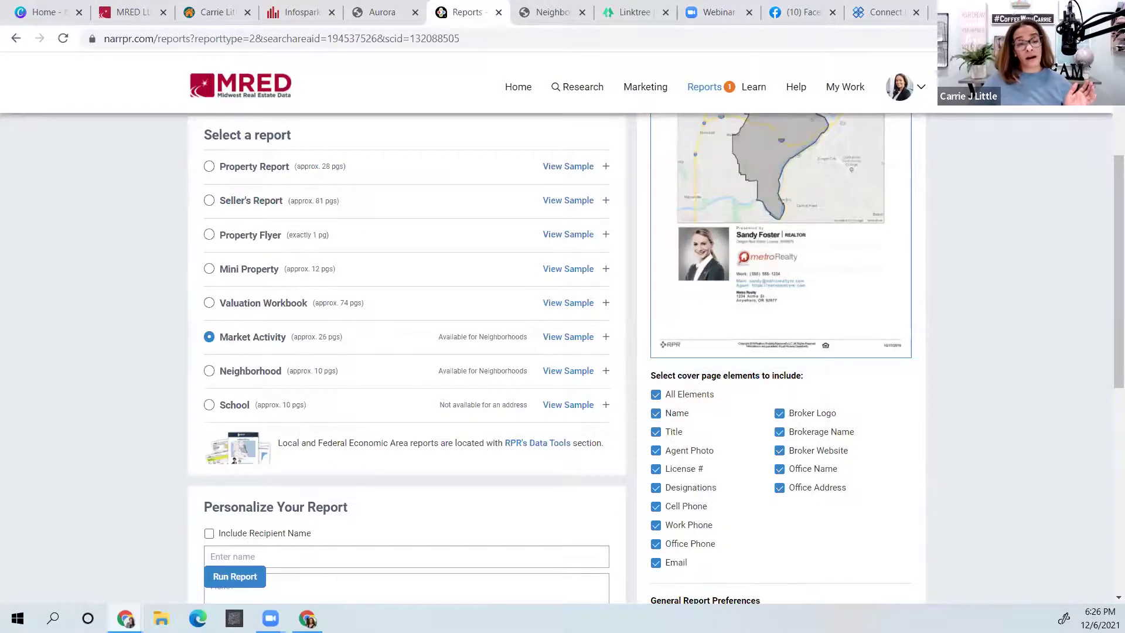
pyautogui.scroll(4, 256, 323)
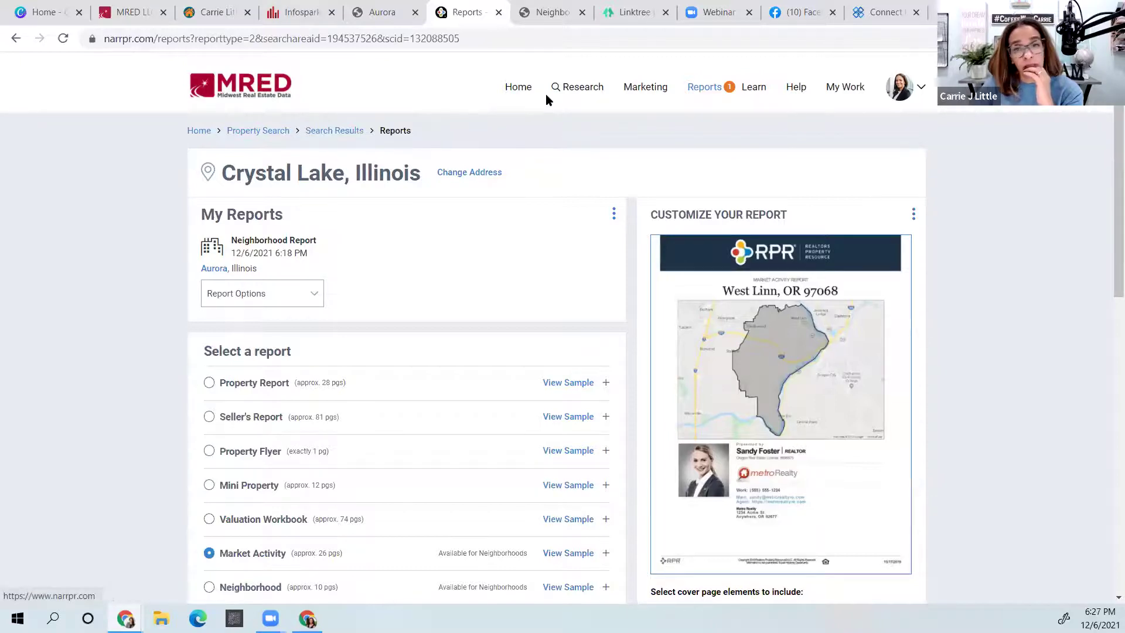
# Go back to Property Search and rerun the recent Crystal Lake, Illinois search, dismissing the limited-results notice.
pyautogui.click(577, 89)
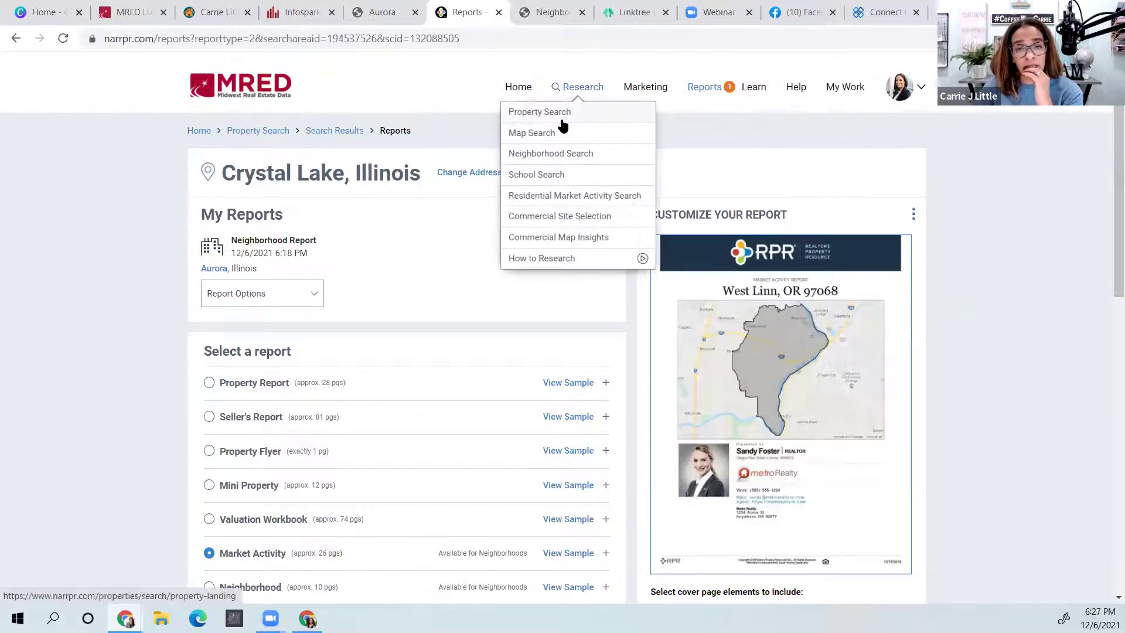
pyautogui.click(556, 115)
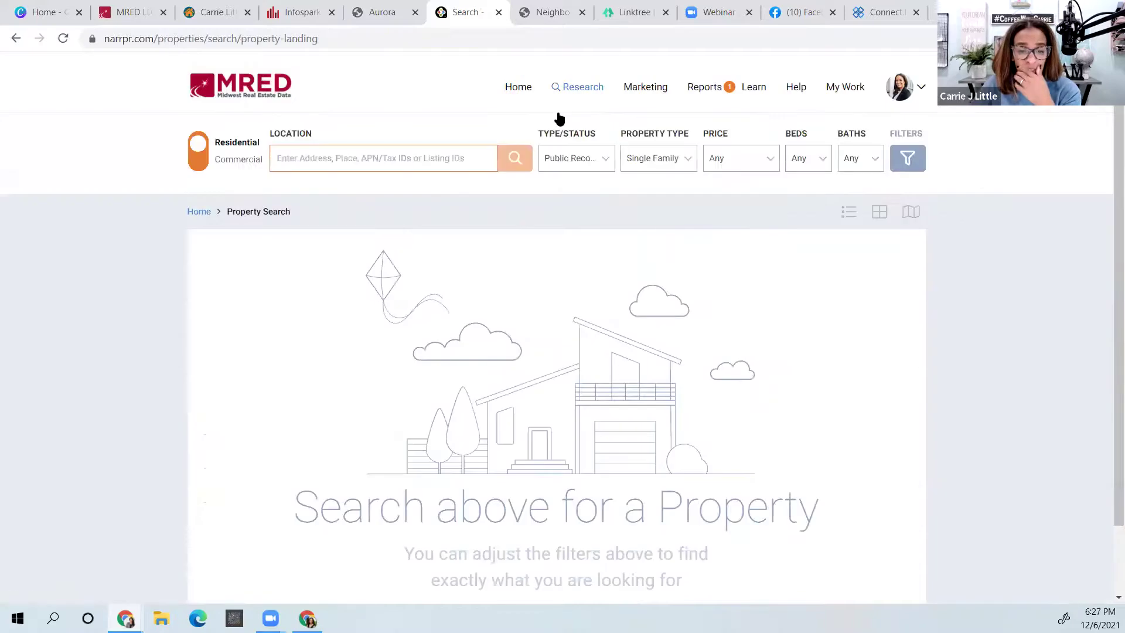
pyautogui.click(422, 163)
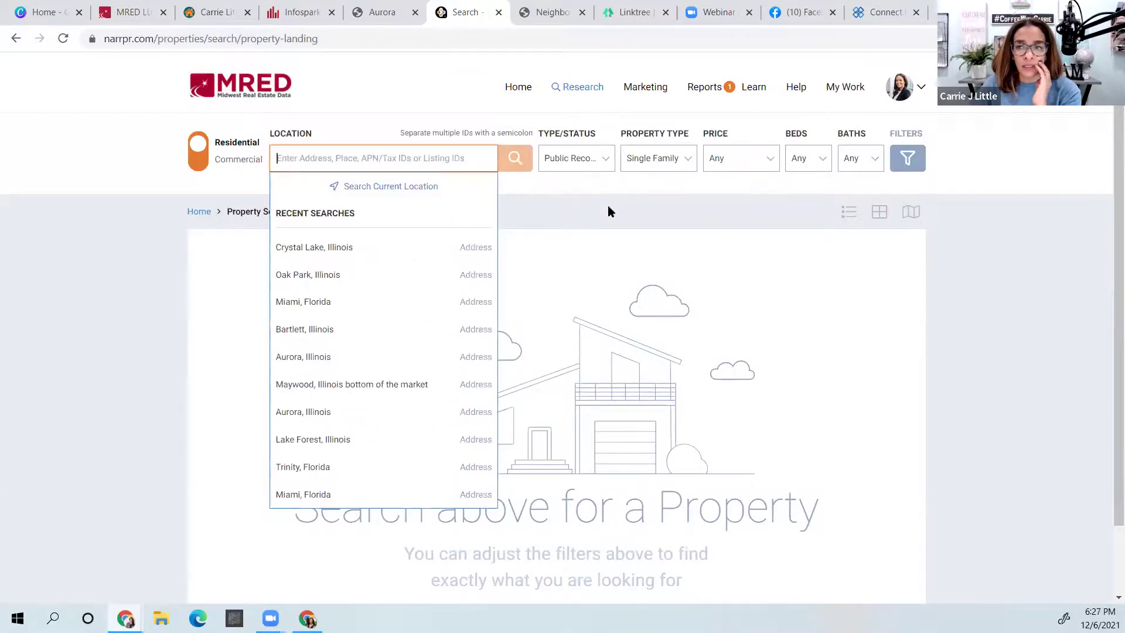
pyautogui.click(910, 211)
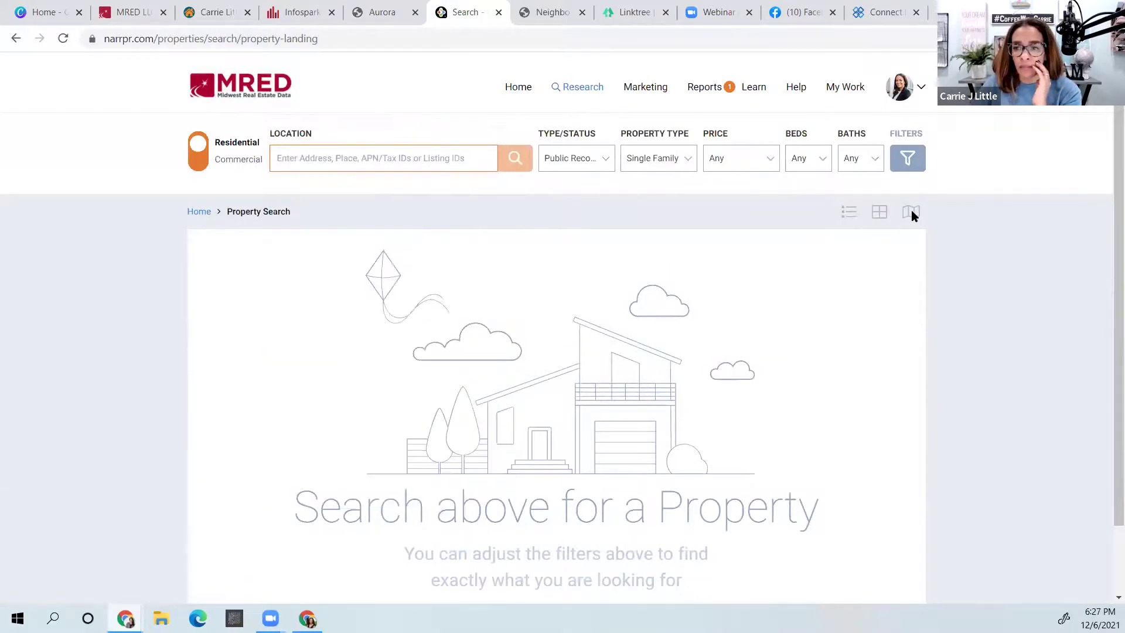
pyautogui.click(377, 156)
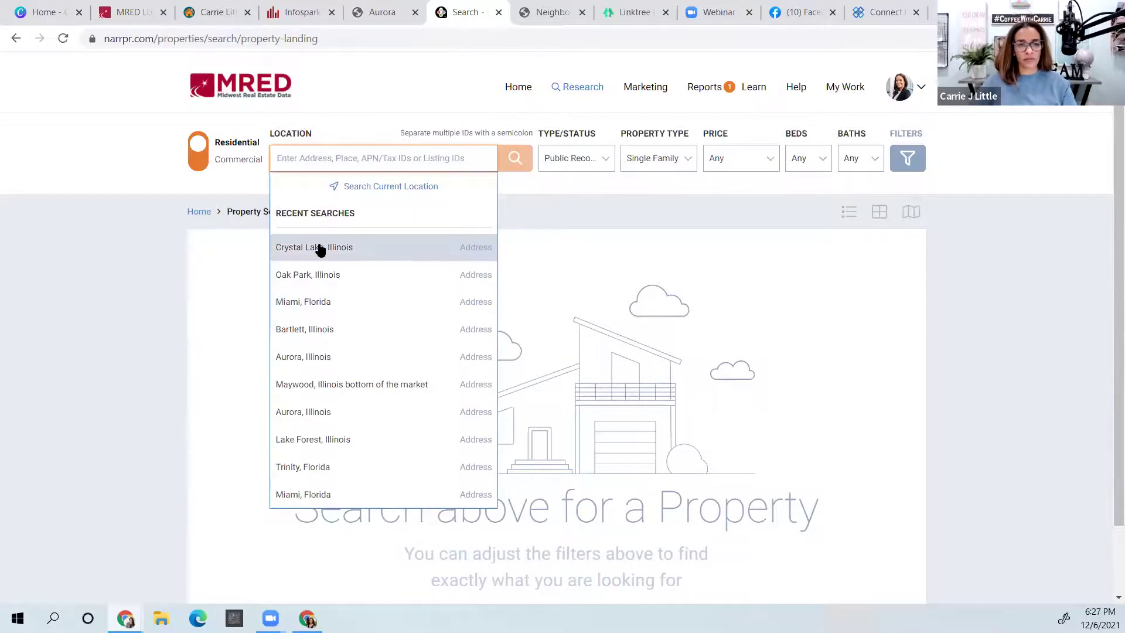
pyautogui.click(317, 246)
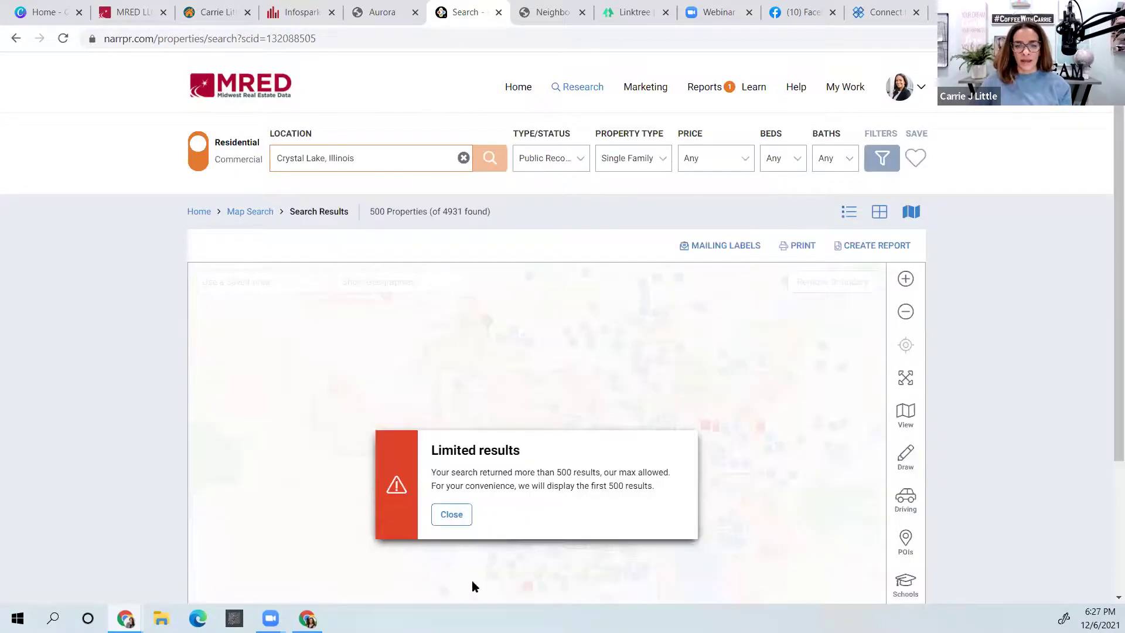
pyautogui.click(452, 514)
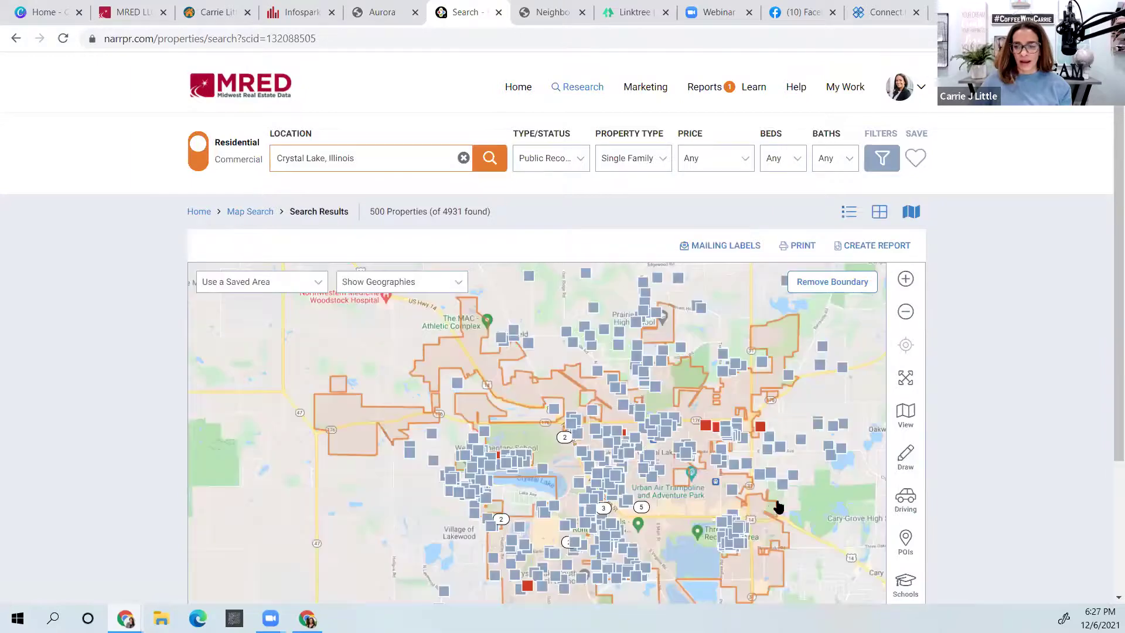
# Remove the Crystal Lake city boundary and zoom the map to street level downtown.
pyautogui.click(861, 287)
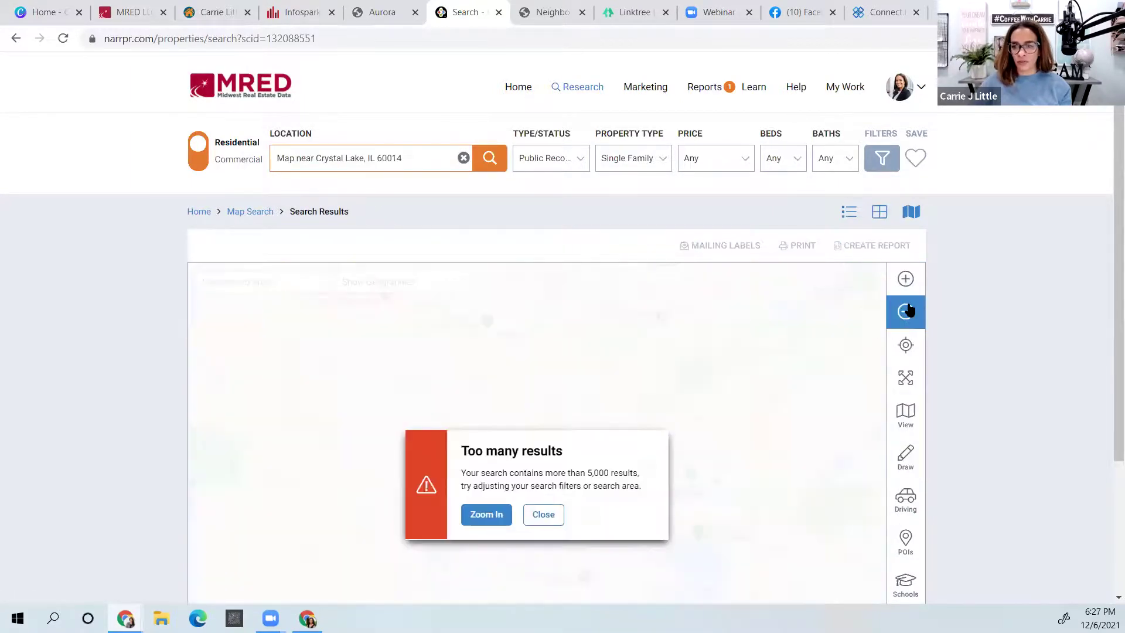
pyautogui.click(911, 310)
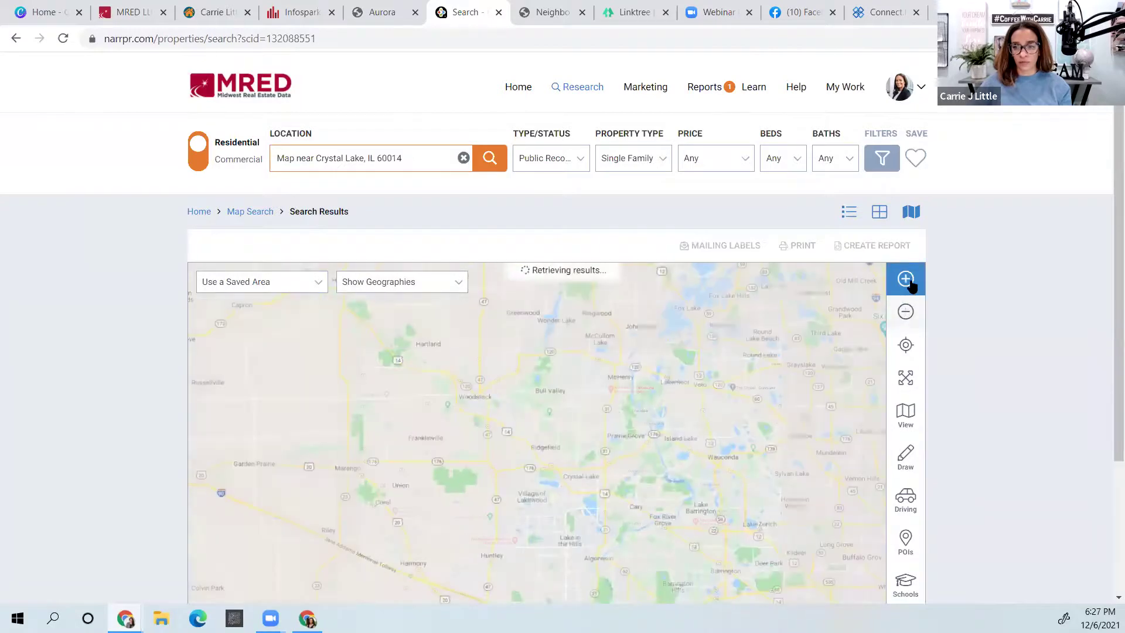
pyautogui.click(907, 280)
pyautogui.click(907, 280)
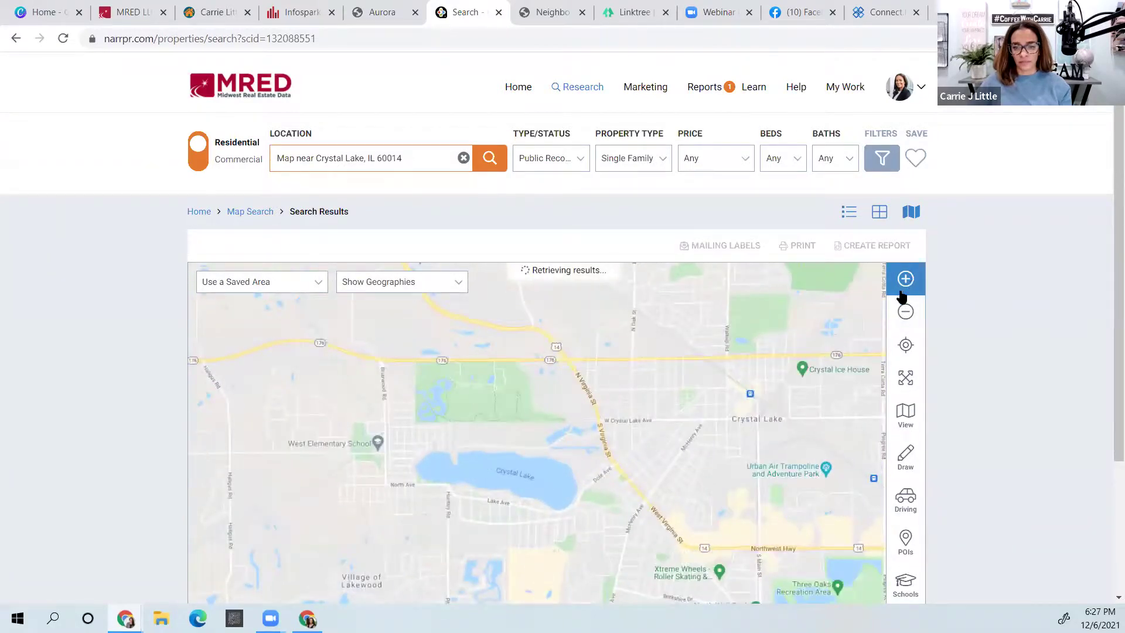
pyautogui.click(906, 281)
pyautogui.moveTo(615, 498); pyautogui.dragTo(573, 505)
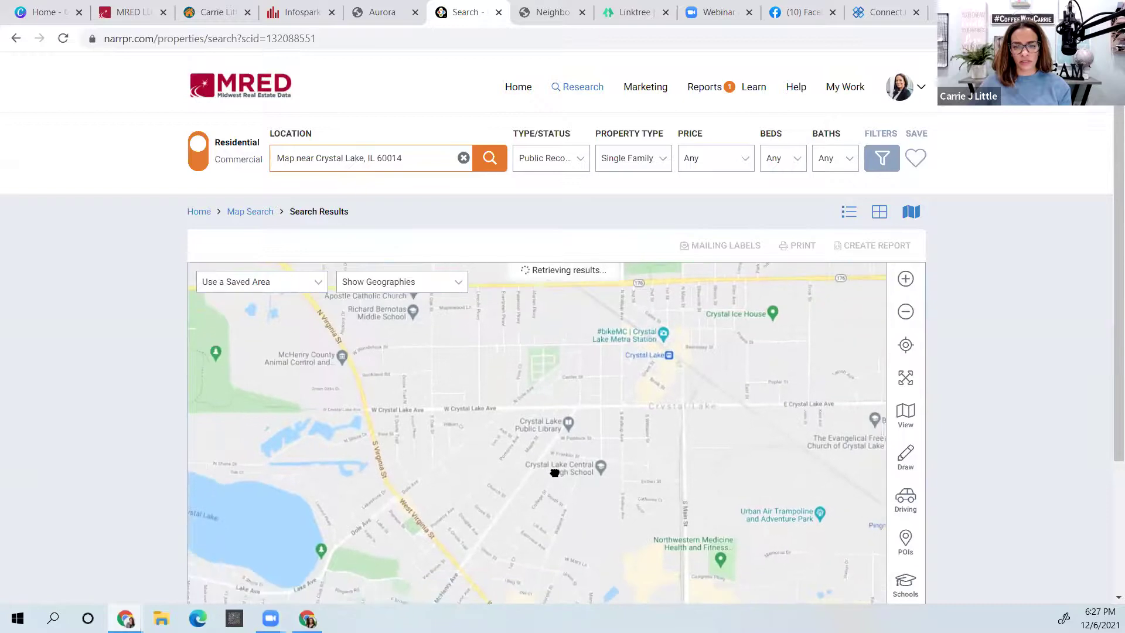
pyautogui.click(461, 518)
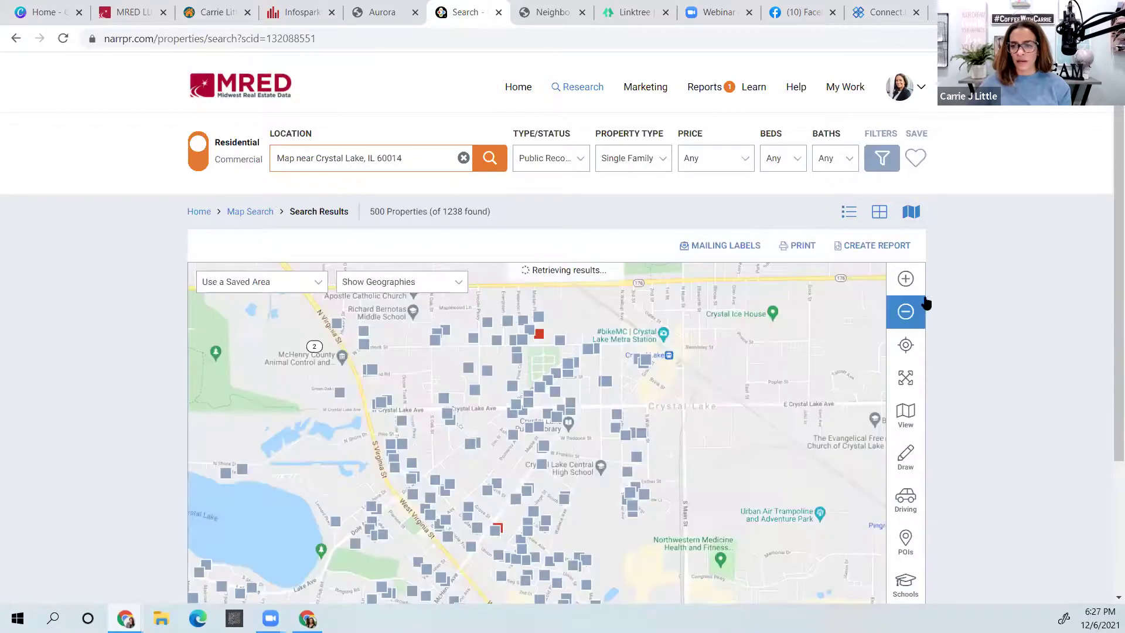
pyautogui.click(906, 280)
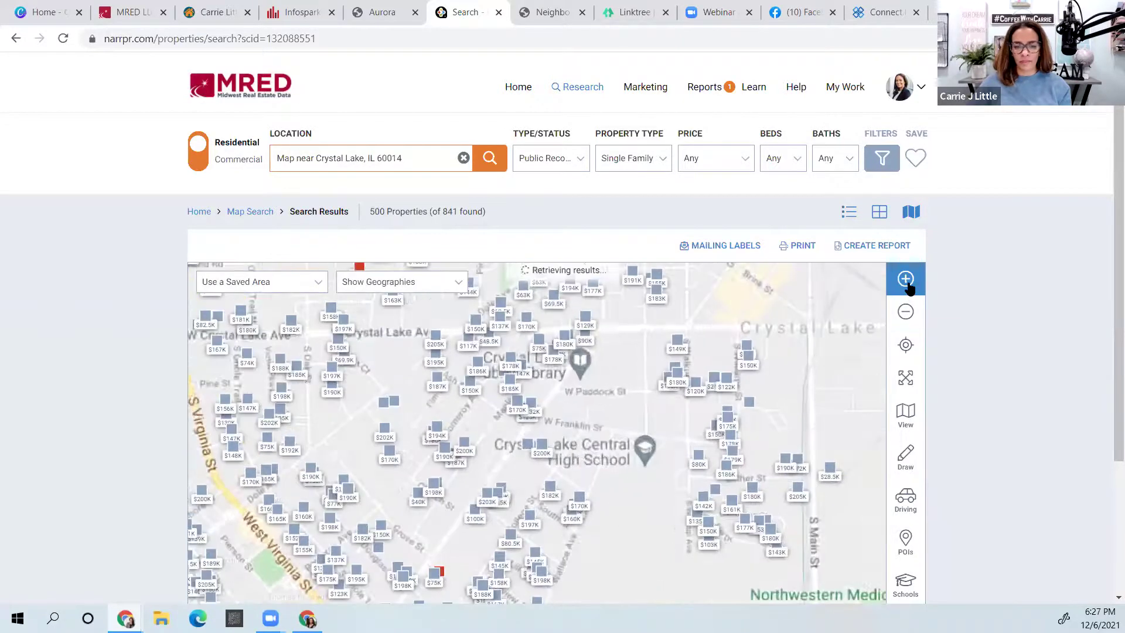
# Draw a freehand custom area of 357.18 acres around central Crystal Lake.
pyautogui.click(905, 457)
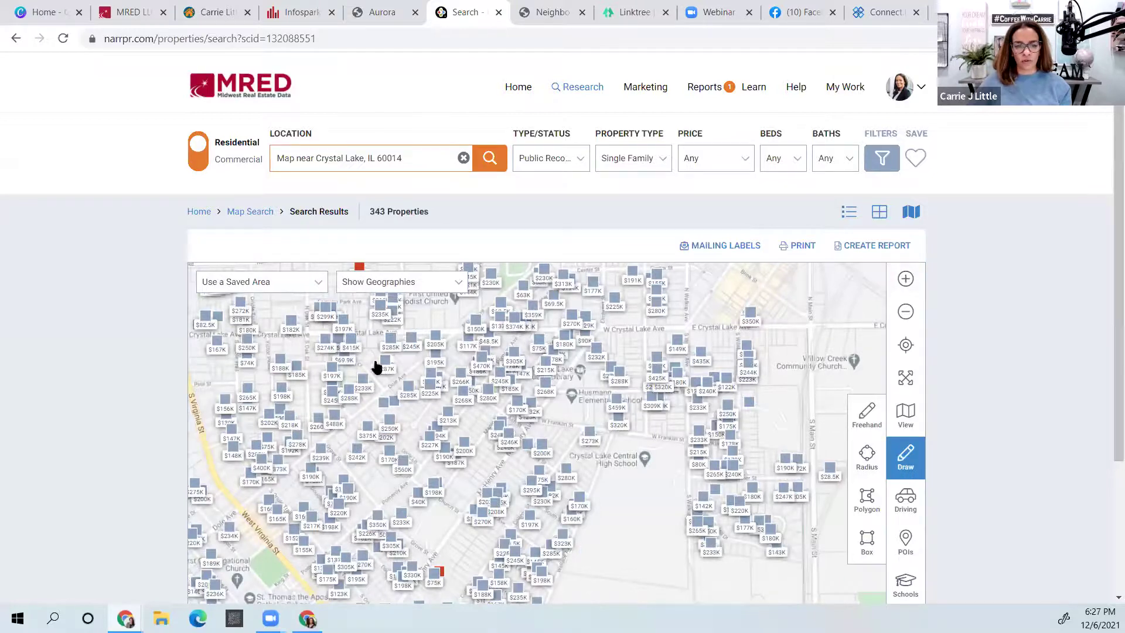
pyautogui.click(217, 300)
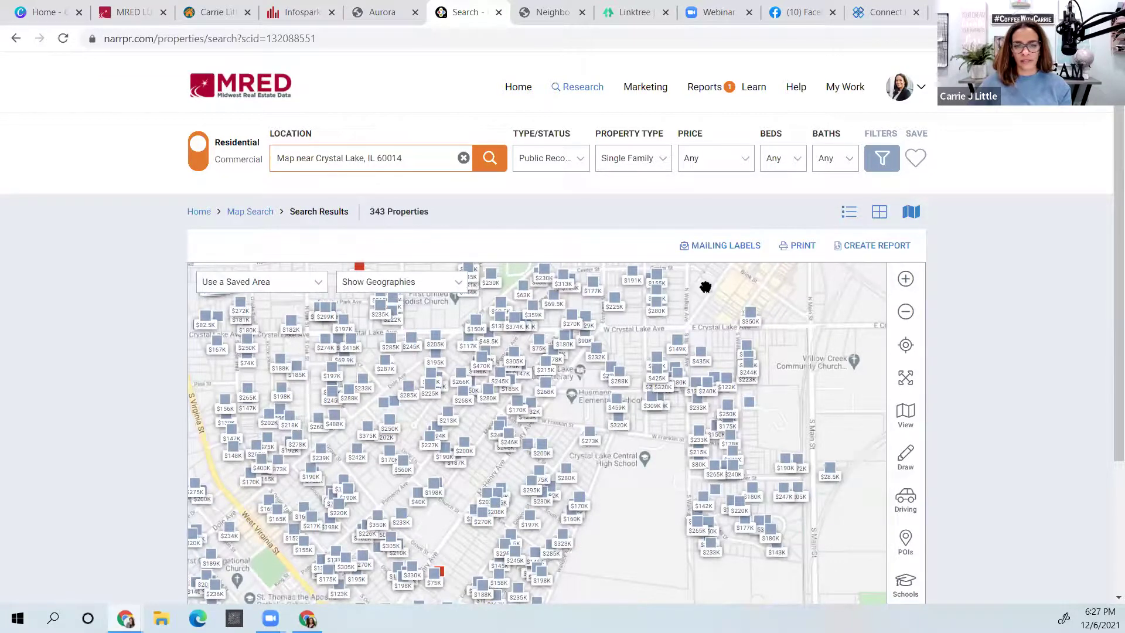
pyautogui.click(905, 457)
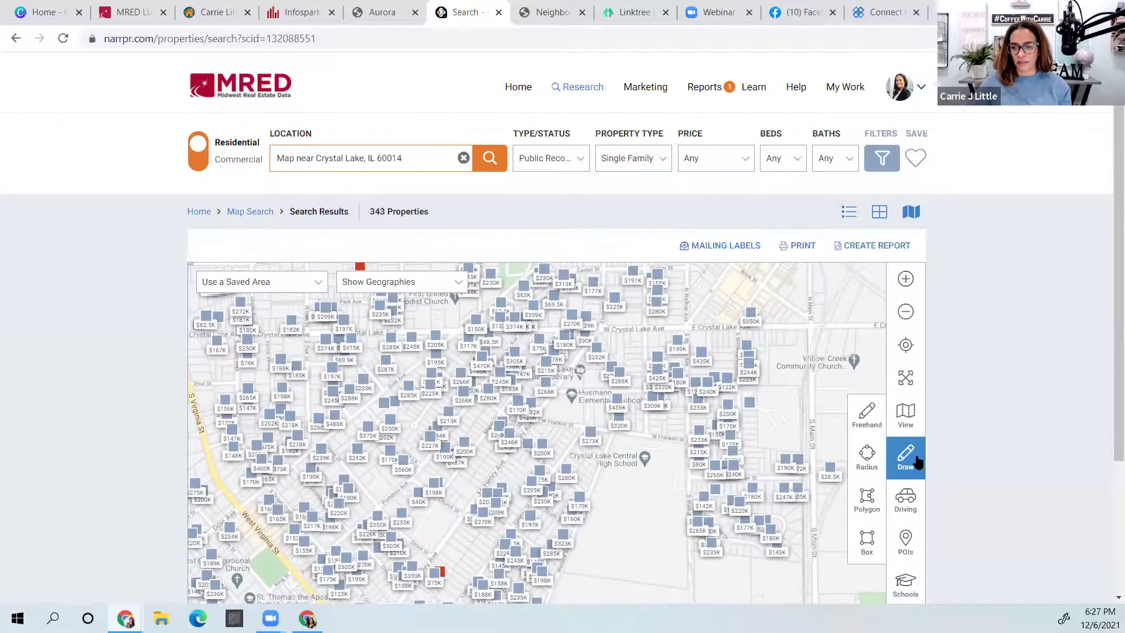
pyautogui.click(867, 413)
pyautogui.moveTo(796, 323)
pyautogui.mouseDown()
pyautogui.moveTo(819, 508)
pyautogui.moveTo(445, 540)
pyautogui.moveTo(356, 296)
pyautogui.moveTo(592, 267)
pyautogui.moveTo(794, 323)
pyautogui.mouseUp()
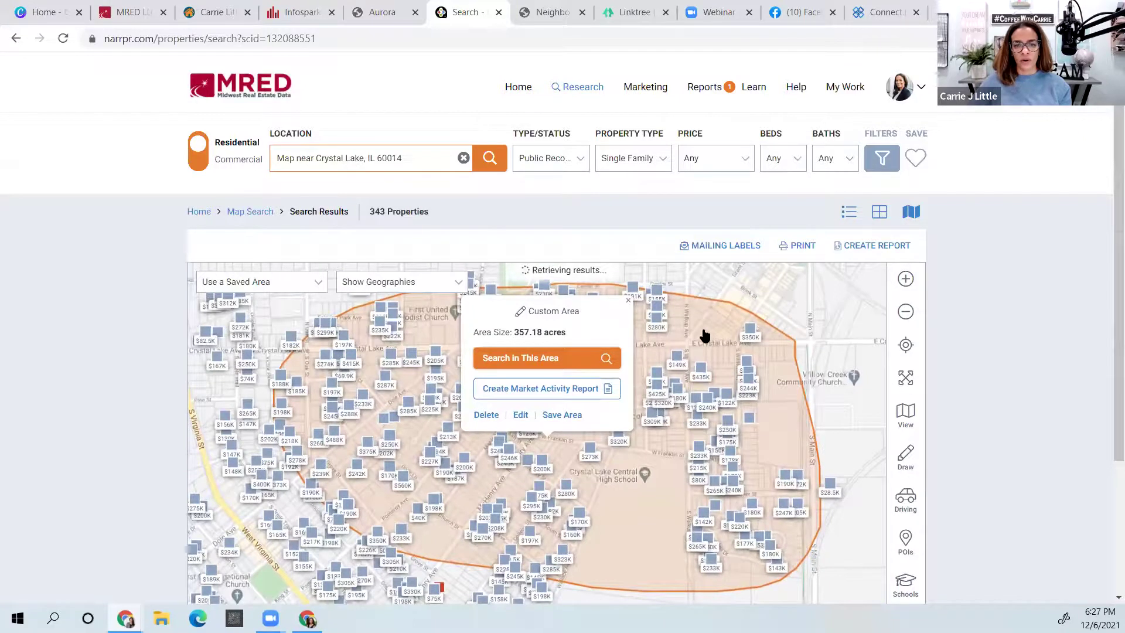
# Create a Market Activity report for the drawn area near Crystal Lake, IL 60014.
pyautogui.click(529, 395)
pyautogui.scroll(-3, 526, 391)
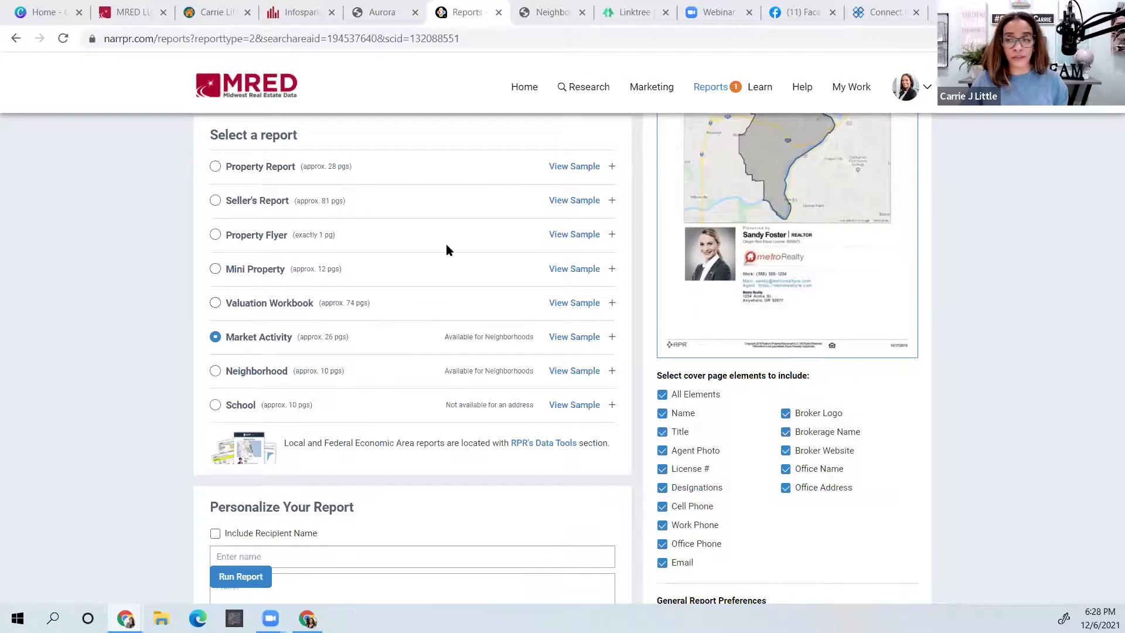
pyautogui.scroll(4, 993, 448)
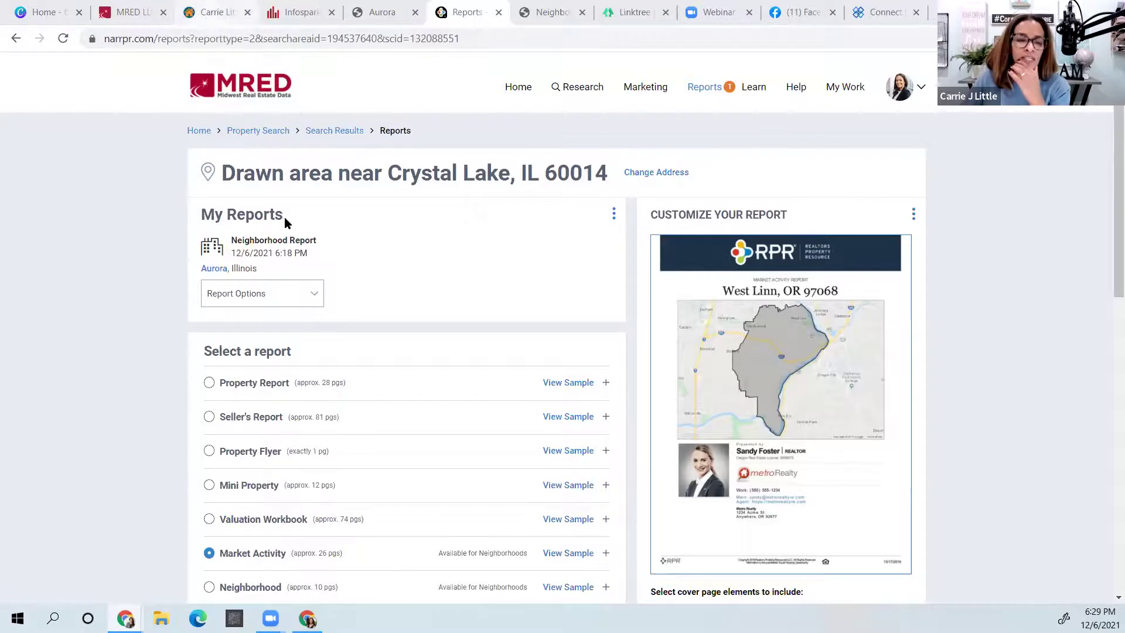
# Run a new property search for 'chicago, il'.
pyautogui.moveTo(571, 88)
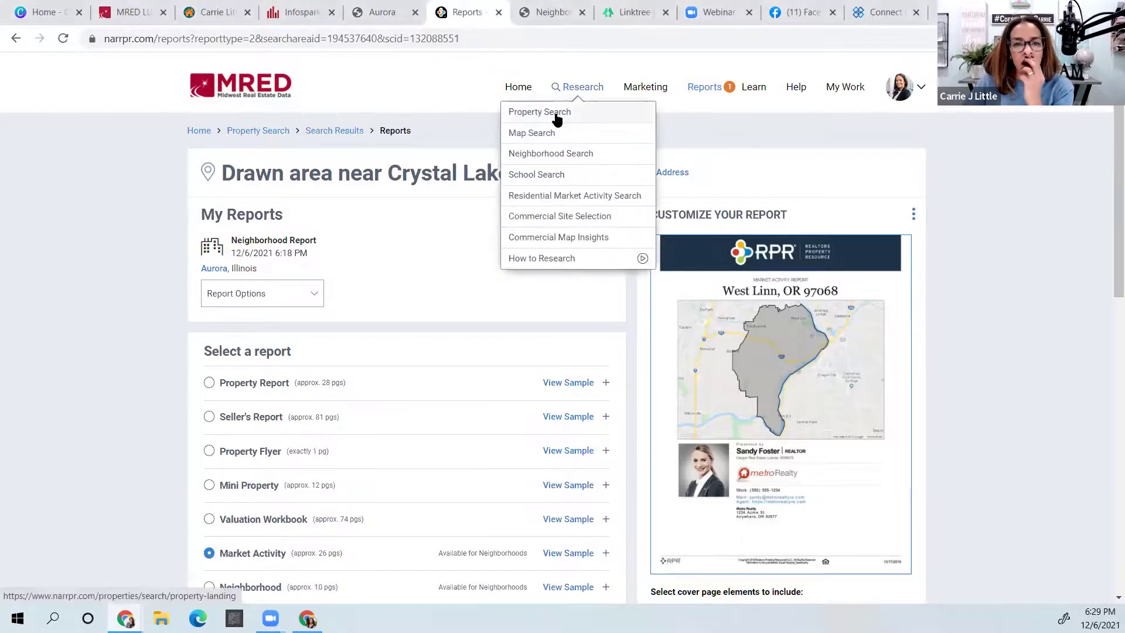
pyautogui.click(556, 115)
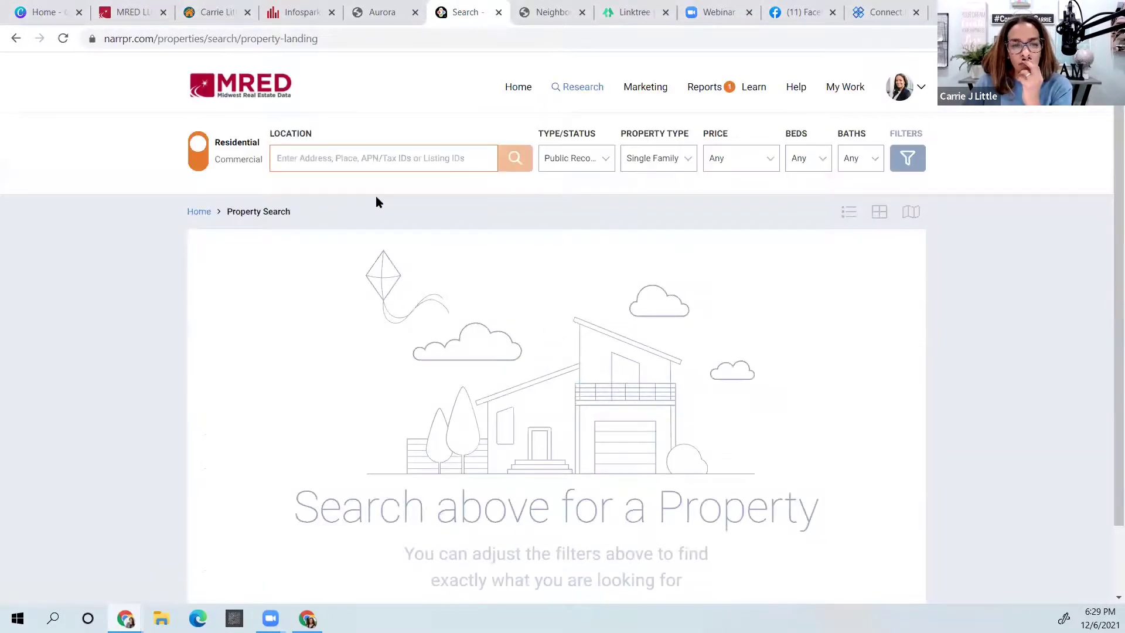
pyautogui.click(376, 160)
pyautogui.write('chicago, il')
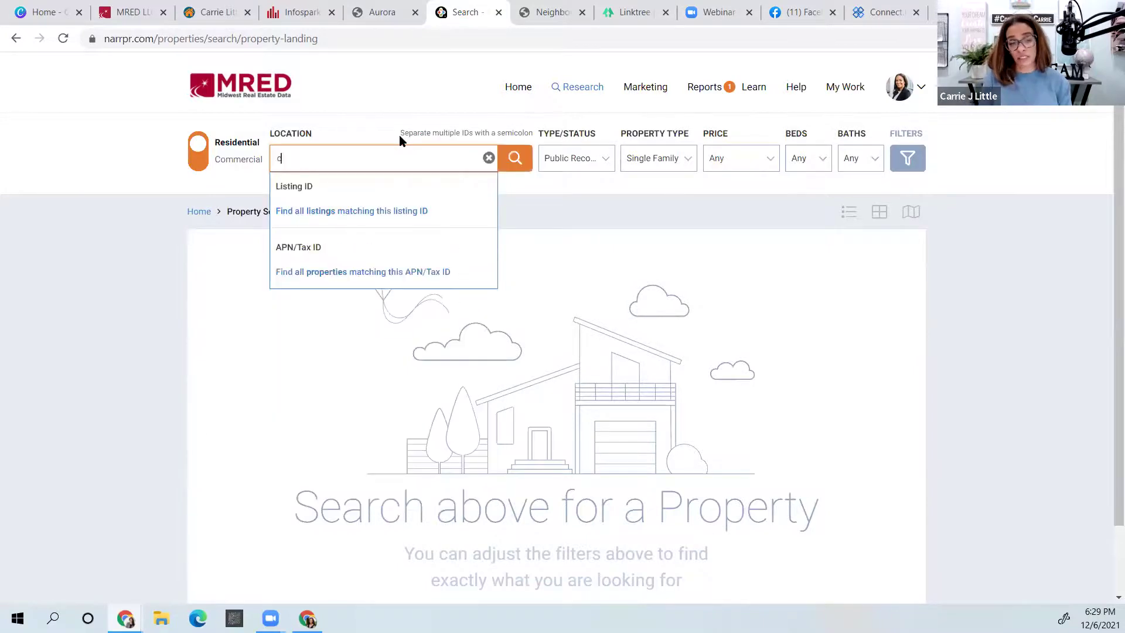
pyautogui.press('Return')
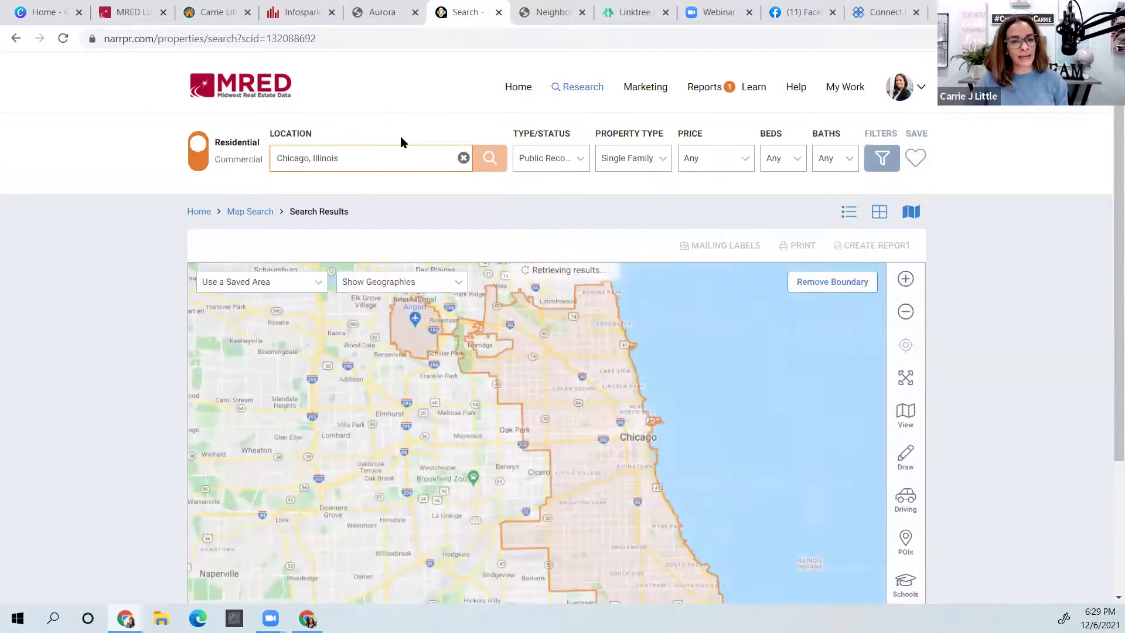
# Clear the Sold Within range, limit results to pre-foreclosure properties, and update the search.
pyautogui.click(882, 158)
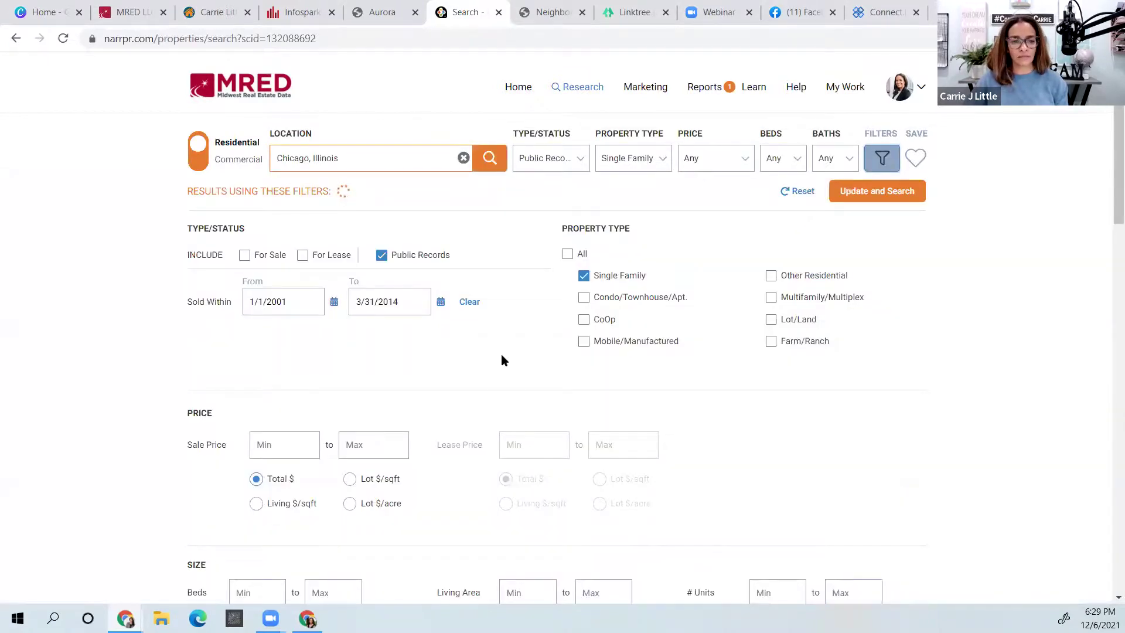
pyautogui.click(471, 302)
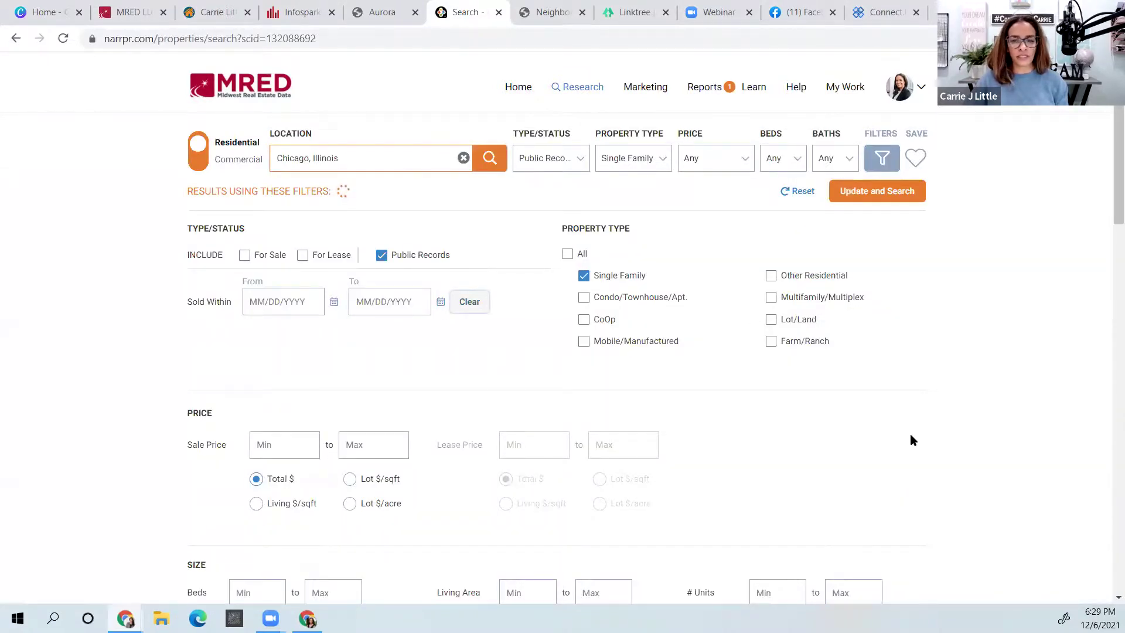
pyautogui.scroll(-10, 913, 441)
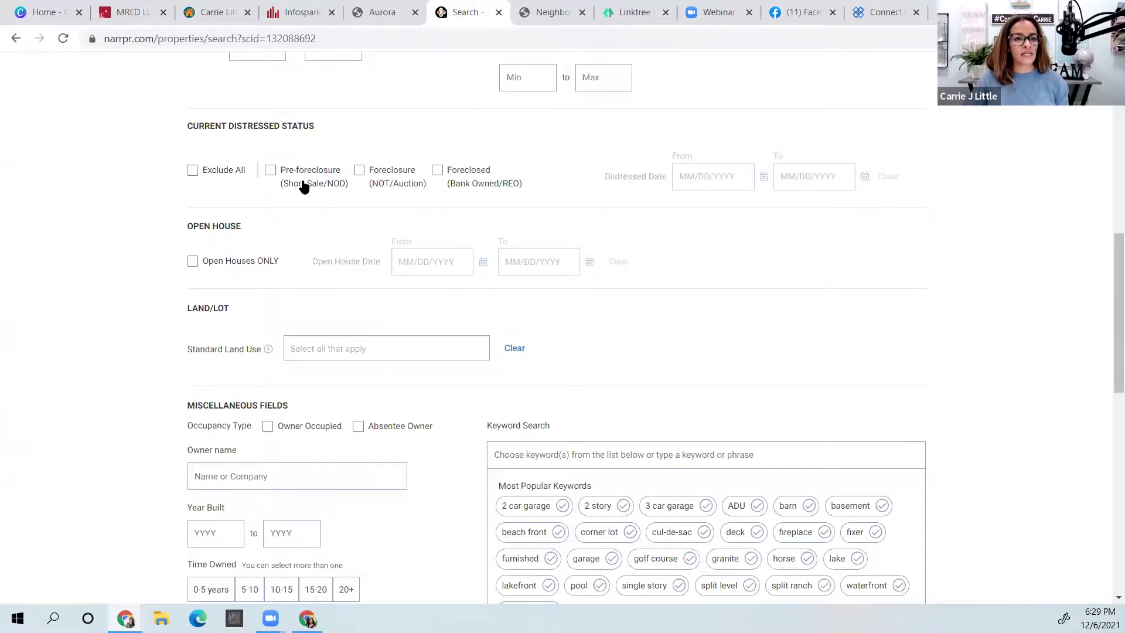
pyautogui.click(270, 170)
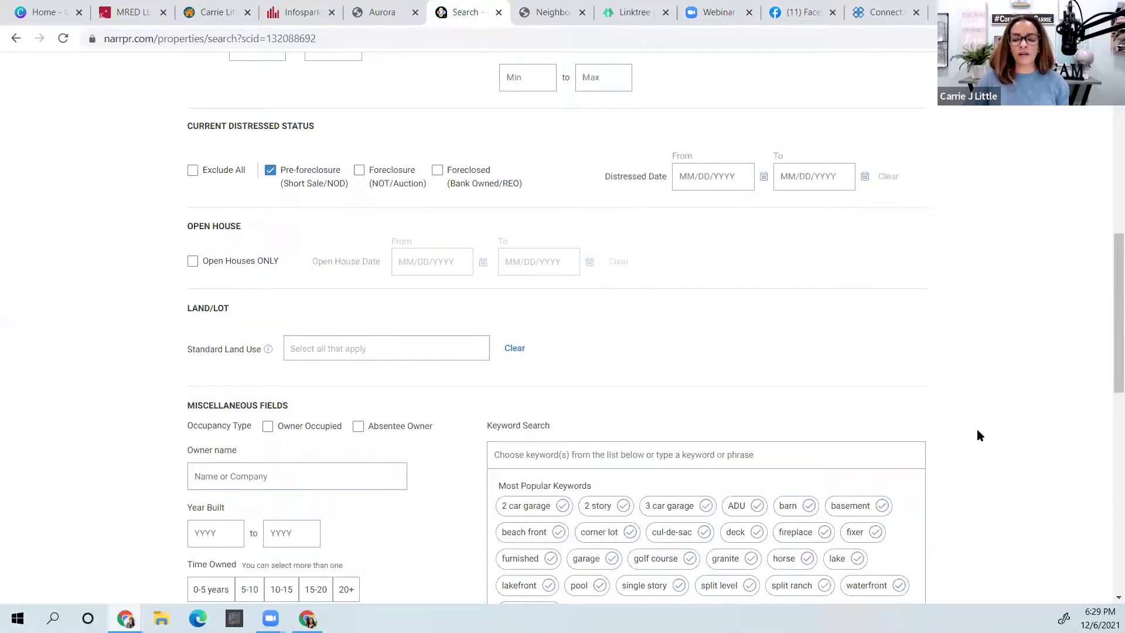
pyautogui.scroll(15, 977, 434)
pyautogui.click(896, 199)
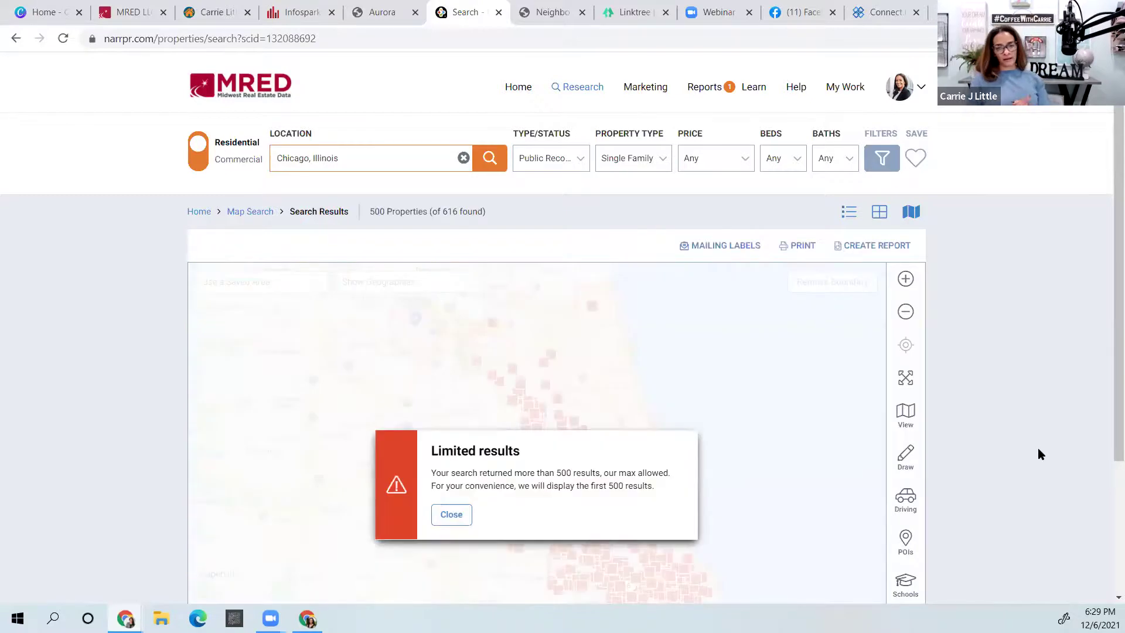
pyautogui.click(450, 514)
# Set beds to exactly 3 and baths to 2+, then rerun the search.
pyautogui.click(882, 160)
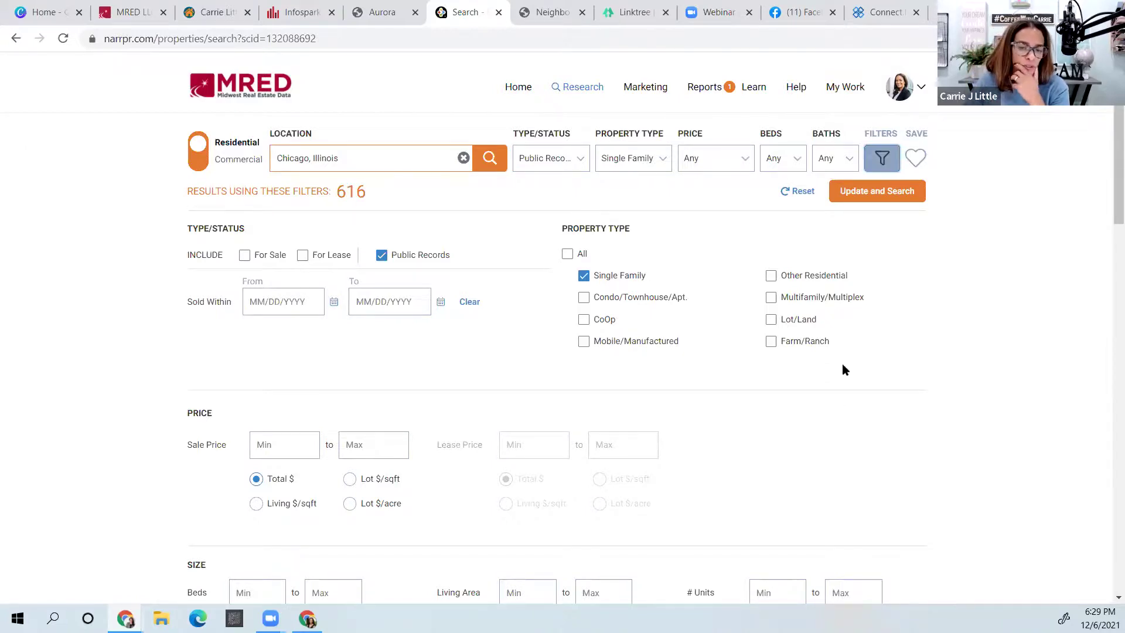
pyautogui.scroll(-4, 842, 363)
pyautogui.click(262, 370)
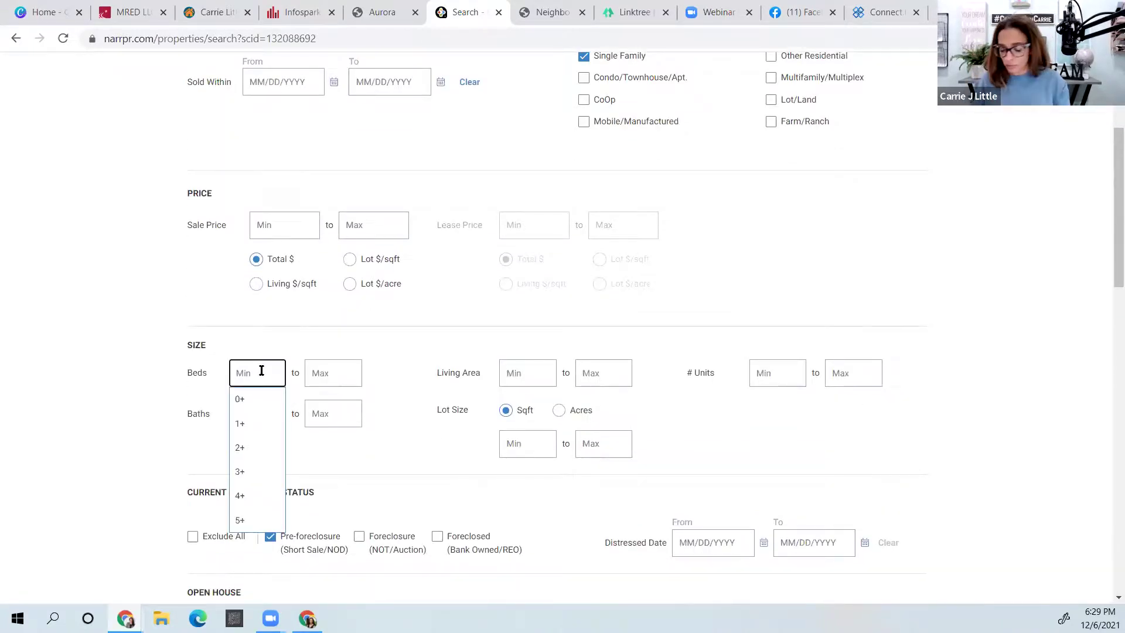
pyautogui.write('3')
pyautogui.press('Tab')
pyautogui.write('3')
pyautogui.press('Tab')
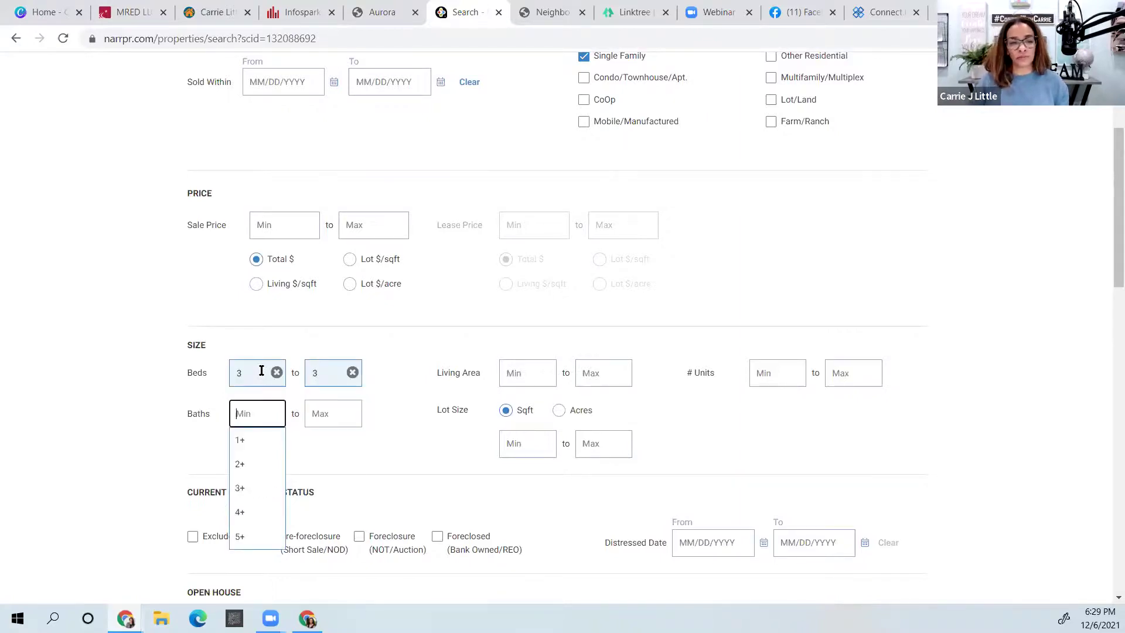
pyautogui.scroll(4, 991, 316)
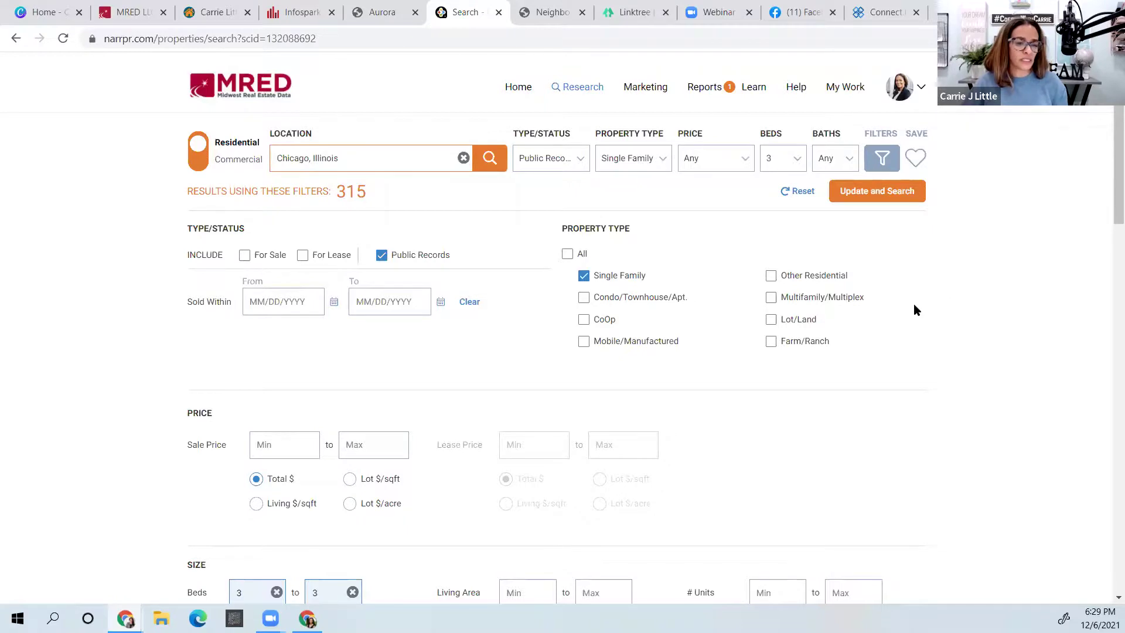
pyautogui.scroll(-5, 400, 391)
pyautogui.click(237, 341)
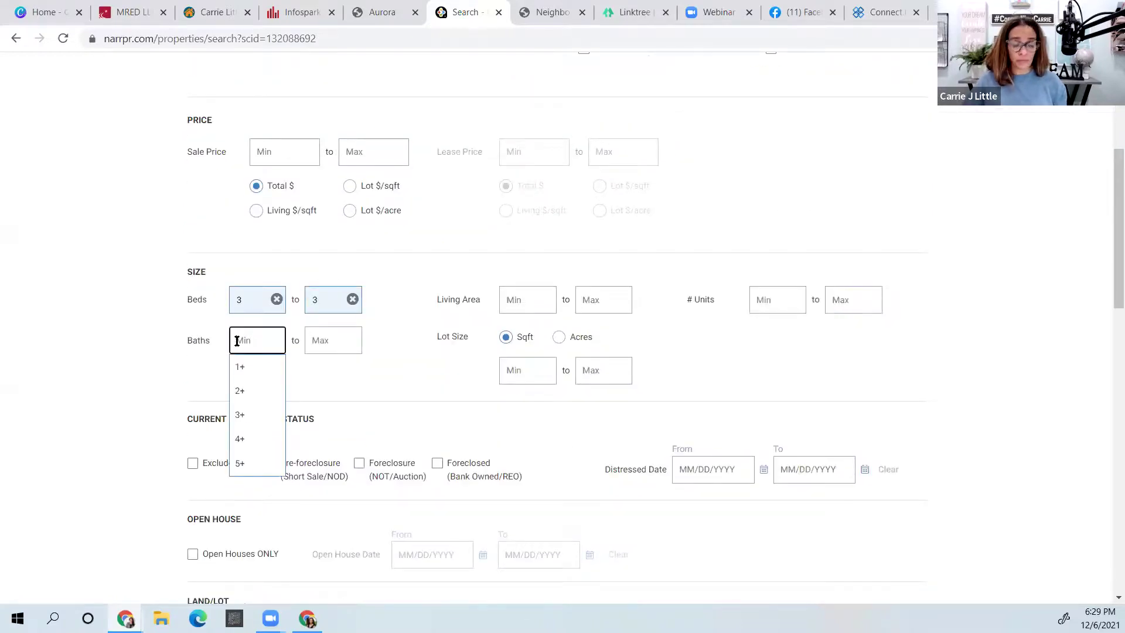
pyautogui.click(239, 390)
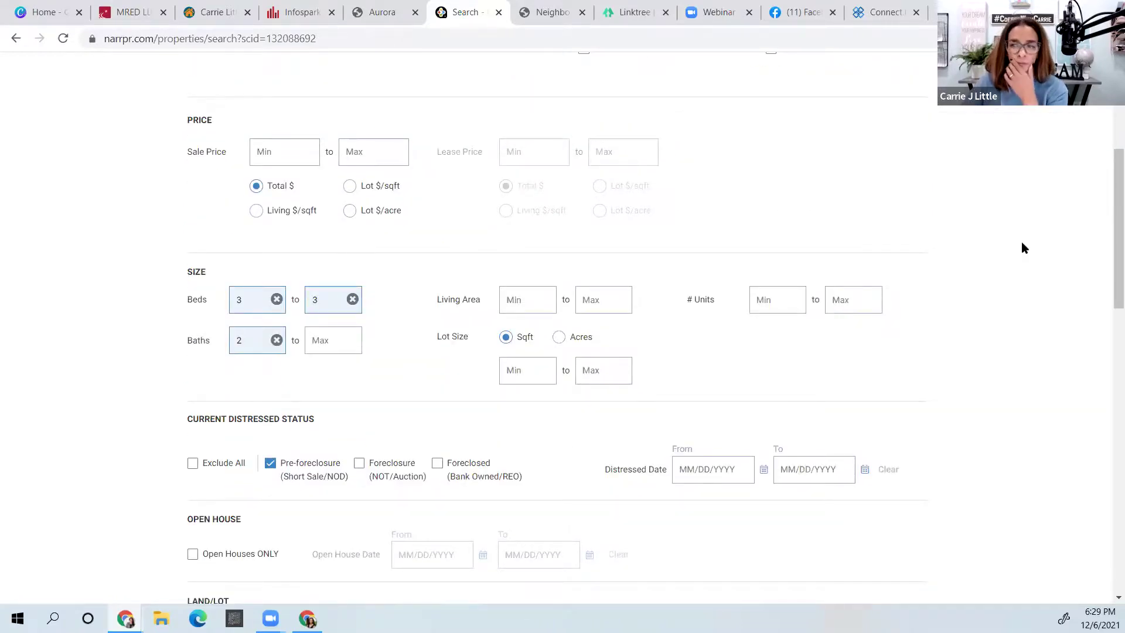
pyautogui.scroll(5, 1026, 249)
pyautogui.click(899, 191)
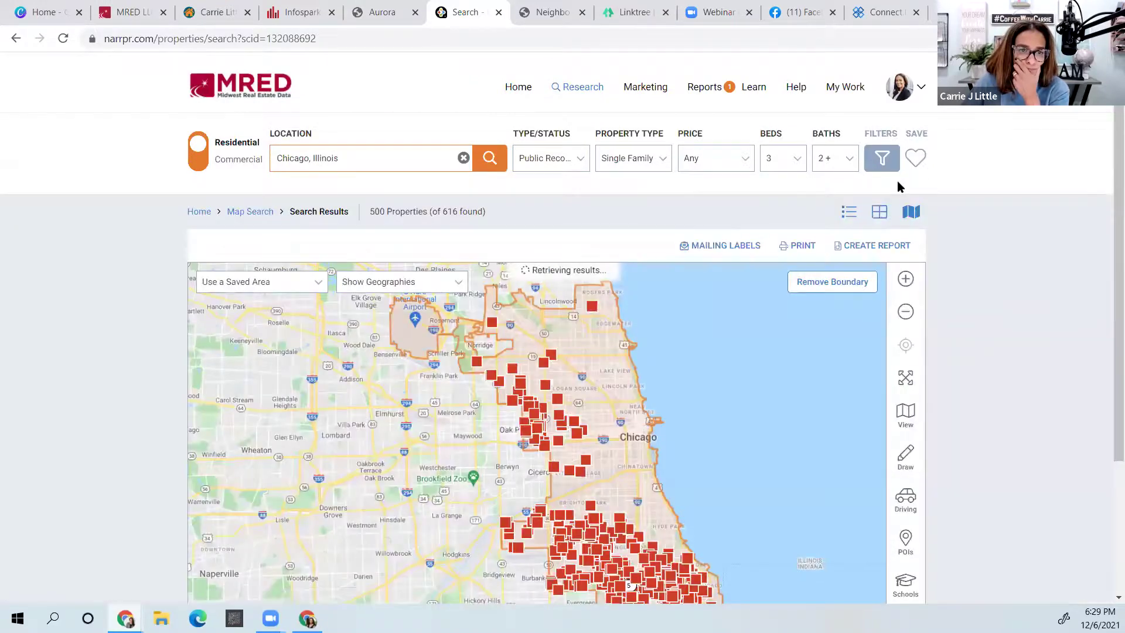
# Reopen the filter panel to see 109 matching Chicago homes.
pyautogui.click(884, 166)
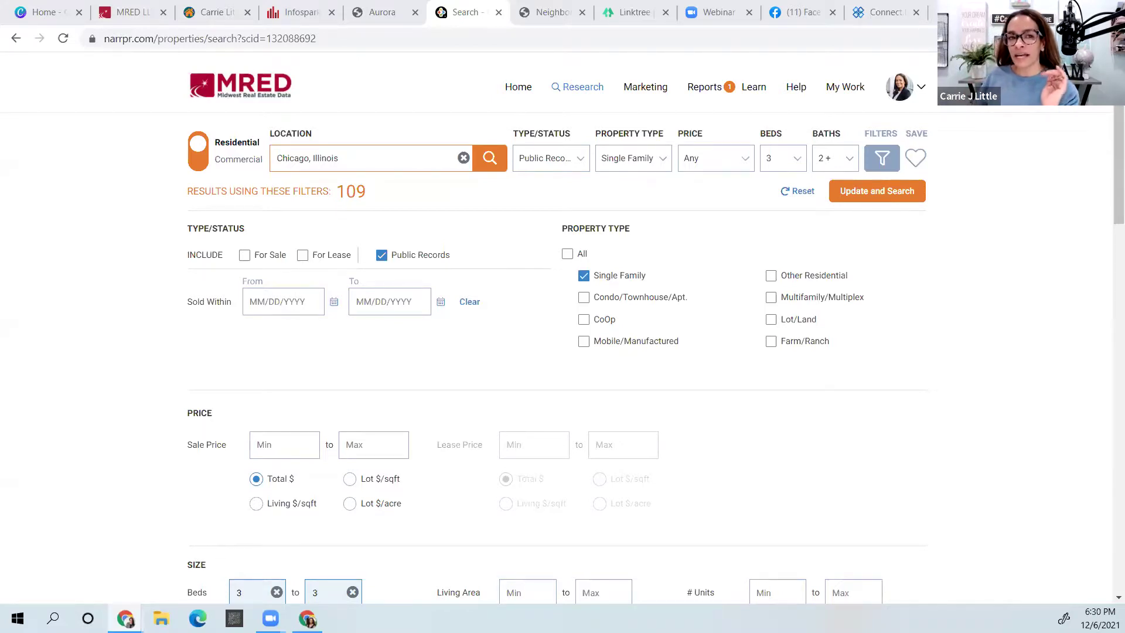
# In connectMLS, reopen Tools, Resources, & Links and launch Remine in a new tab.
pyautogui.click(214, 13)
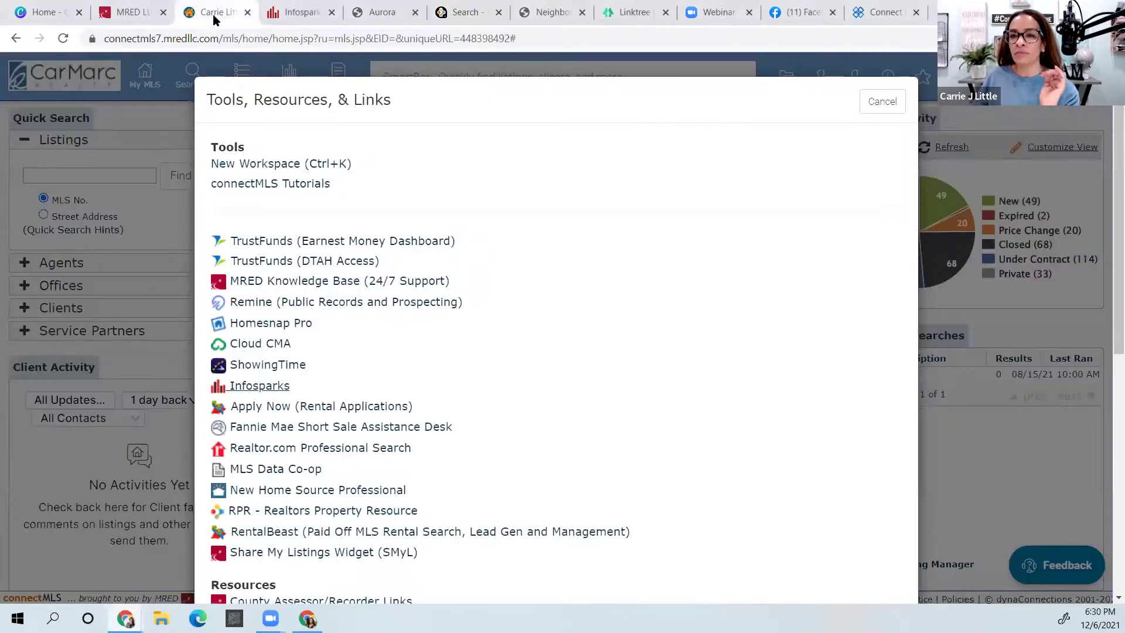
pyautogui.click(883, 102)
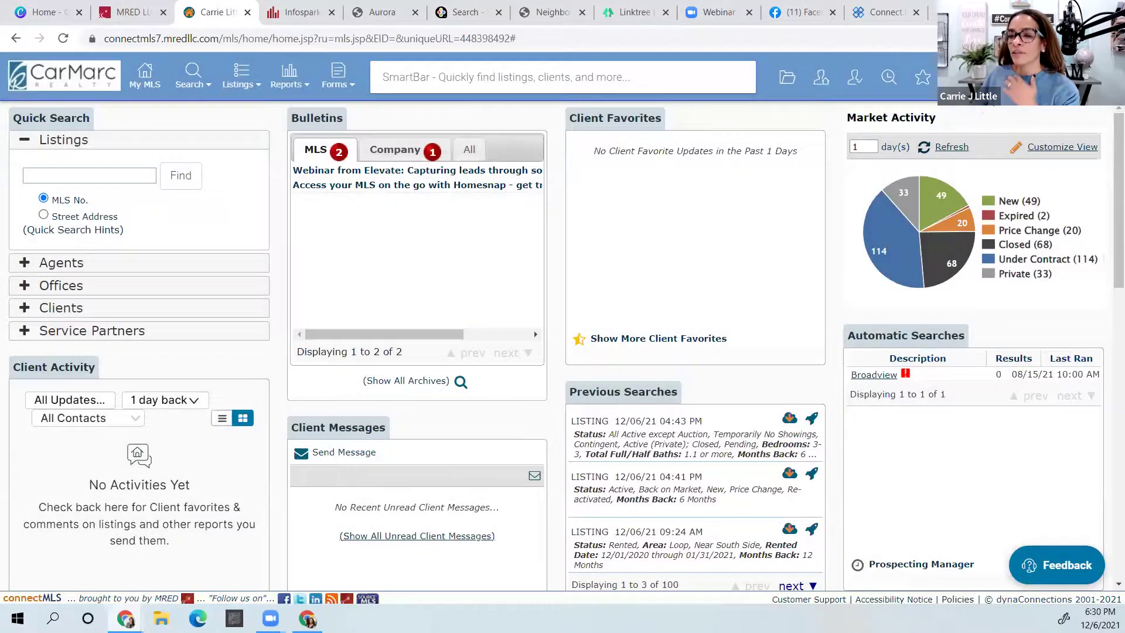
pyautogui.click(923, 77)
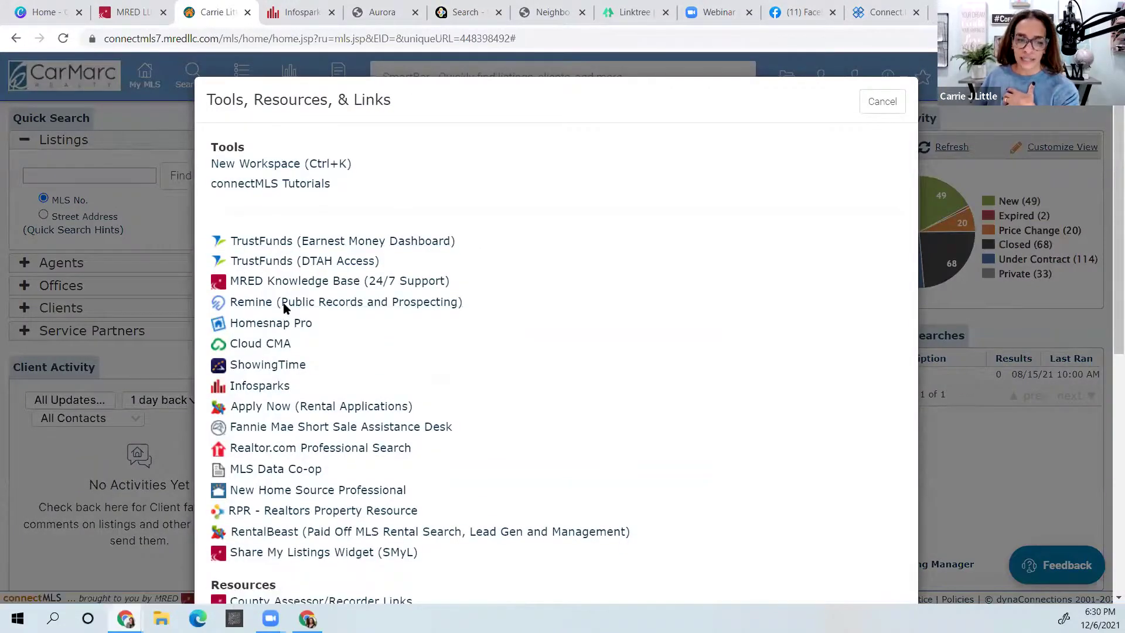
pyautogui.click(283, 303)
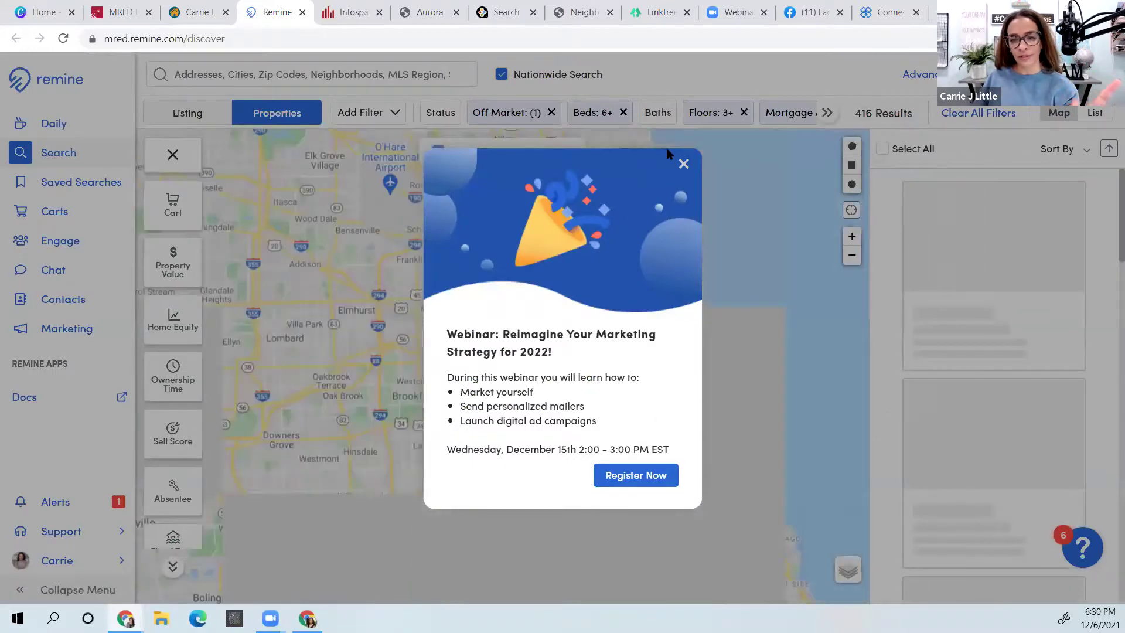
# Dismiss the Remine webinar and marketing announcements and clear all existing search filters.
pyautogui.click(686, 165)
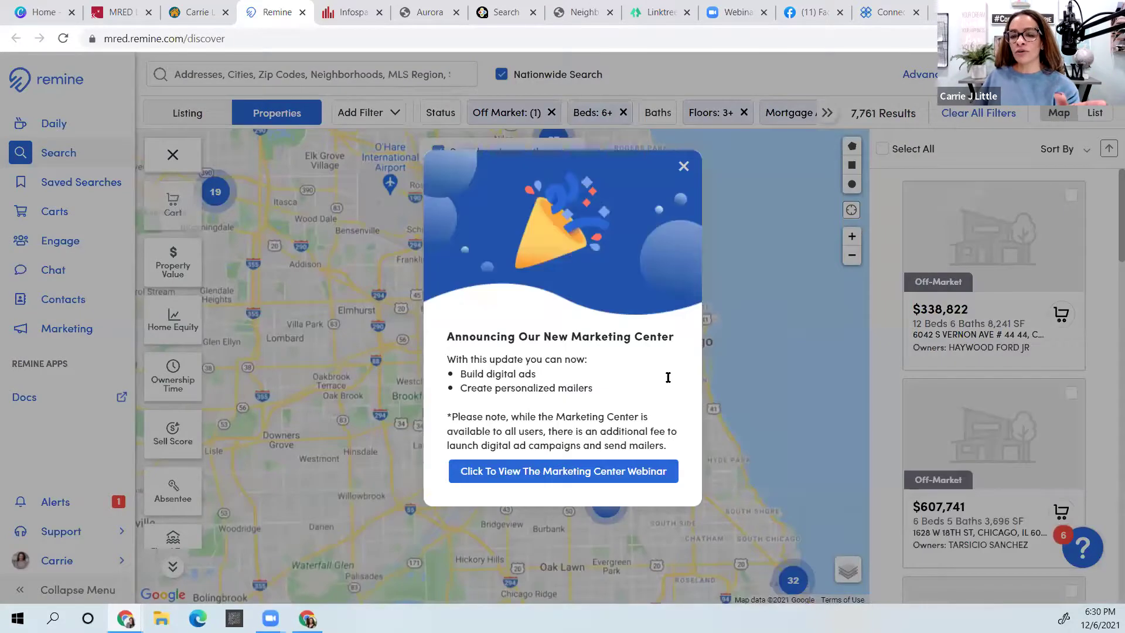
pyautogui.click(683, 167)
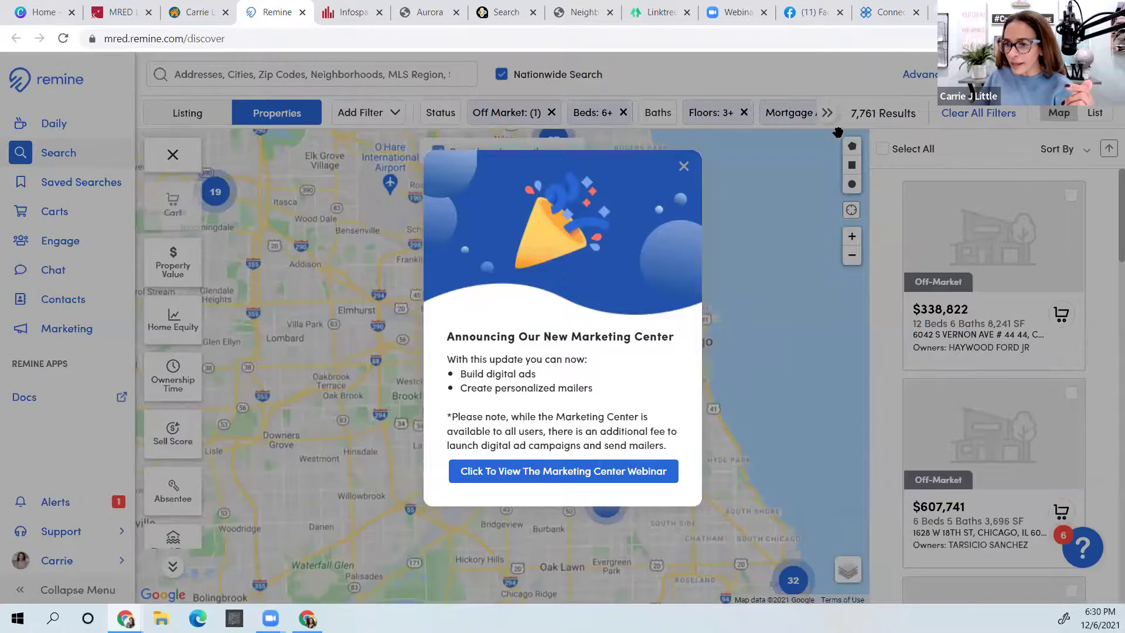
pyautogui.click(945, 111)
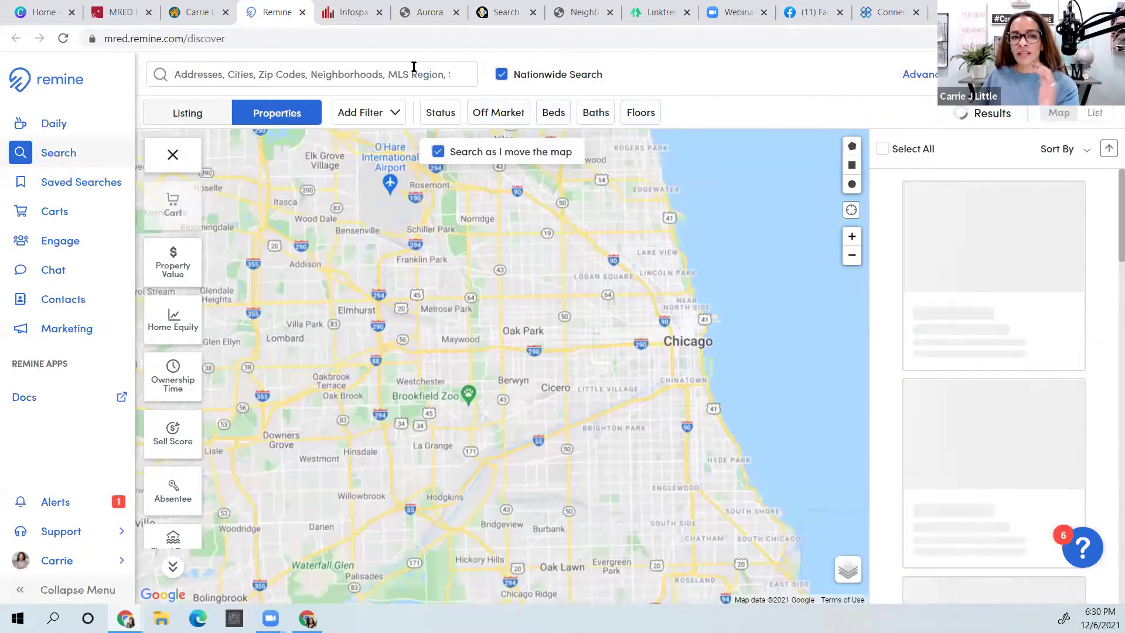
pyautogui.click(419, 65)
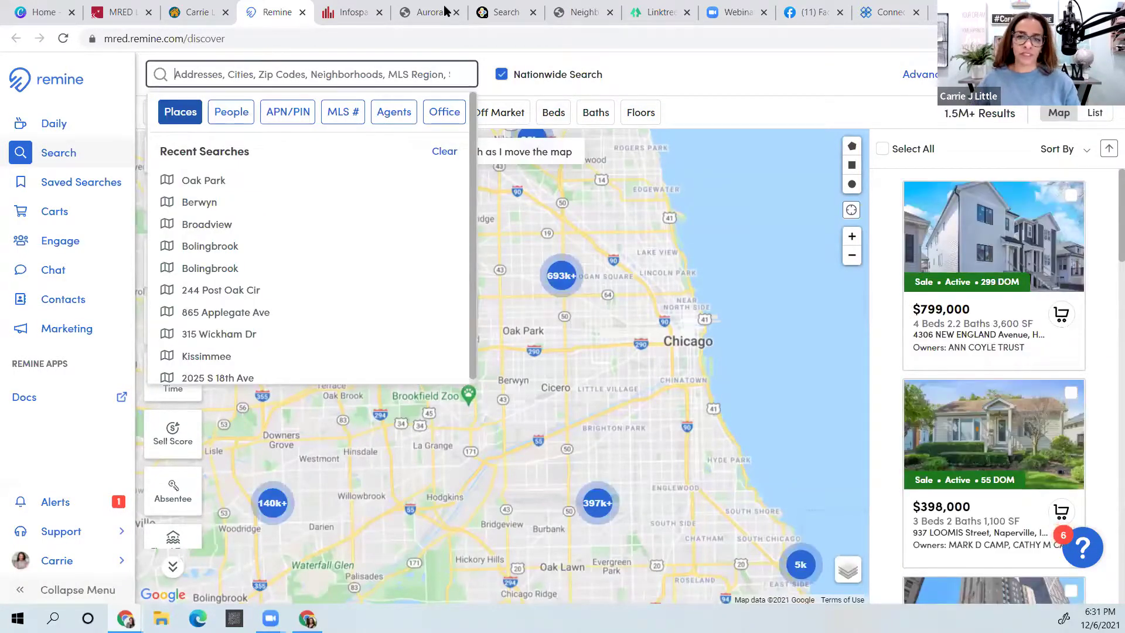
pyautogui.click(871, 92)
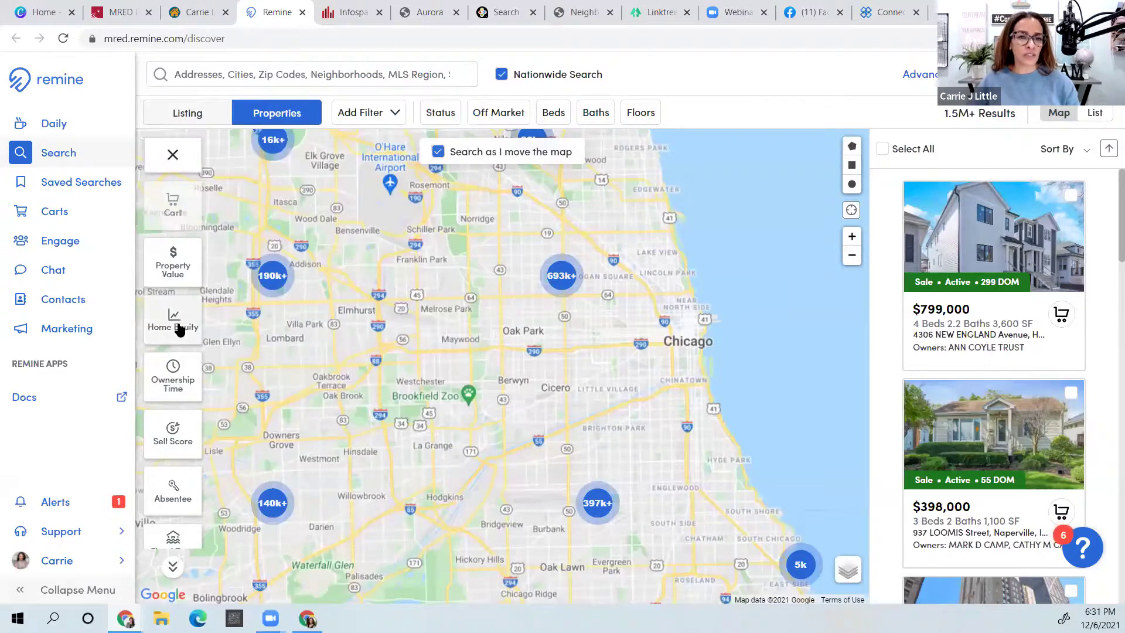
# Filter to Off-Market properties with Lis Pendens distressed deals, returning 744 results.
pyautogui.click(440, 112)
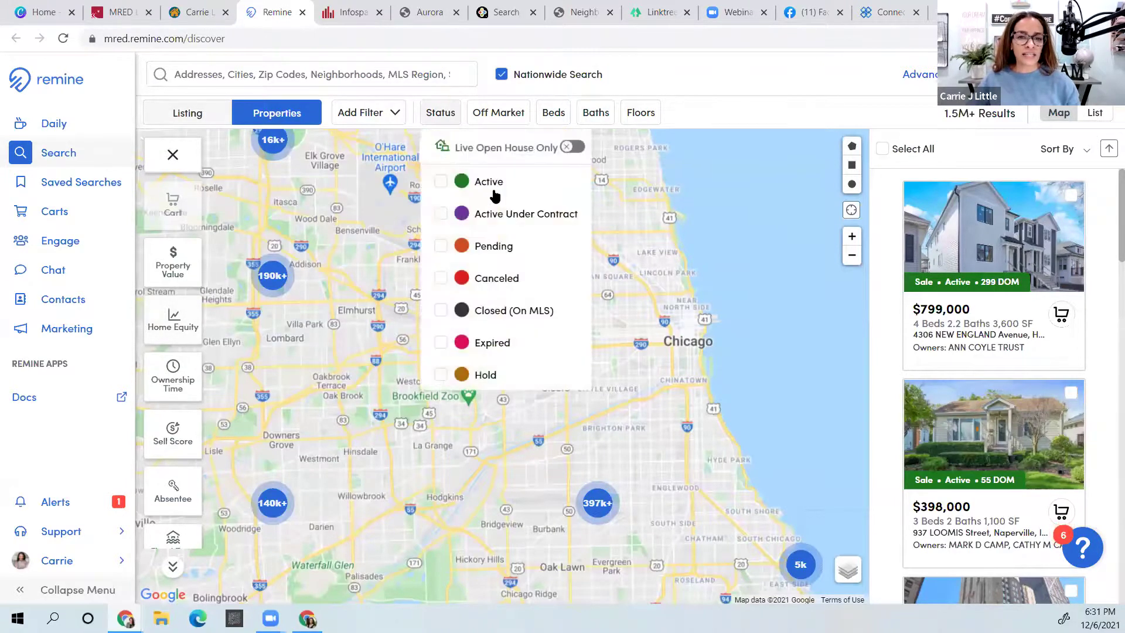
pyautogui.click(390, 113)
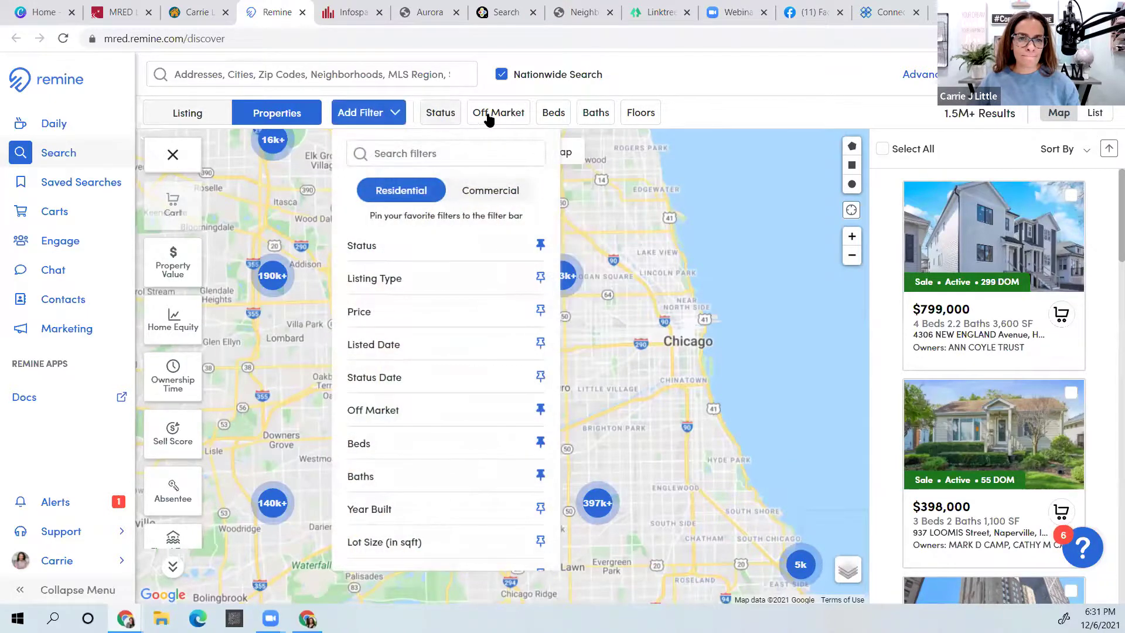
pyautogui.click(499, 112)
pyautogui.click(489, 148)
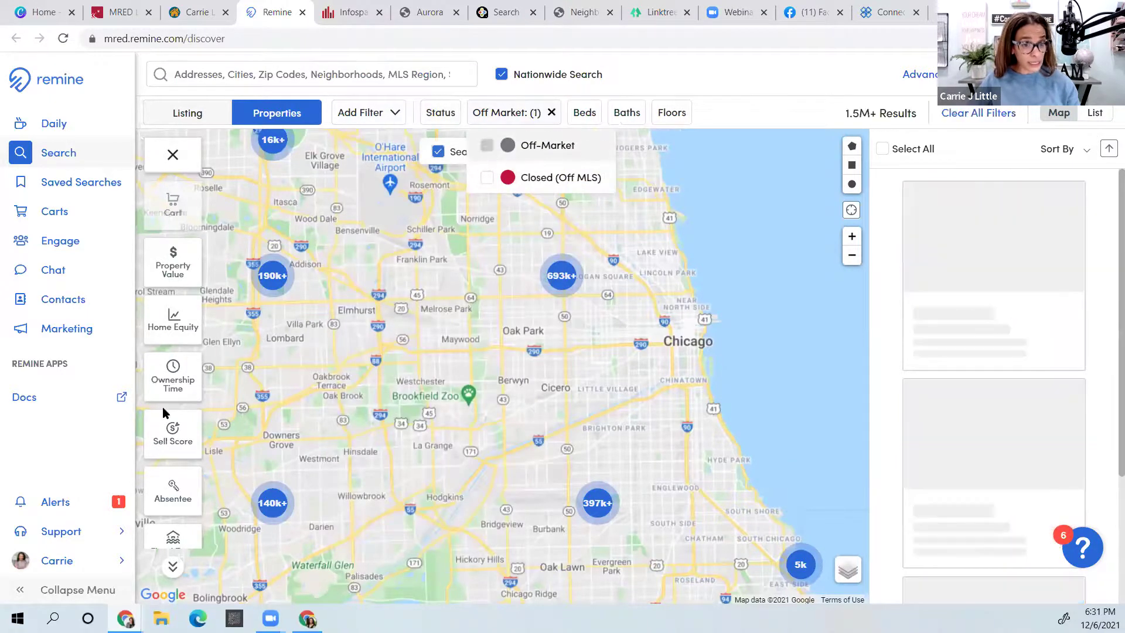
pyautogui.scroll(-2, 166, 441)
pyautogui.scroll(-2, 173, 445)
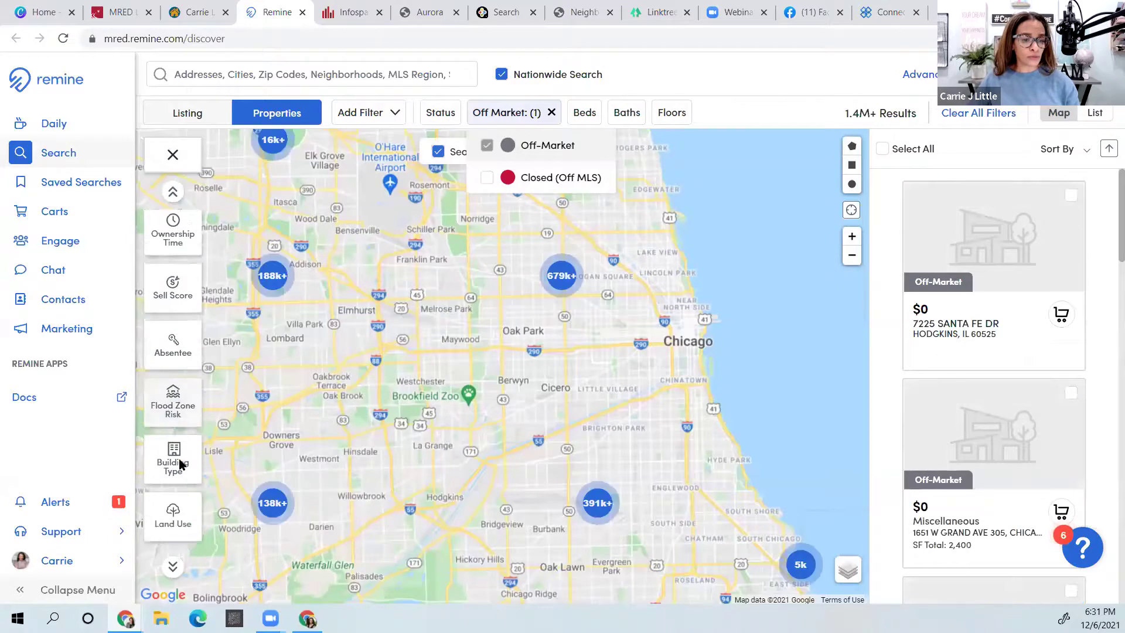
pyautogui.scroll(-2, 178, 458)
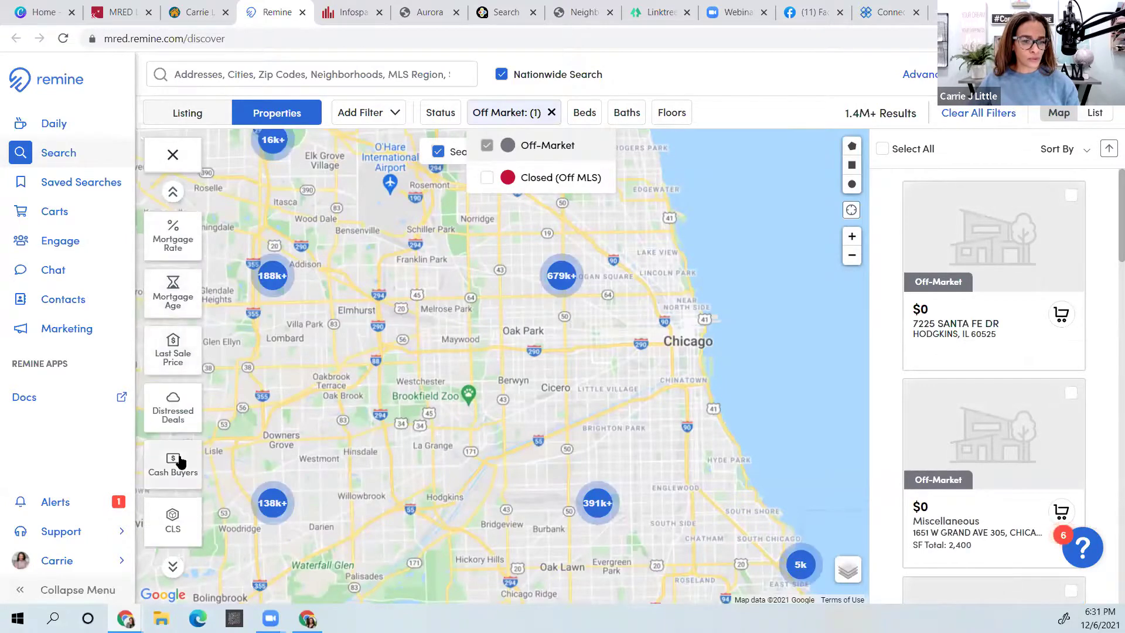
pyautogui.click(177, 425)
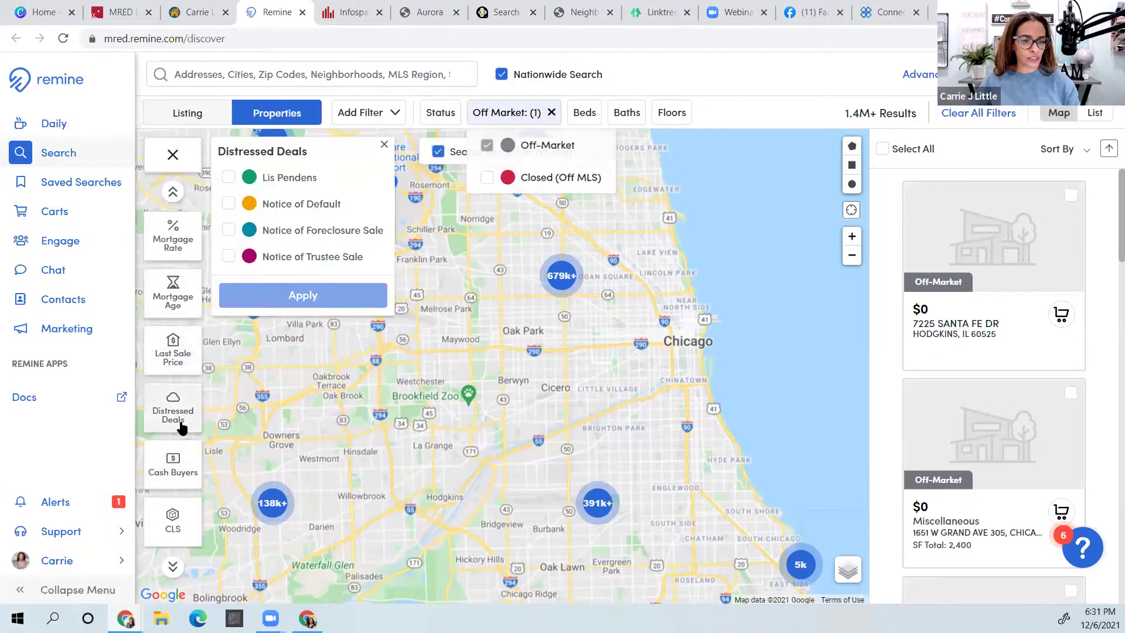
pyautogui.click(304, 184)
pyautogui.click(311, 294)
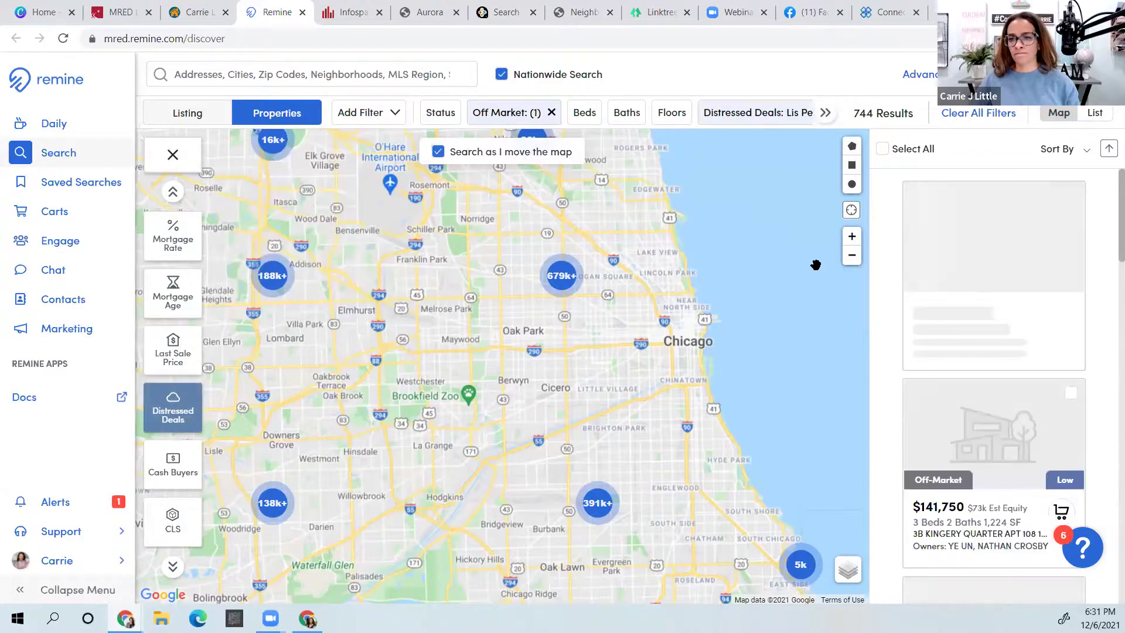
# Zoom out and pan the map from Chicago across Michigan past Lansing toward Saginaw Bay.
pyautogui.click(853, 258)
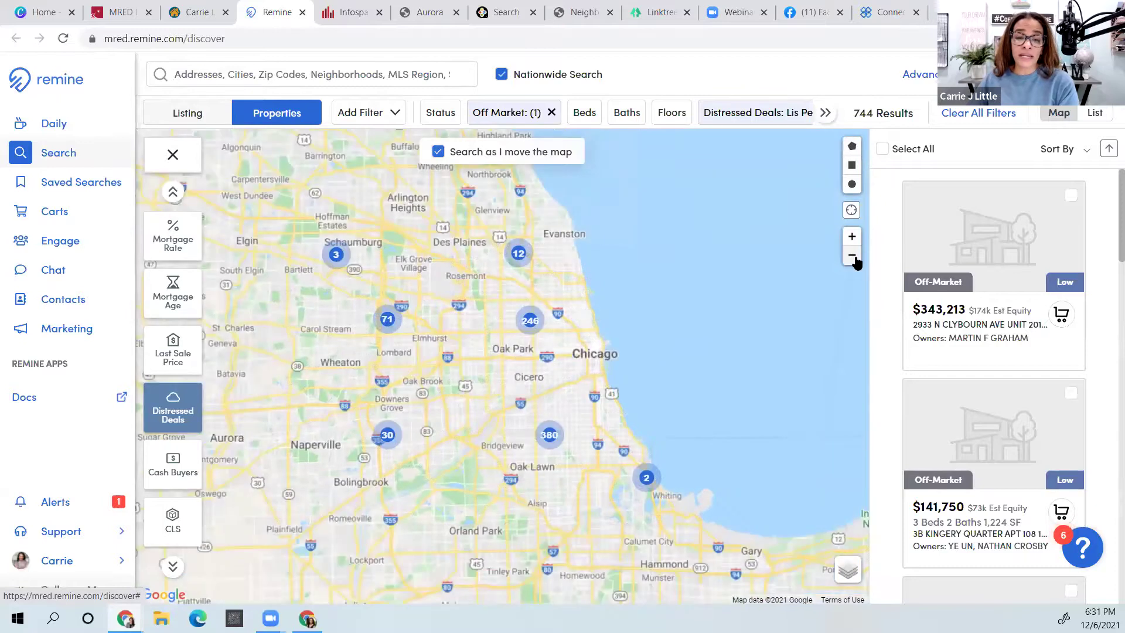
pyautogui.click(852, 258)
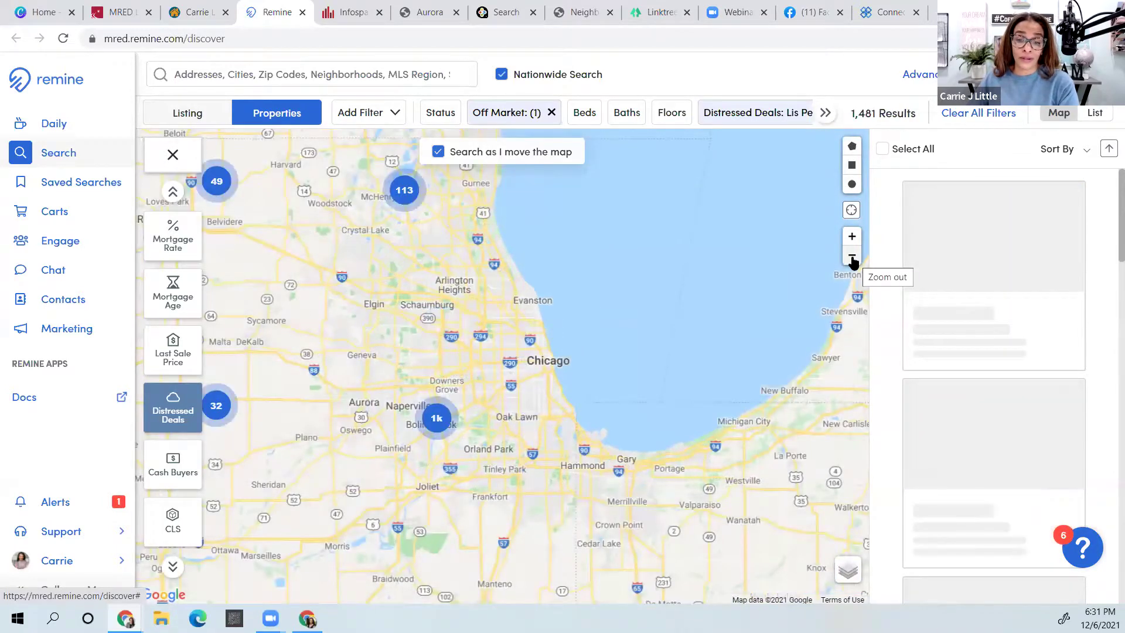
pyautogui.moveTo(688, 416); pyautogui.dragTo(269, 294)
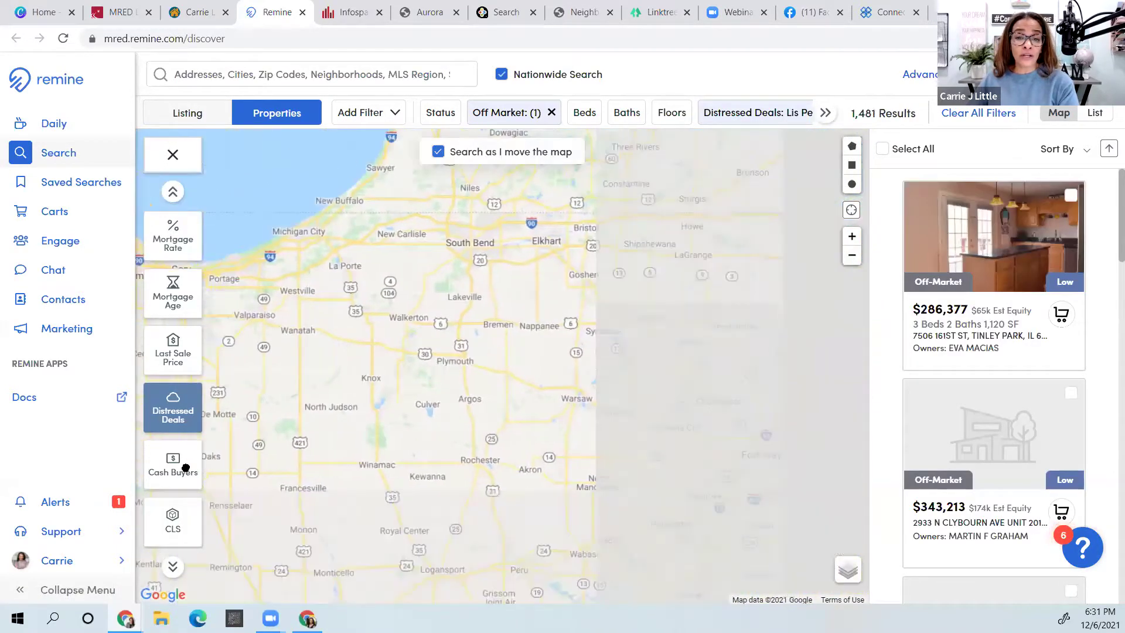
pyautogui.moveTo(381, 186); pyautogui.dragTo(293, 276)
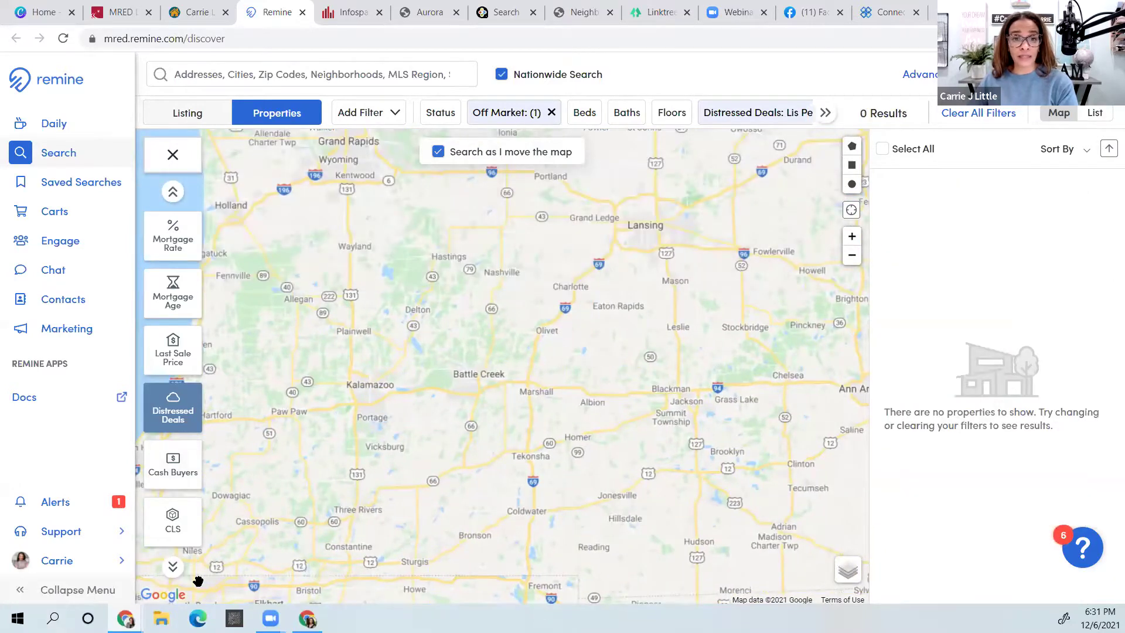
pyautogui.moveTo(590, 396); pyautogui.dragTo(600, 533)
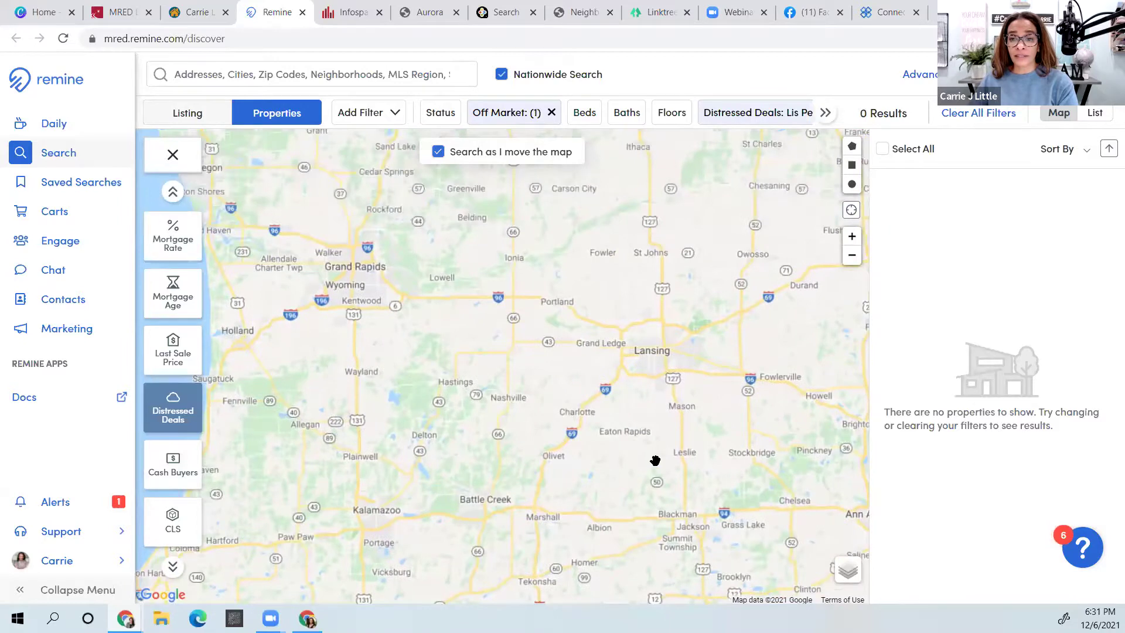
pyautogui.moveTo(605, 362); pyautogui.dragTo(251, 328)
pyautogui.moveTo(530, 334); pyautogui.dragTo(391, 360)
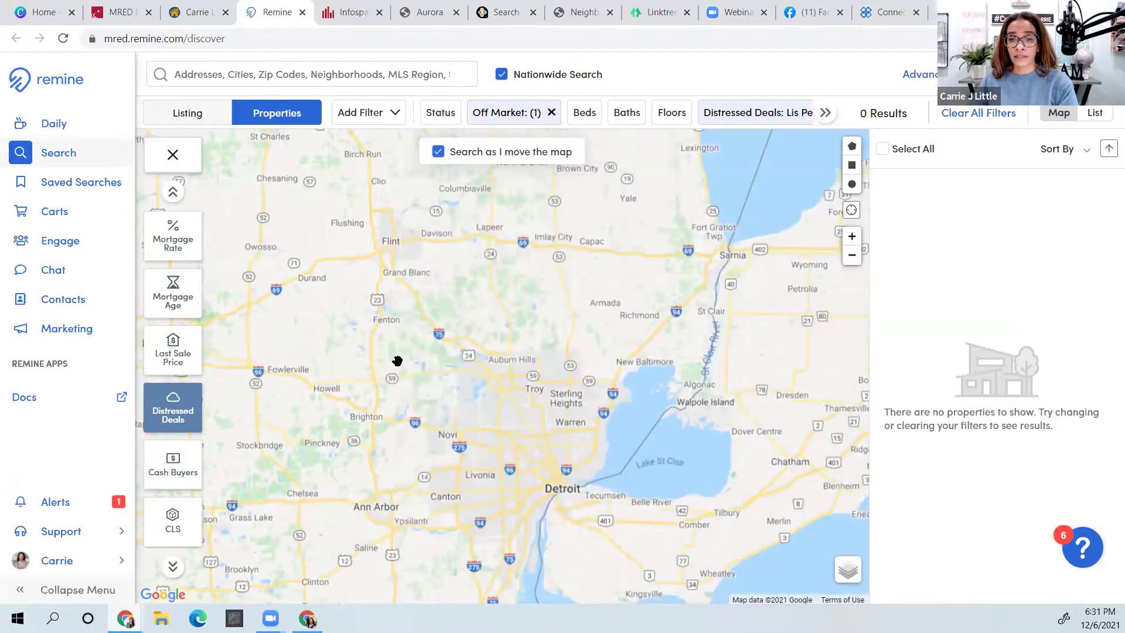
pyautogui.moveTo(527, 531); pyautogui.dragTo(531, 547)
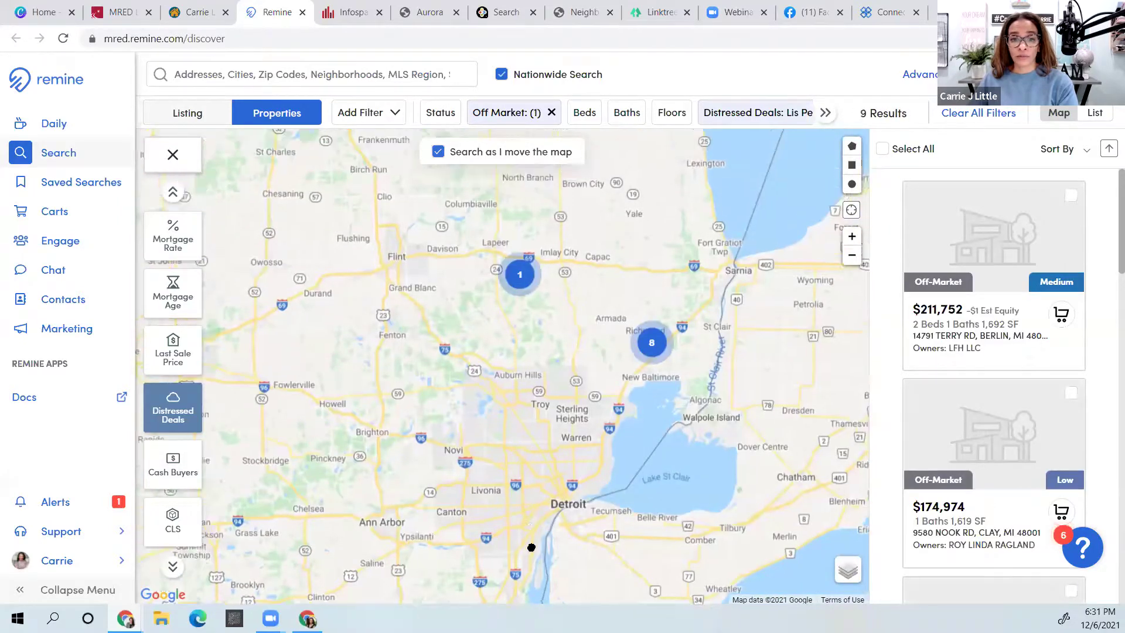
pyautogui.moveTo(497, 394); pyautogui.dragTo(534, 576)
pyautogui.moveTo(600, 328); pyautogui.dragTo(839, 279)
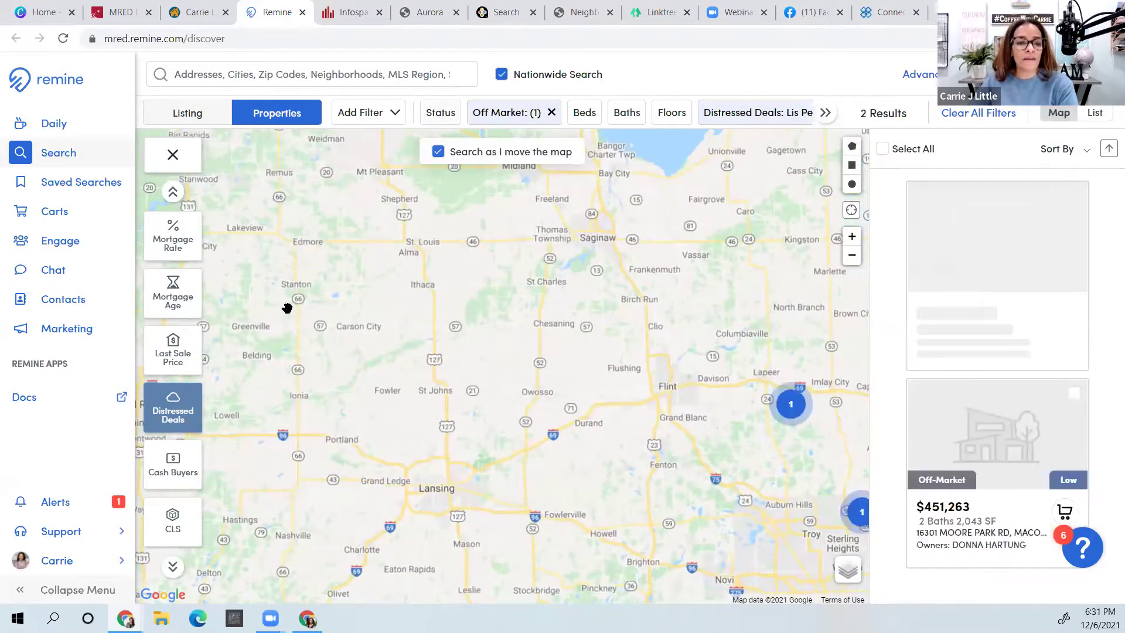
# Add Notice of Default and Notice of Trustee Sale to the distressed filter, then go to RPR's home page.
pyautogui.click(179, 413)
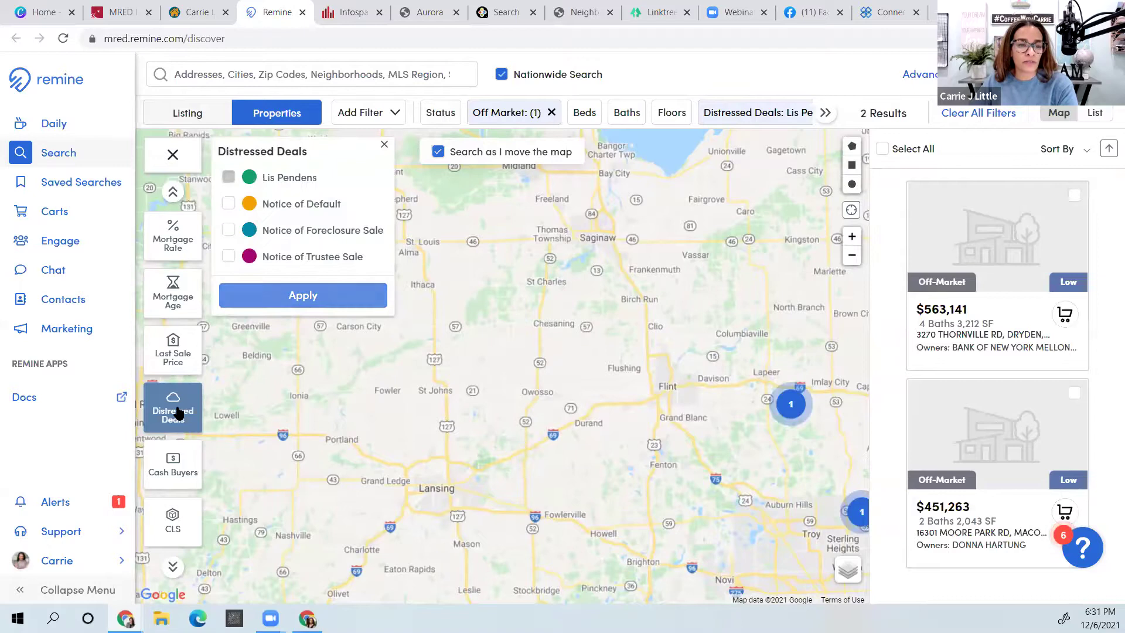
pyautogui.click(301, 203)
pyautogui.click(310, 256)
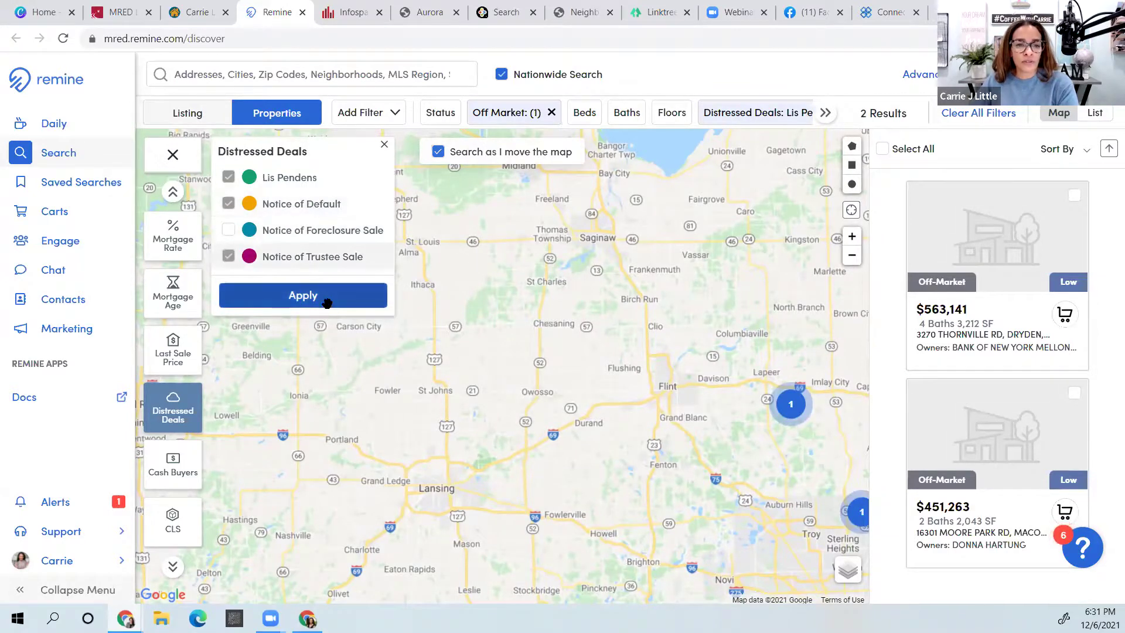
pyautogui.click(350, 300)
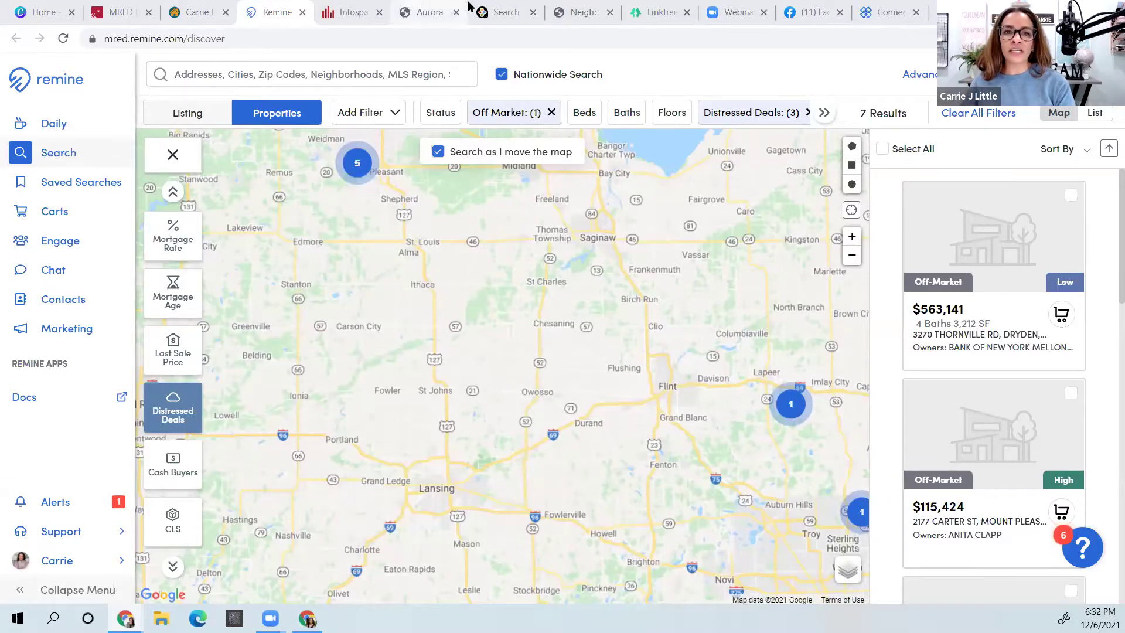
pyautogui.click(484, 13)
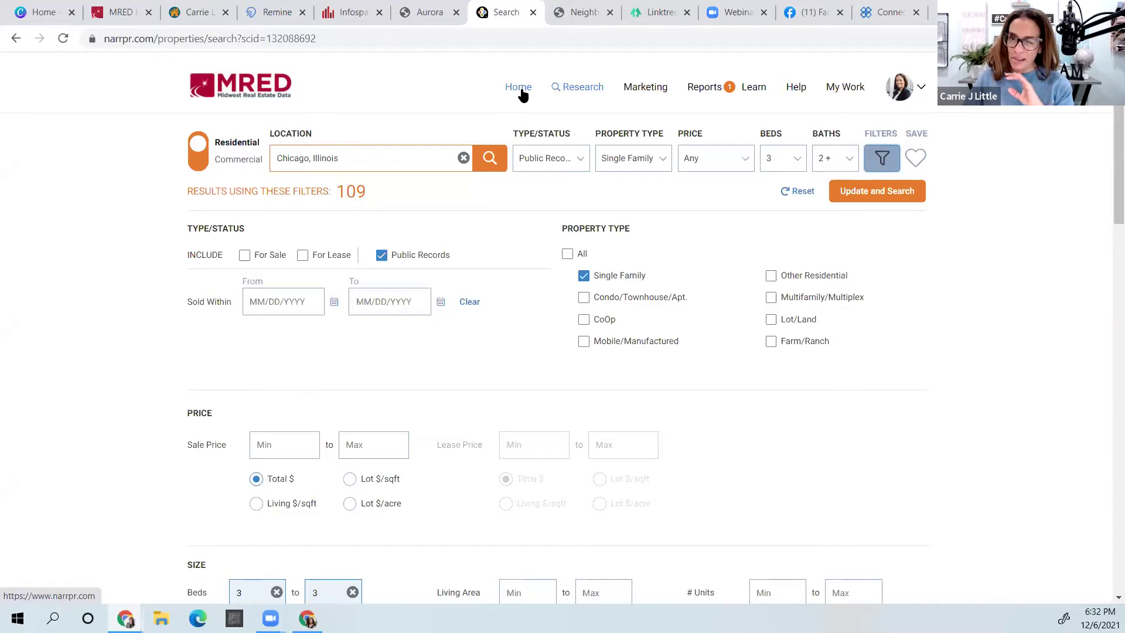
pyautogui.click(522, 91)
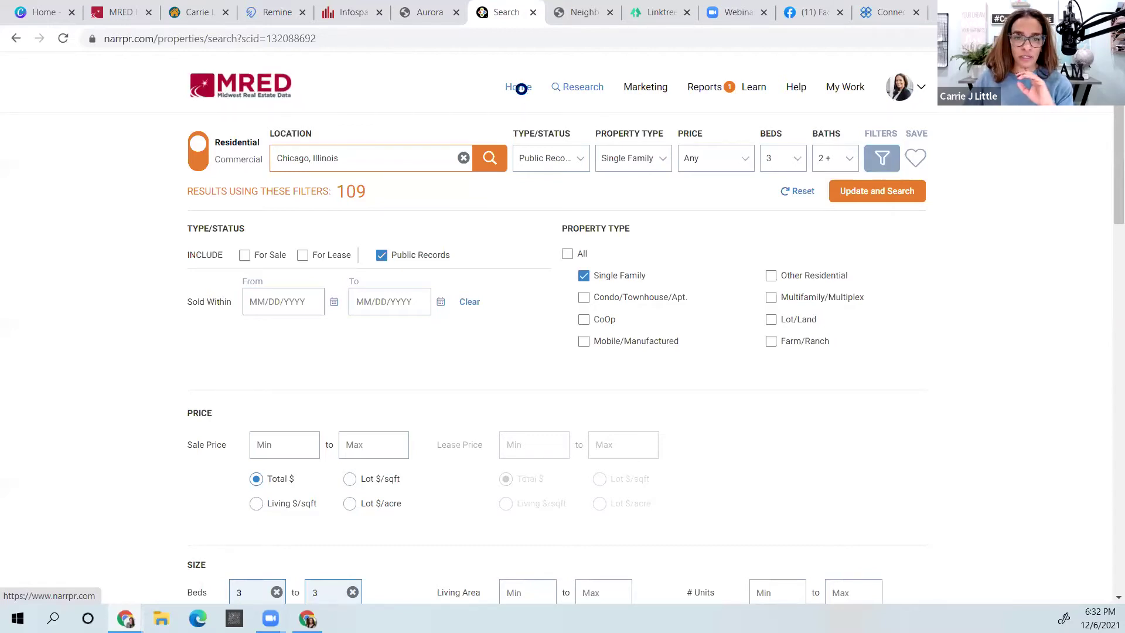